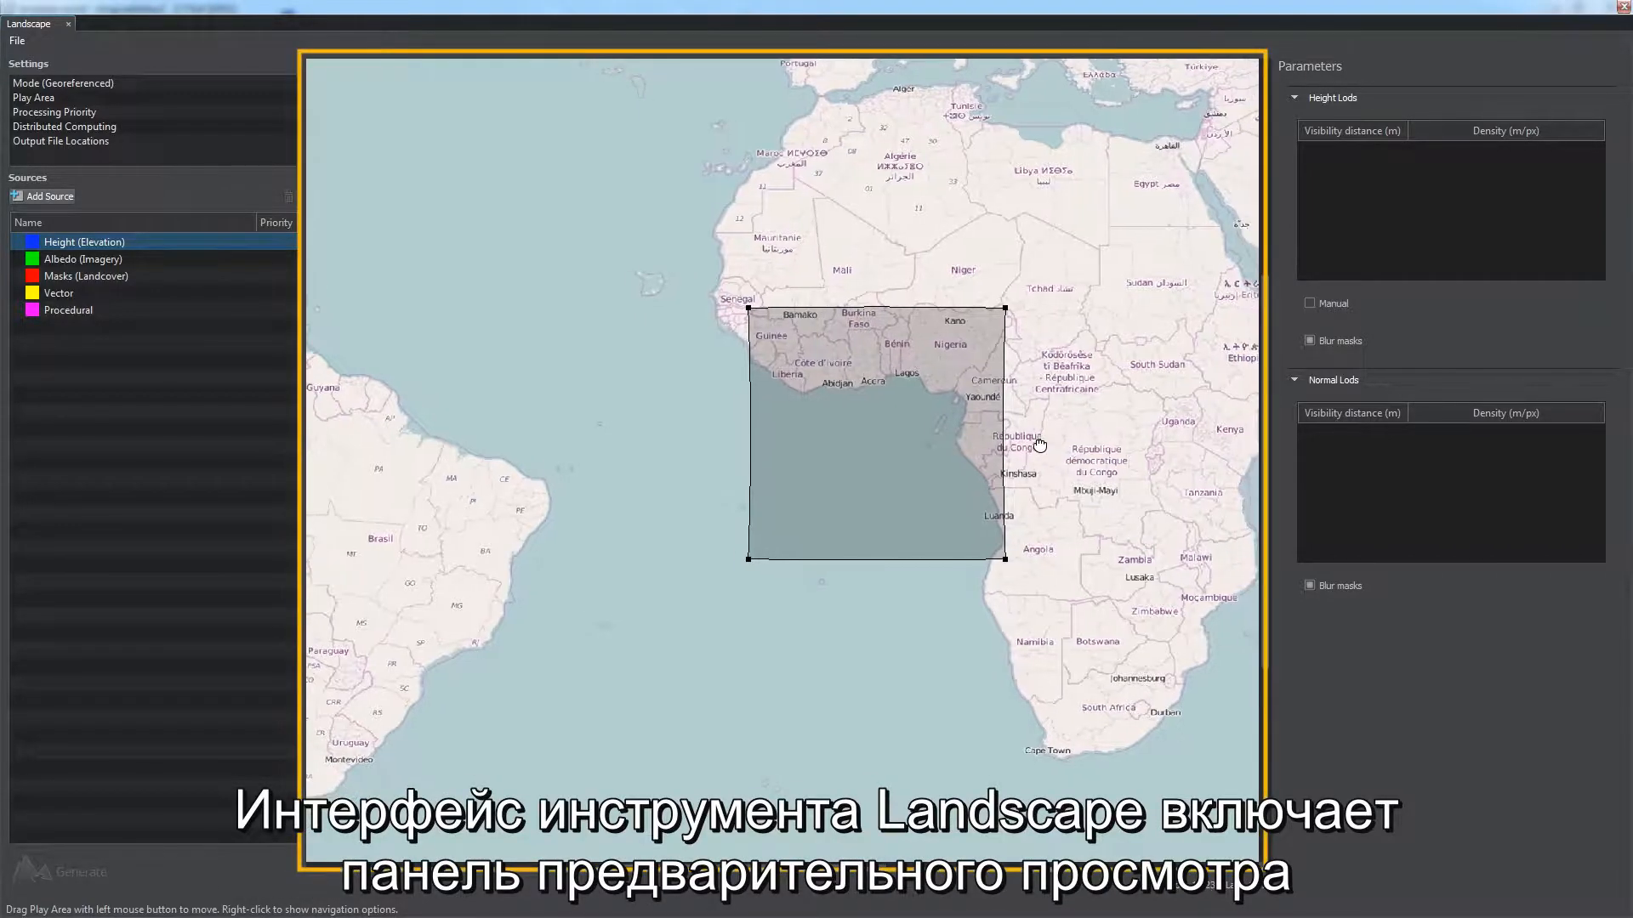
{"action": "left_click_drag", "start_coordinate": [1039, 443], "coordinate": [989, 443]}
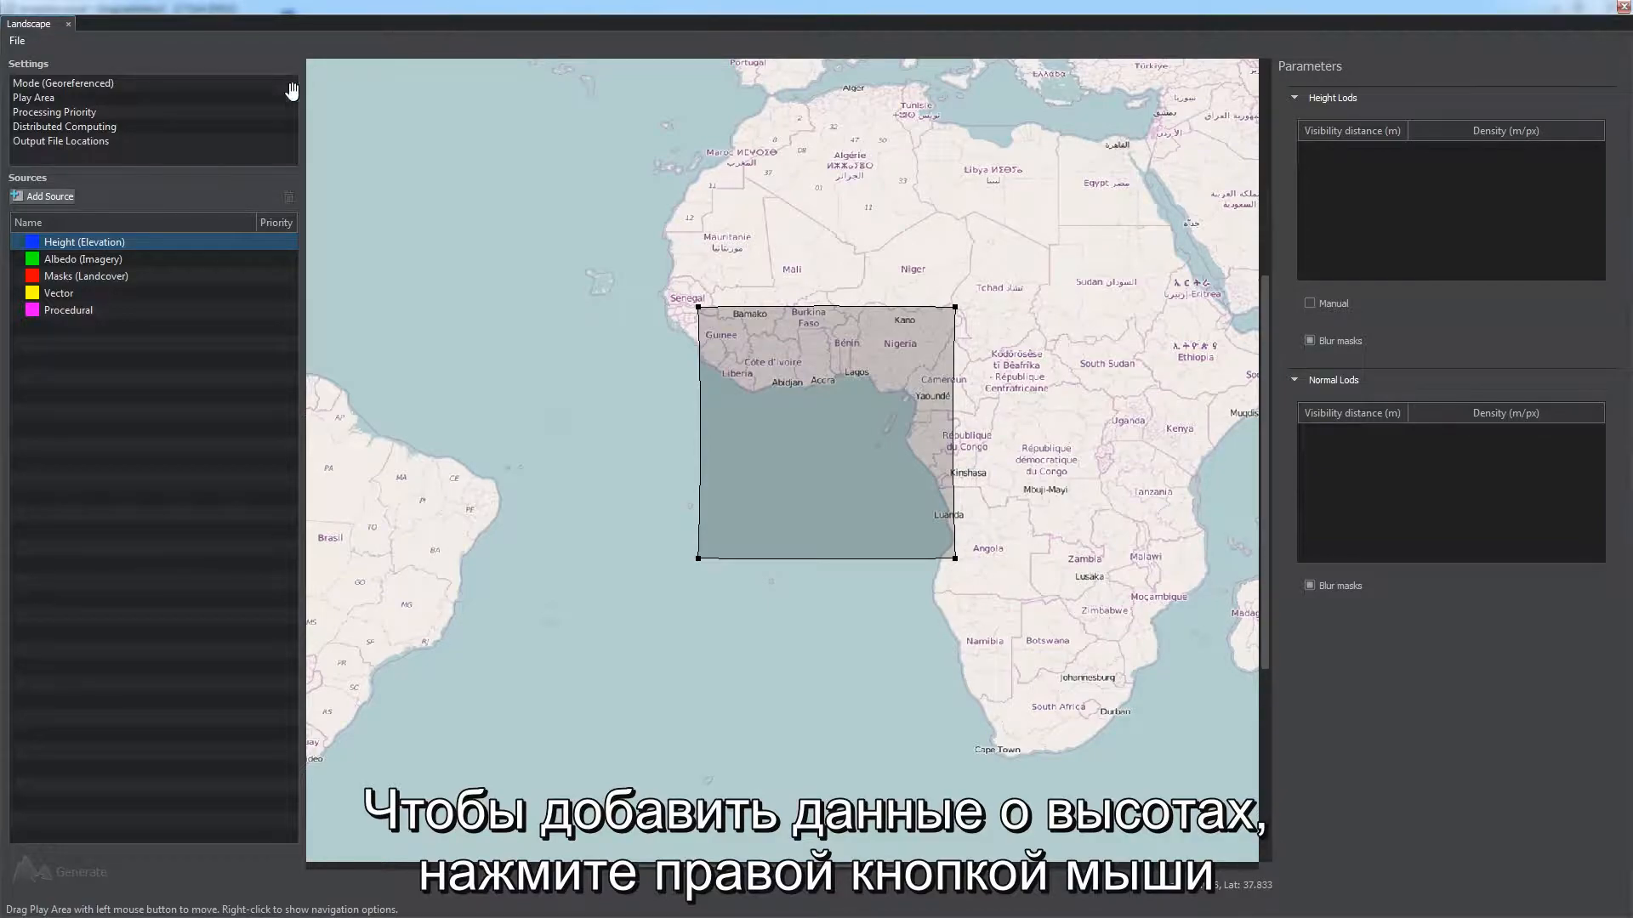
Step: Add a geo-referenced Height (Elevation) source using all files from elevation_1.tif to elevation_36.tif in the elev folder
{"action": "right_click", "coordinate": [180, 244]}
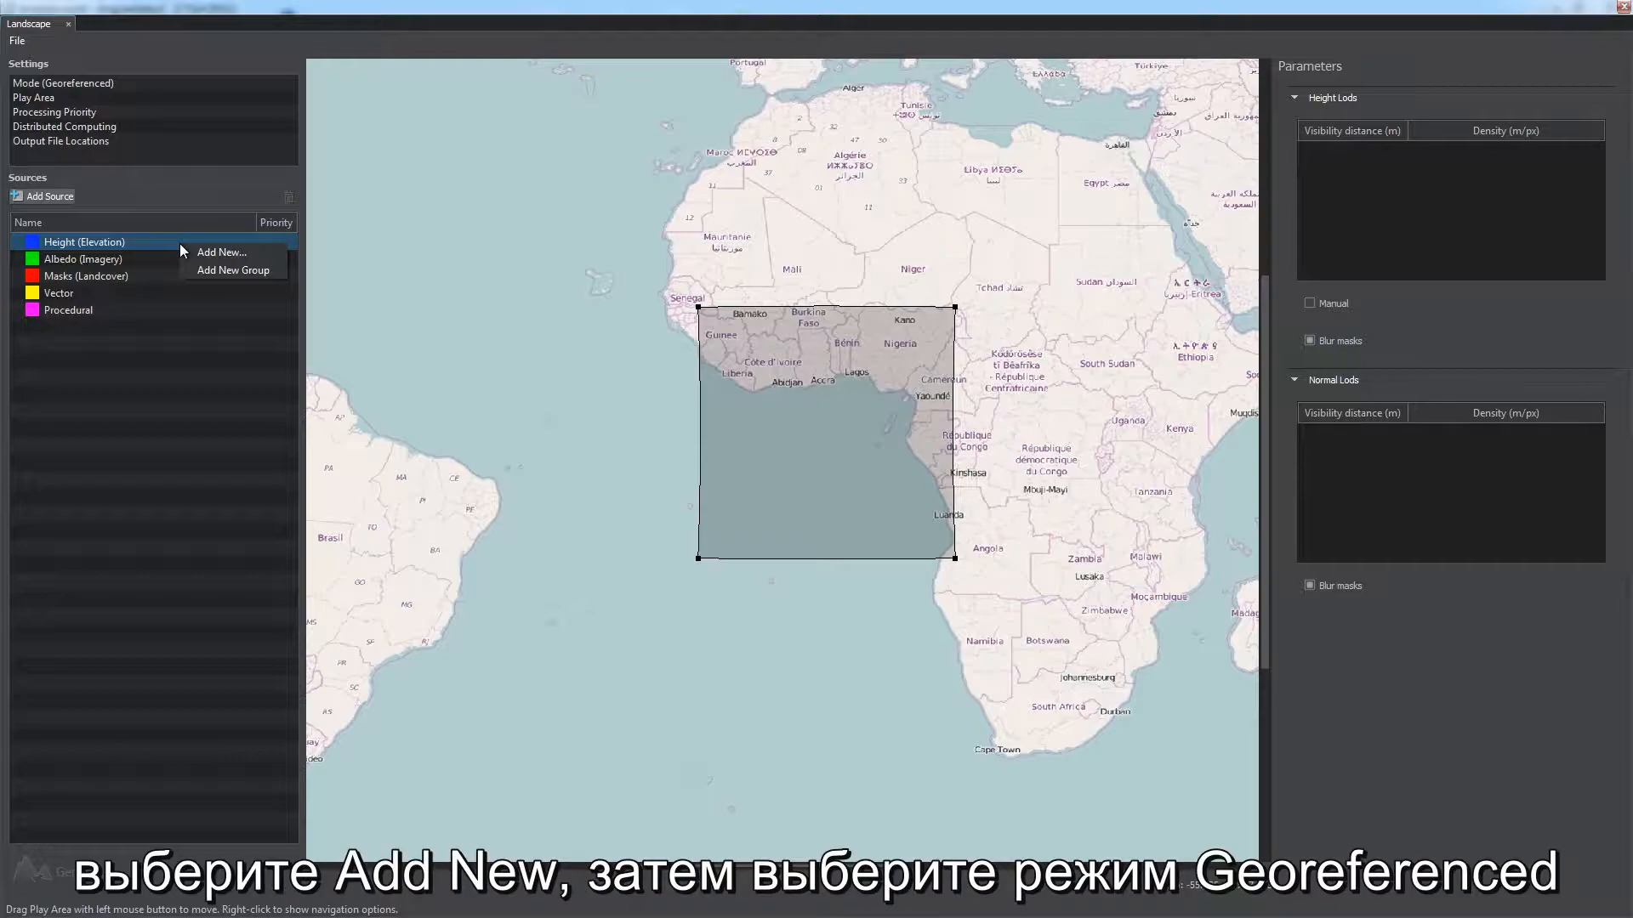
{"action": "left_click", "coordinate": [198, 255]}
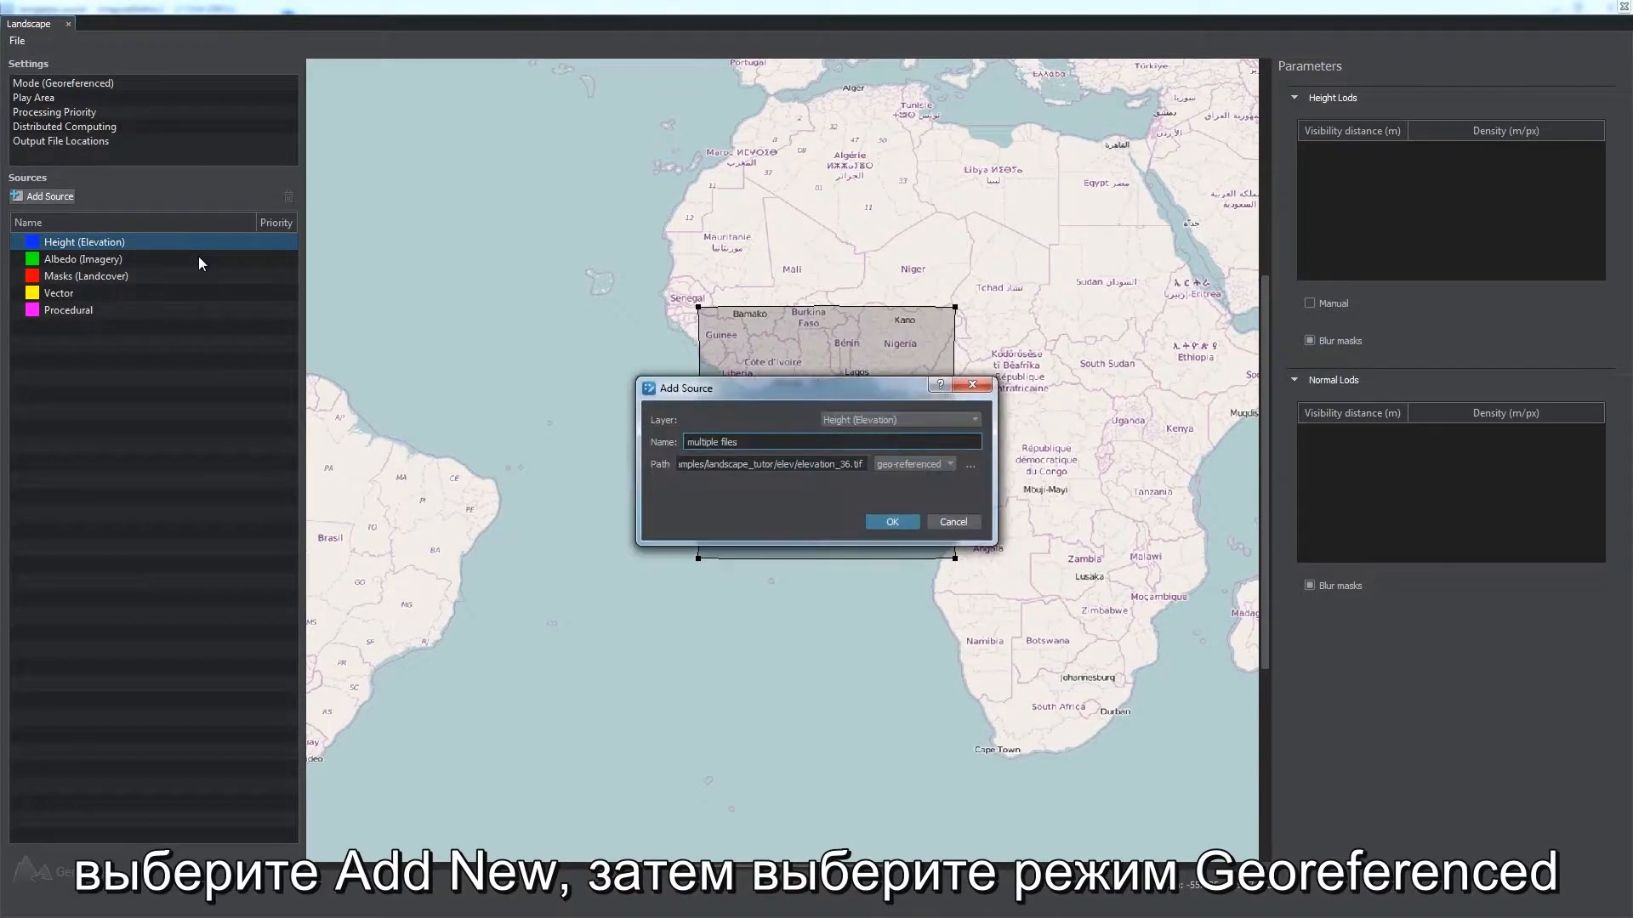
{"action": "left_click", "coordinate": [936, 463]}
{"action": "left_click", "coordinate": [957, 472]}
{"action": "left_click", "coordinate": [970, 465]}
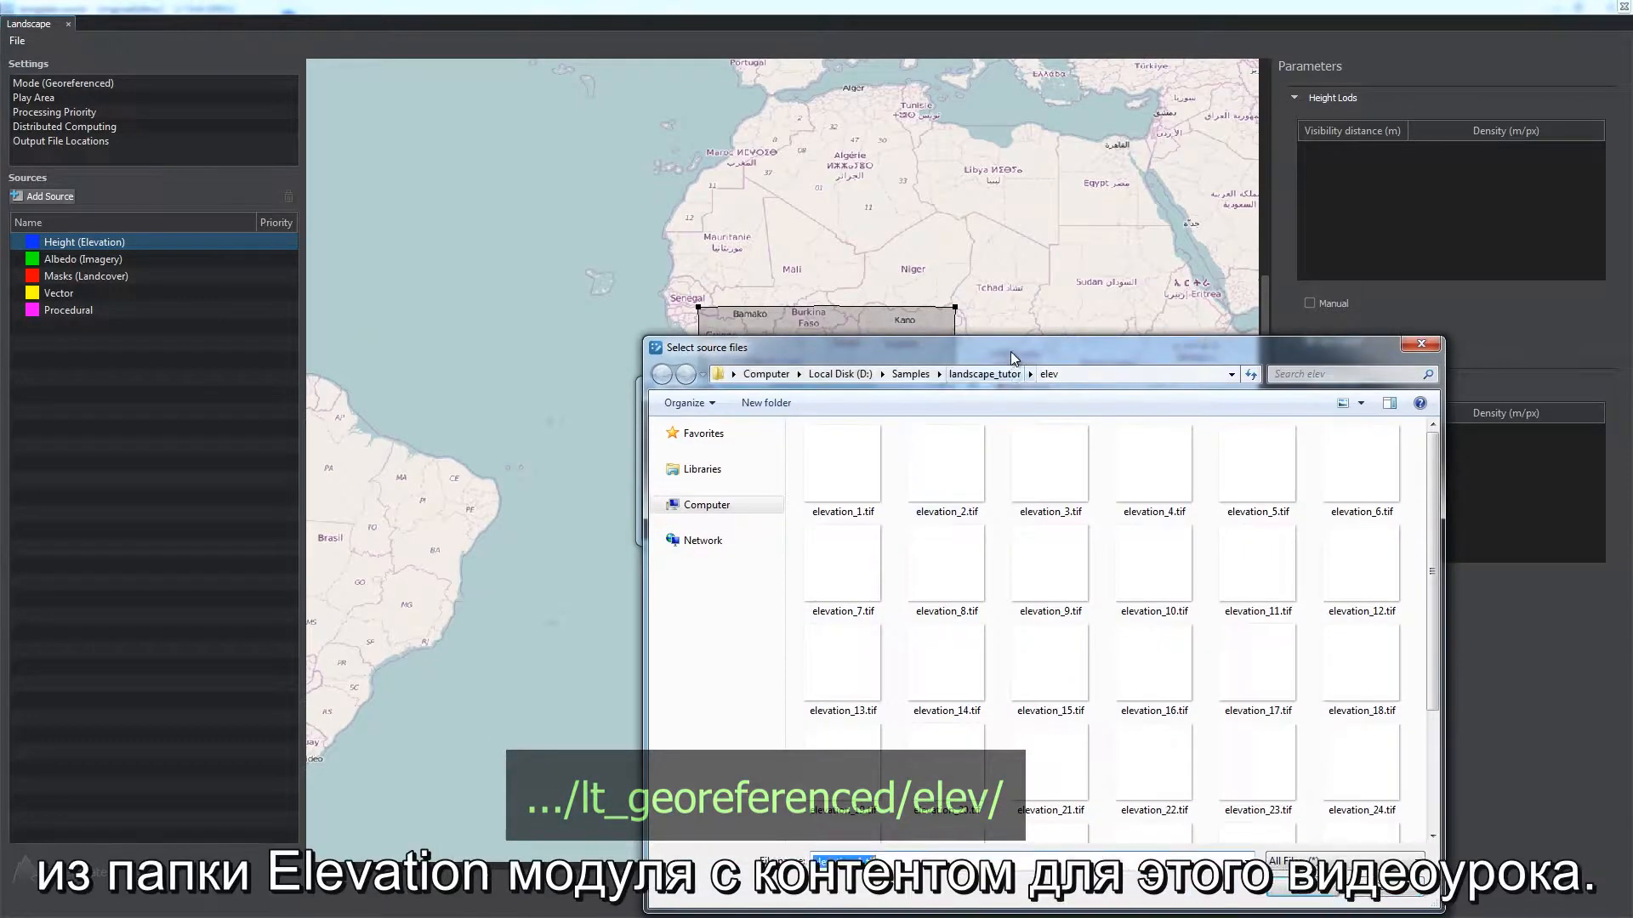
{"action": "left_click_drag", "start_coordinate": [1010, 351], "coordinate": [956, 184]}
{"action": "left_click", "coordinate": [780, 298]}
{"action": "key", "text": "ctrl+a"}
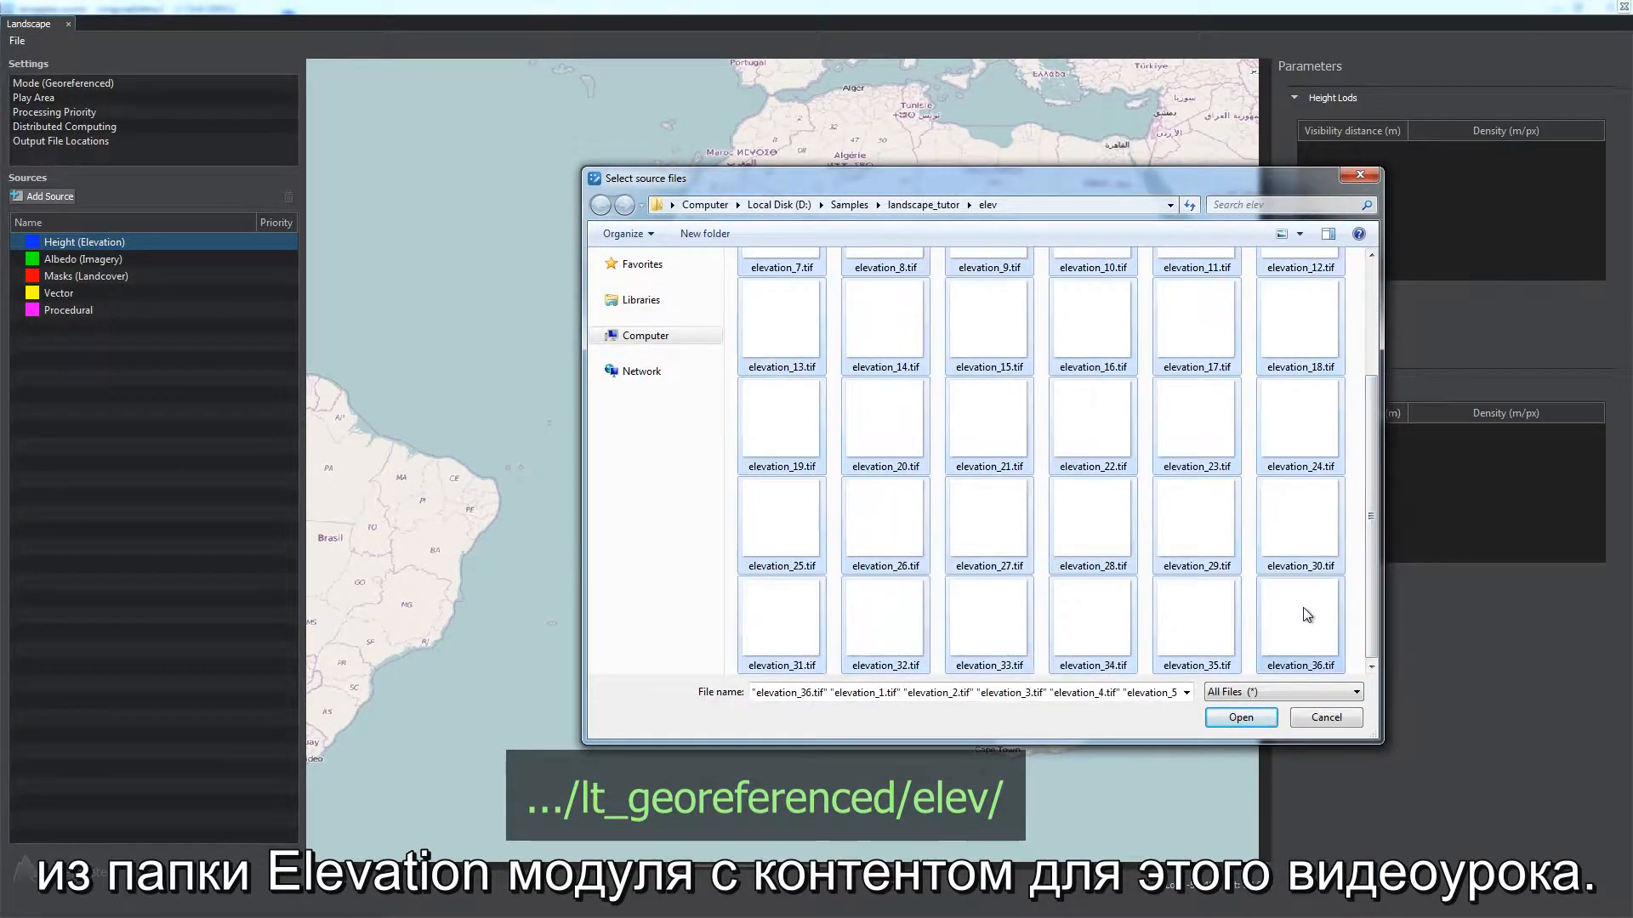
{"action": "left_click", "coordinate": [1218, 719]}
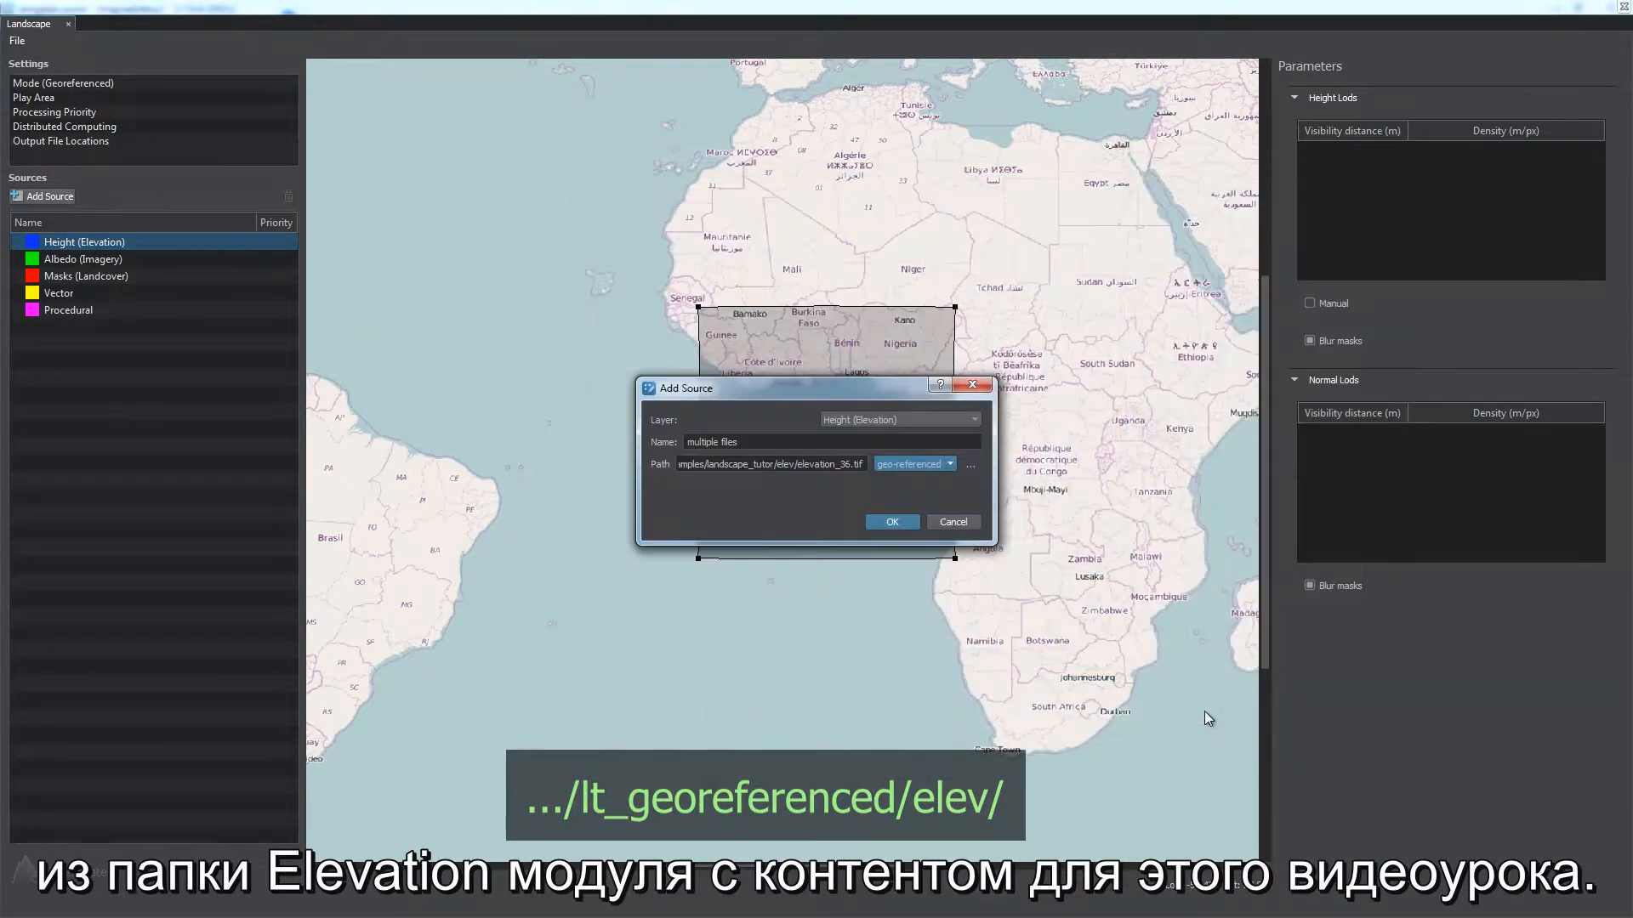
{"action": "left_click", "coordinate": [892, 521]}
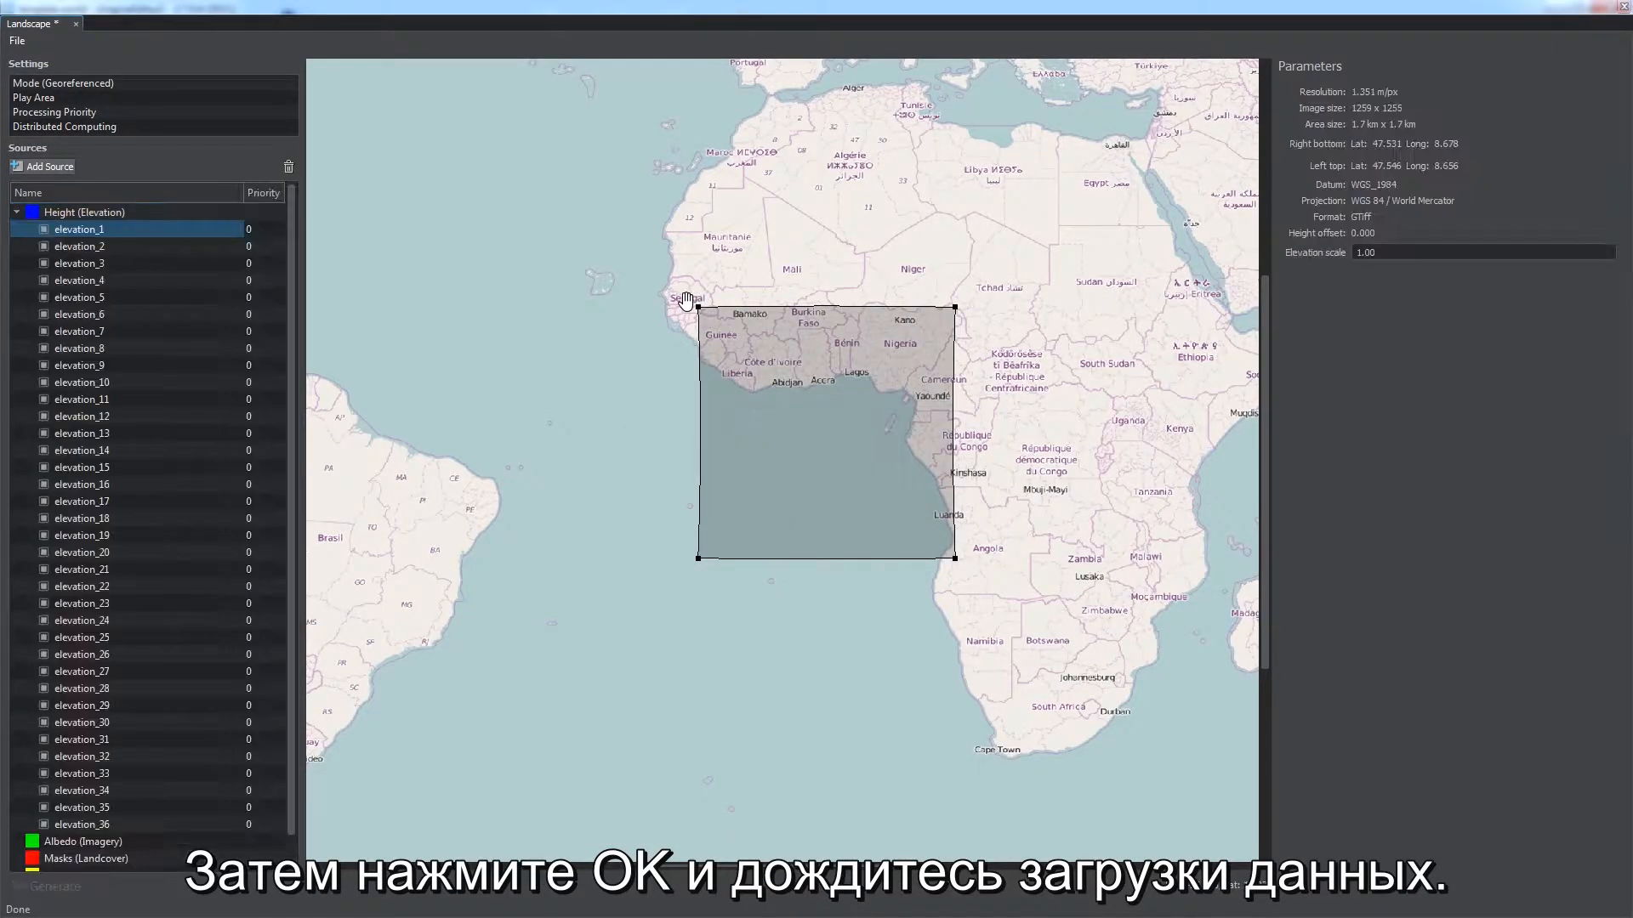
Step: Add a new Albedo (Imagery) source using all the sw_1mpx_img TIFF files in the img folder
{"action": "right_click", "coordinate": [52, 260]}
{"action": "left_click", "coordinate": [81, 274]}
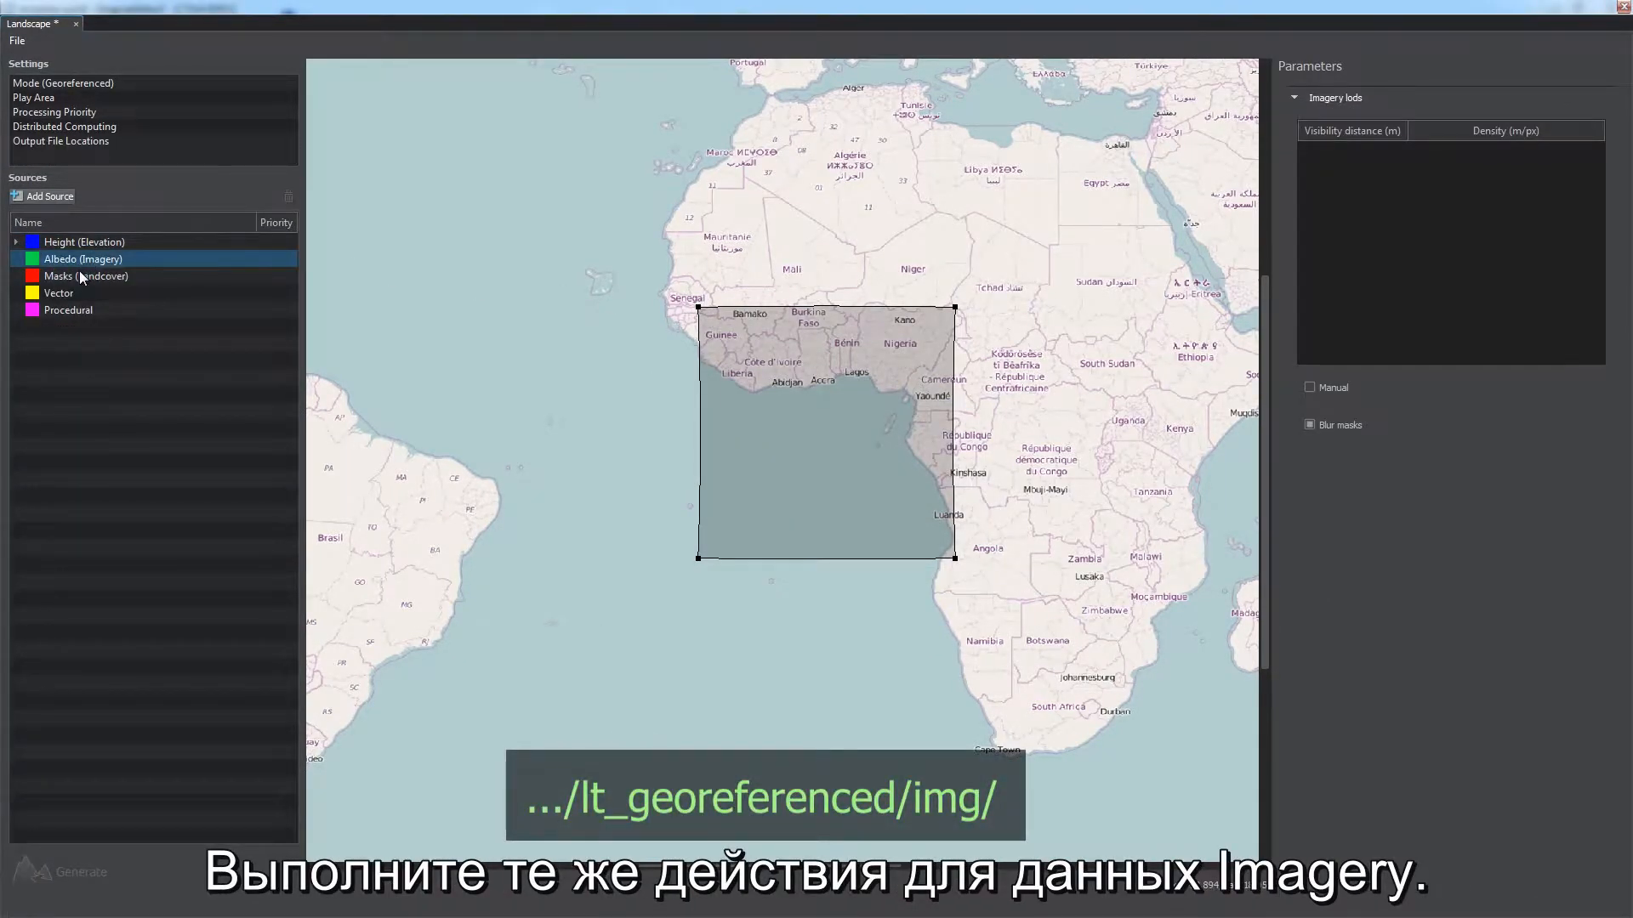
{"action": "left_click", "coordinate": [971, 464]}
{"action": "left_click_drag", "start_coordinate": [993, 356], "coordinate": [952, 207]}
{"action": "left_click", "coordinate": [807, 323]}
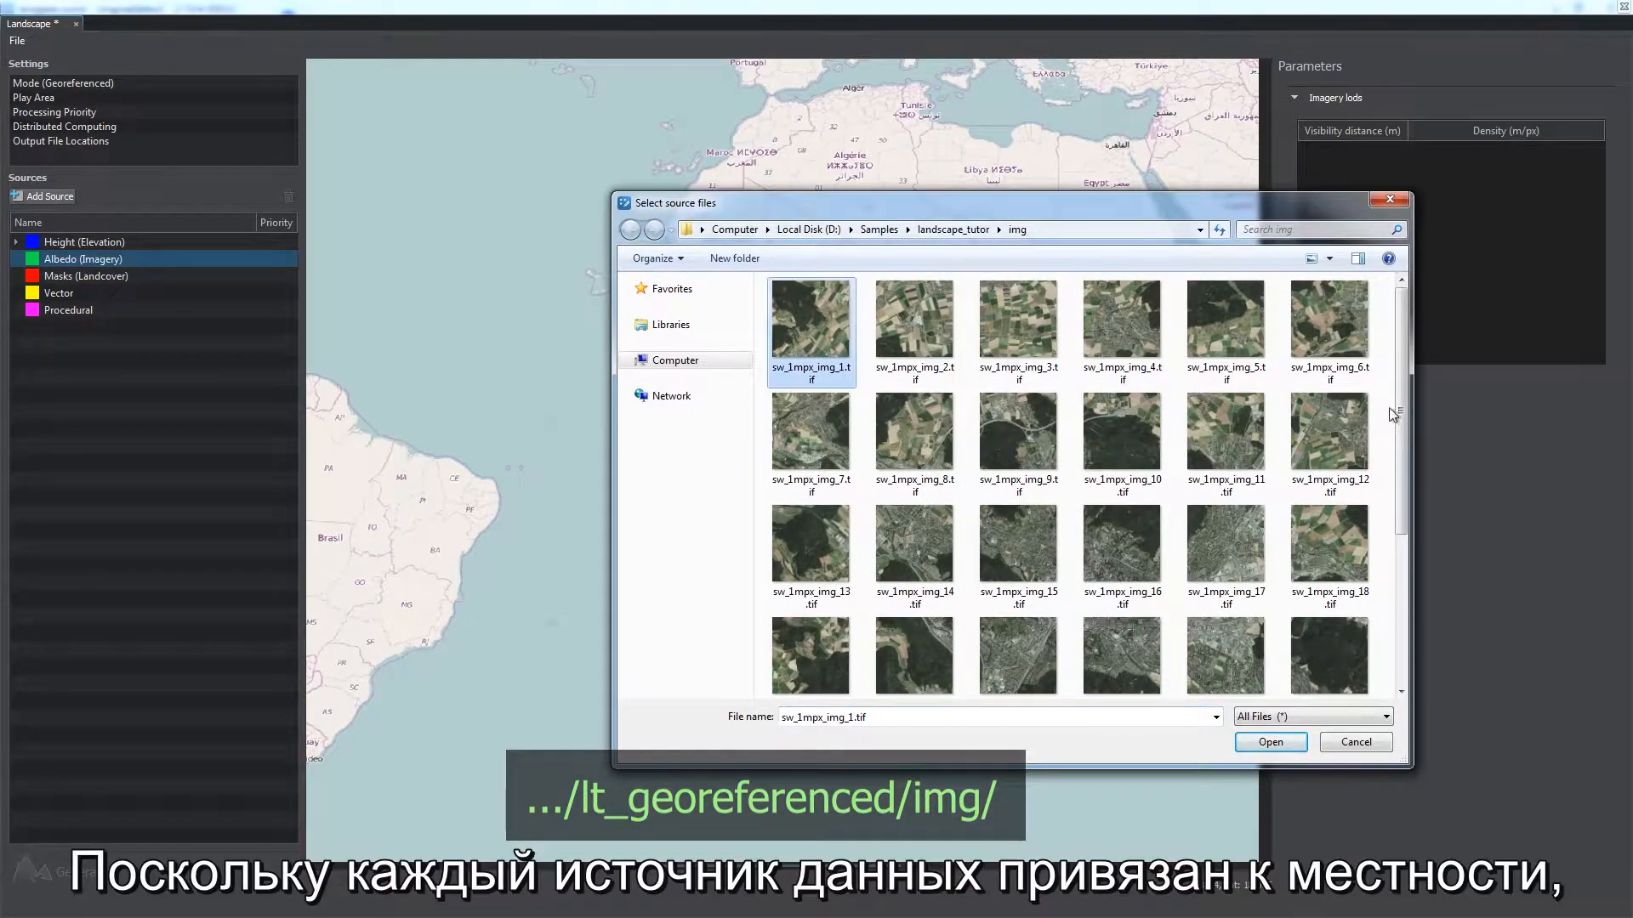
{"action": "left_click_drag", "start_coordinate": [1388, 412], "coordinate": [1389, 565]}
{"action": "left_click", "coordinate": [1349, 630], "text": "shift"}
{"action": "left_click", "coordinate": [1267, 743]}
{"action": "left_click", "coordinate": [885, 519]}
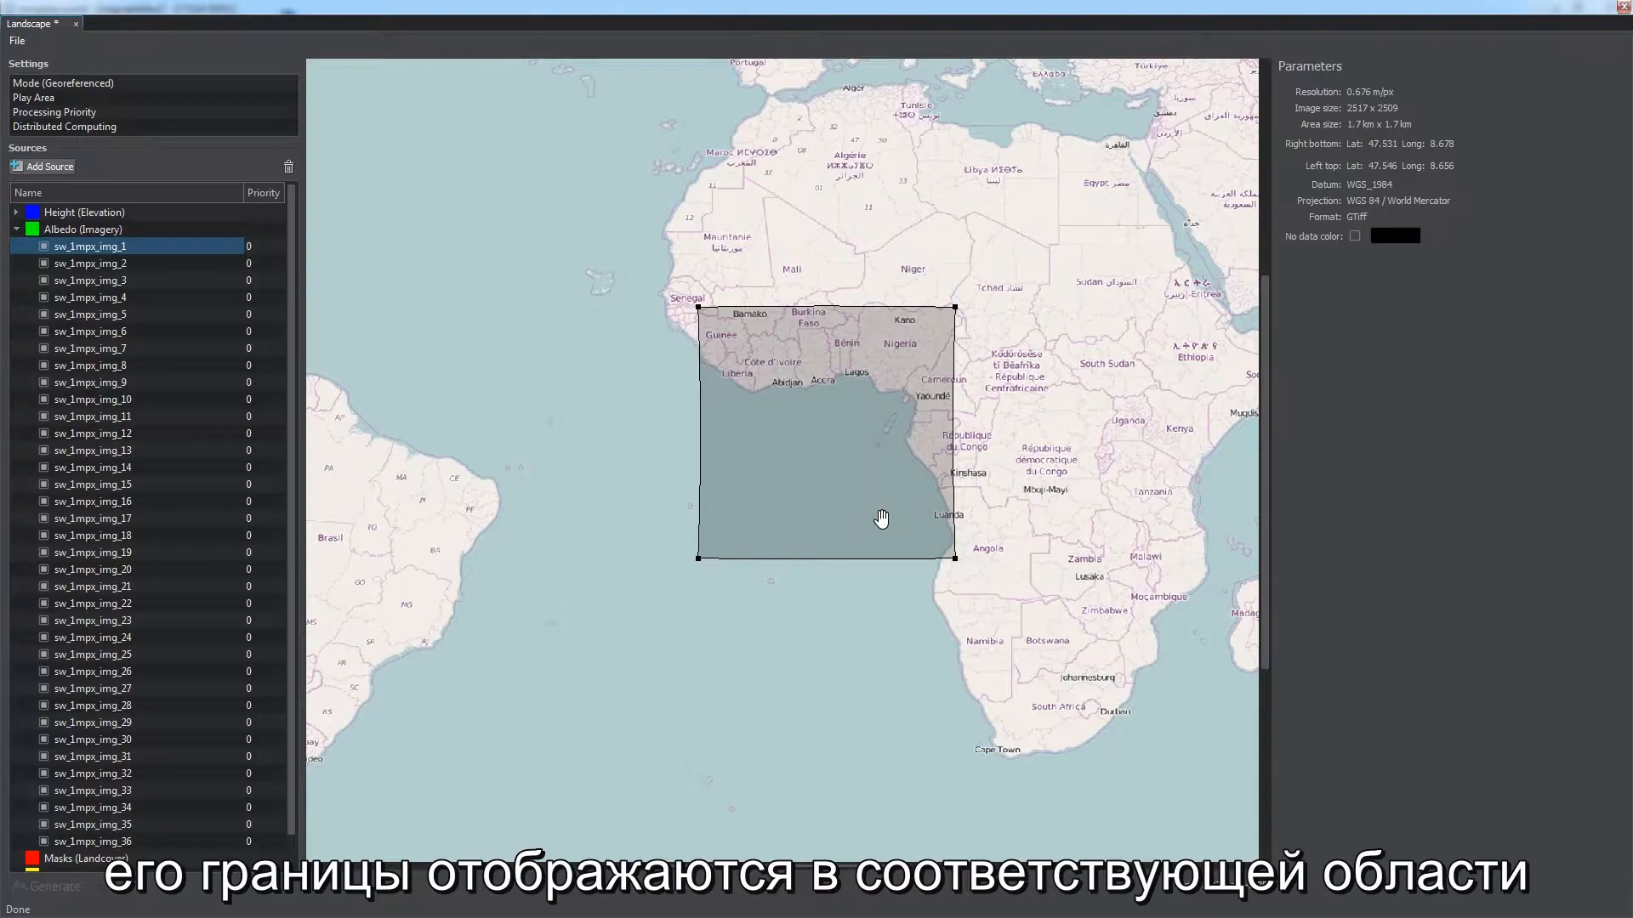
Step: Focus the map on the sw_1mpx_img_1 tile and place the play area at the centre of the imported tiles
{"action": "right_click", "coordinate": [95, 253]}
{"action": "left_click", "coordinate": [122, 309]}
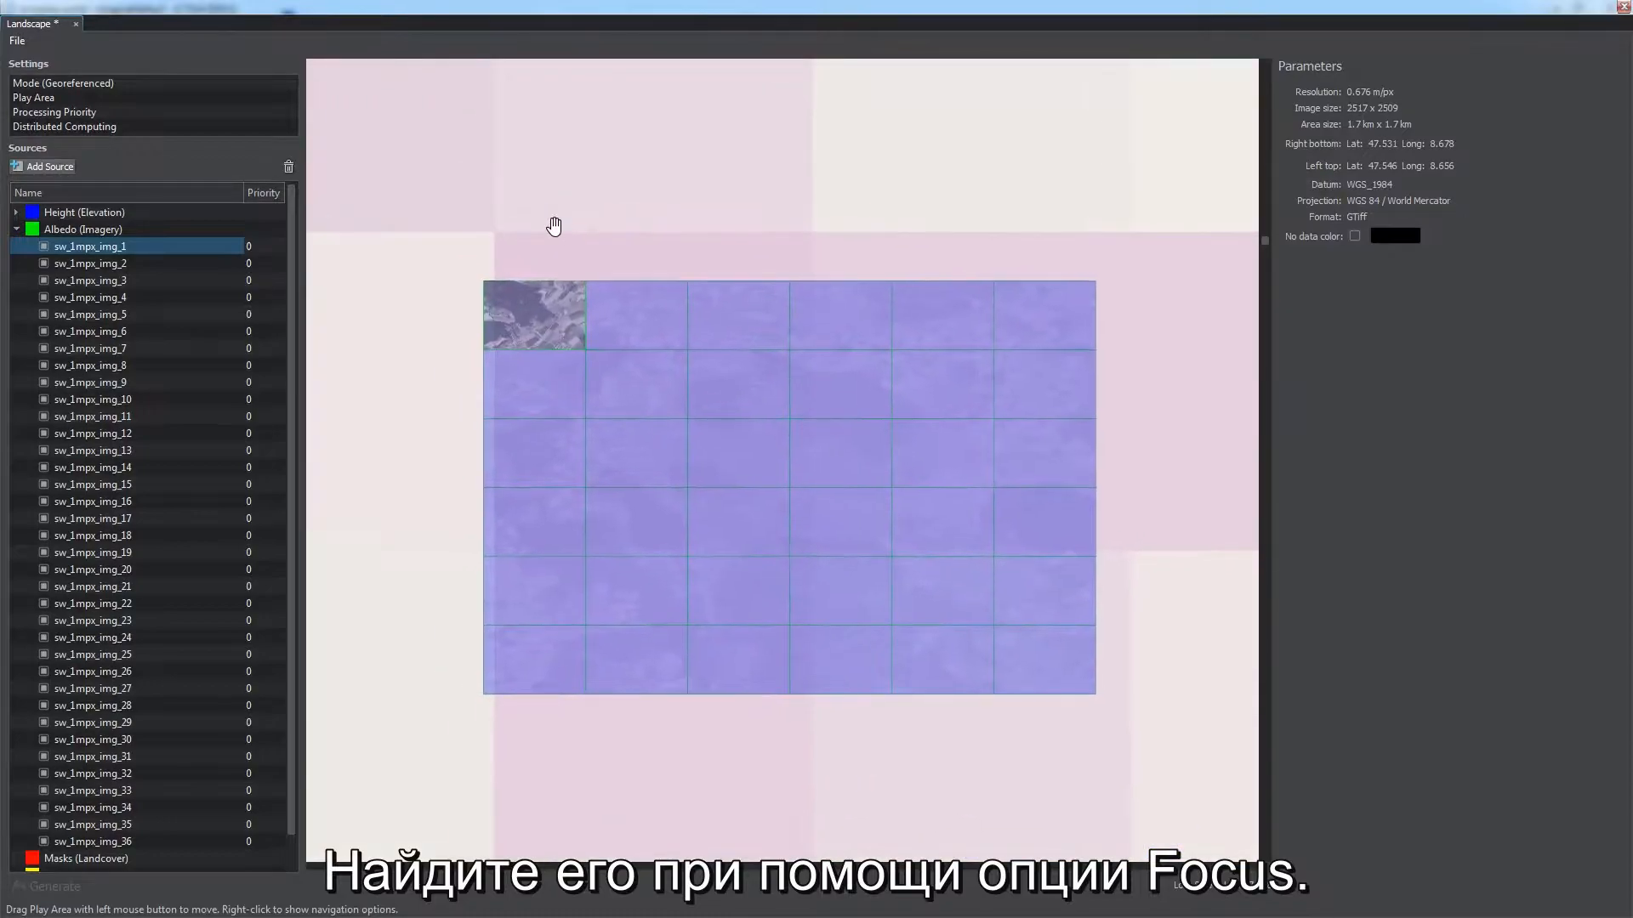
{"action": "left_click", "coordinate": [17, 228]}
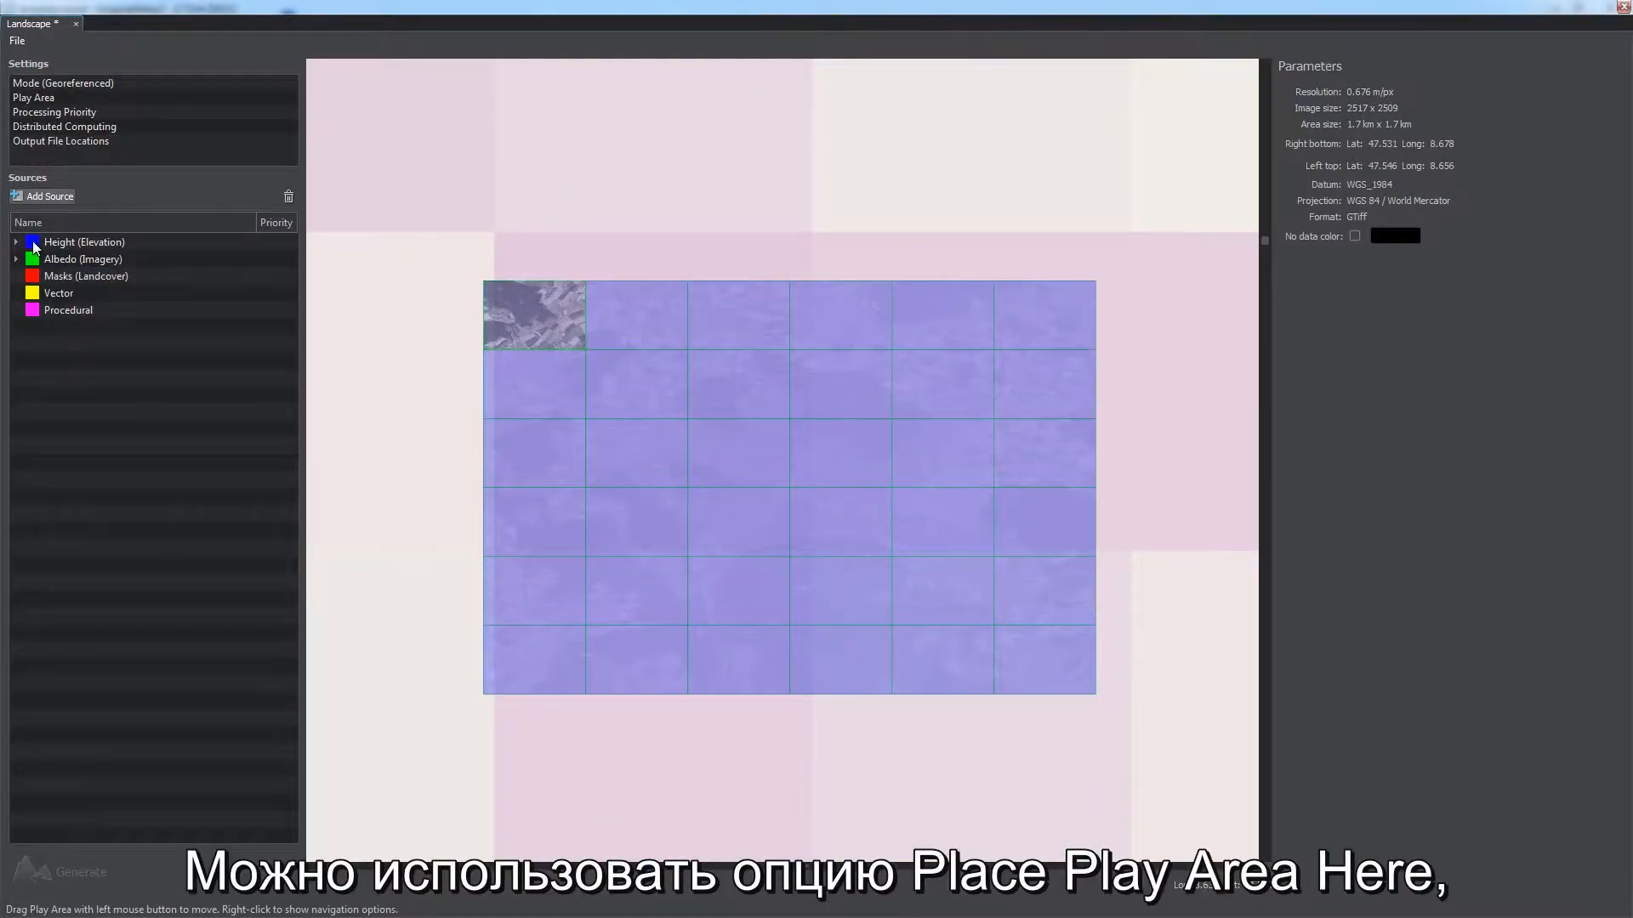
{"action": "right_click", "coordinate": [773, 473]}
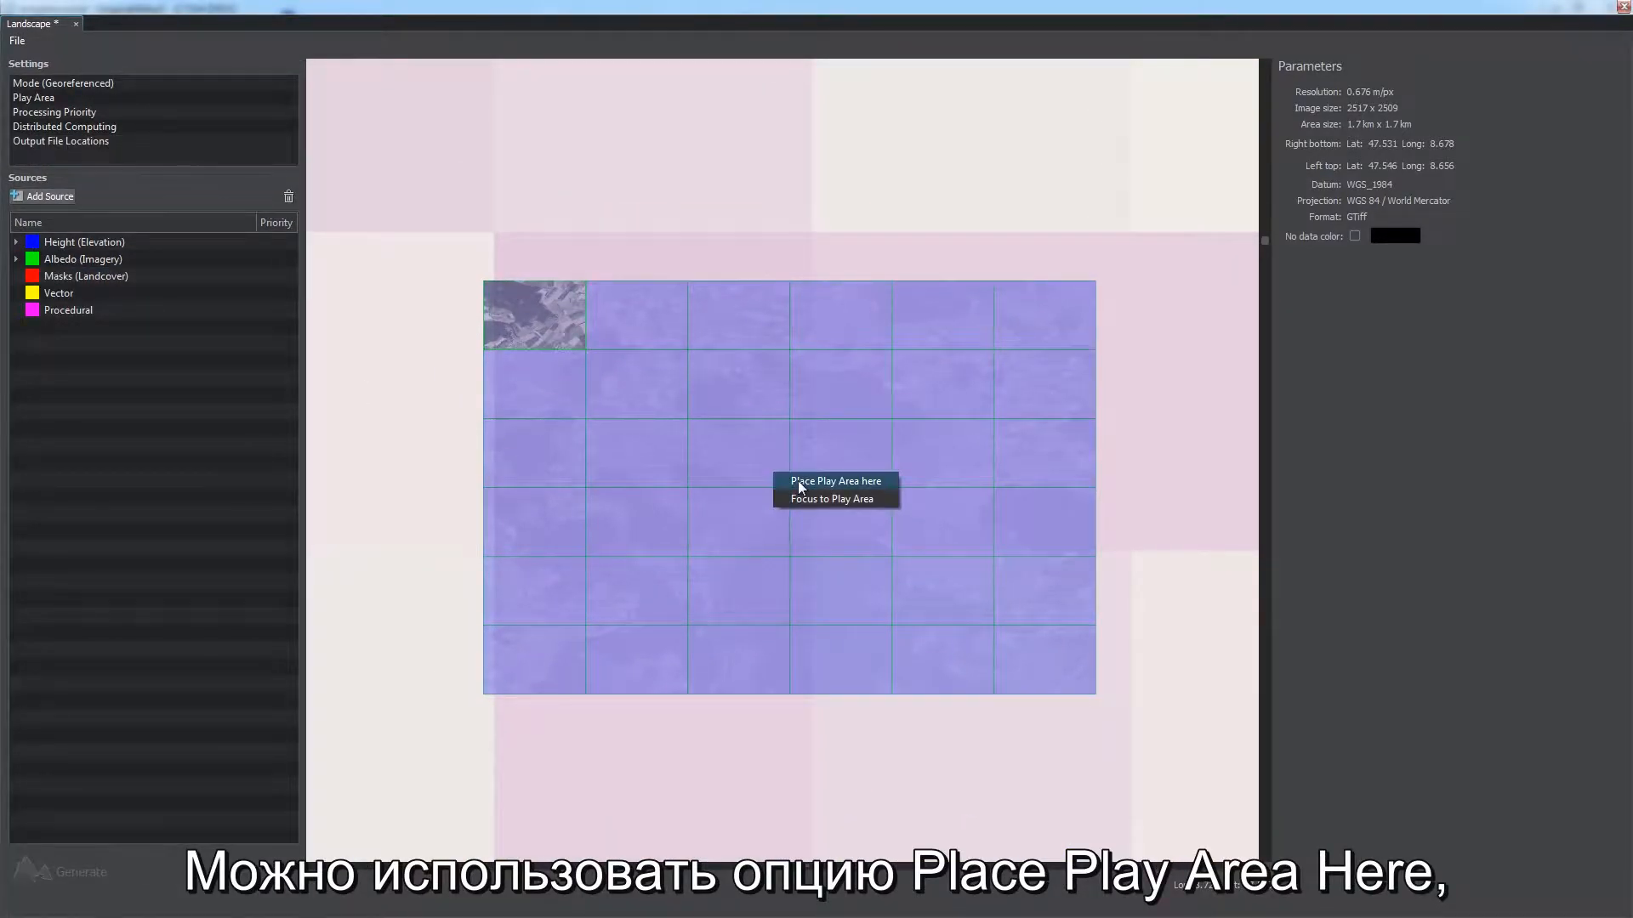
{"action": "left_click", "coordinate": [820, 483]}
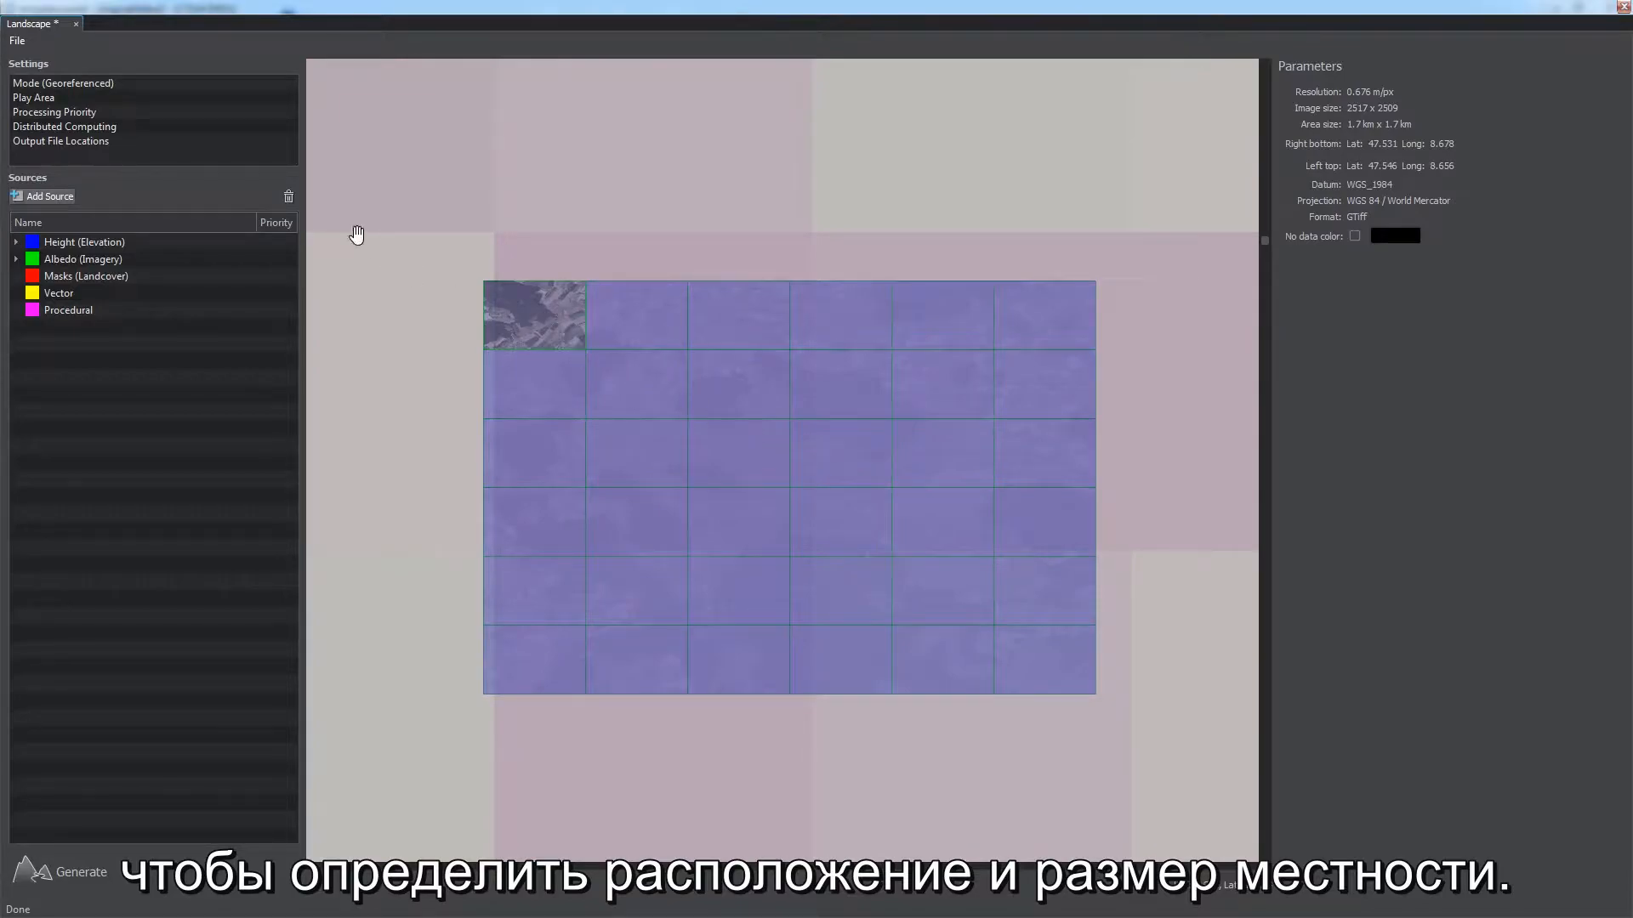
Step: Set the play area size to 8 by 5 km in its parameters
{"action": "left_click", "coordinate": [55, 96]}
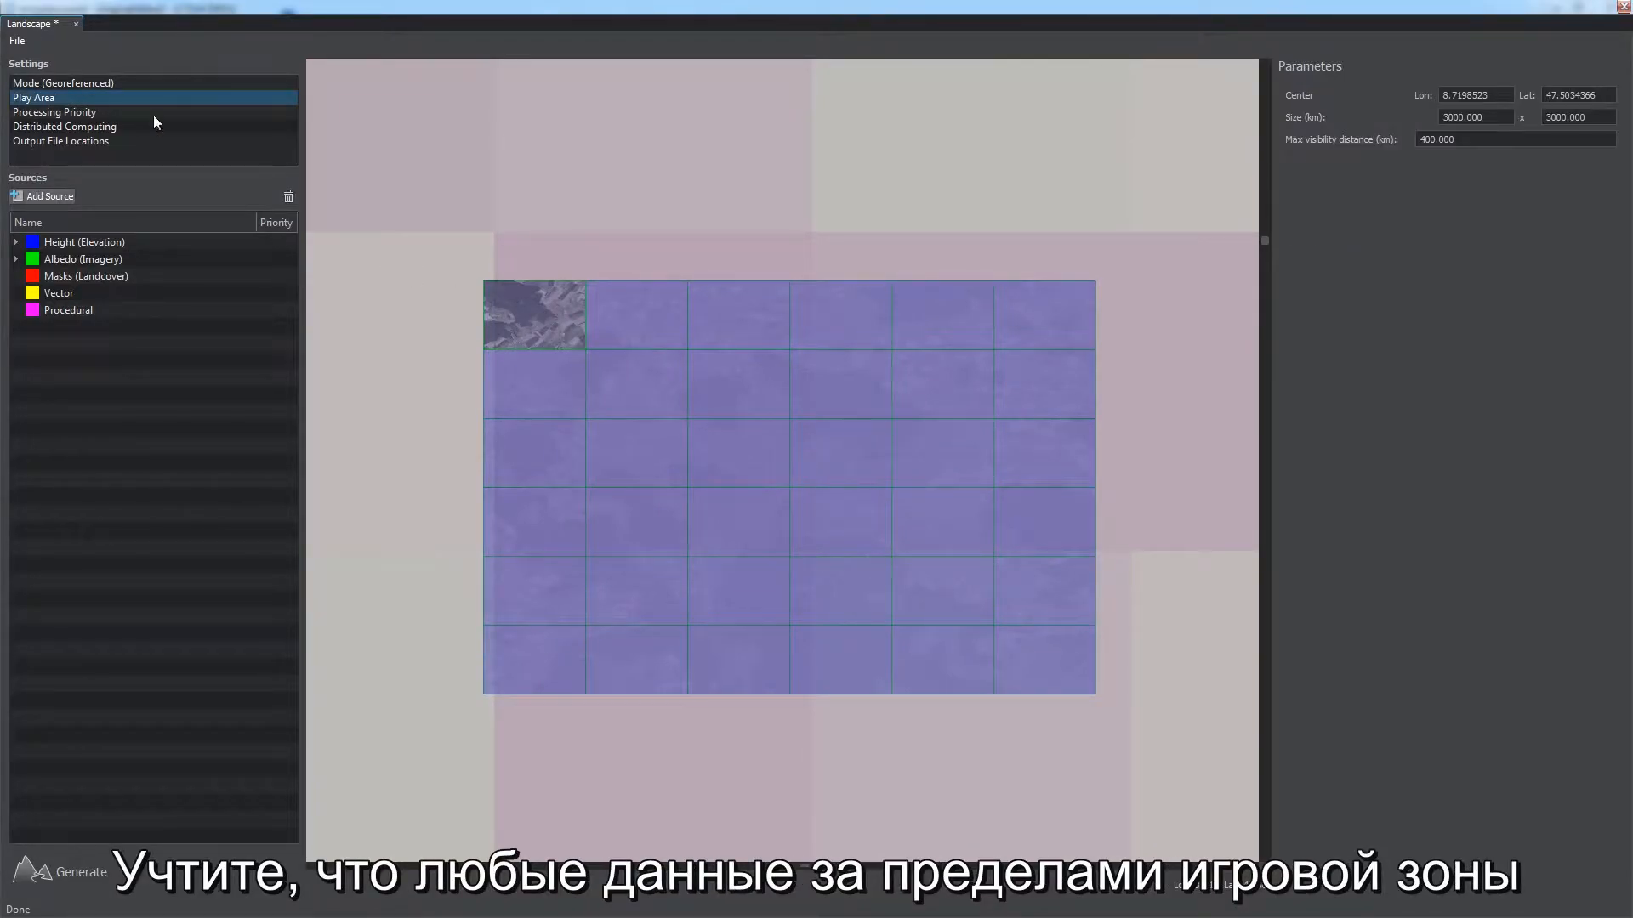
{"action": "double_click", "coordinate": [1574, 119]}
{"action": "type", "text": "5"}
{"action": "key", "text": "Return"}
{"action": "double_click", "coordinate": [1475, 117]}
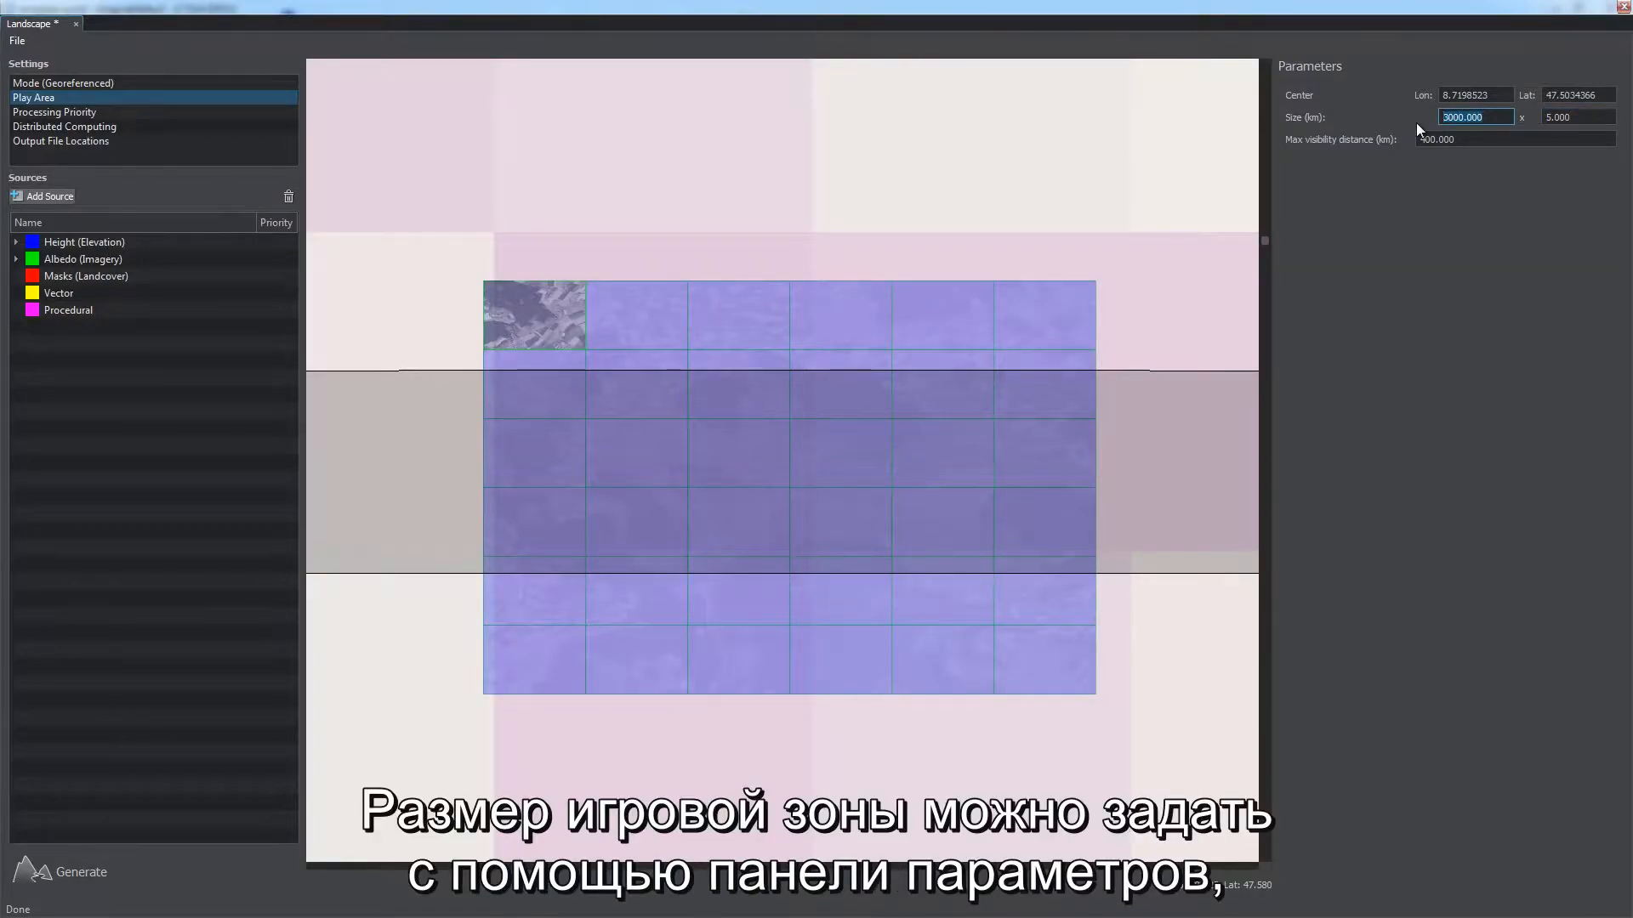
{"action": "type", "text": "8"}
{"action": "key", "text": "Return"}
Step: Move the play area and stretch its corners to enclose all imported tiles, about 10.2 by 10.2 km
{"action": "left_click_drag", "start_coordinate": [808, 472], "coordinate": [816, 478]}
{"action": "left_click_drag", "start_coordinate": [1020, 378], "coordinate": [1095, 281]}
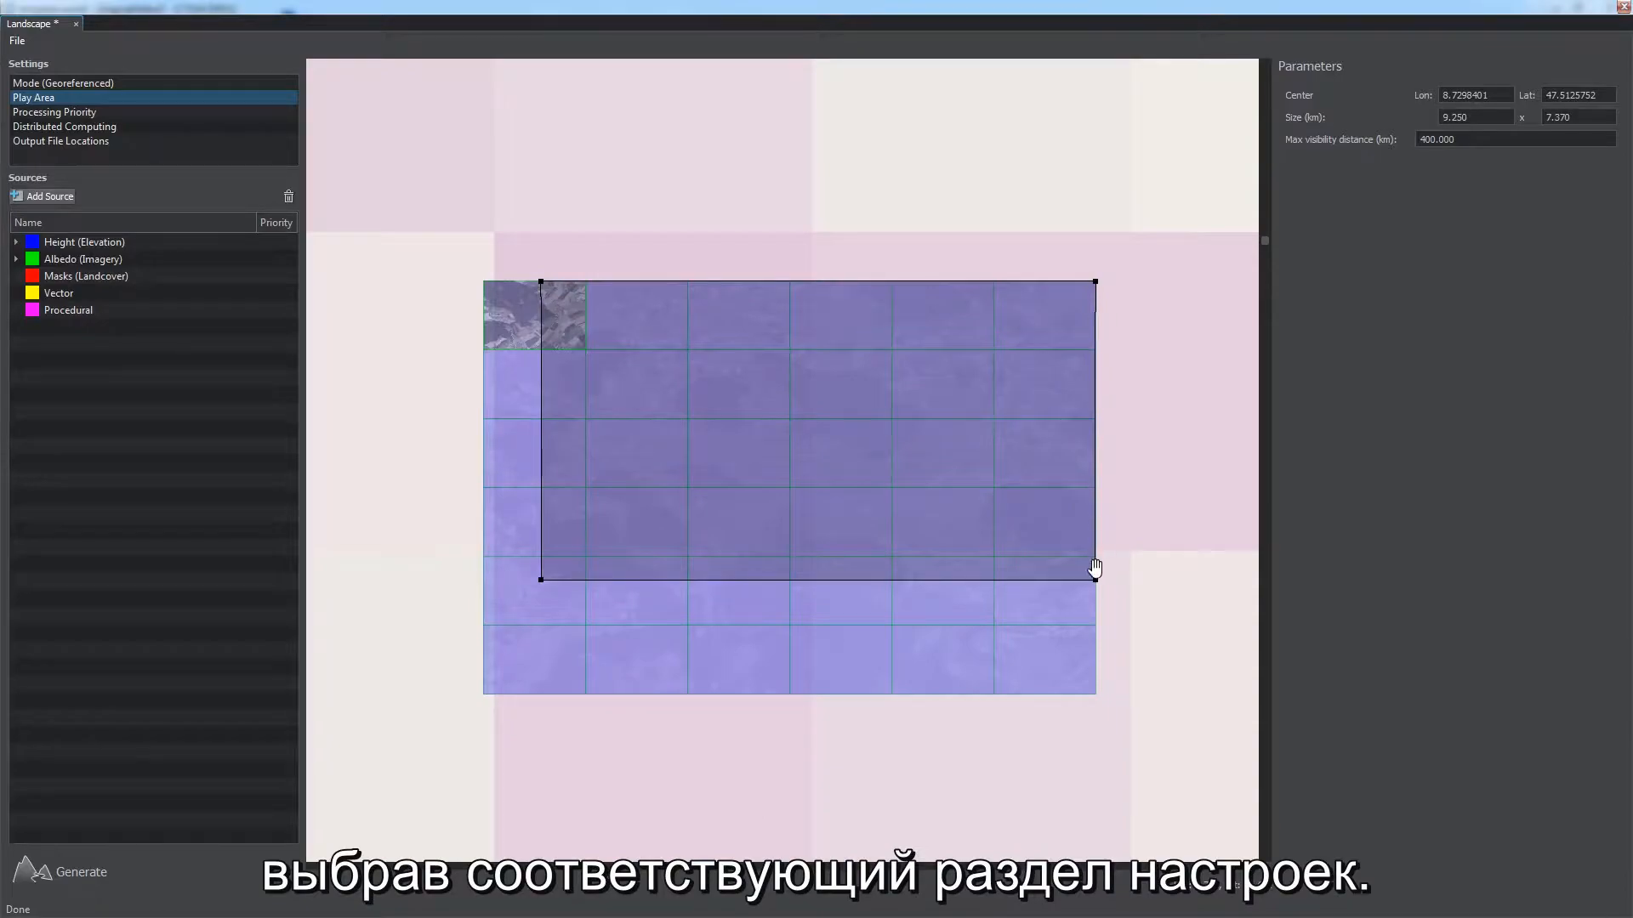
{"action": "left_click_drag", "start_coordinate": [540, 580], "coordinate": [484, 695]}
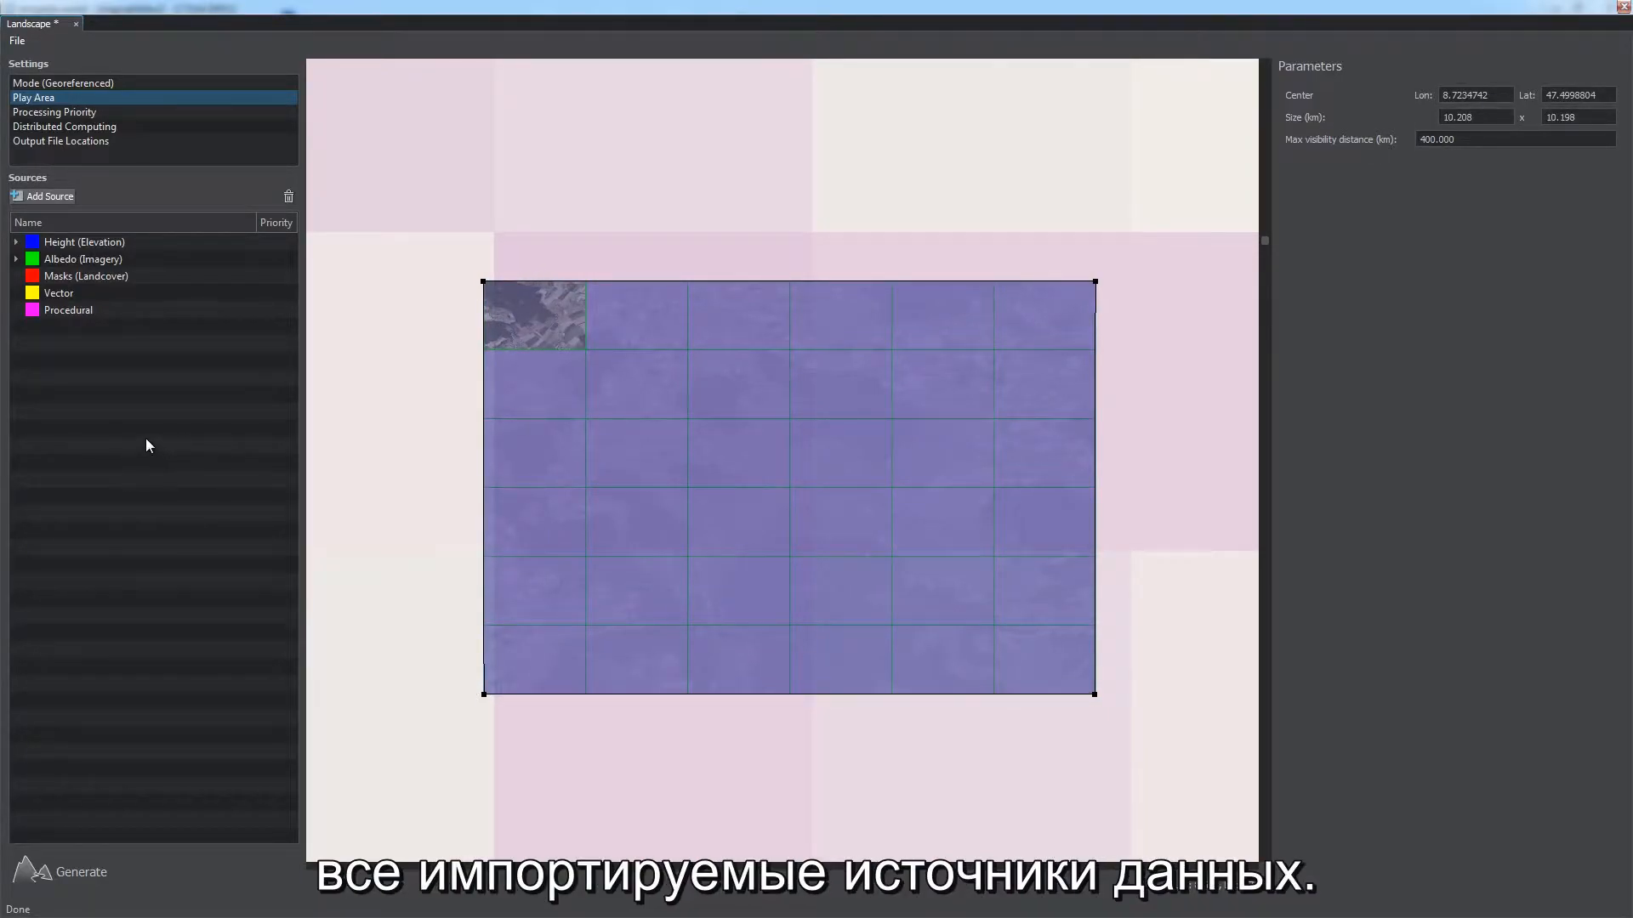
Step: Review the landscape's mode, processing priority and distributed computing settings
{"action": "left_click", "coordinate": [103, 83]}
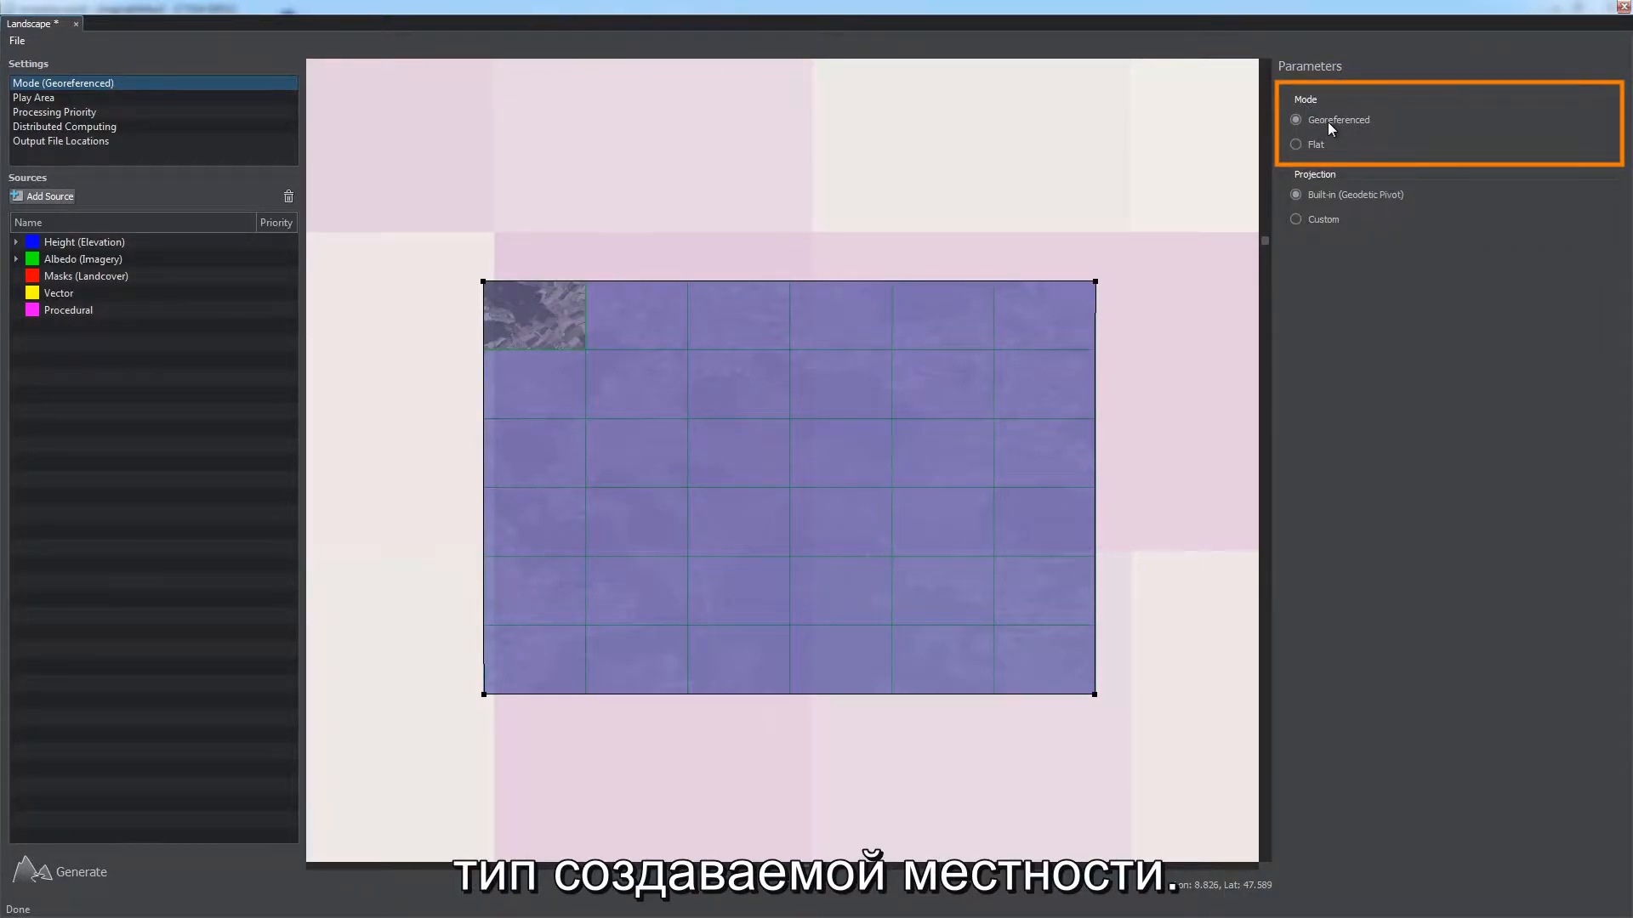
{"action": "left_click", "coordinate": [82, 114]}
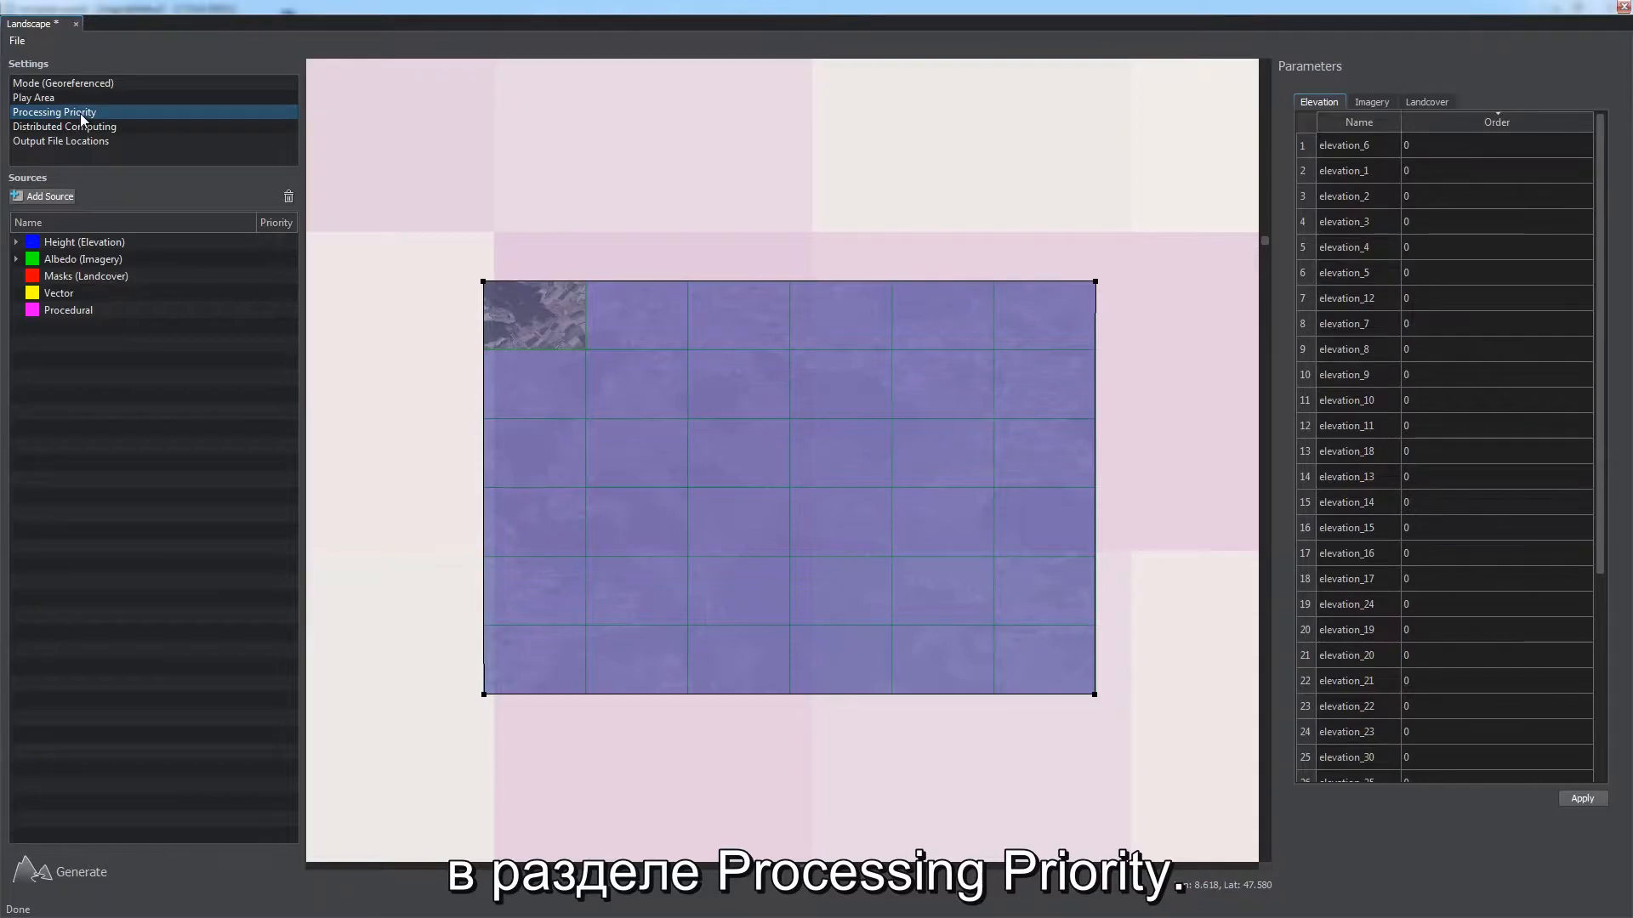
{"action": "left_click", "coordinate": [62, 128]}
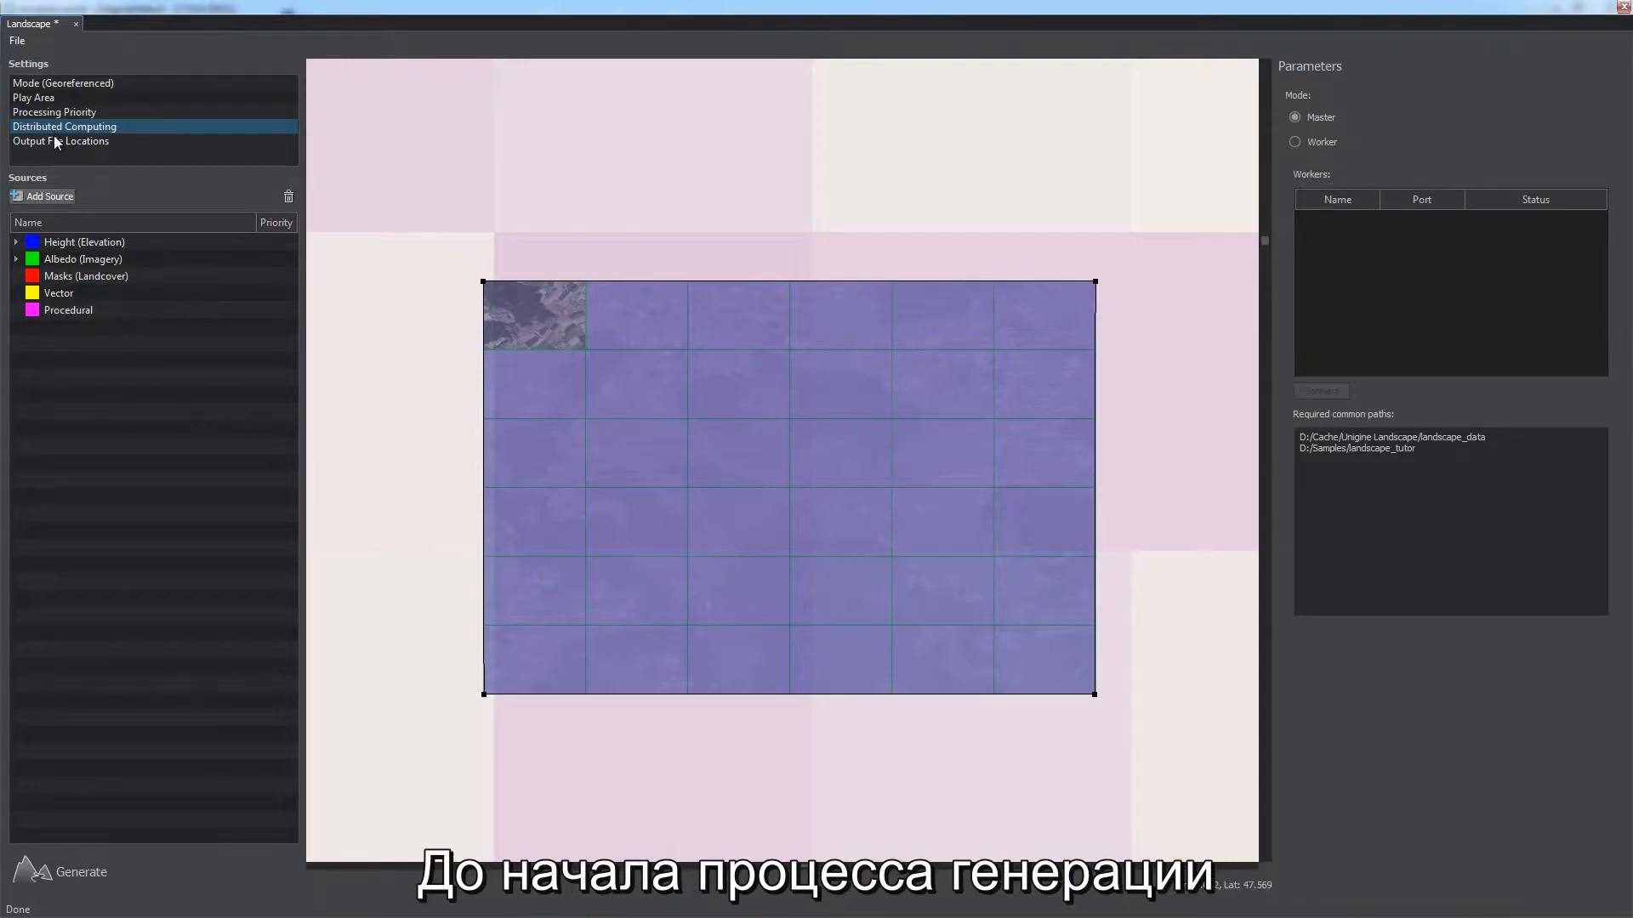
Step: Create a folder named landscape in the project's data directory and set it as the output path
{"action": "left_click", "coordinate": [54, 136]}
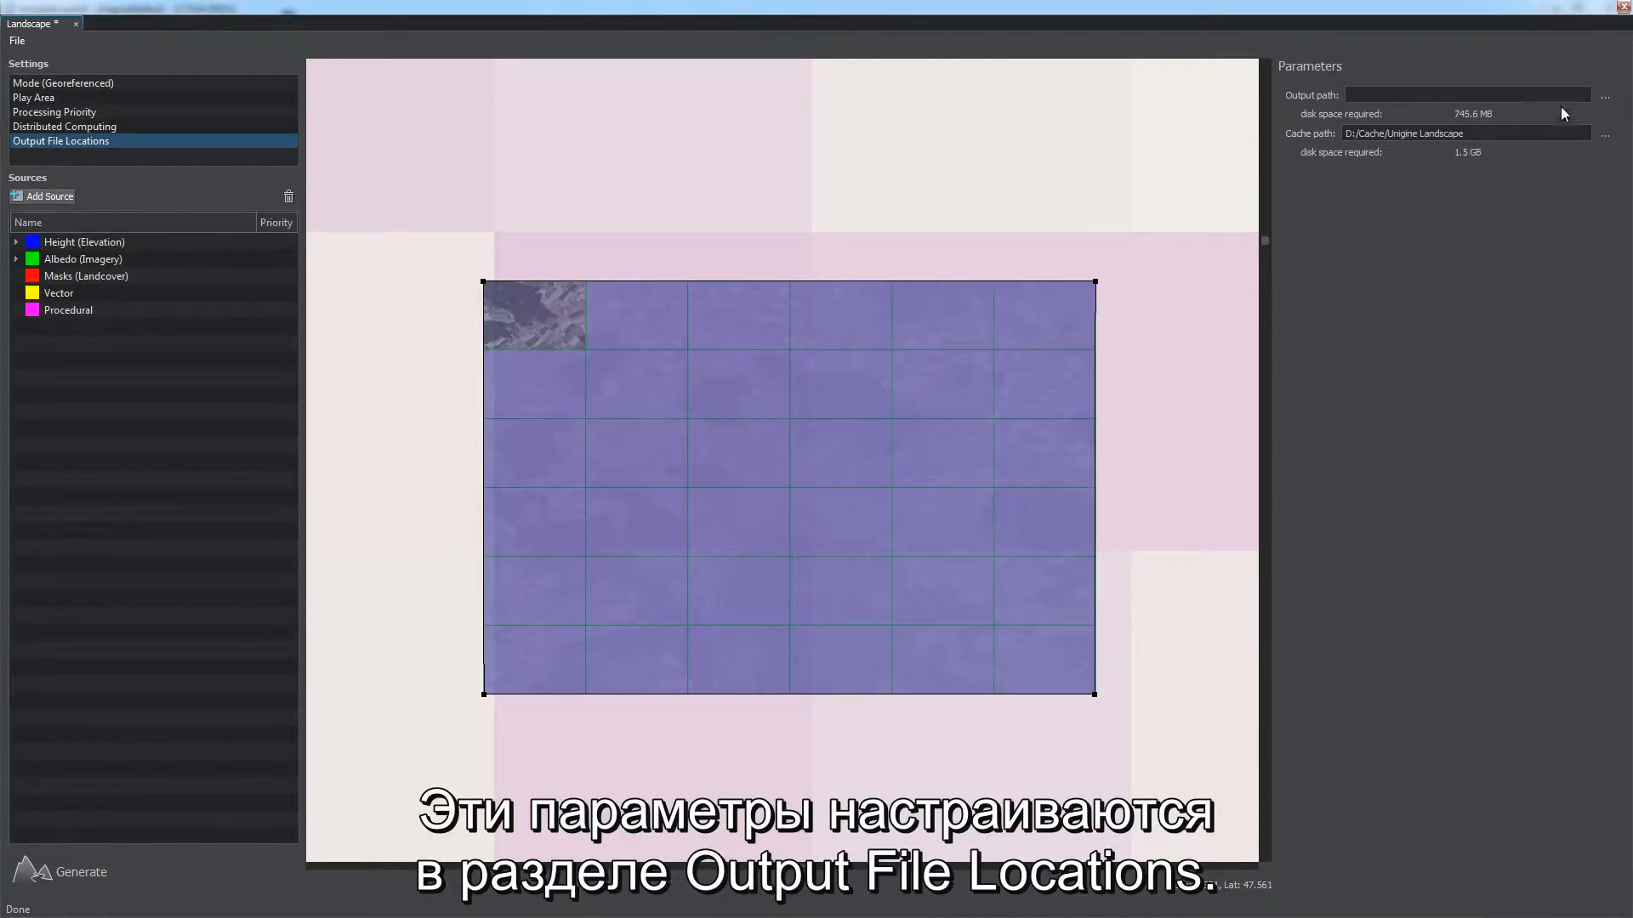
{"action": "left_click", "coordinate": [1604, 98]}
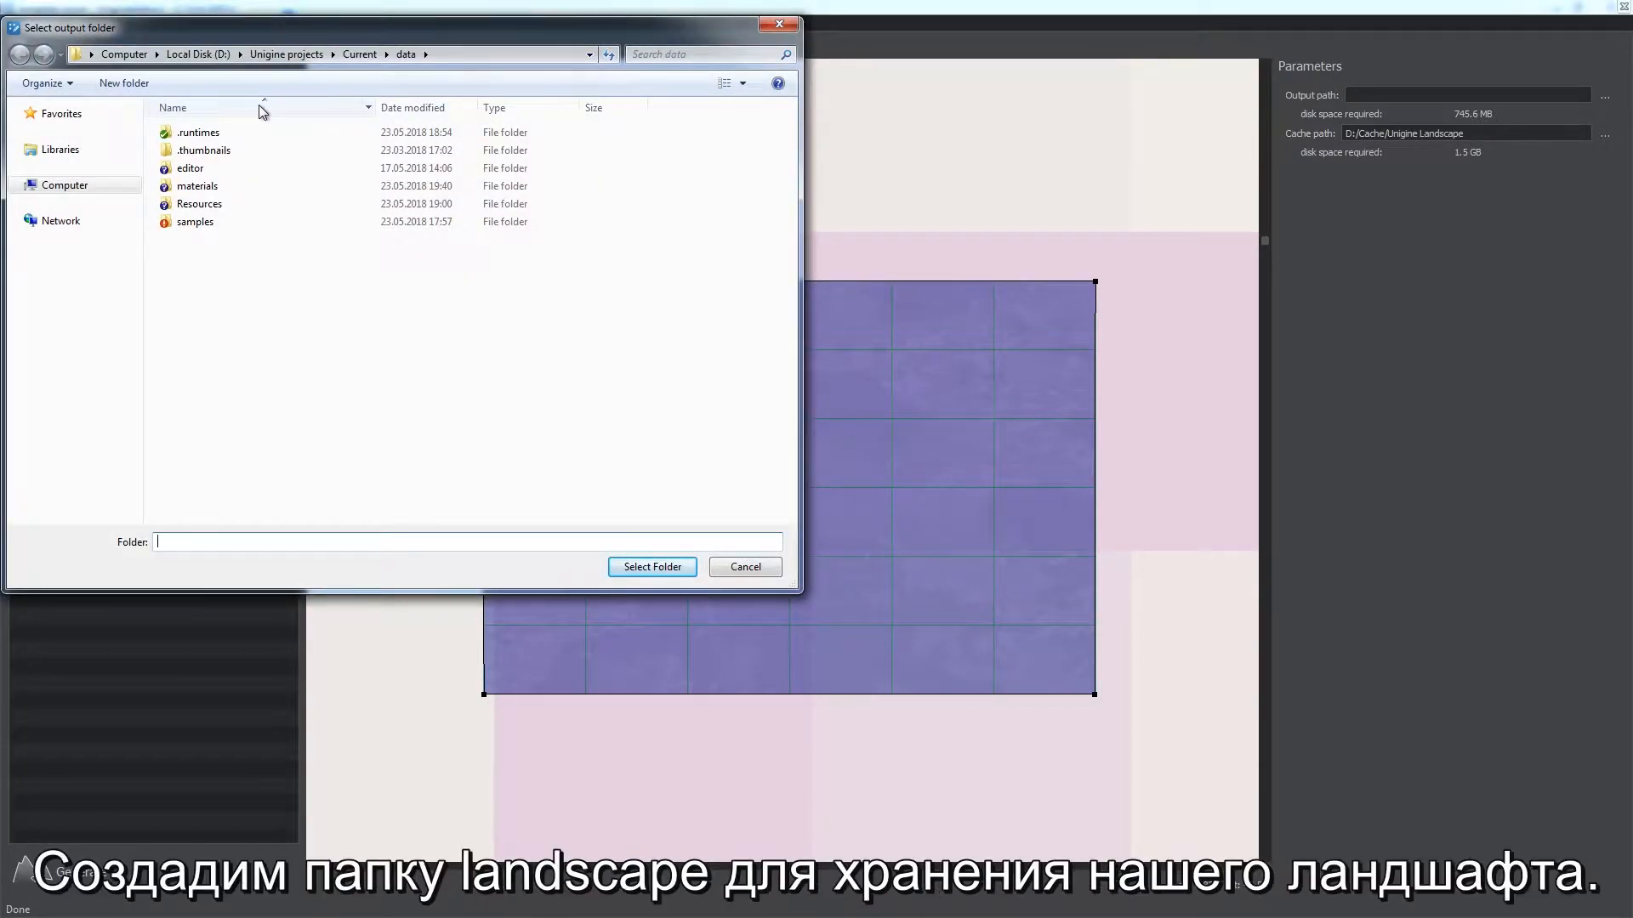
{"action": "left_click", "coordinate": [125, 82]}
{"action": "type", "text": "landscape"}
{"action": "key", "text": "Return"}
{"action": "key", "text": "Return"}
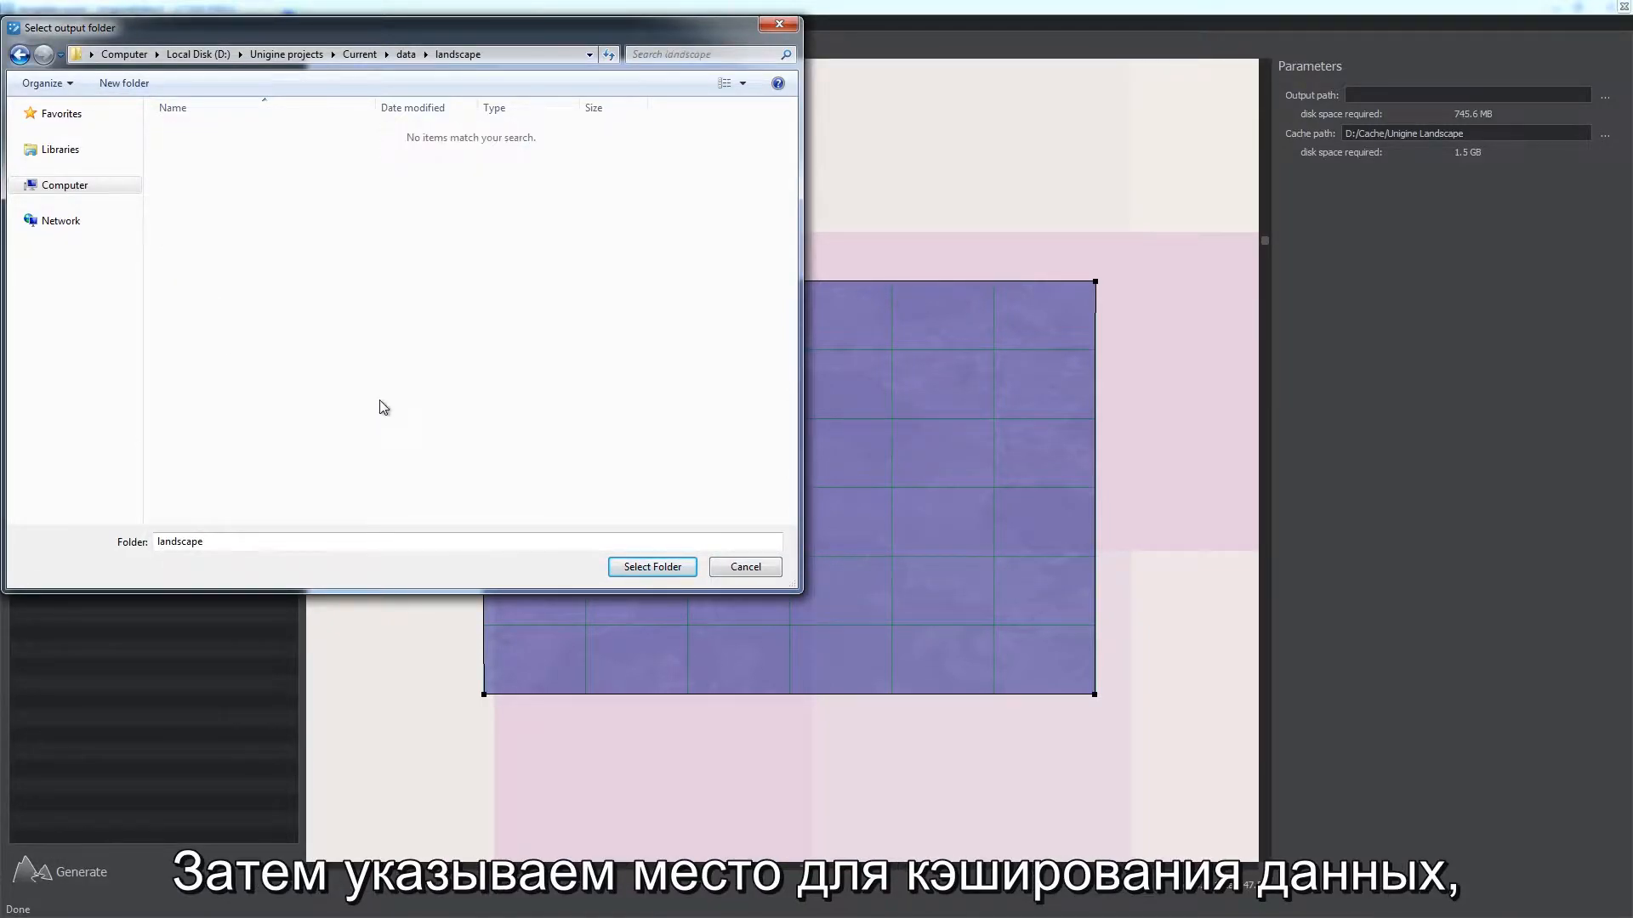
{"action": "left_click", "coordinate": [656, 571]}
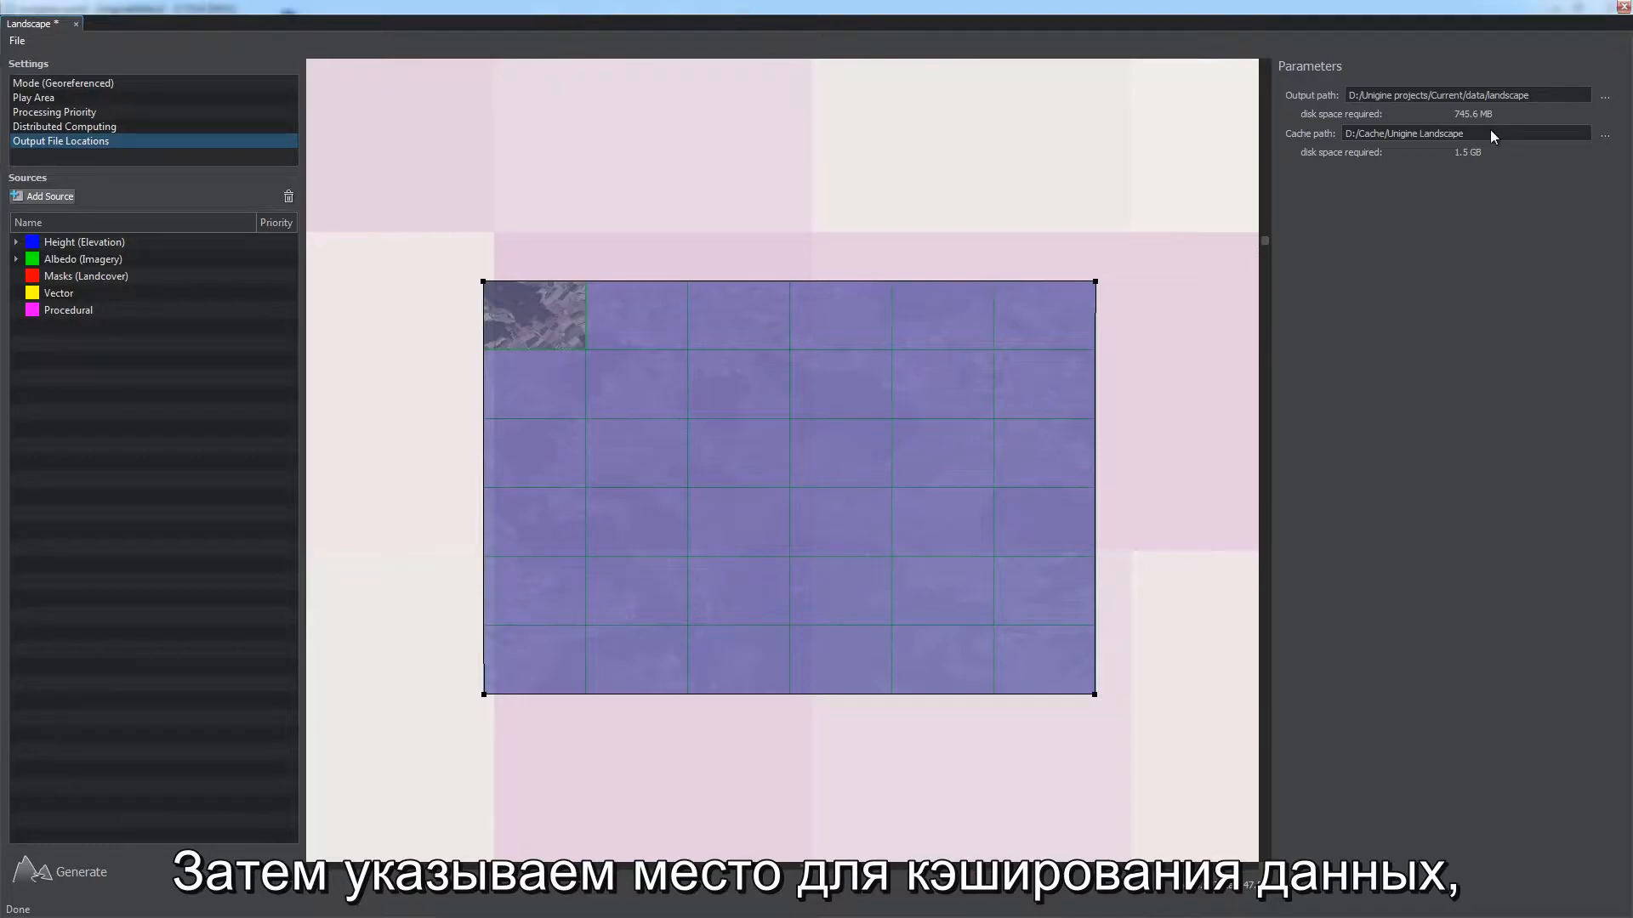
Step: Check the cache path and review the height and normal LOD settings of the Height (Elevation) layer
{"action": "left_click", "coordinate": [1455, 132]}
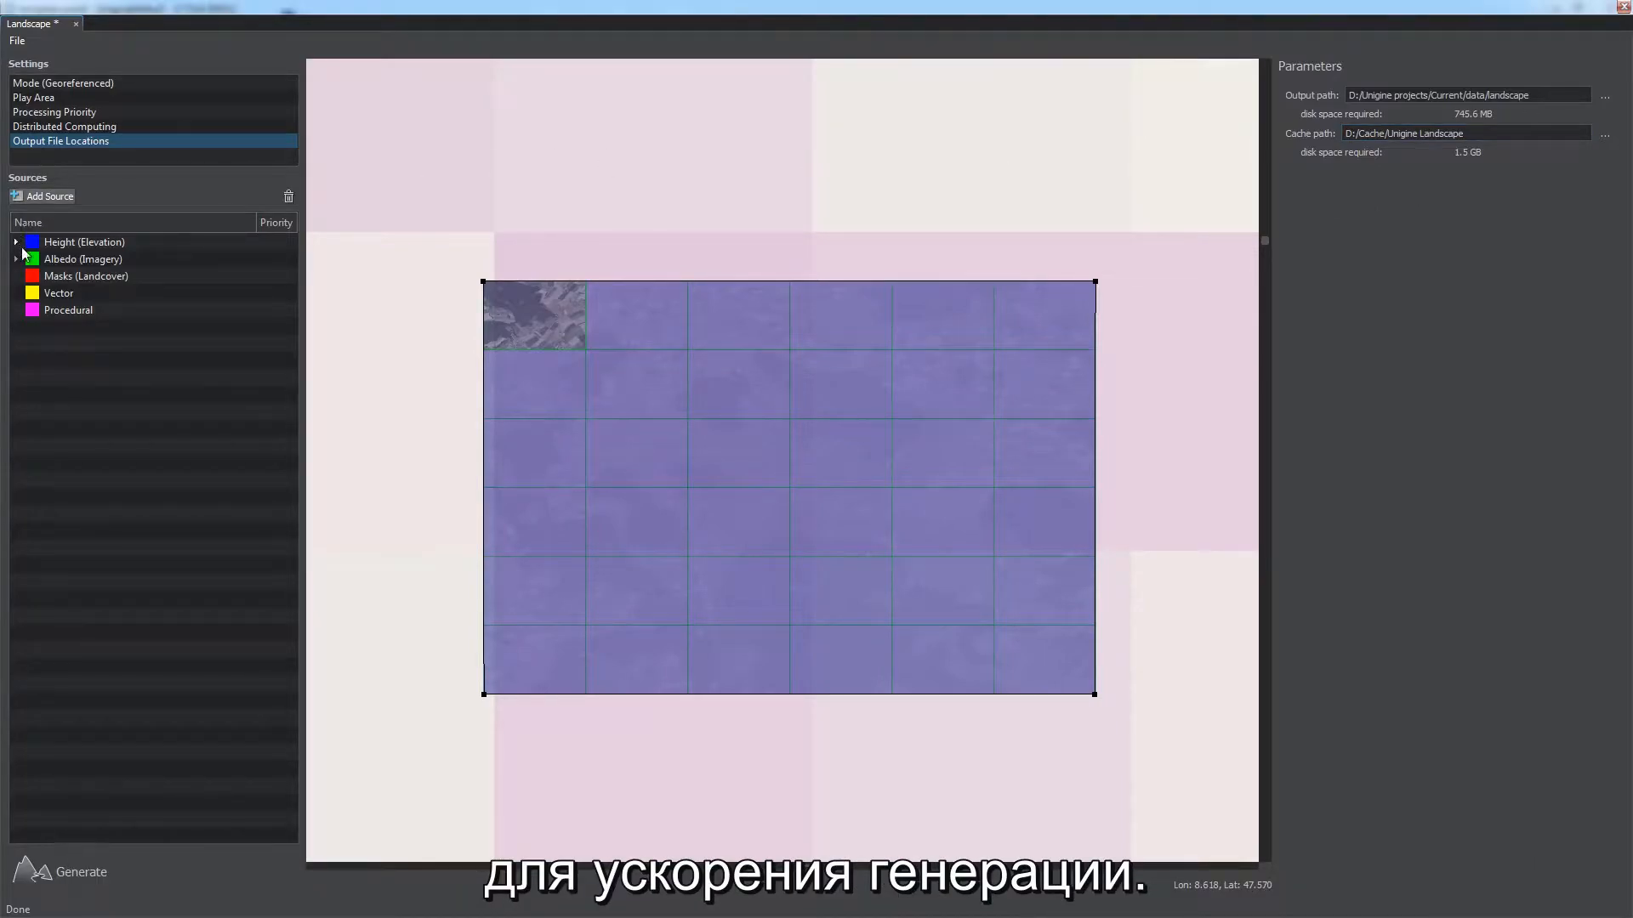
{"action": "left_click", "coordinate": [101, 244]}
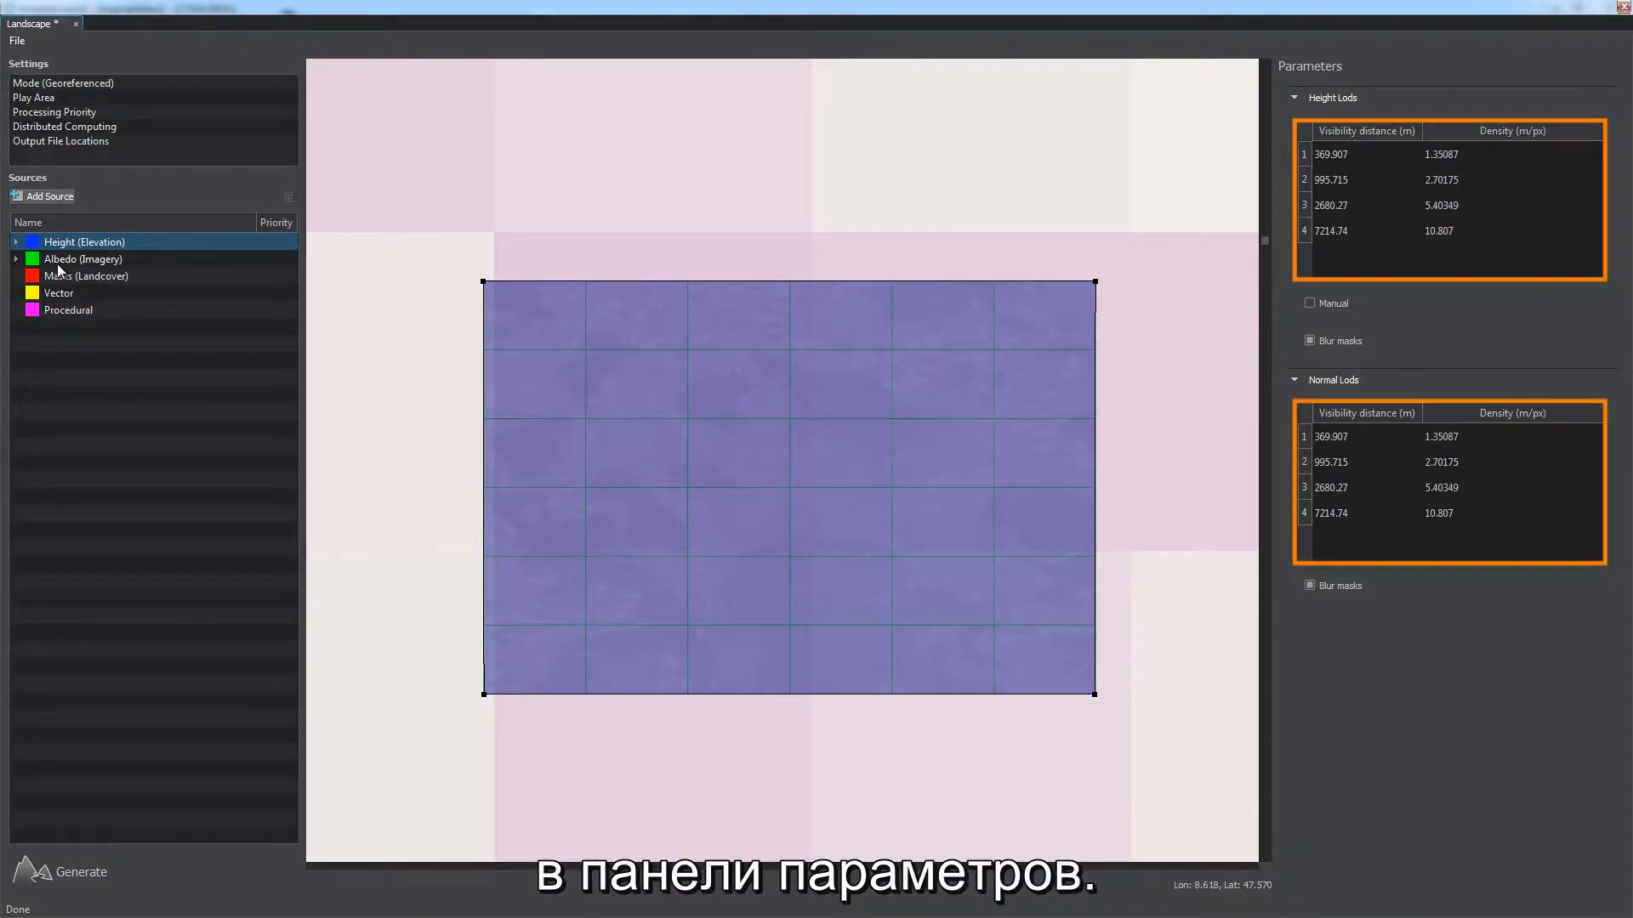
{"action": "left_click", "coordinate": [64, 349]}
Step: Save the generation settings as a landscape asset named LandscapeProject in the data folder
{"action": "left_click", "coordinate": [14, 42]}
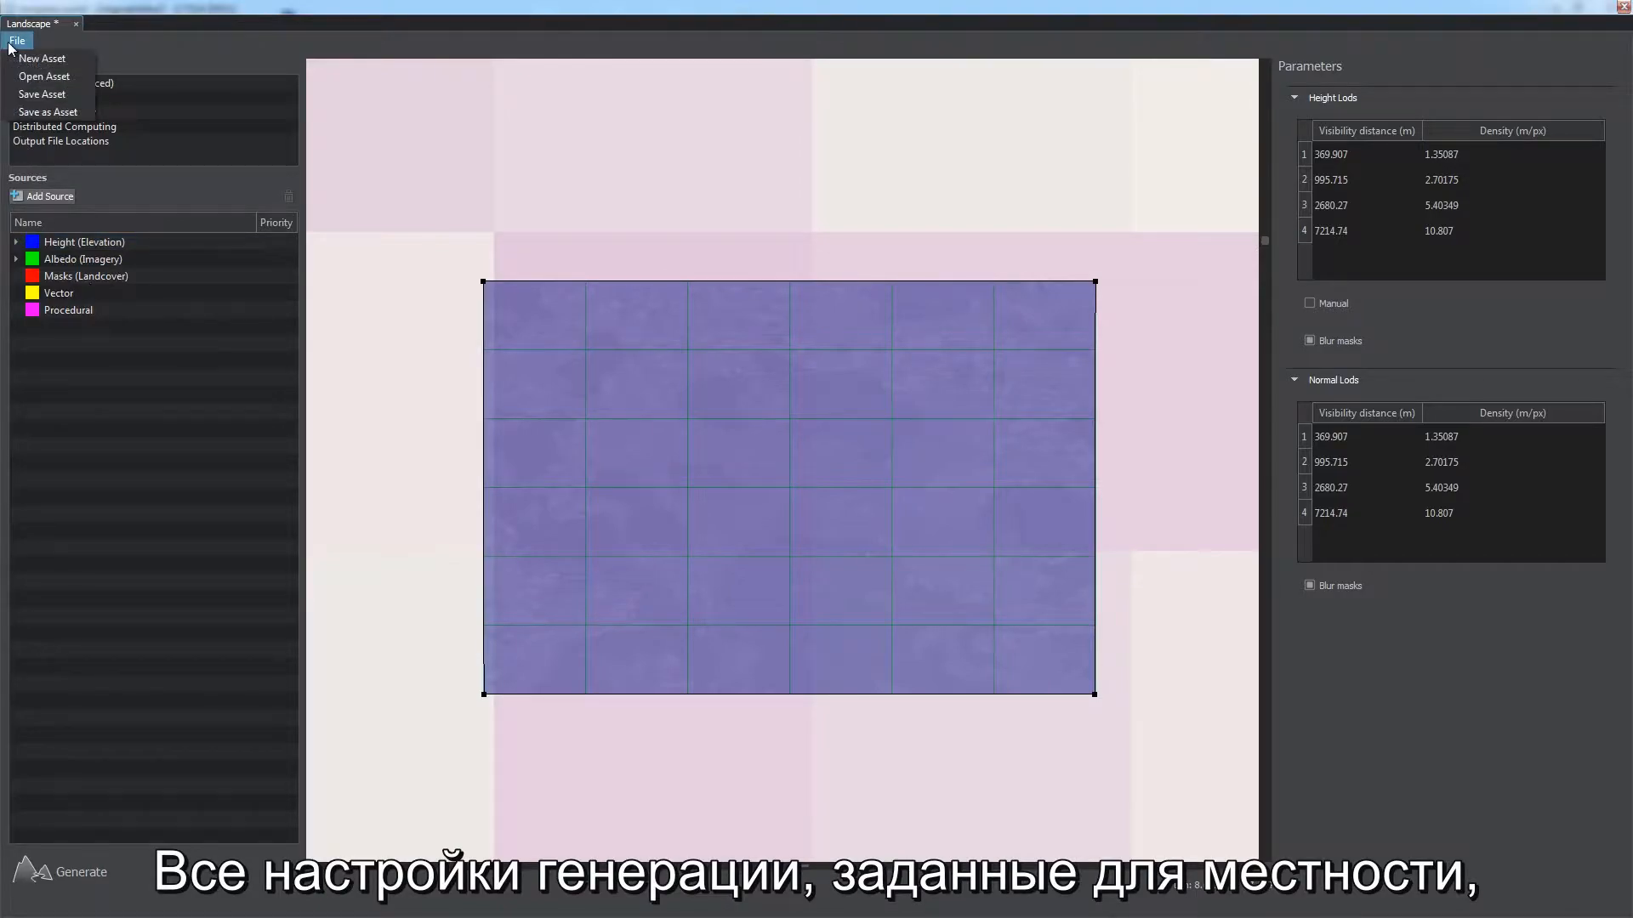
{"action": "left_click", "coordinate": [38, 94]}
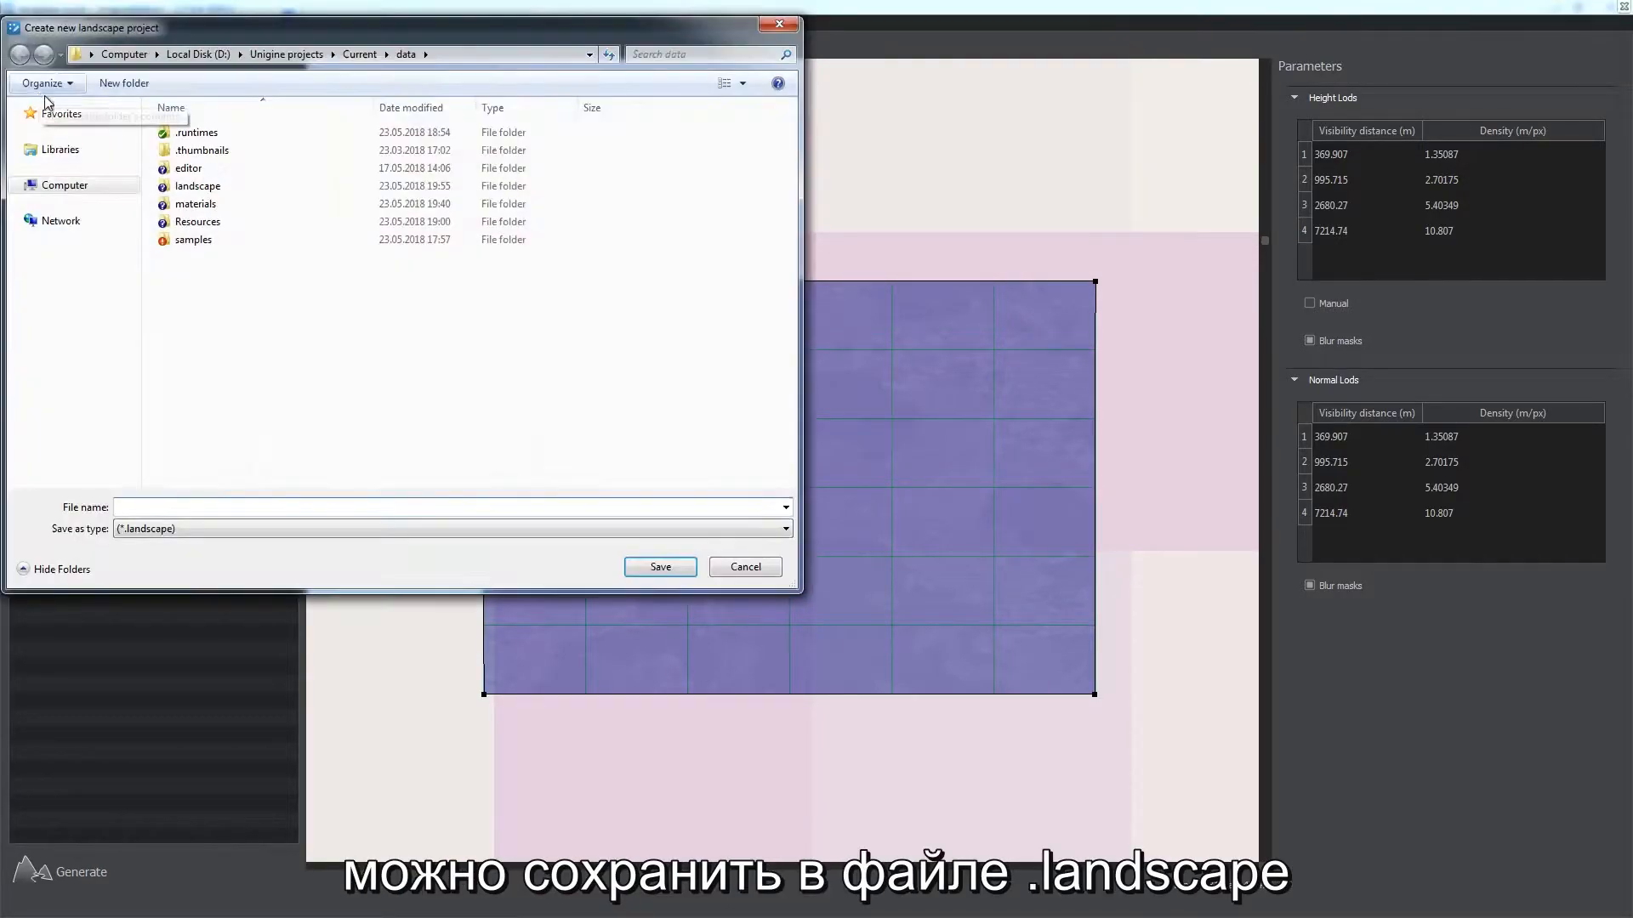
{"action": "type", "text": "Landscape"}
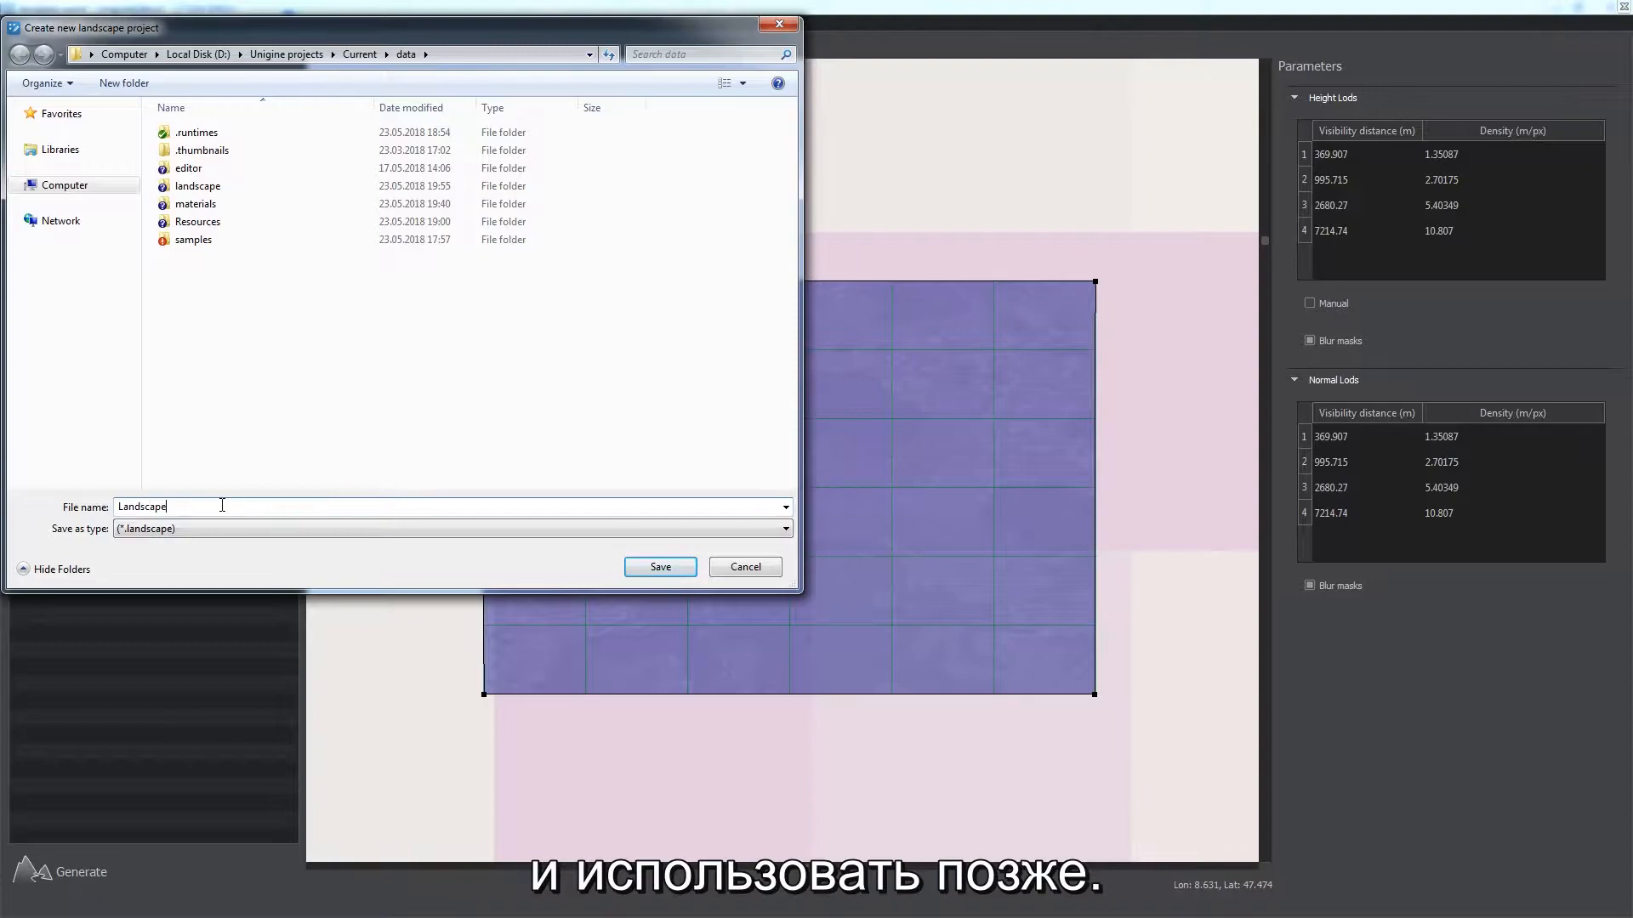
{"action": "type", "text": "Project"}
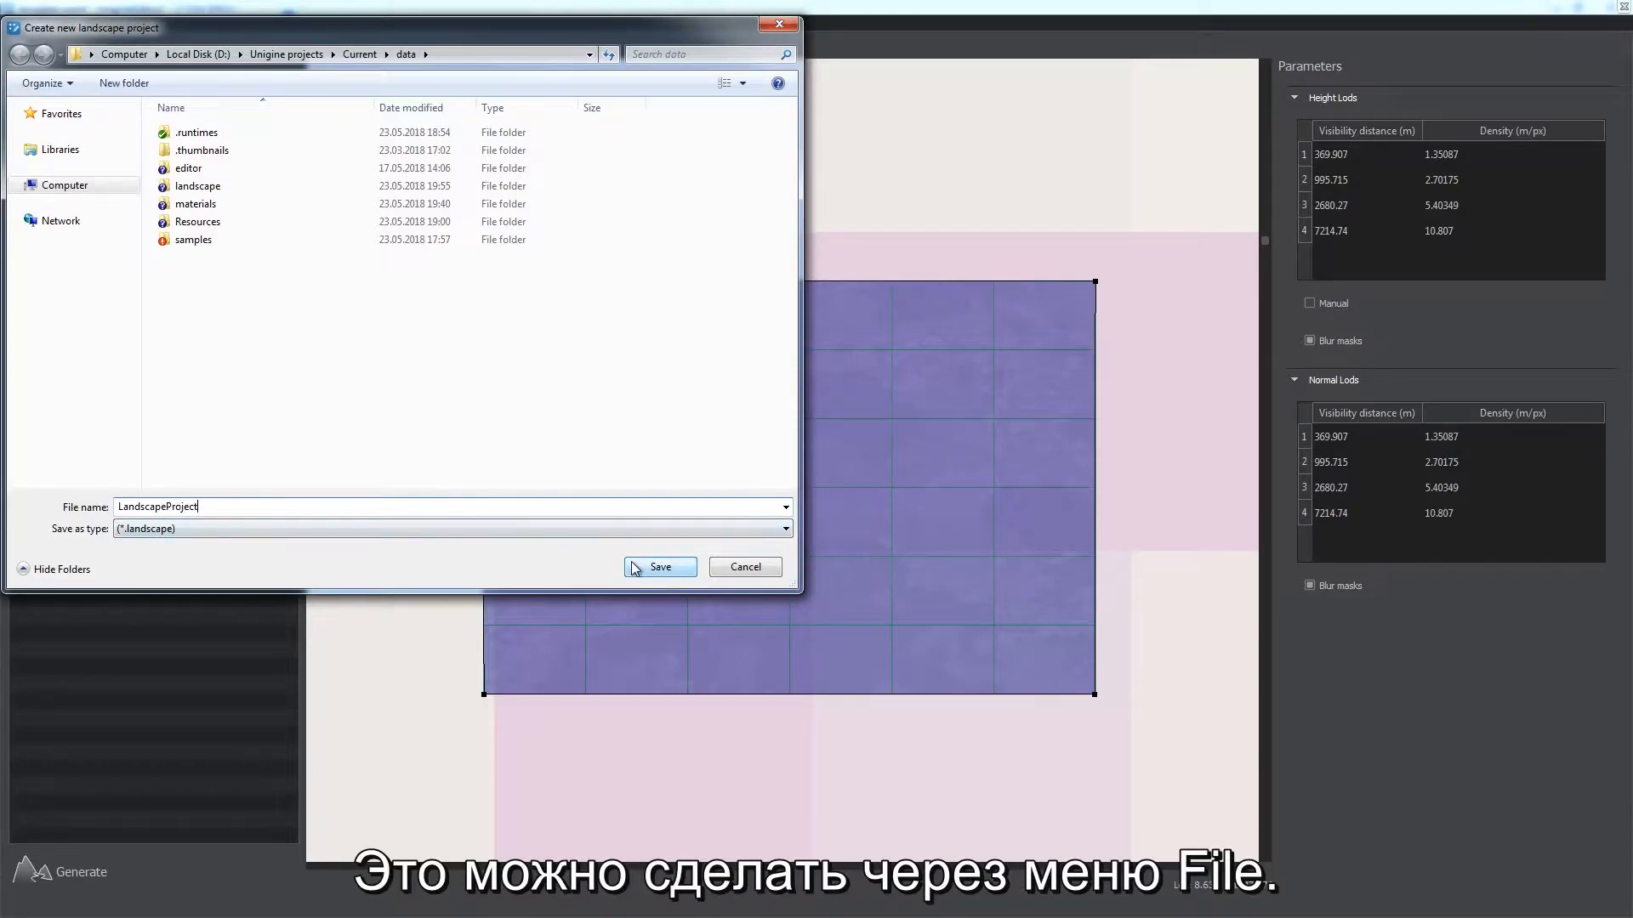
{"action": "left_click", "coordinate": [640, 566]}
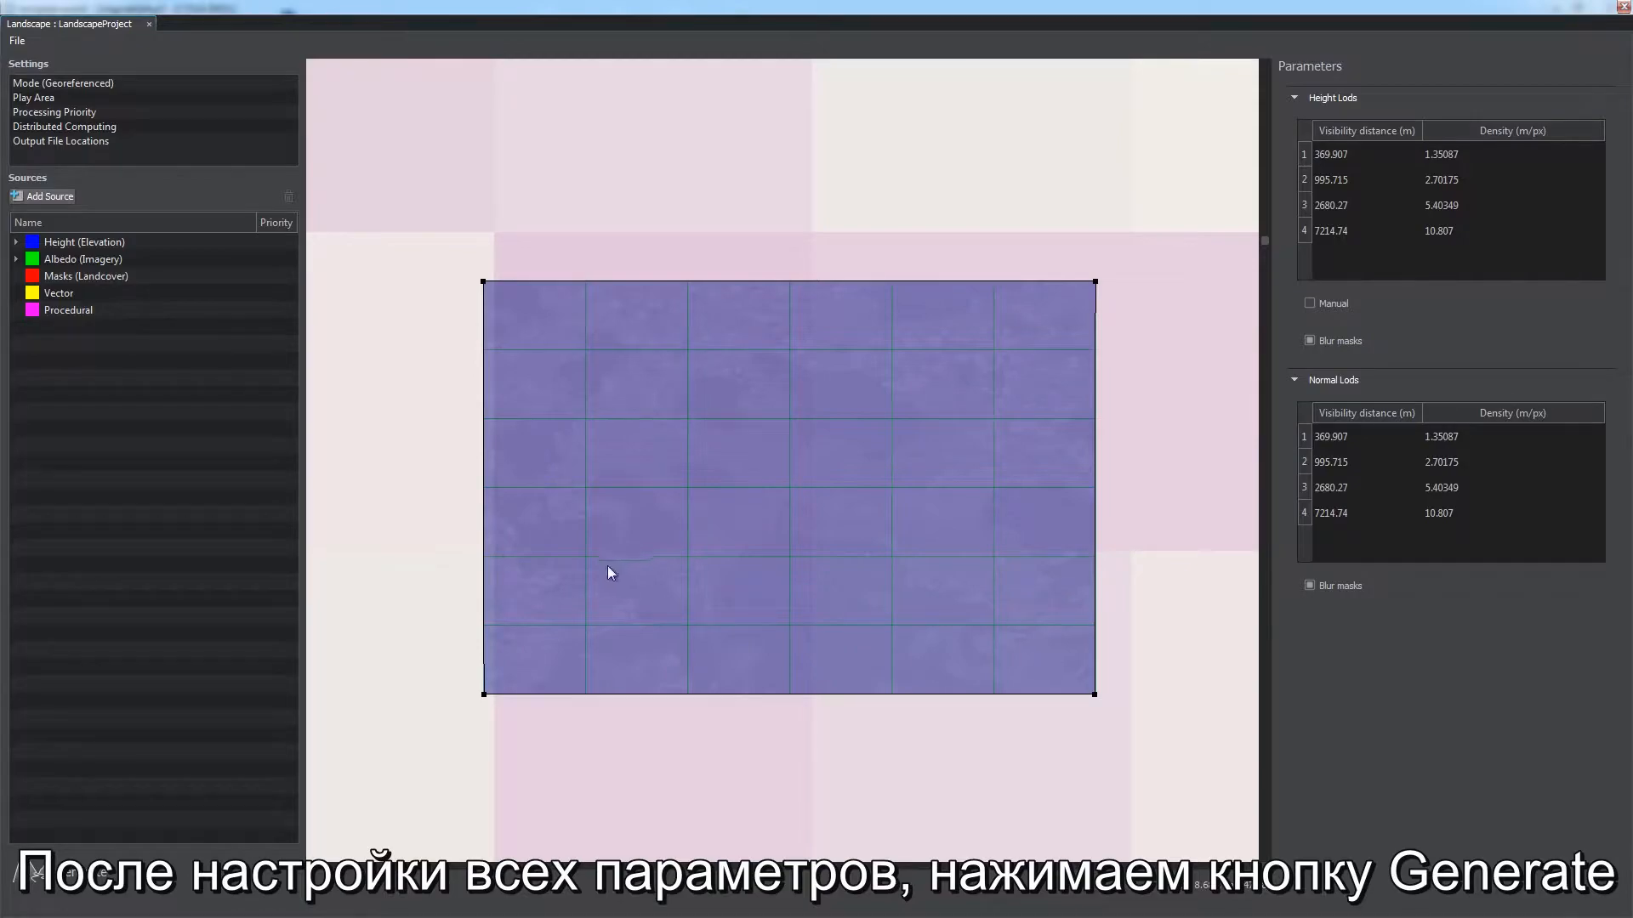
Step: Generate the landscape with the Generate all option enabled
{"action": "left_click", "coordinate": [44, 884]}
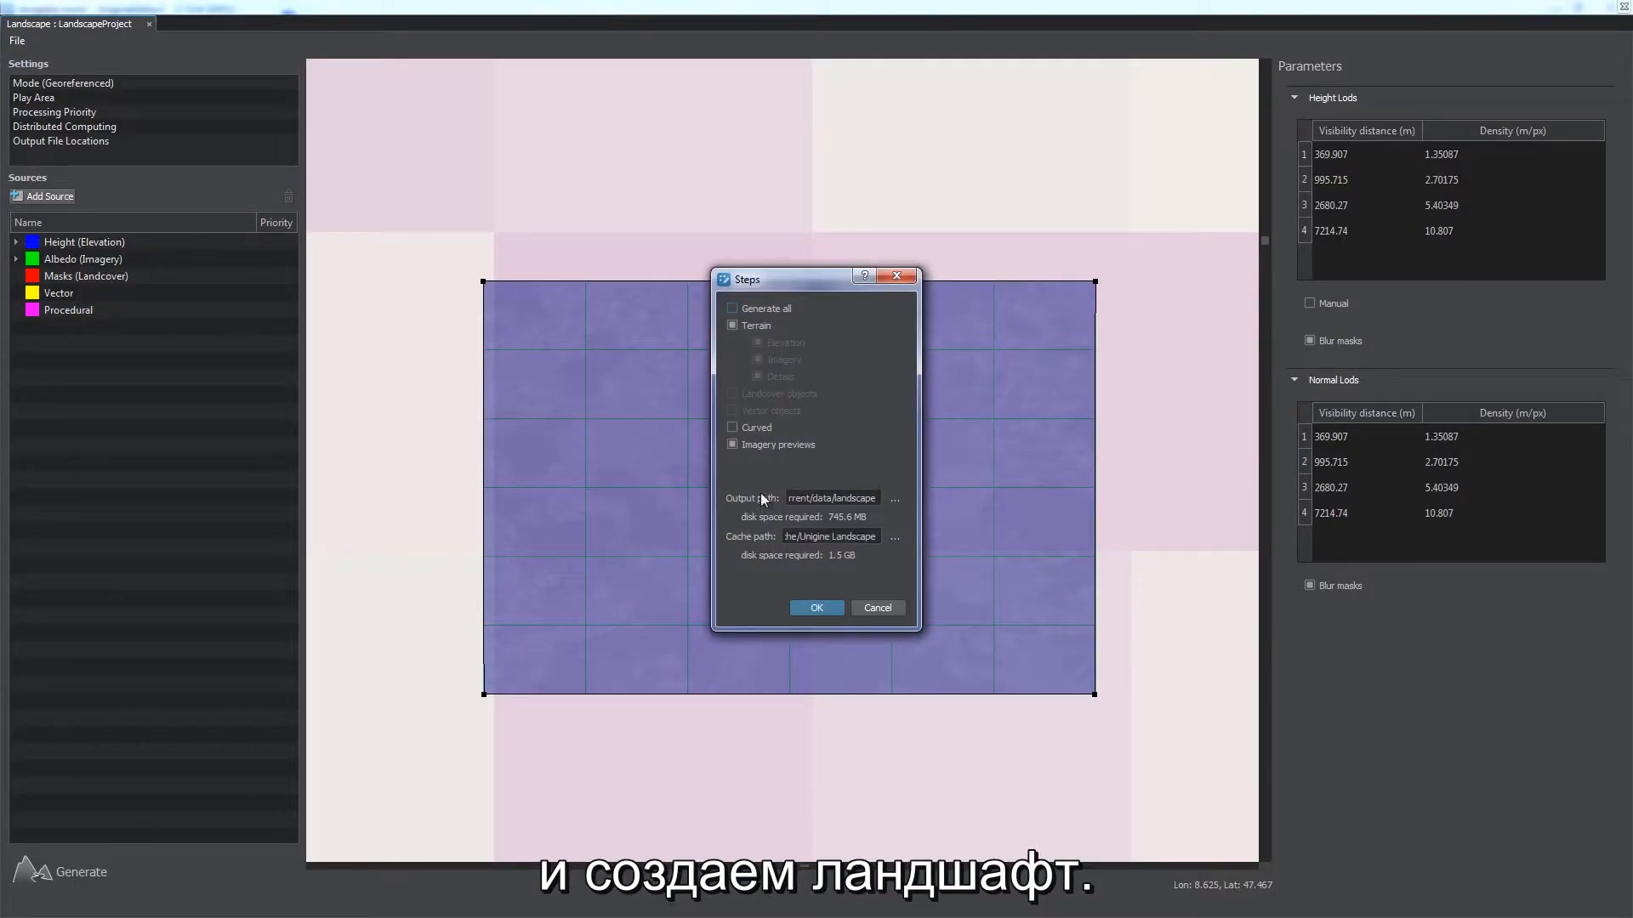
{"action": "left_click", "coordinate": [774, 317]}
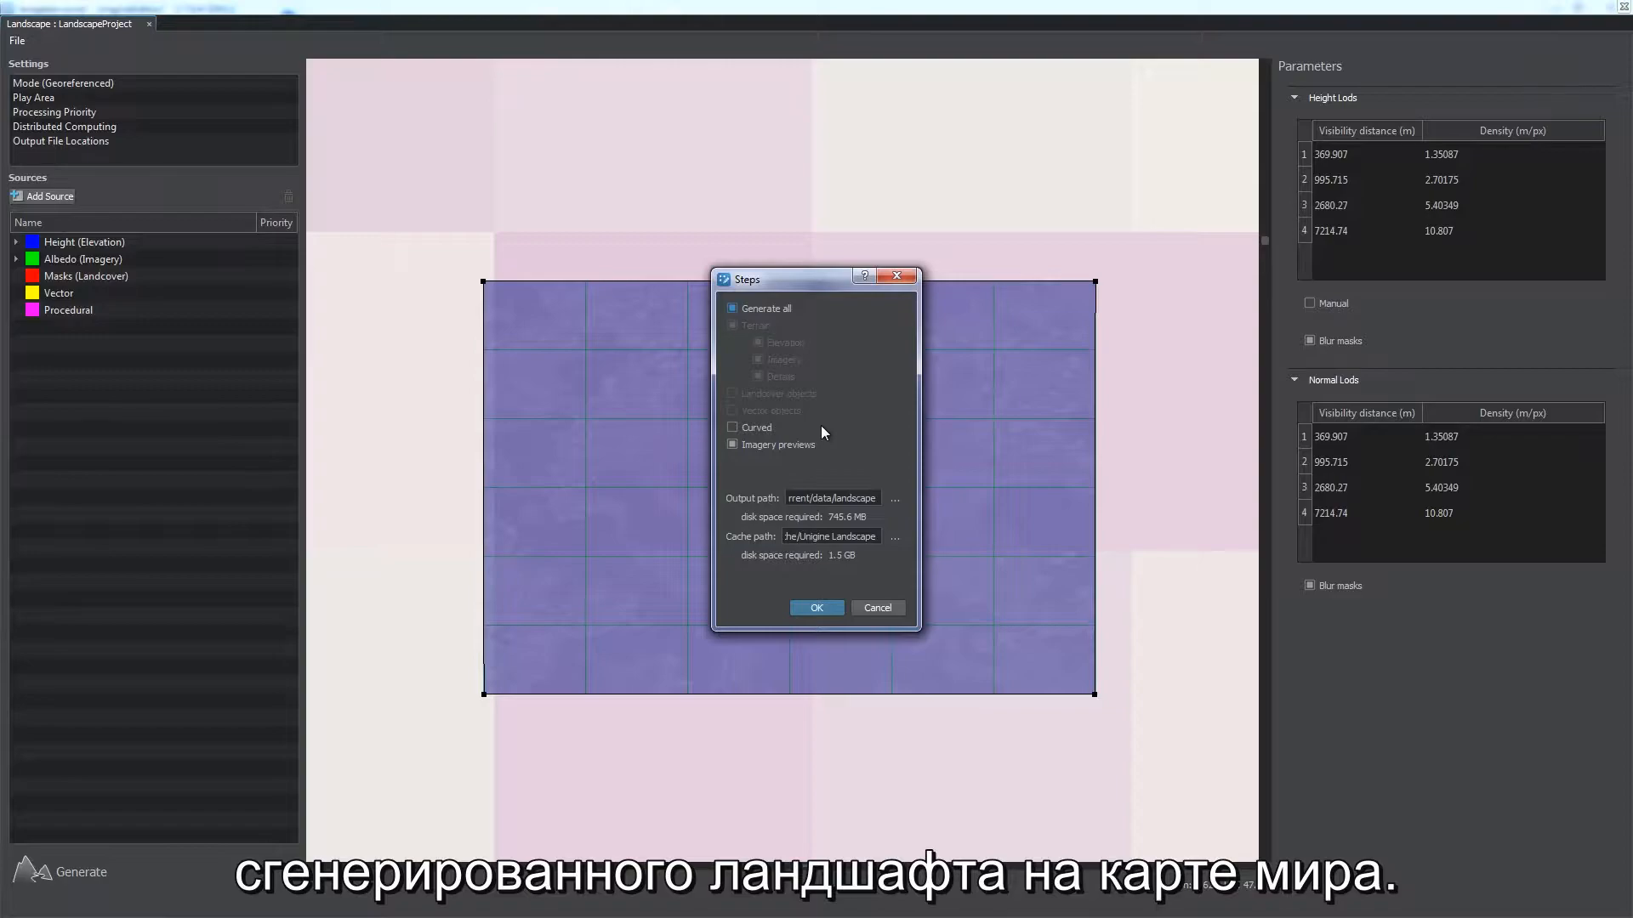
{"action": "left_click", "coordinate": [804, 606]}
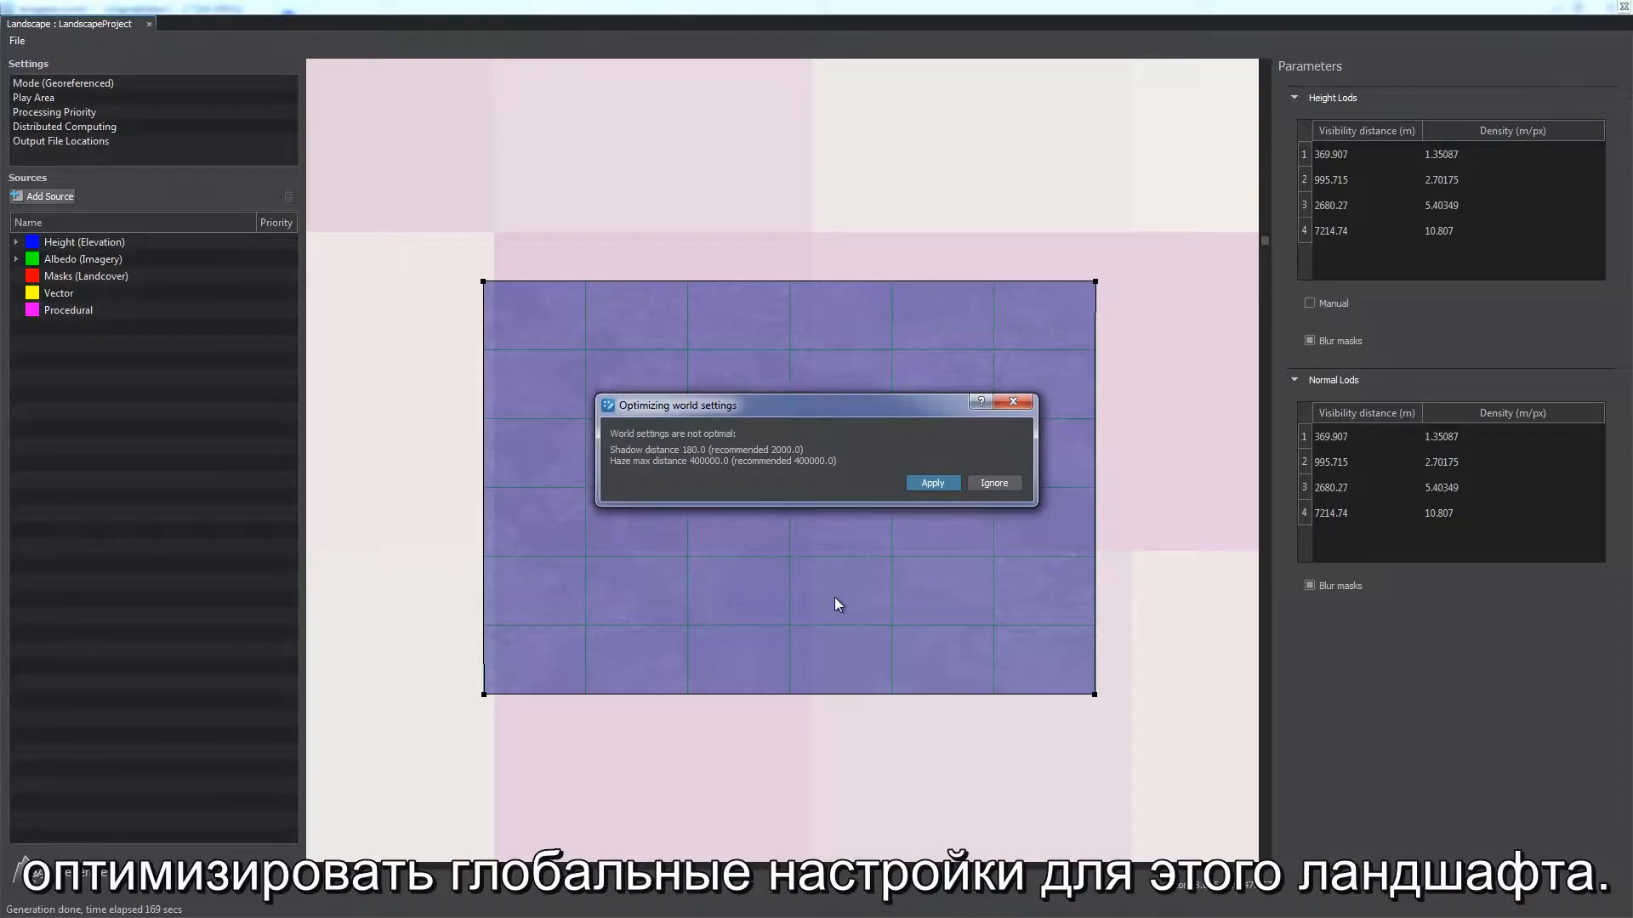
Step: Apply the recommended world settings for shadow and haze distance, and view the generated terrain from above
{"action": "left_click", "coordinate": [925, 483]}
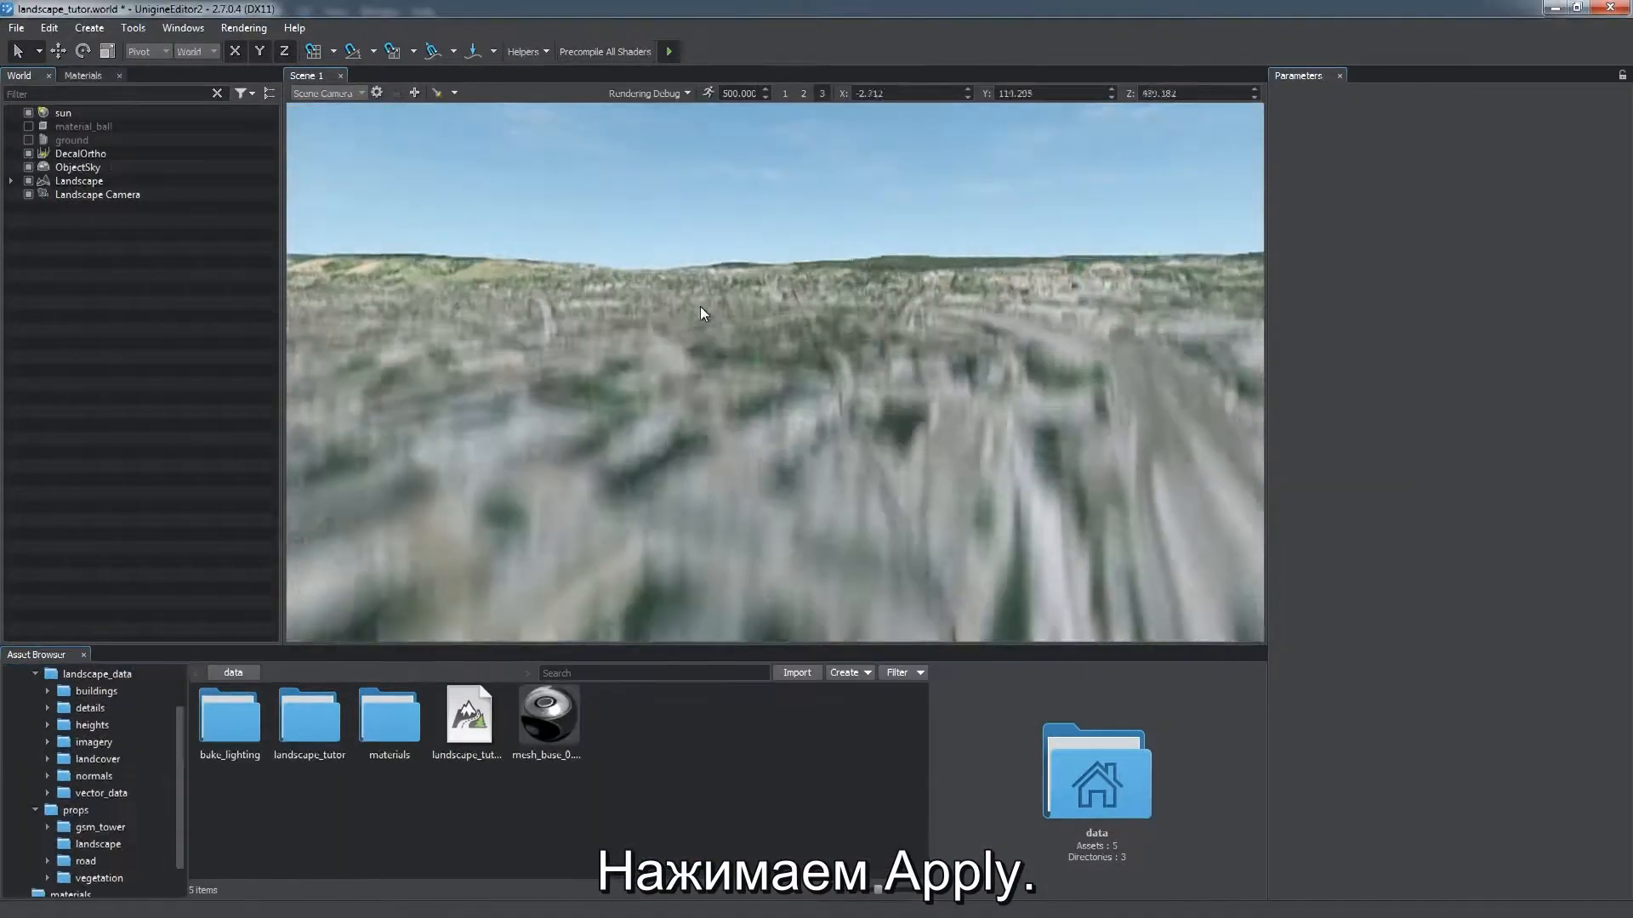
{"action": "key", "text": "e"}
{"action": "right_click_drag", "start_coordinate": [701, 306], "coordinate": [1437, 315]}
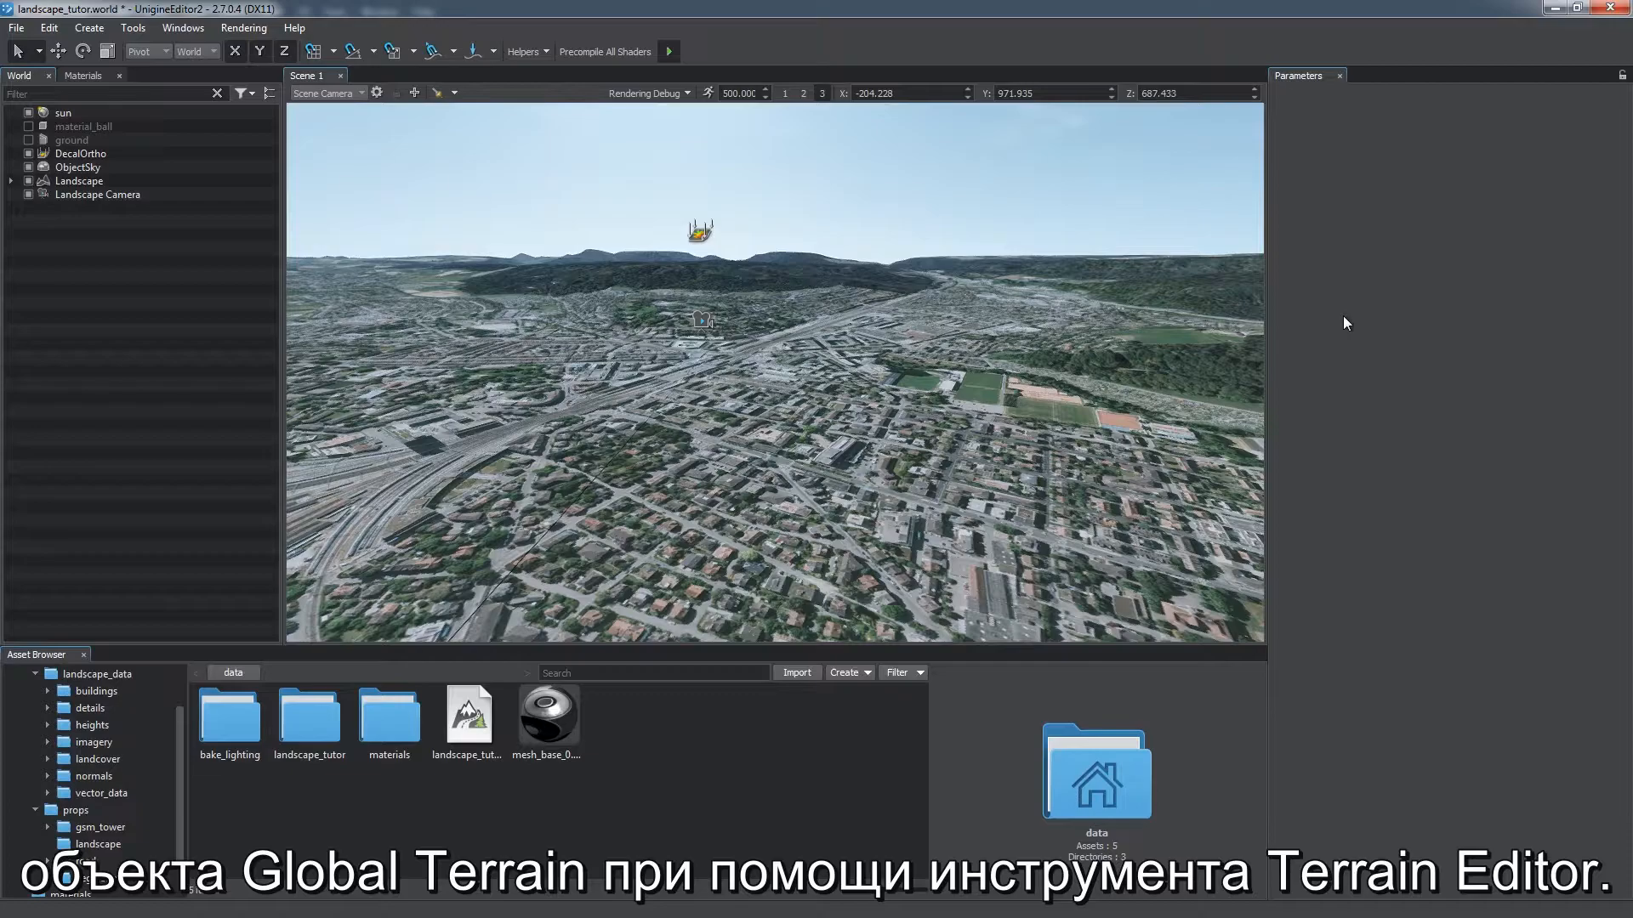
Step: Start brush editing of the Landscape terrain in height mode with size 367.77, opacity 0.42, sharpness 0.79 and height 690
{"action": "left_click", "coordinate": [127, 181]}
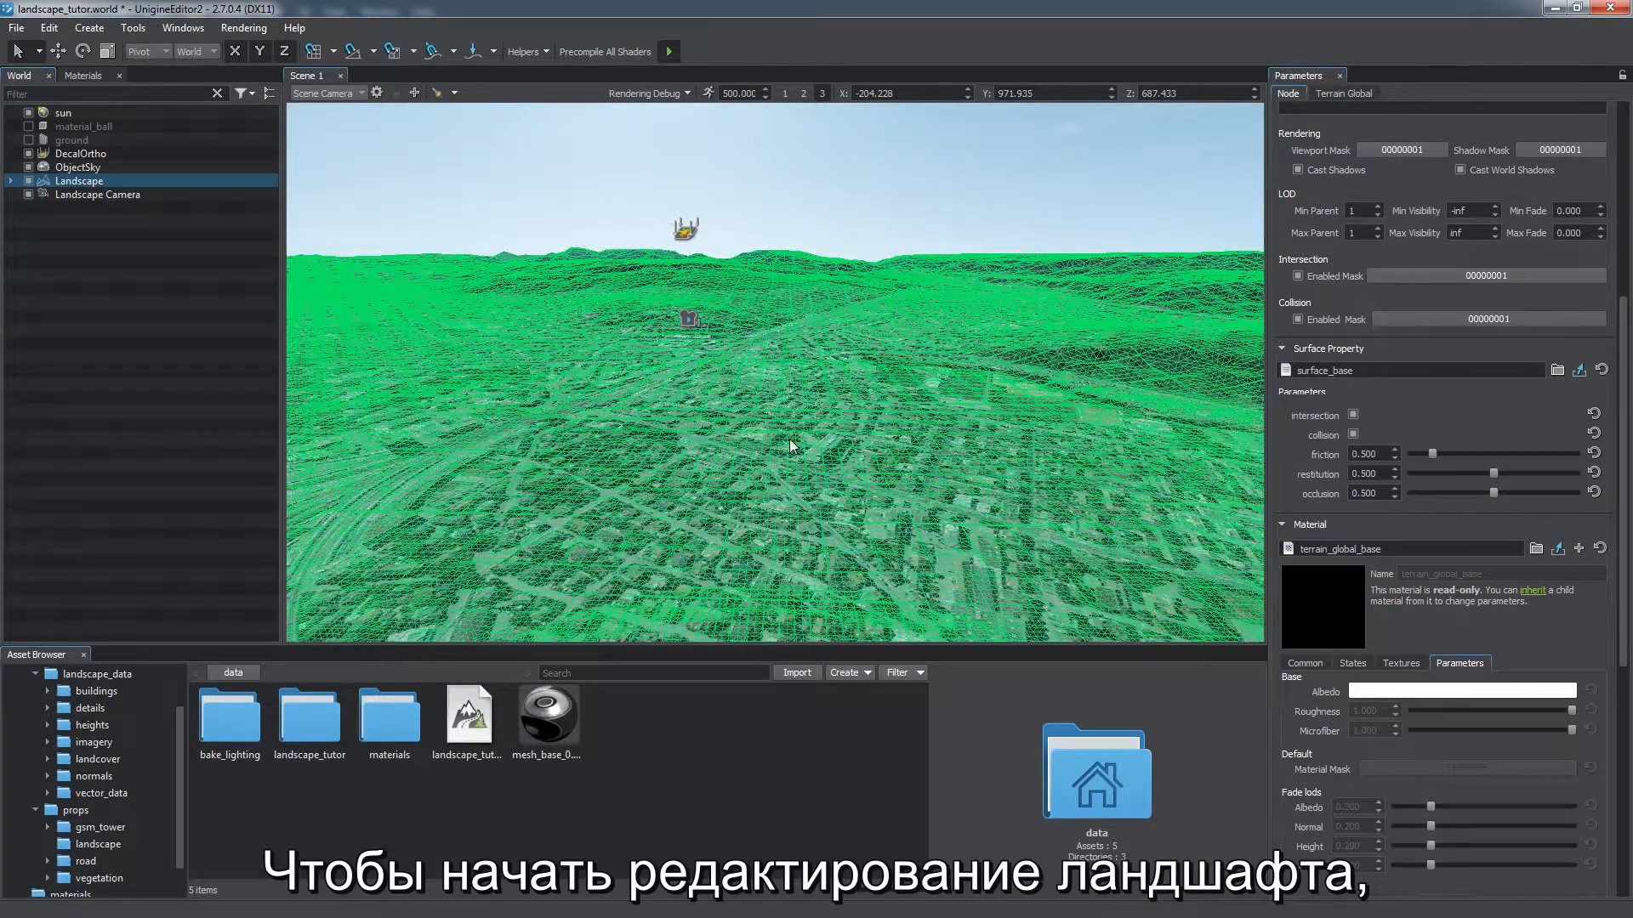
{"action": "left_click", "coordinate": [1342, 93]}
{"action": "left_click", "coordinate": [1440, 116]}
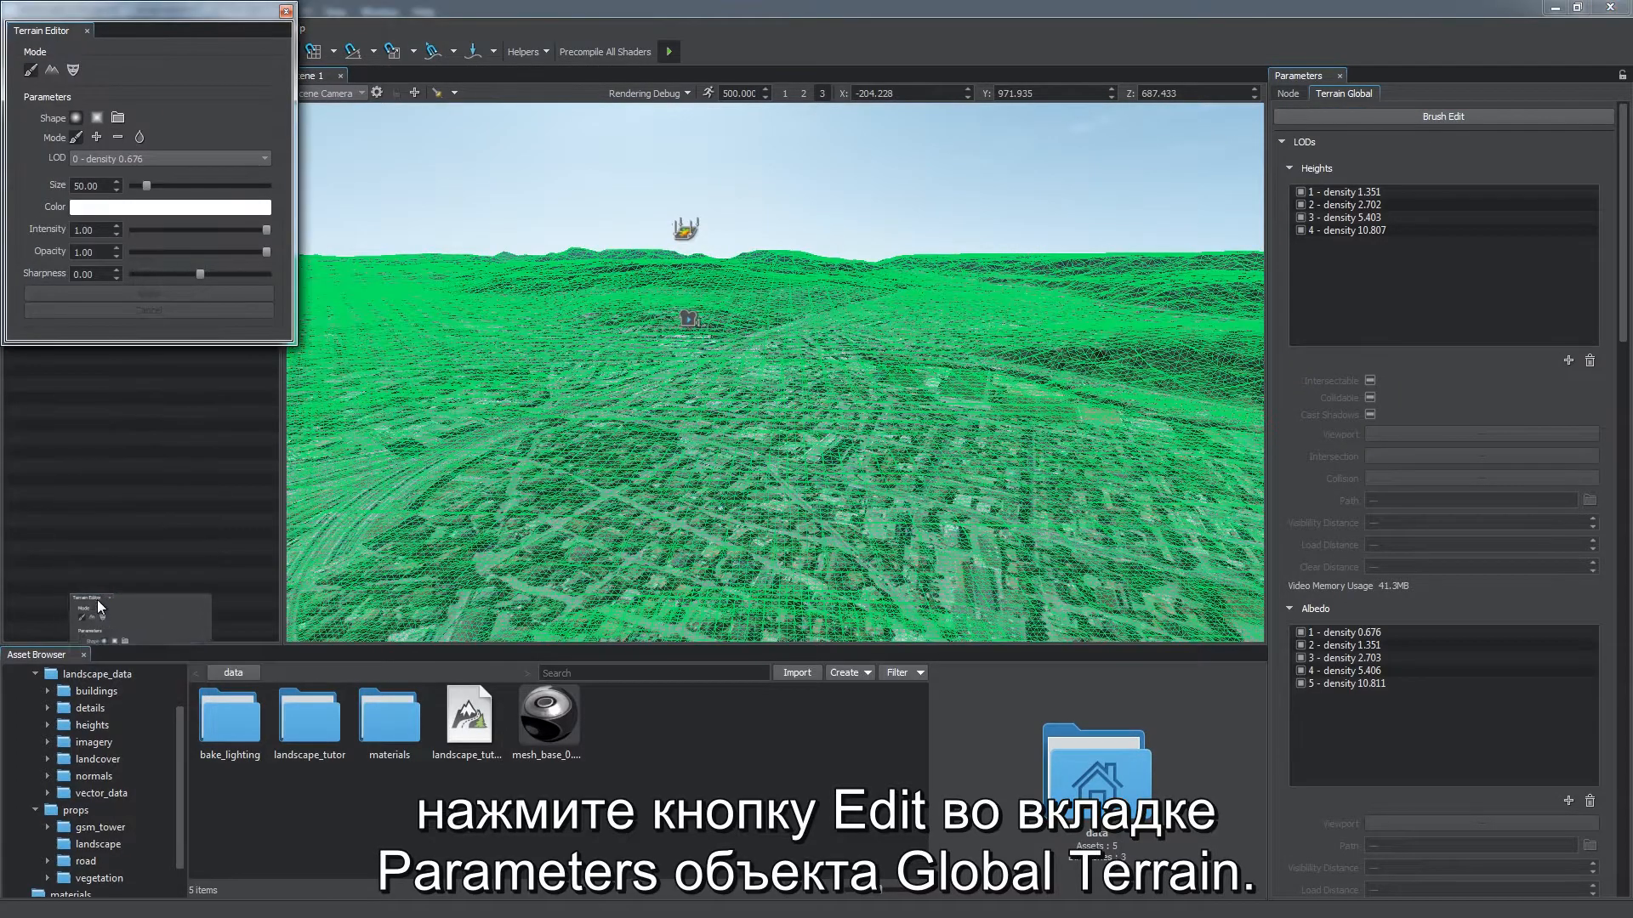
{"action": "left_click", "coordinate": [48, 305]}
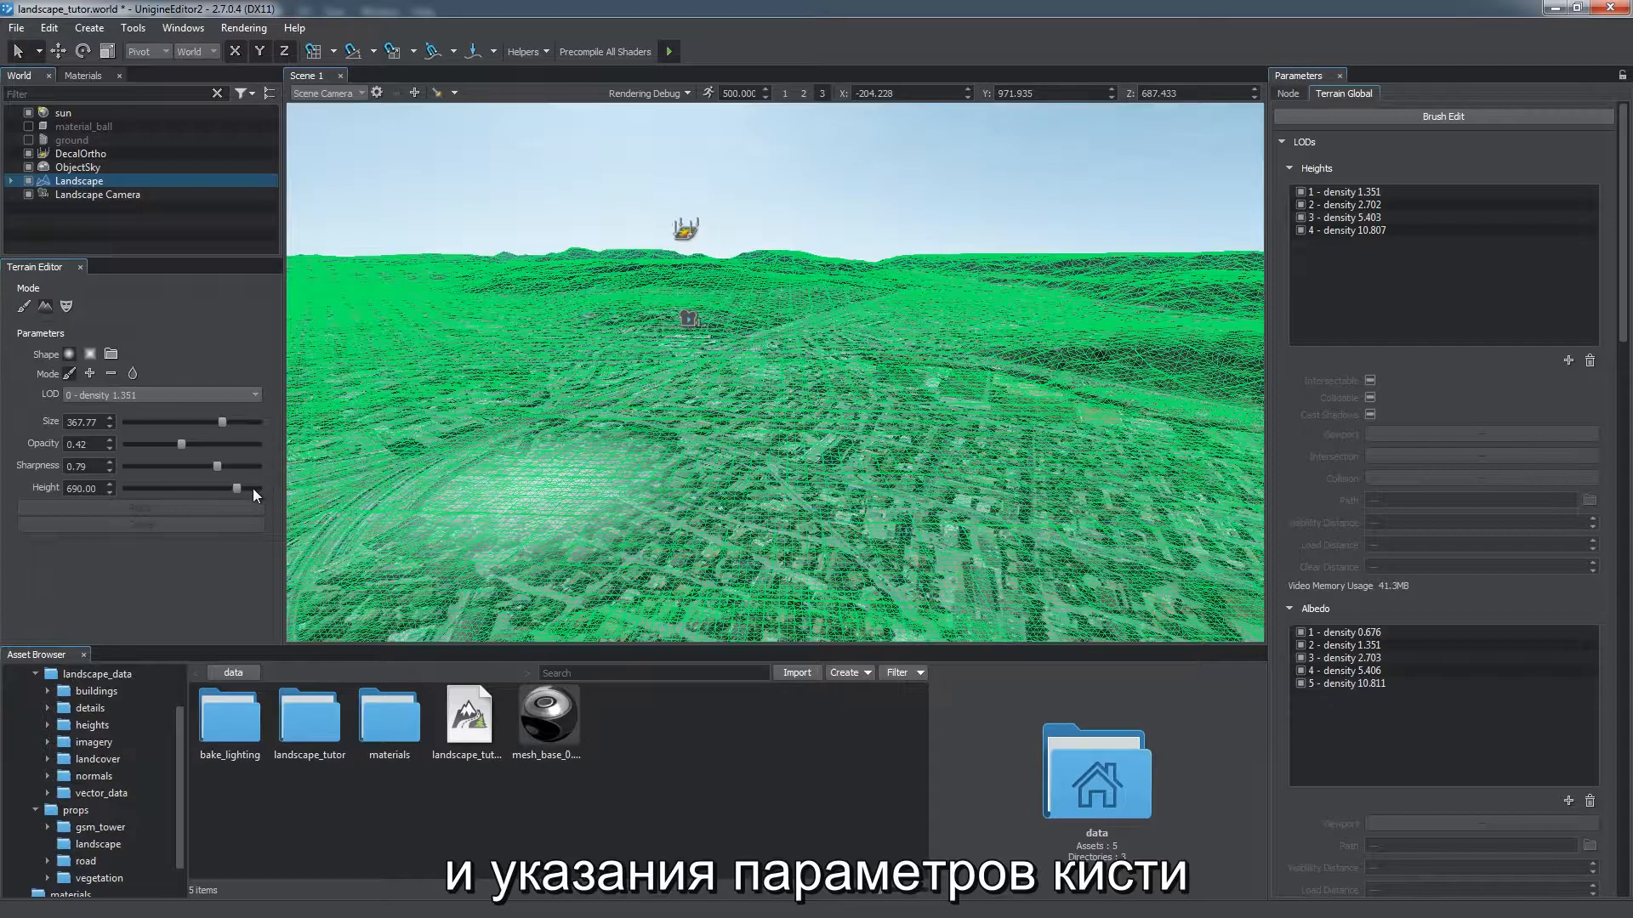
Step: Paint raised hills on both sides of the visible terrain with the height brush and apply the changes
{"action": "mouse_move", "coordinate": [366, 468]}
{"action": "left_mouse_down", "text": "alt"}
{"action": "mouse_move", "coordinate": [403, 456]}
{"action": "mouse_move", "coordinate": [446, 391]}
{"action": "mouse_move", "coordinate": [605, 325]}
{"action": "left_mouse_up", "text": "alt"}
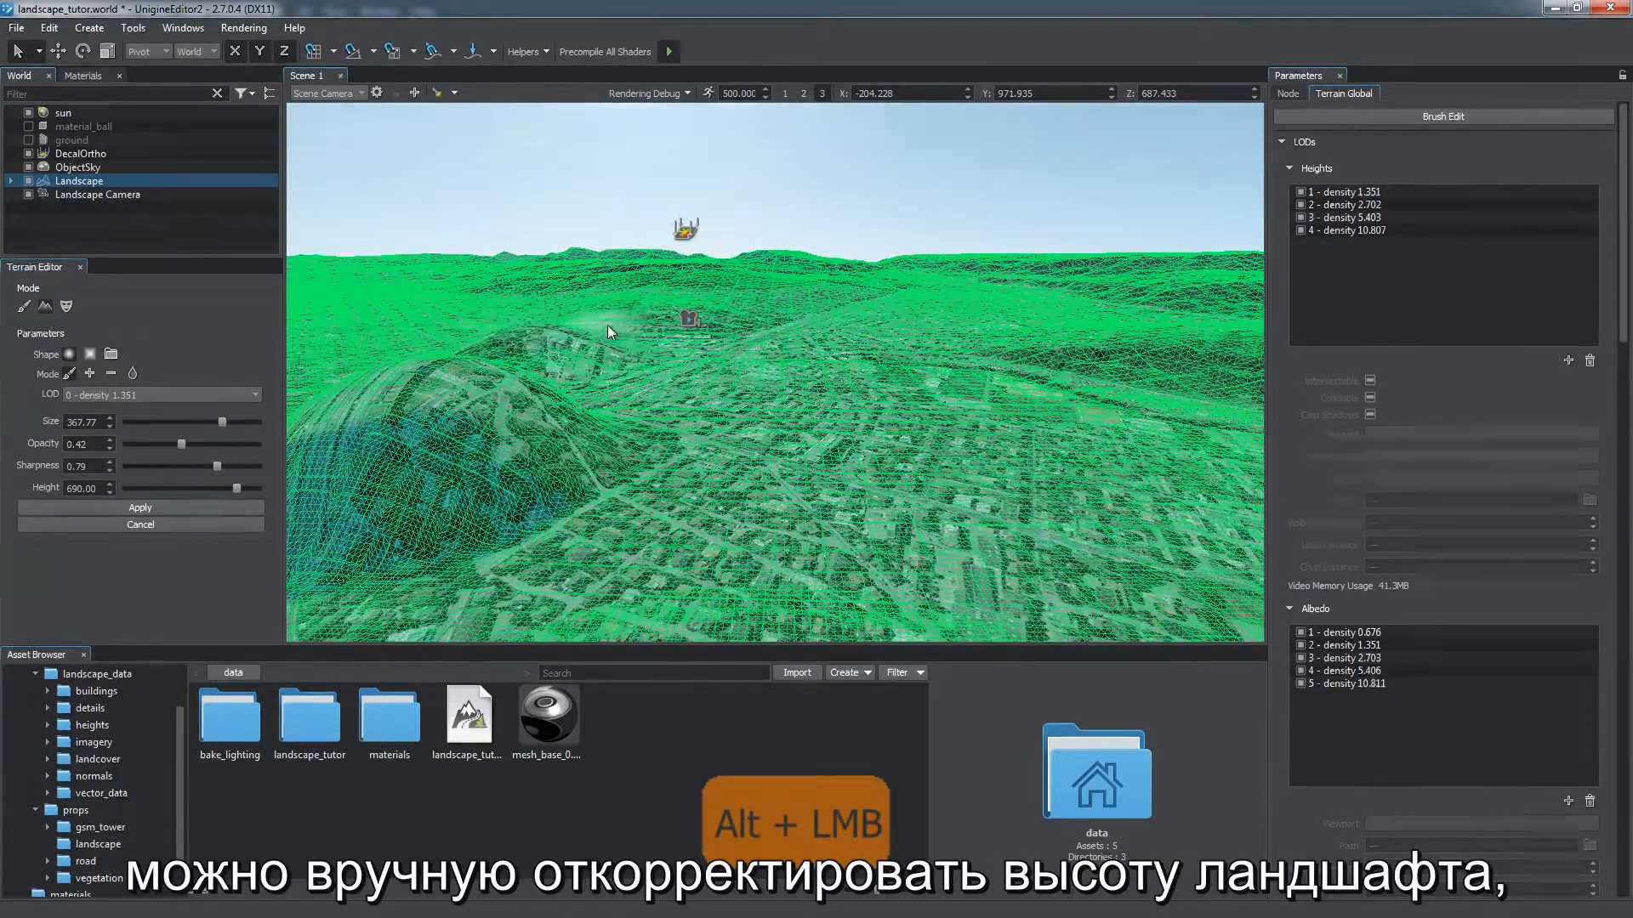
{"action": "mouse_move", "coordinate": [630, 387]}
{"action": "left_mouse_down", "text": "alt"}
{"action": "mouse_move", "coordinate": [684, 384]}
{"action": "mouse_move", "coordinate": [644, 381]}
{"action": "mouse_move", "coordinate": [717, 463]}
{"action": "left_mouse_up", "text": "alt"}
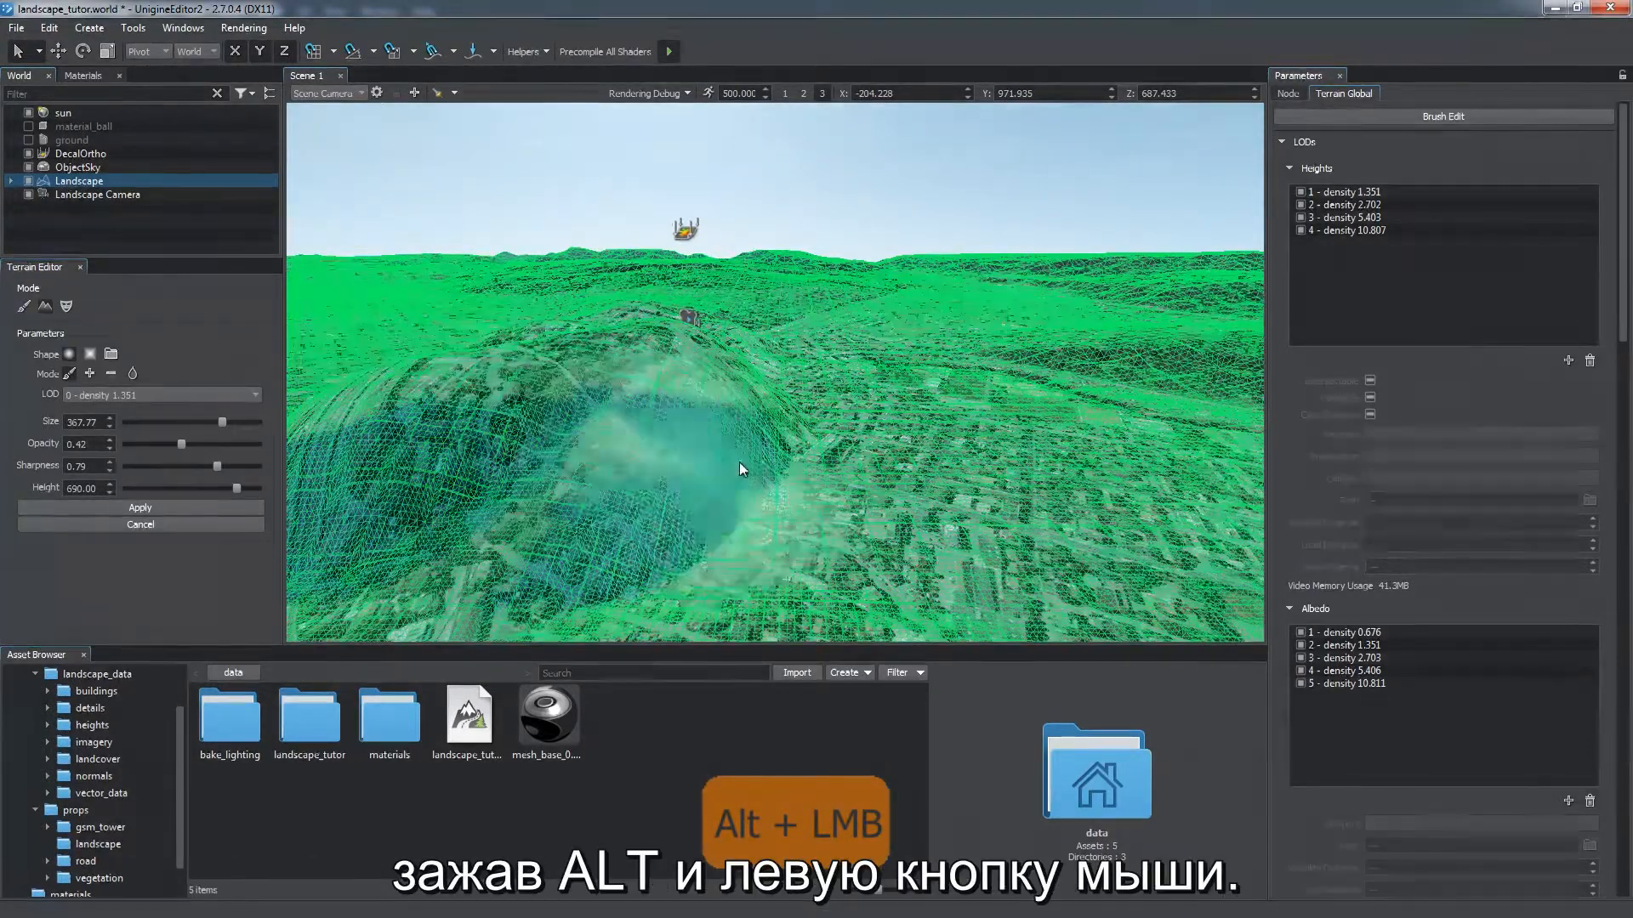
{"action": "mouse_move", "coordinate": [1024, 305]}
{"action": "left_mouse_down", "text": "alt"}
{"action": "mouse_move", "coordinate": [1155, 445]}
{"action": "mouse_move", "coordinate": [1111, 352]}
{"action": "mouse_move", "coordinate": [1139, 335]}
{"action": "mouse_move", "coordinate": [1111, 518]}
{"action": "left_mouse_up", "text": "alt"}
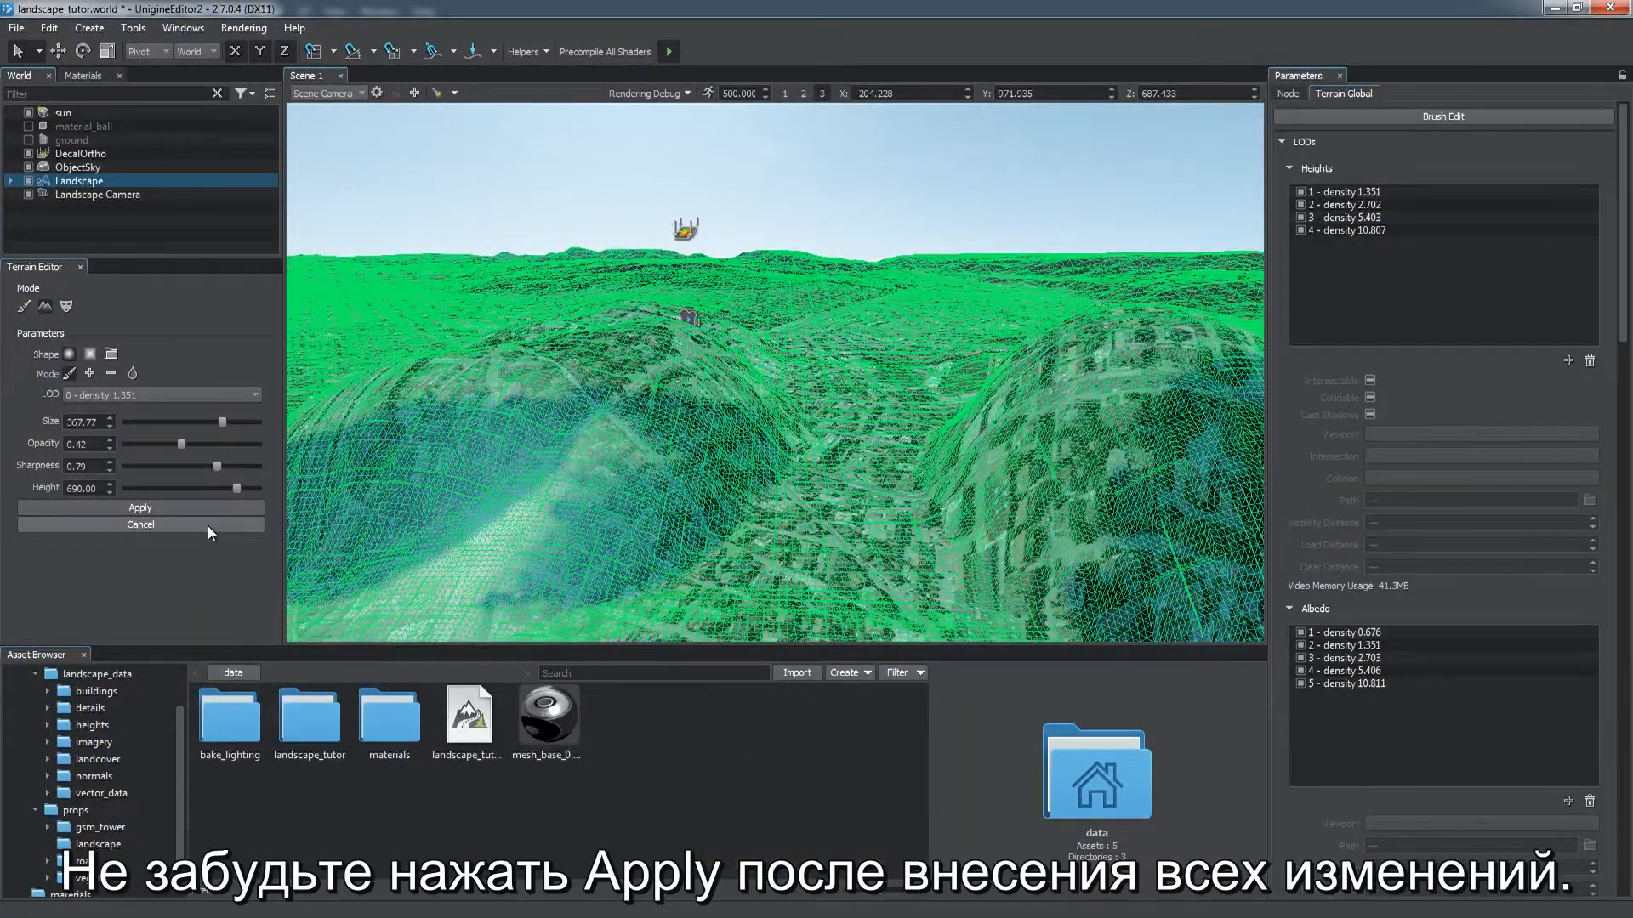
{"action": "left_click", "coordinate": [214, 509]}
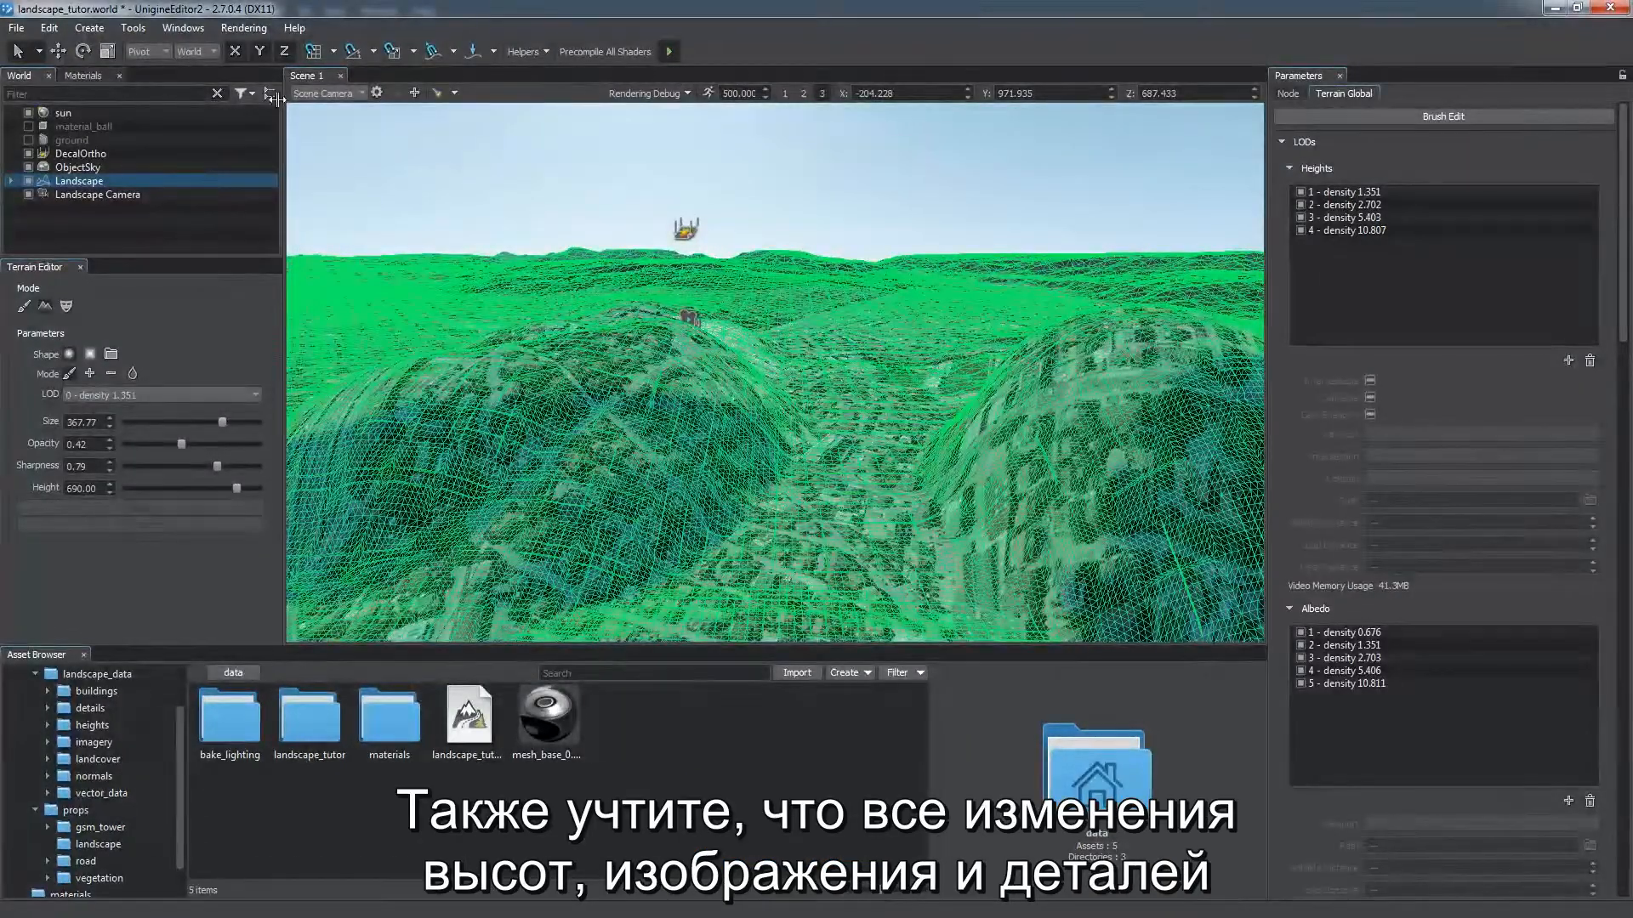
Step: Reopen the Landscape tool and regenerate the terrain with only Elevation enabled, leaving out Imagery and Details
{"action": "left_click", "coordinate": [140, 32]}
{"action": "left_click", "coordinate": [149, 49]}
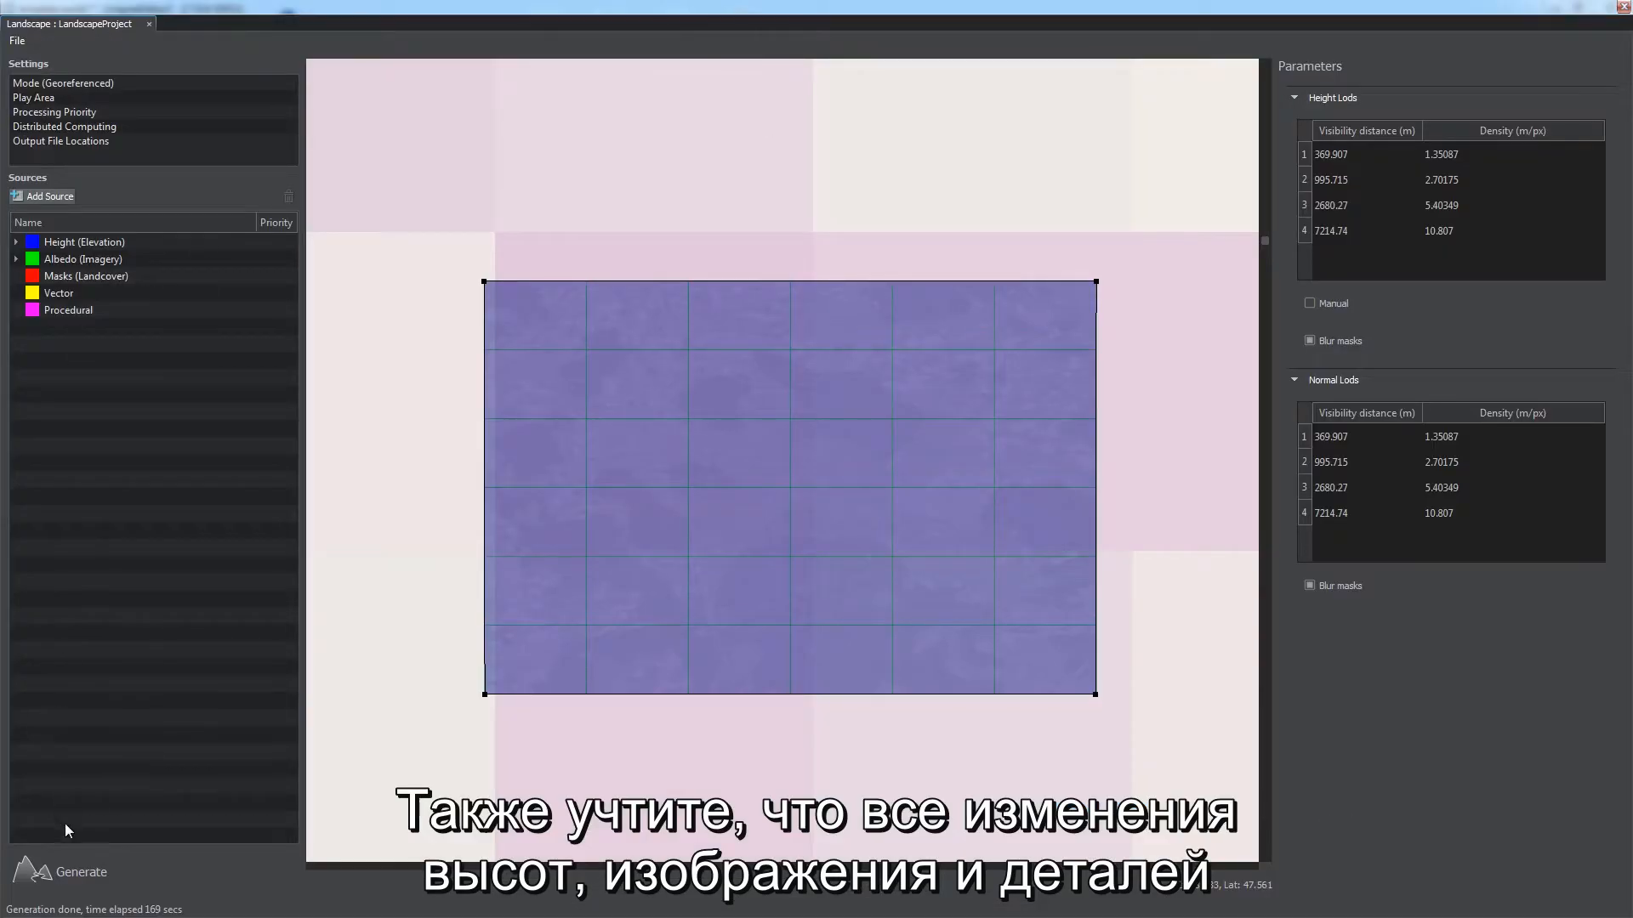
{"action": "left_click", "coordinate": [68, 872]}
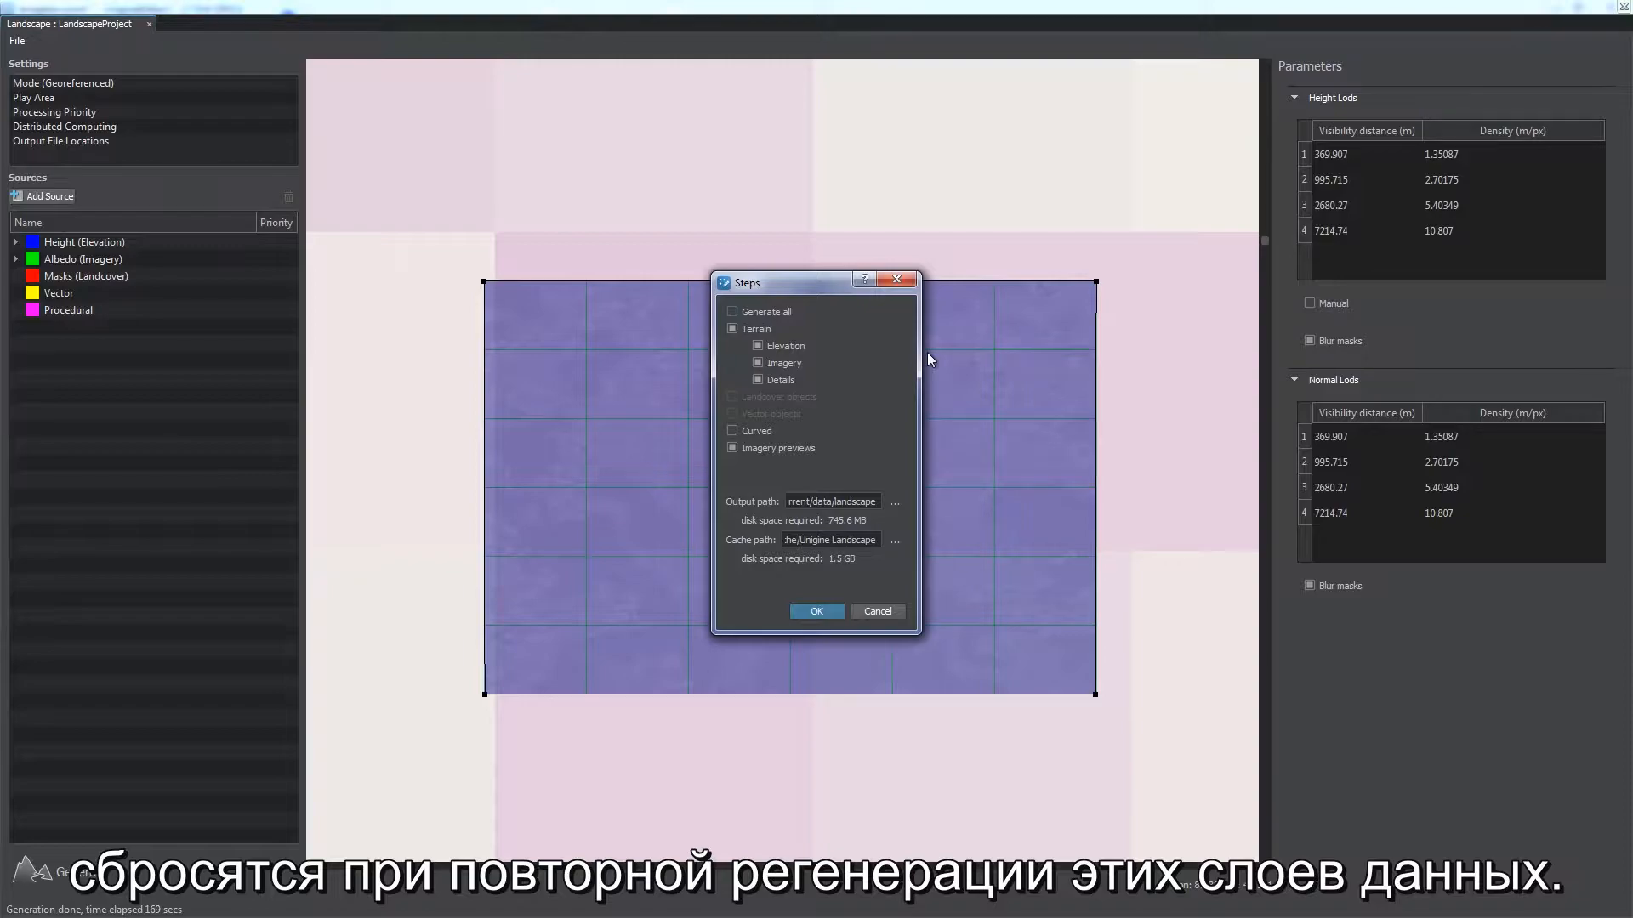
{"action": "left_click", "coordinate": [780, 363]}
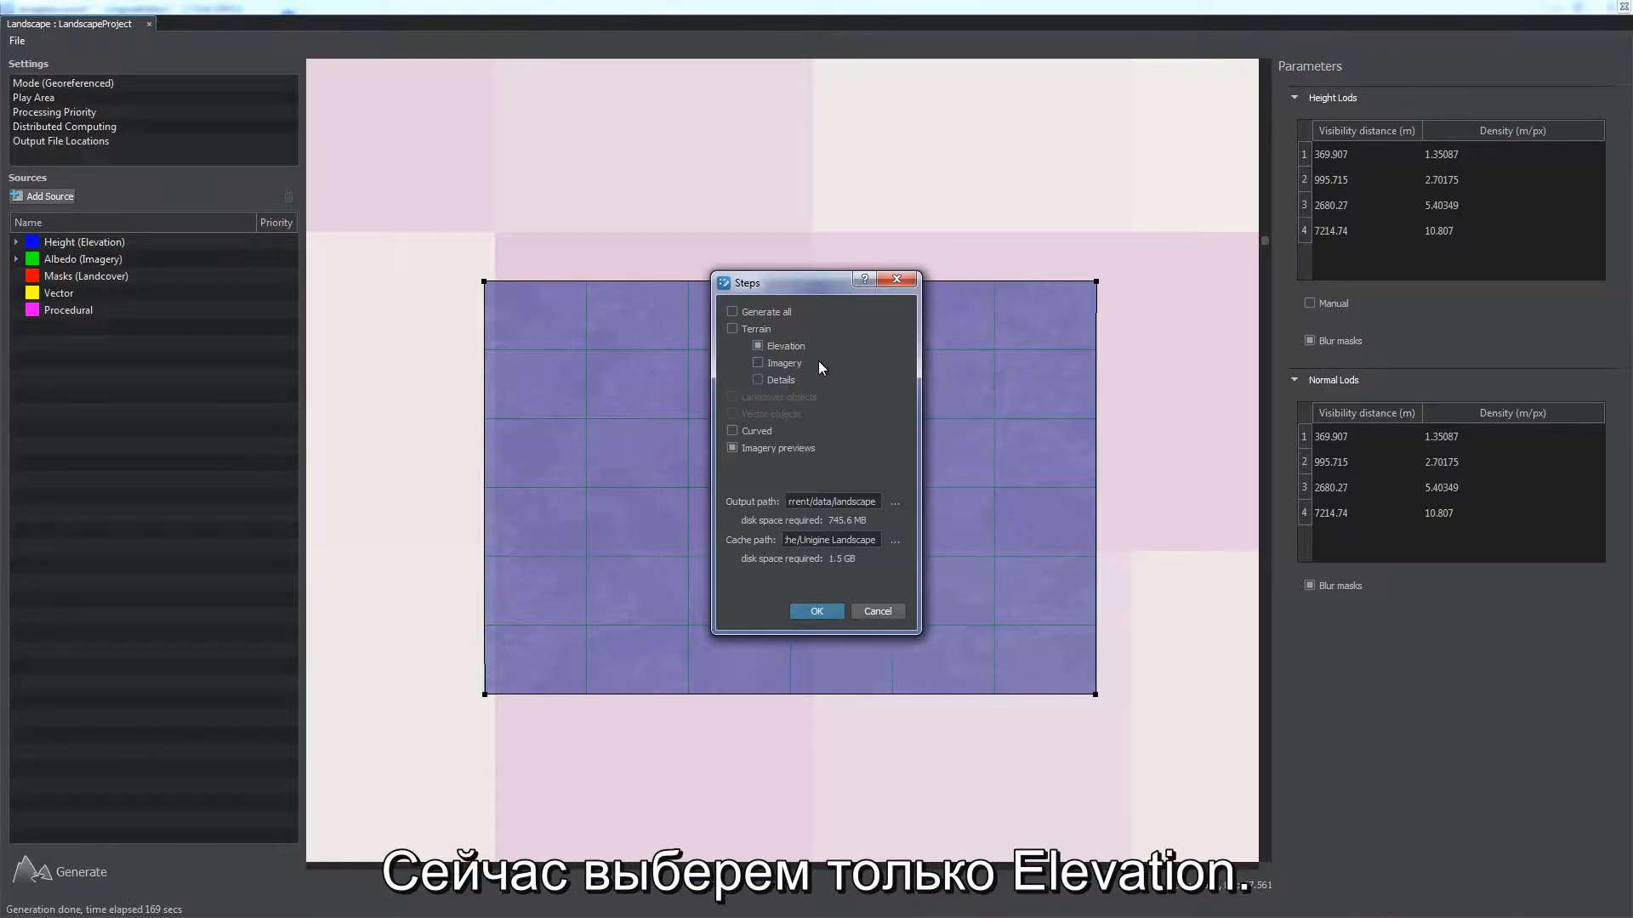
{"action": "left_click", "coordinate": [809, 608]}
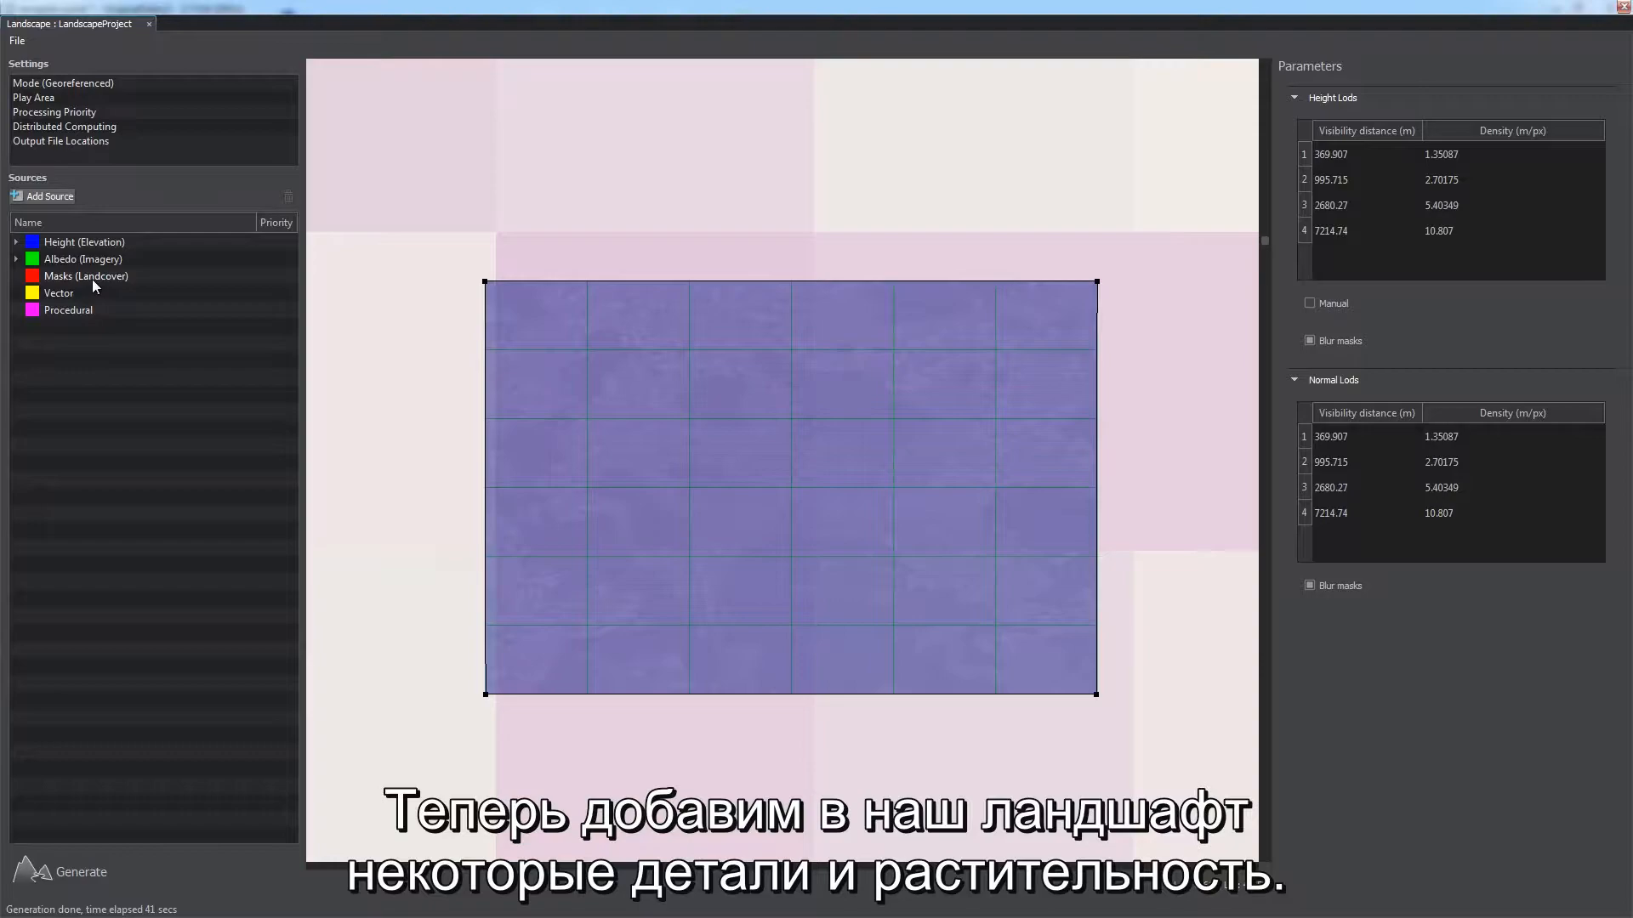
Step: Add the georeferenced tiles lc_corine_76mpx_1 to lc_corine_76mpx_36 from the corine_lc folder as Masks (Landcover) sources
{"action": "right_click", "coordinate": [92, 279]}
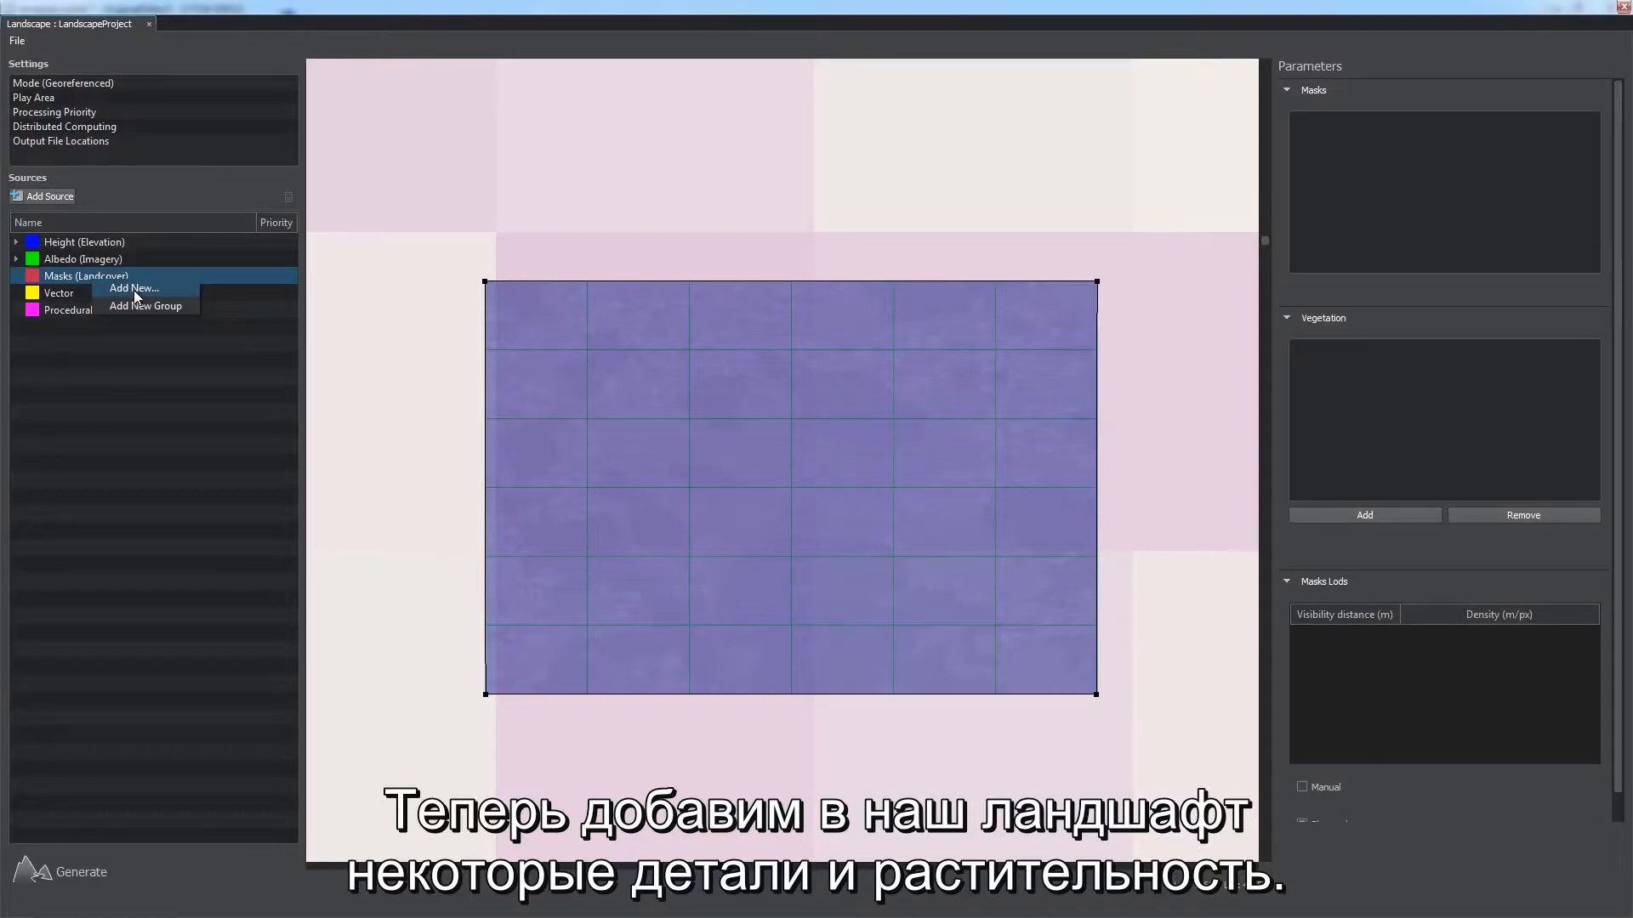
{"action": "left_click", "coordinate": [132, 289]}
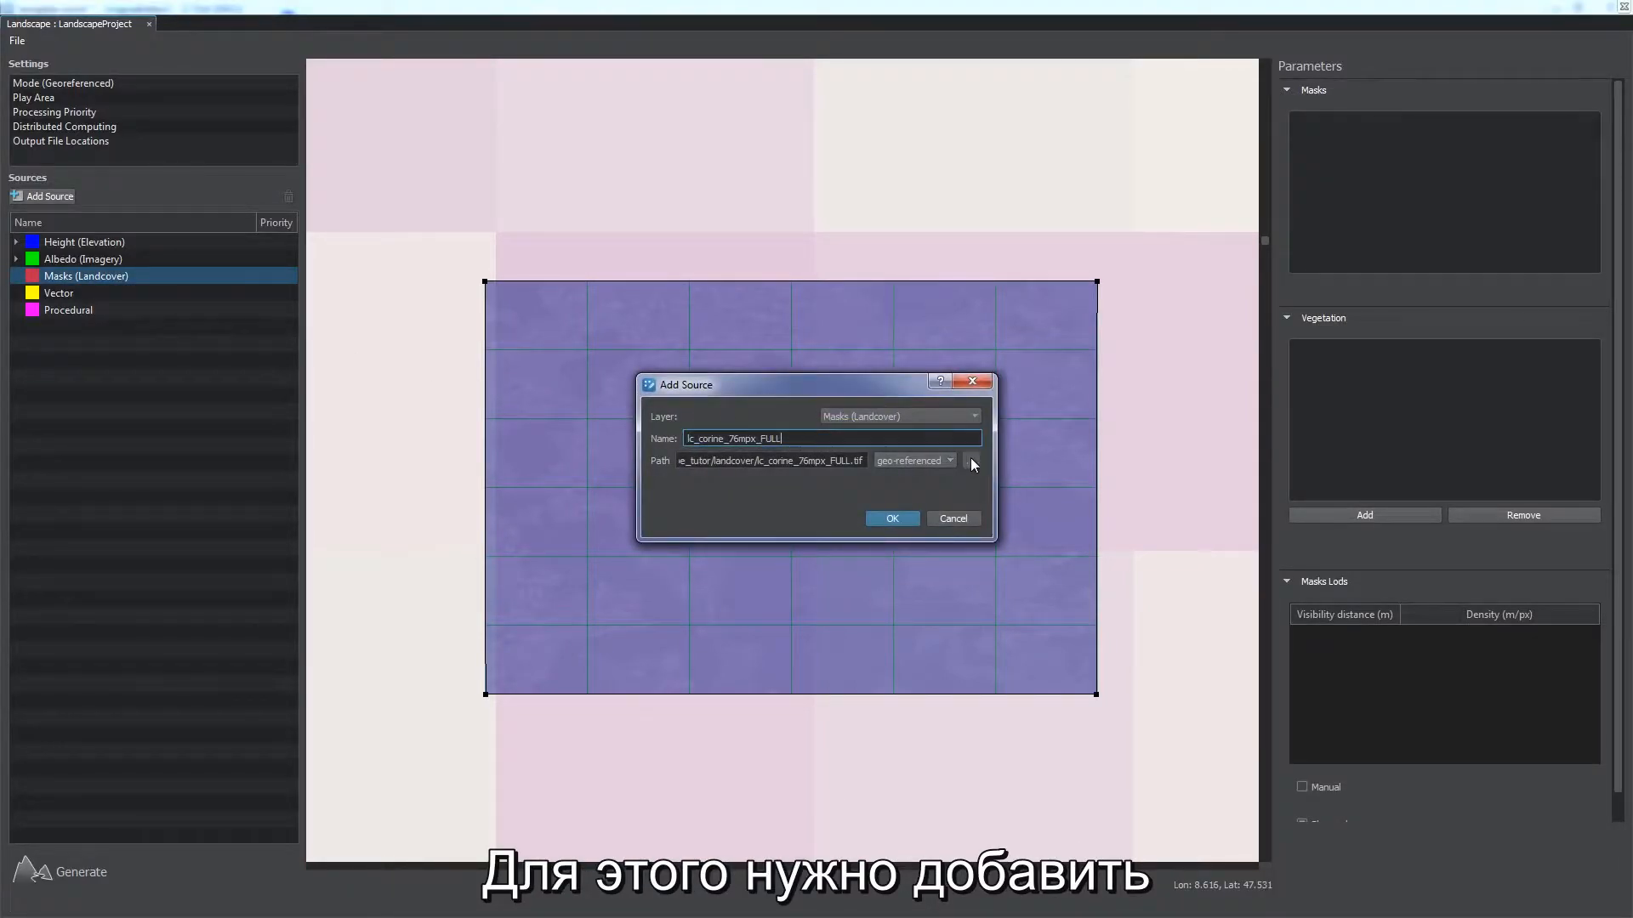
{"action": "left_click", "coordinate": [972, 461]}
{"action": "scroll", "coordinate": [1271, 453], "scroll_direction": "down", "scroll_amount": 5}
{"action": "left_click_drag", "start_coordinate": [1267, 449], "coordinate": [1268, 469]}
{"action": "left_click", "coordinate": [719, 475], "text": "shift"}
{"action": "left_click", "coordinate": [1140, 735]}
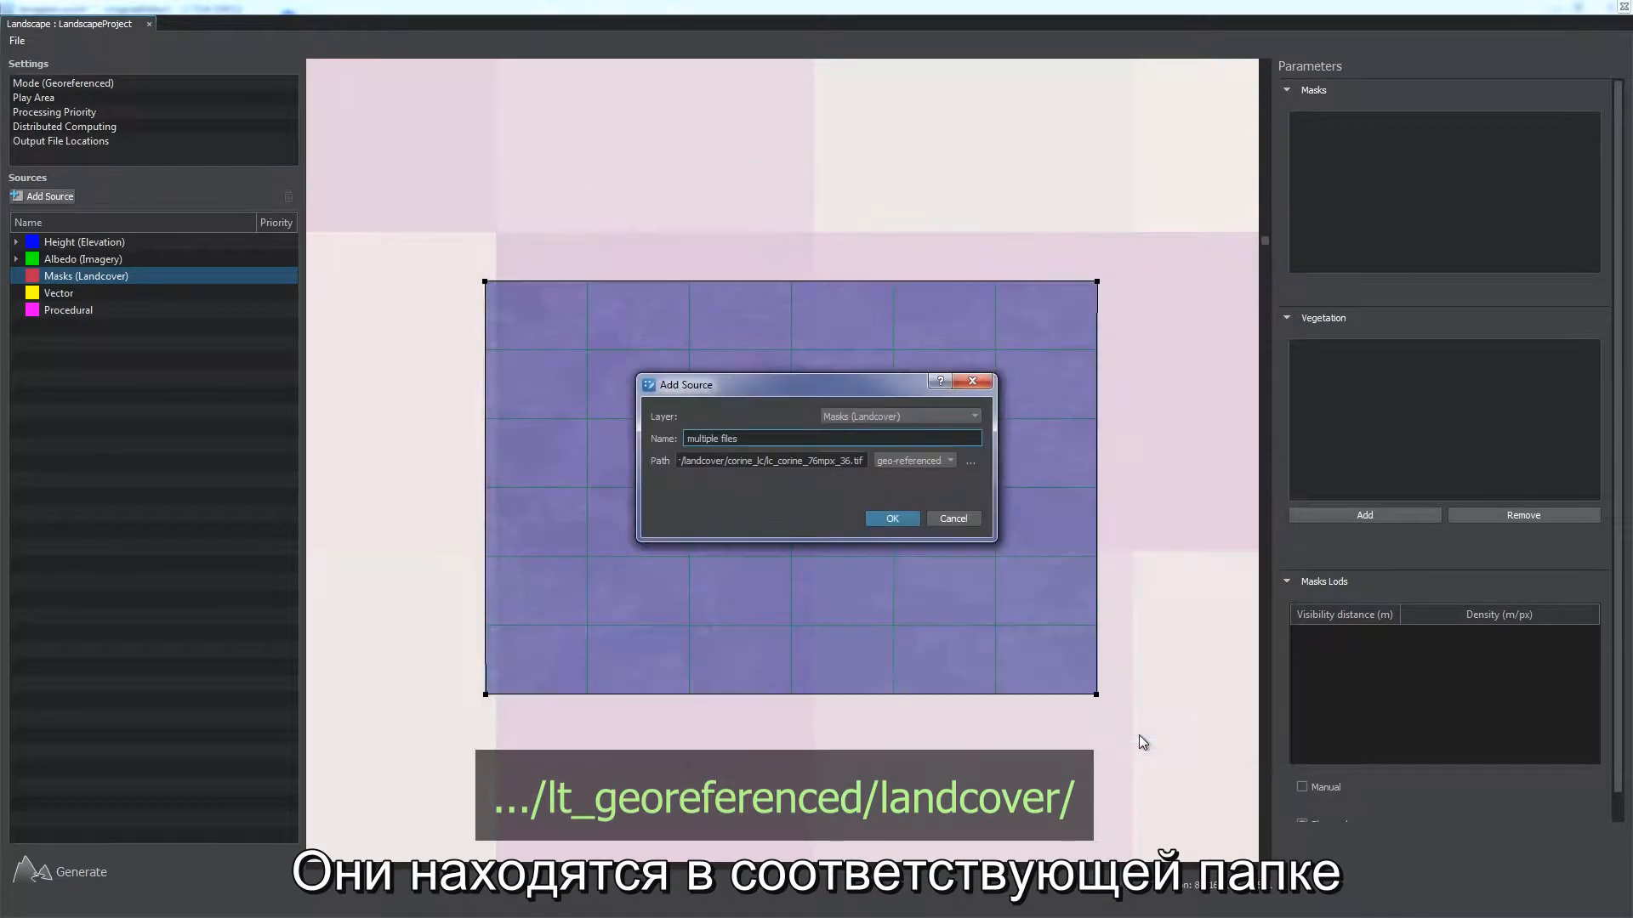
{"action": "left_click", "coordinate": [892, 518]}
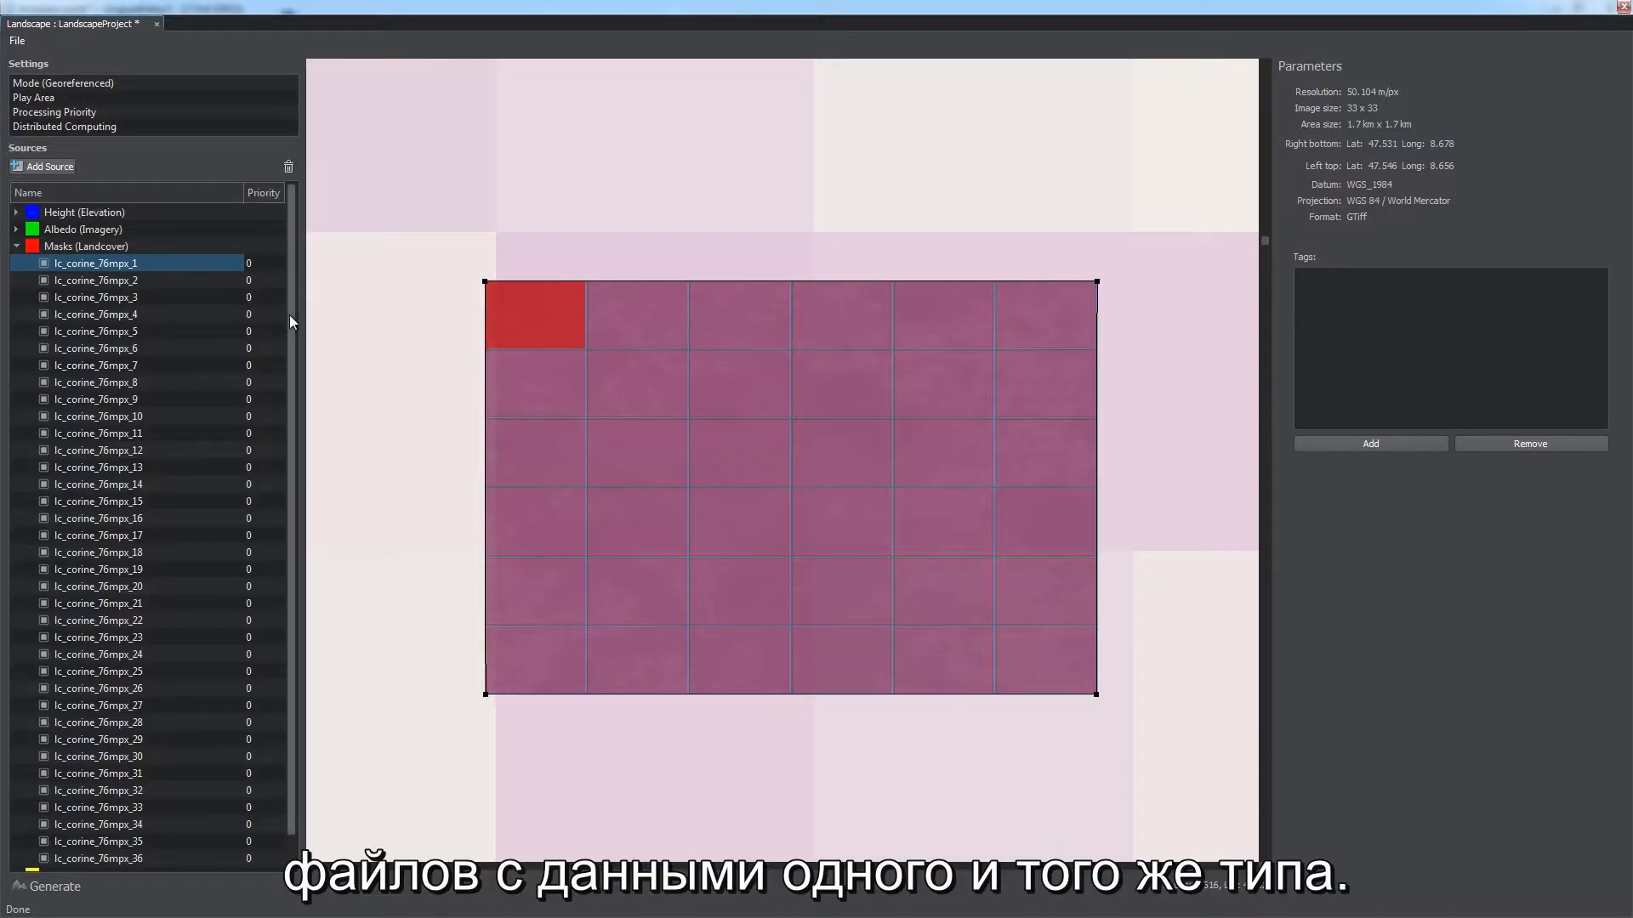
Step: Add the tags forest, Grass and Detail to all 36 landcover mask sources at once
{"action": "left_click_drag", "start_coordinate": [289, 315], "coordinate": [289, 421]}
{"action": "left_click", "coordinate": [94, 824], "text": "shift"}
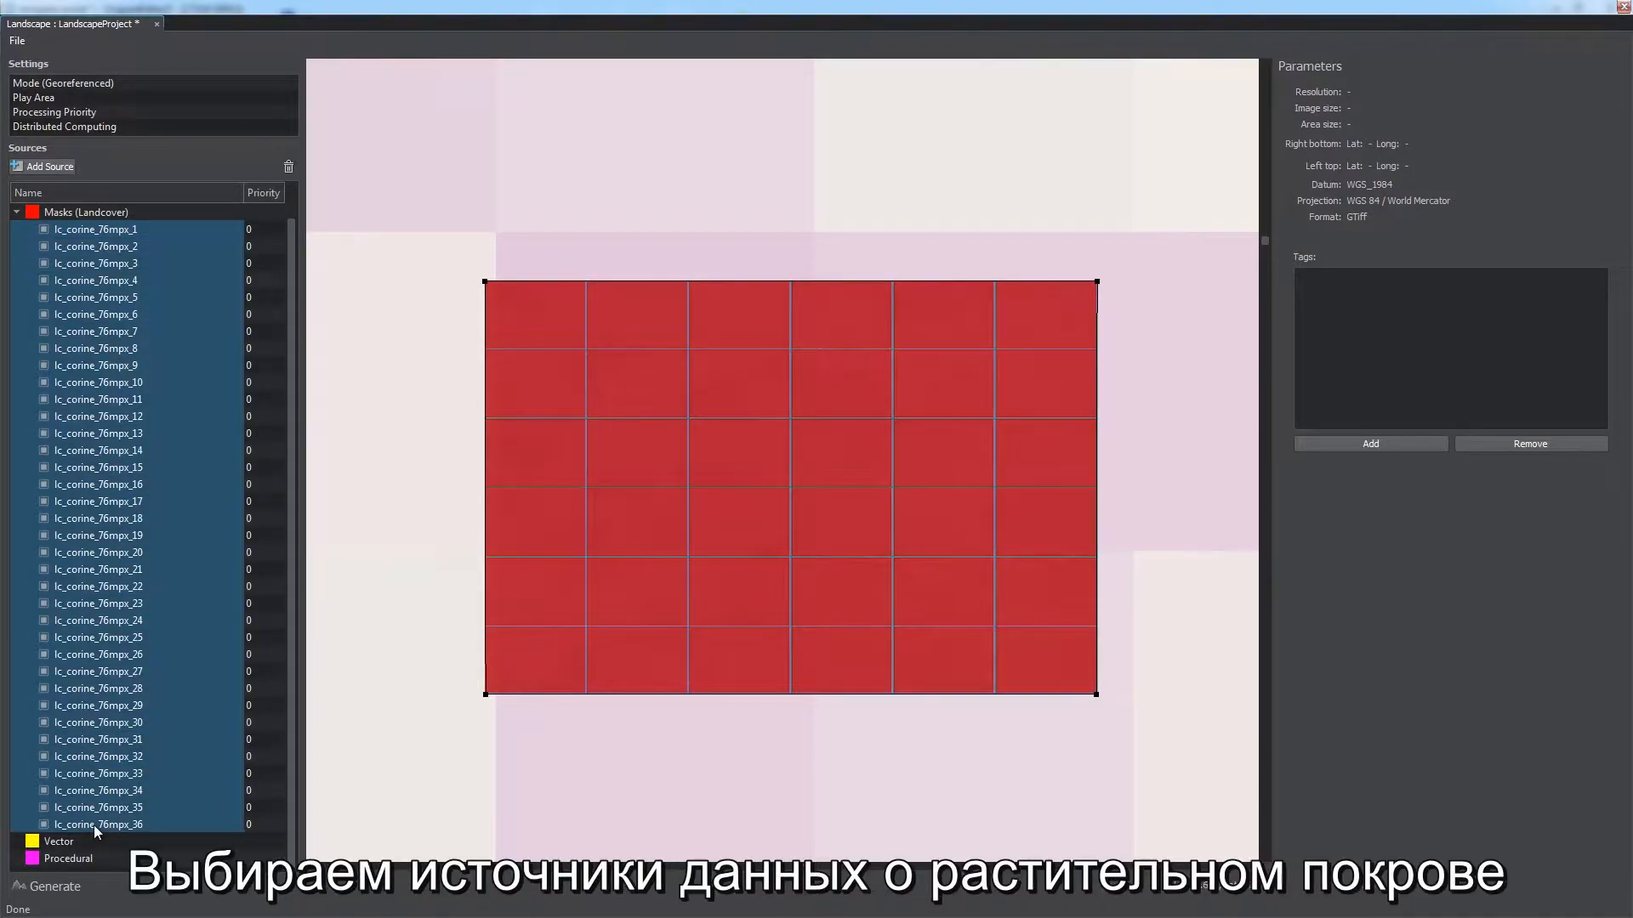
{"action": "left_click", "coordinate": [1331, 446]}
{"action": "type", "text": "forest"}
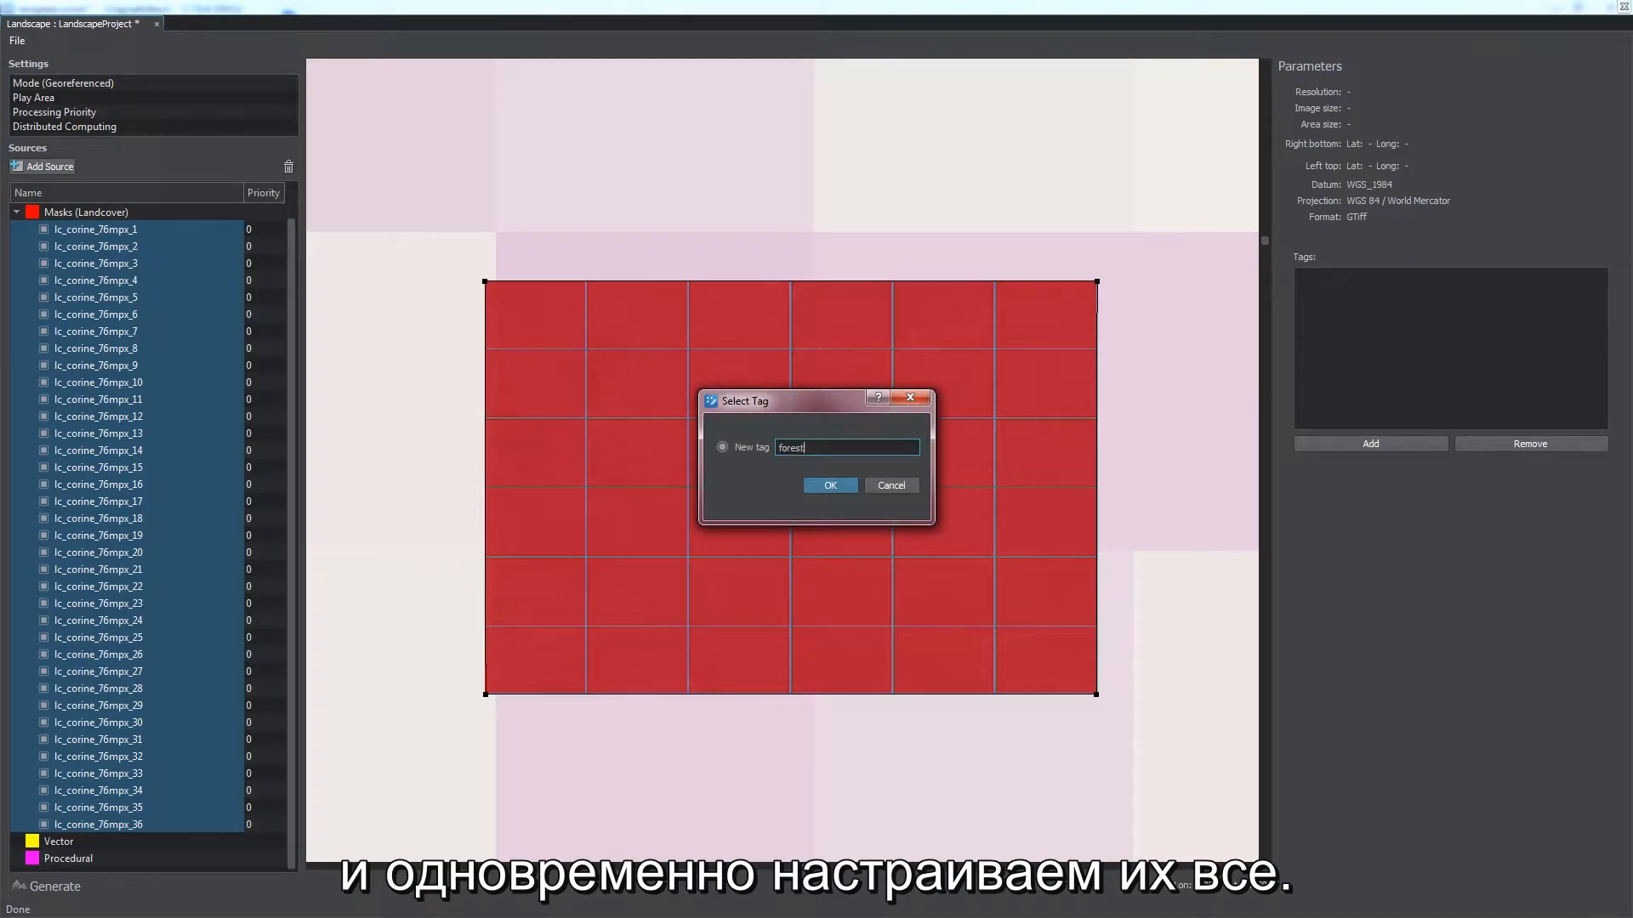
{"action": "left_click", "coordinate": [832, 485]}
{"action": "left_click", "coordinate": [1369, 443]}
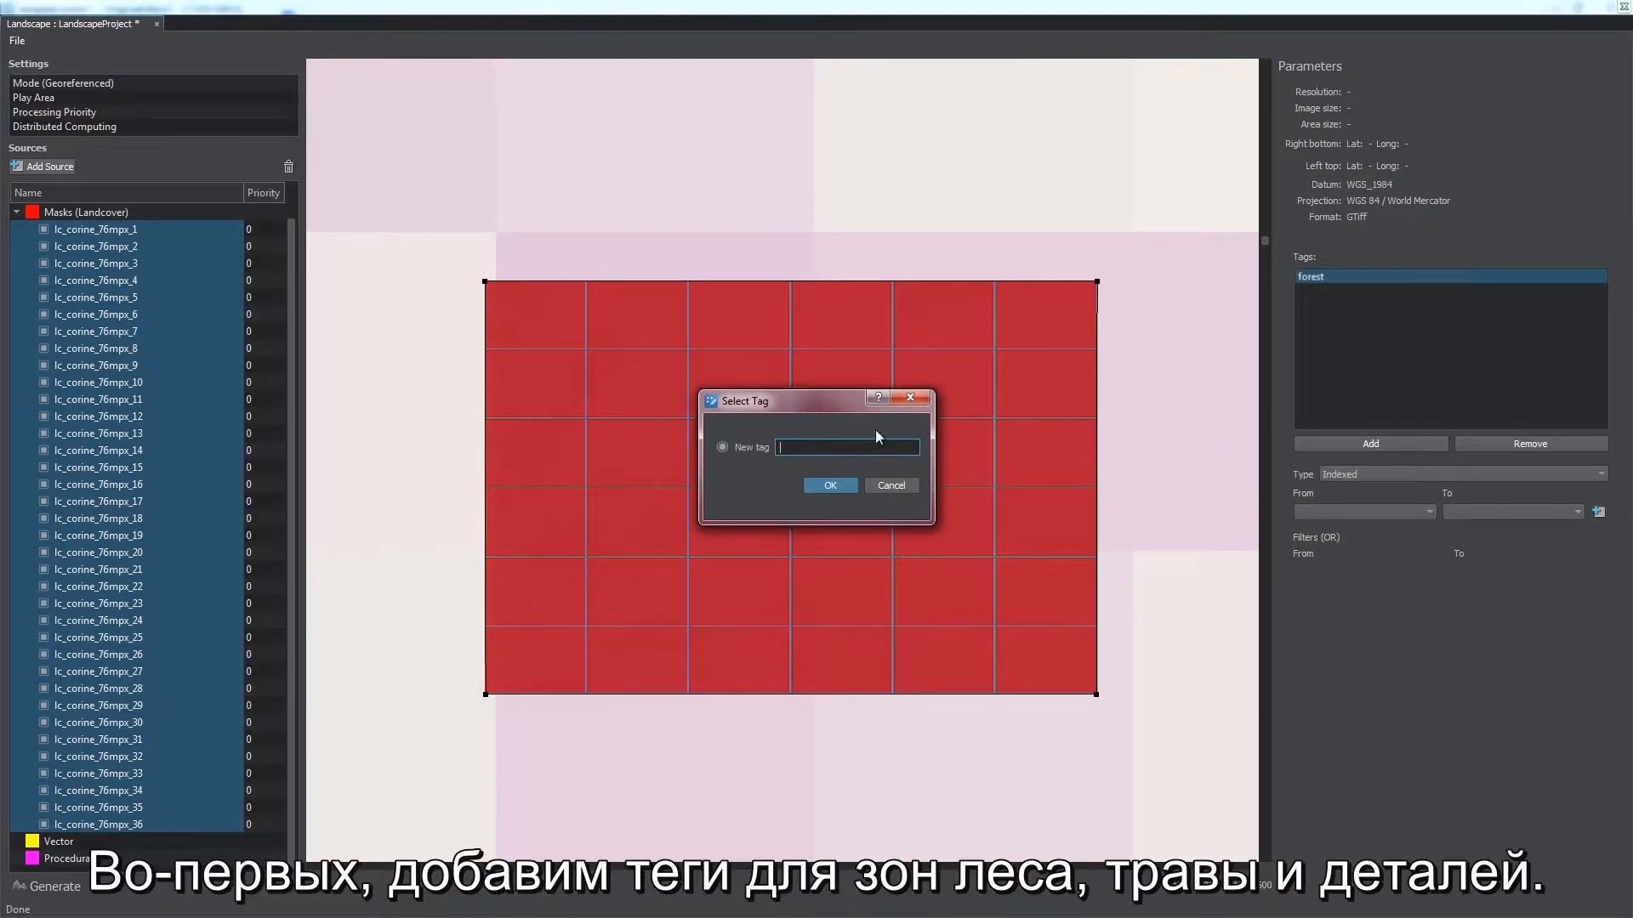
{"action": "type", "text": "Grass"}
{"action": "left_click", "coordinate": [830, 484]}
{"action": "left_click", "coordinate": [1371, 443]}
{"action": "type", "text": "Detail"}
{"action": "left_click", "coordinate": [831, 485]}
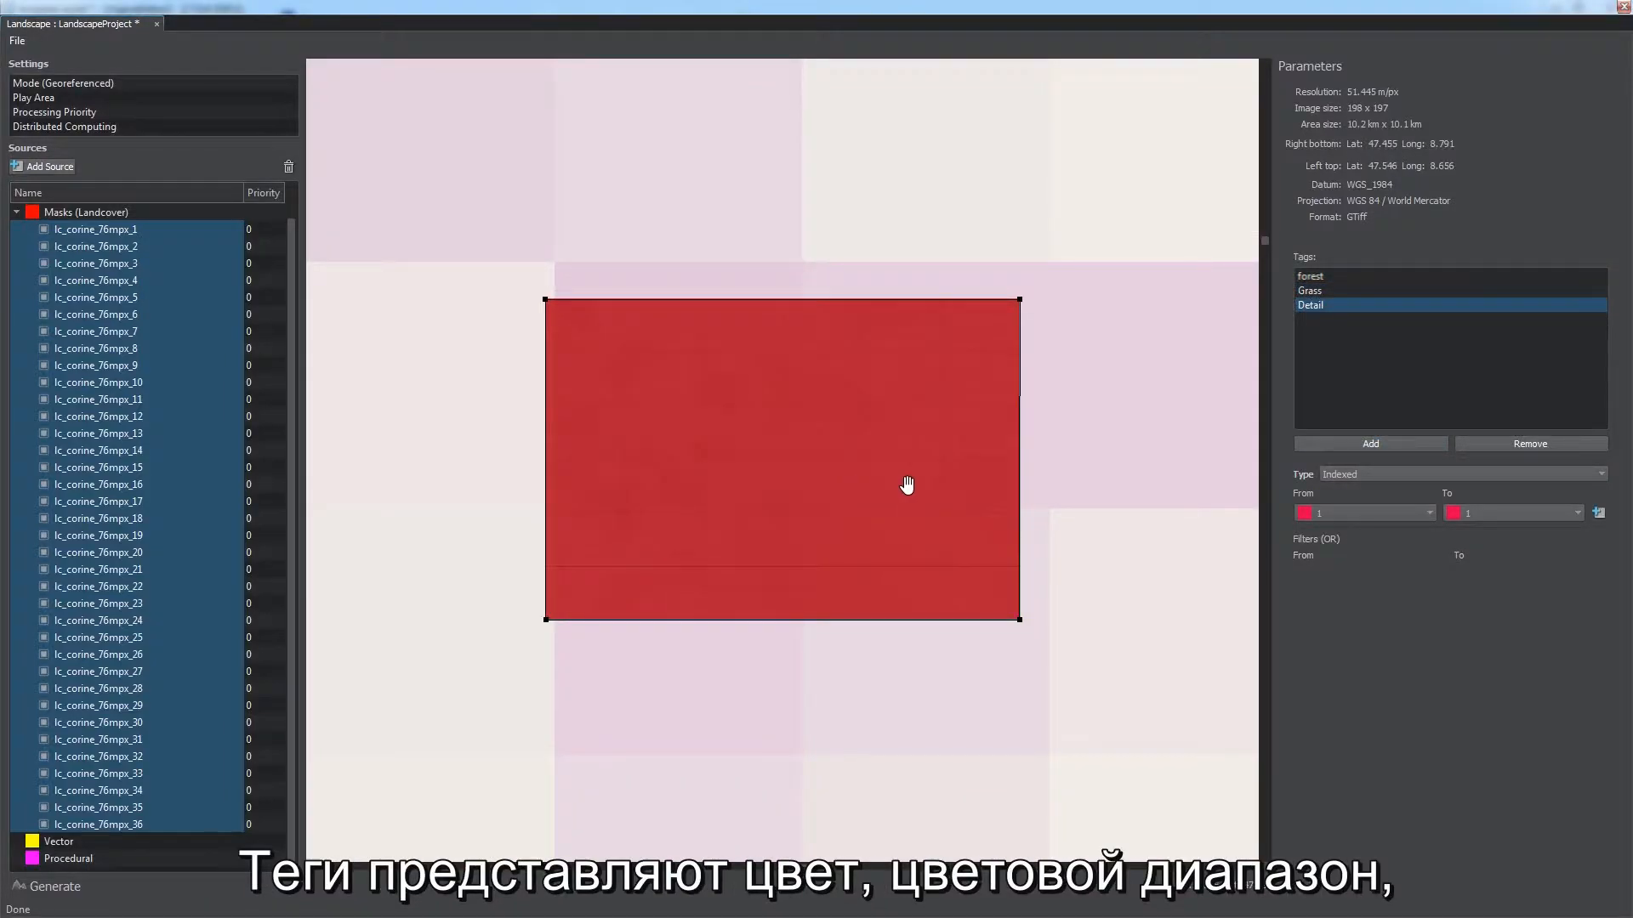
Step: Add an indexed filter from 23 to 25 for the forest tag
{"action": "left_click", "coordinate": [1334, 280]}
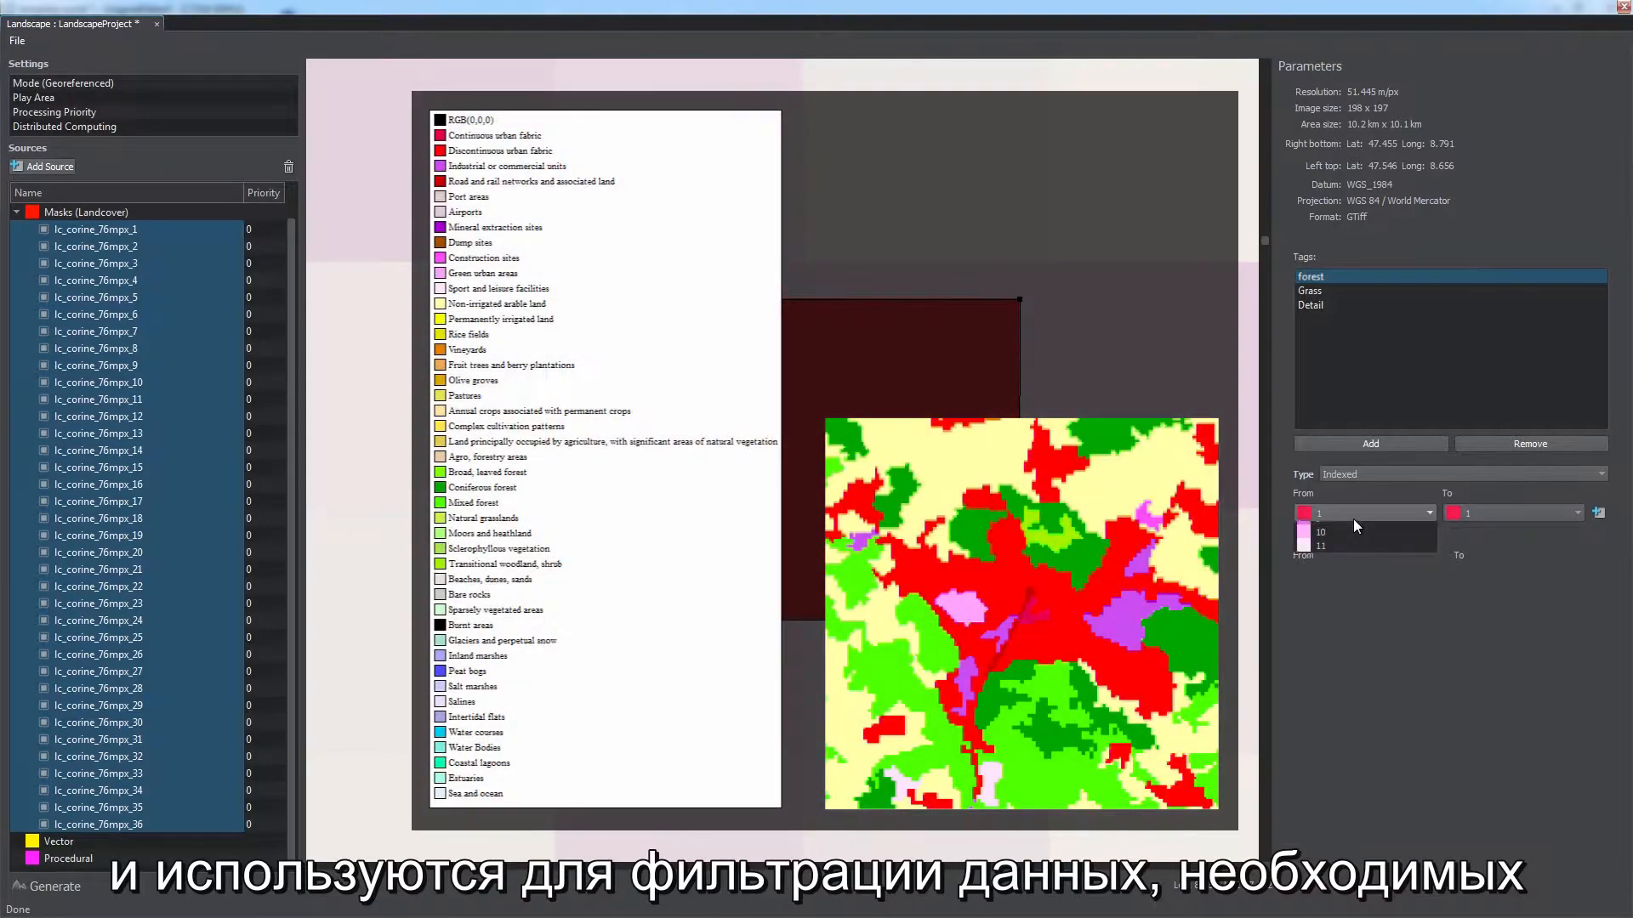
{"action": "left_click", "coordinate": [1354, 515]}
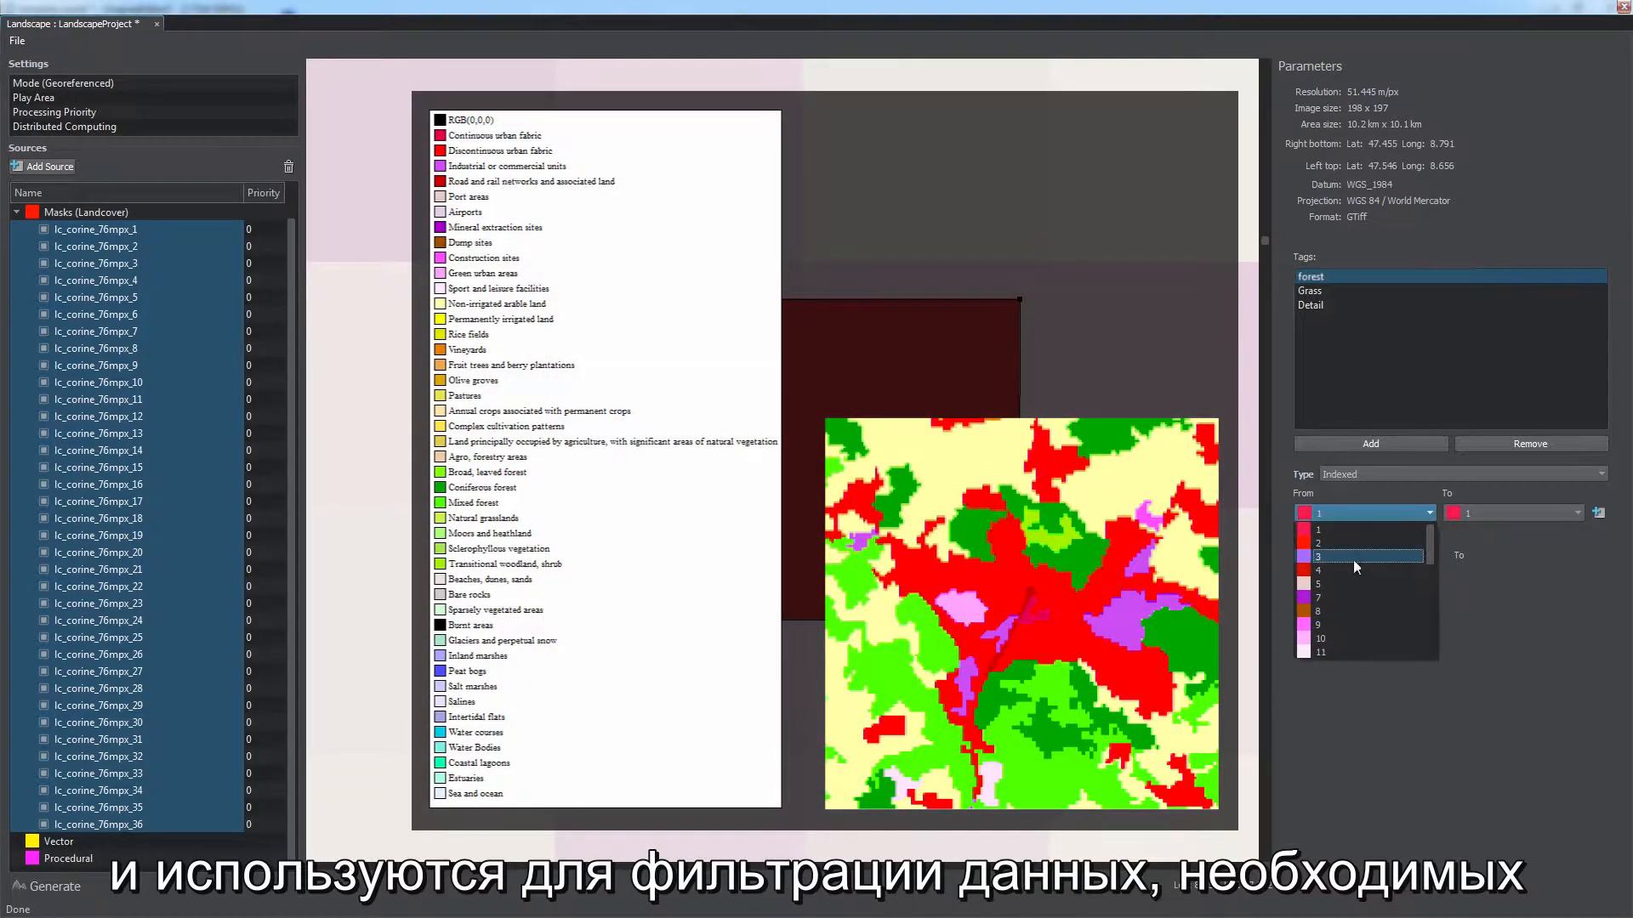
{"action": "left_click_drag", "start_coordinate": [1431, 561], "coordinate": [1431, 609]}
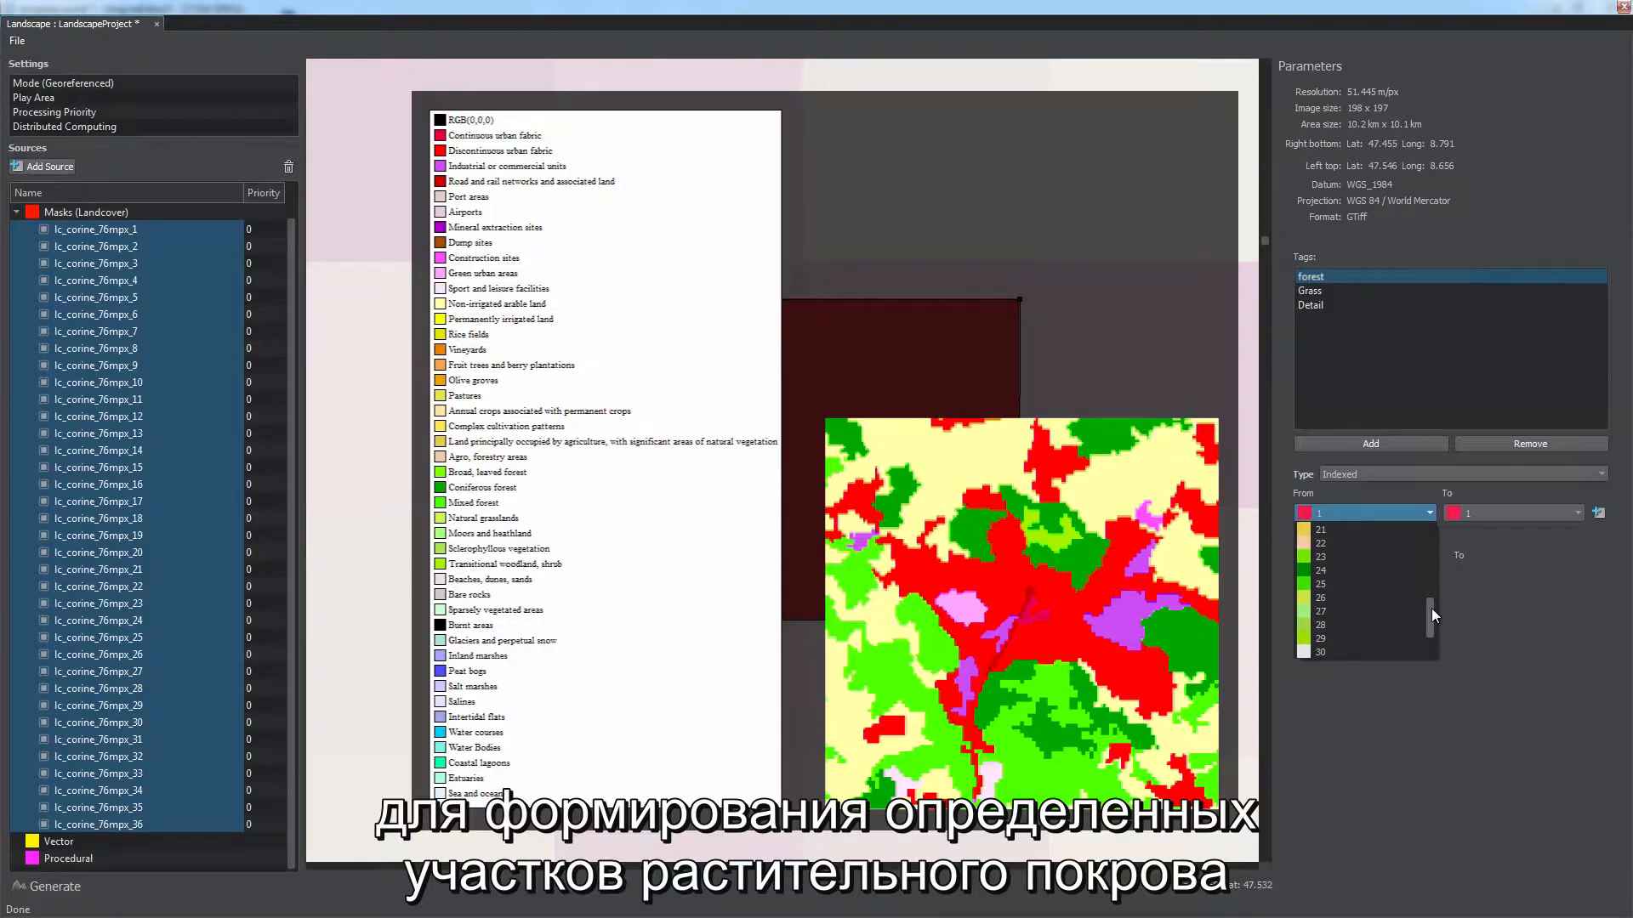
{"action": "left_click", "coordinate": [1356, 556]}
{"action": "left_click", "coordinate": [1505, 513]}
{"action": "left_click_drag", "start_coordinate": [1580, 589], "coordinate": [1579, 605]}
{"action": "left_click", "coordinate": [1490, 624]}
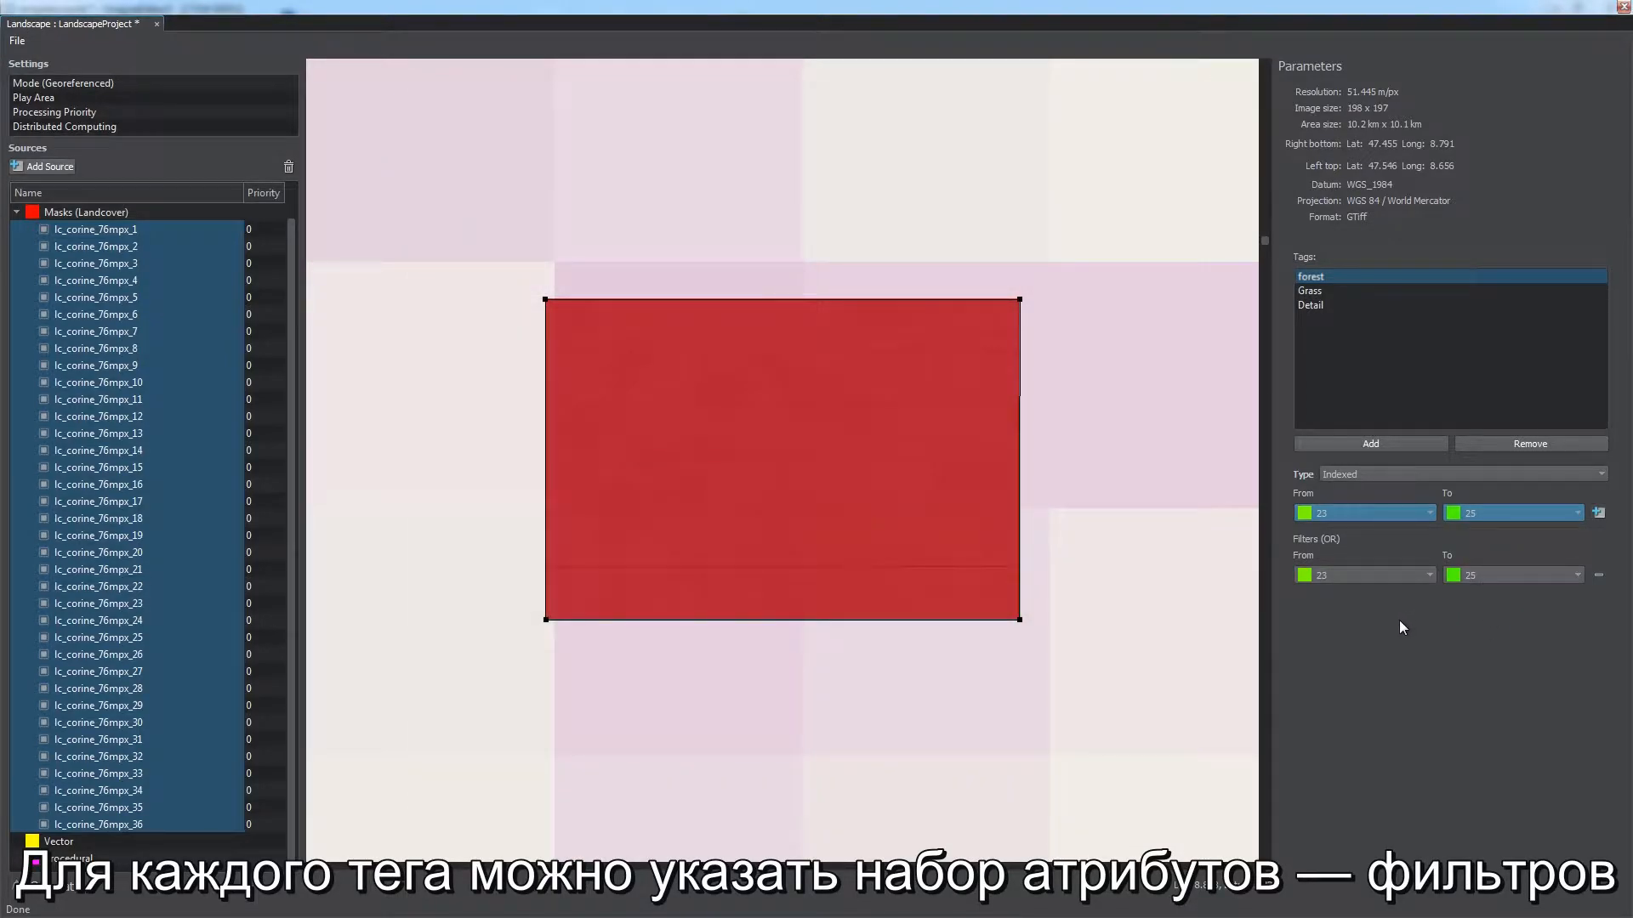
Step: Add an indexed filter from 23 to 24 for the Grass tag and one from 12 to 23 for the Detail tag
{"action": "left_click", "coordinate": [1321, 291]}
{"action": "left_click", "coordinate": [1361, 512]}
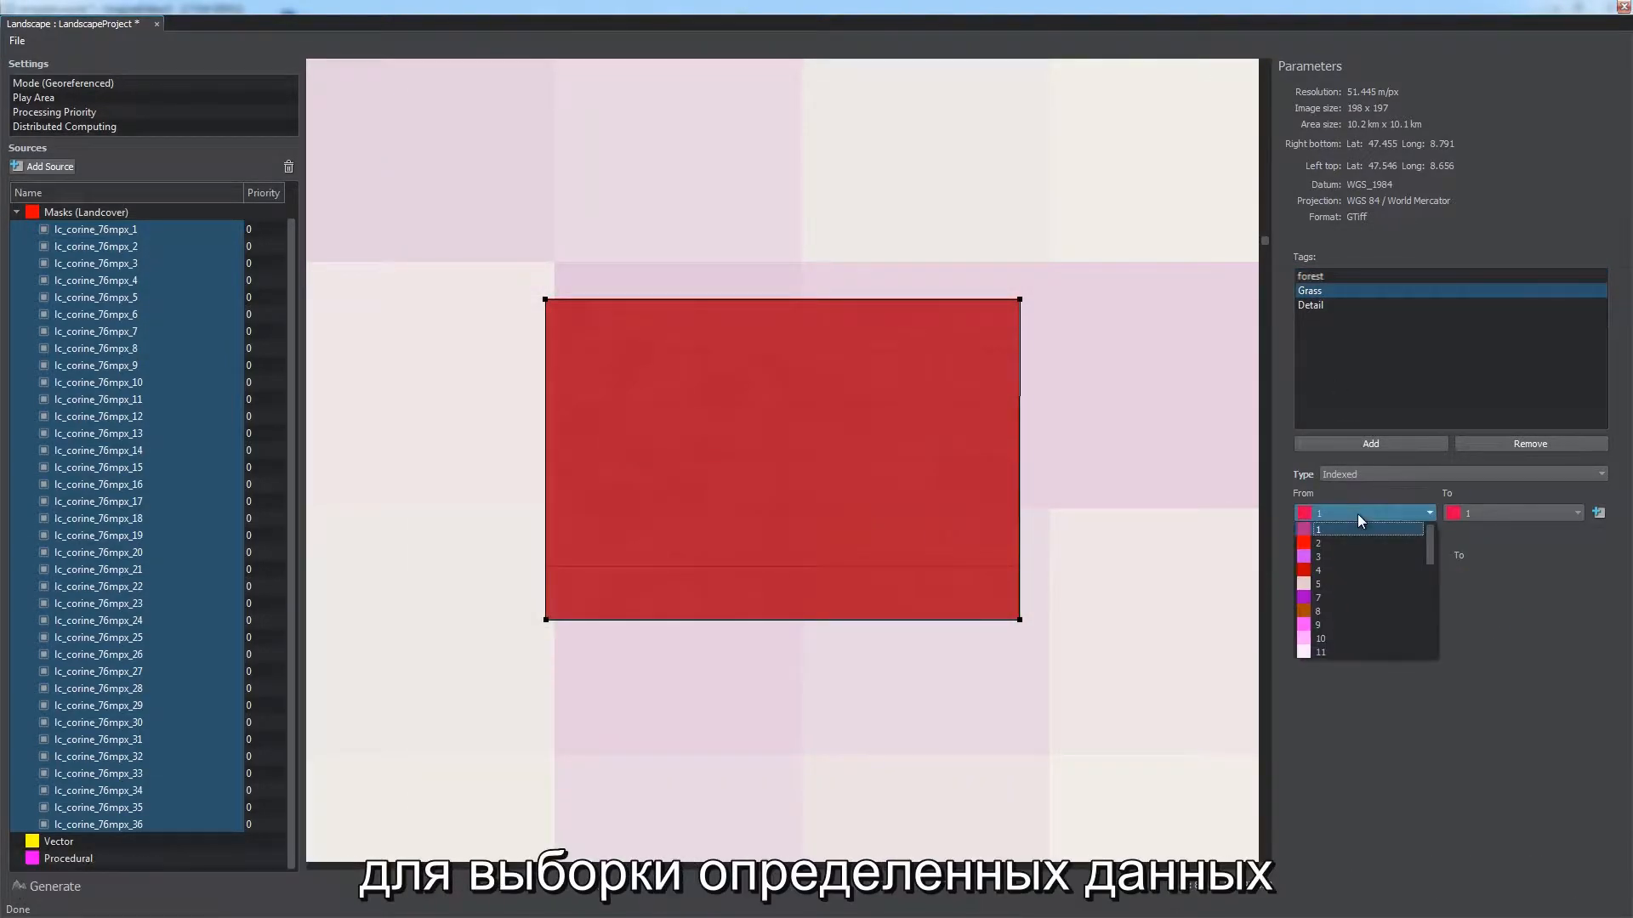
{"action": "left_click_drag", "start_coordinate": [1431, 572], "coordinate": [1431, 612]}
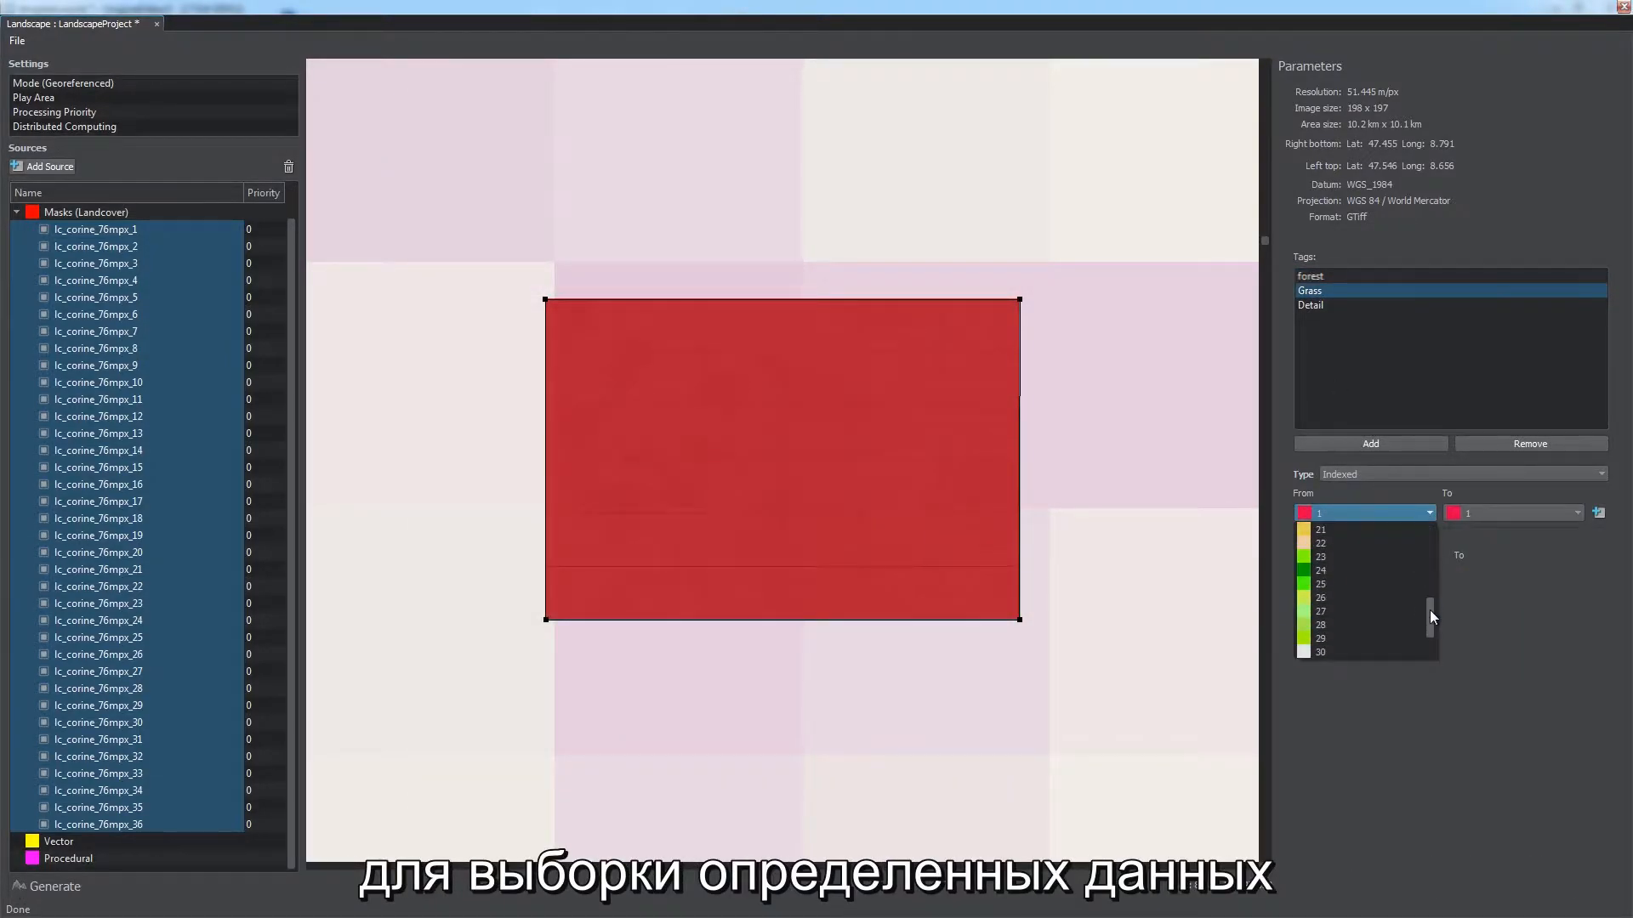
{"action": "left_click", "coordinate": [1350, 557]}
{"action": "left_click", "coordinate": [1477, 514]}
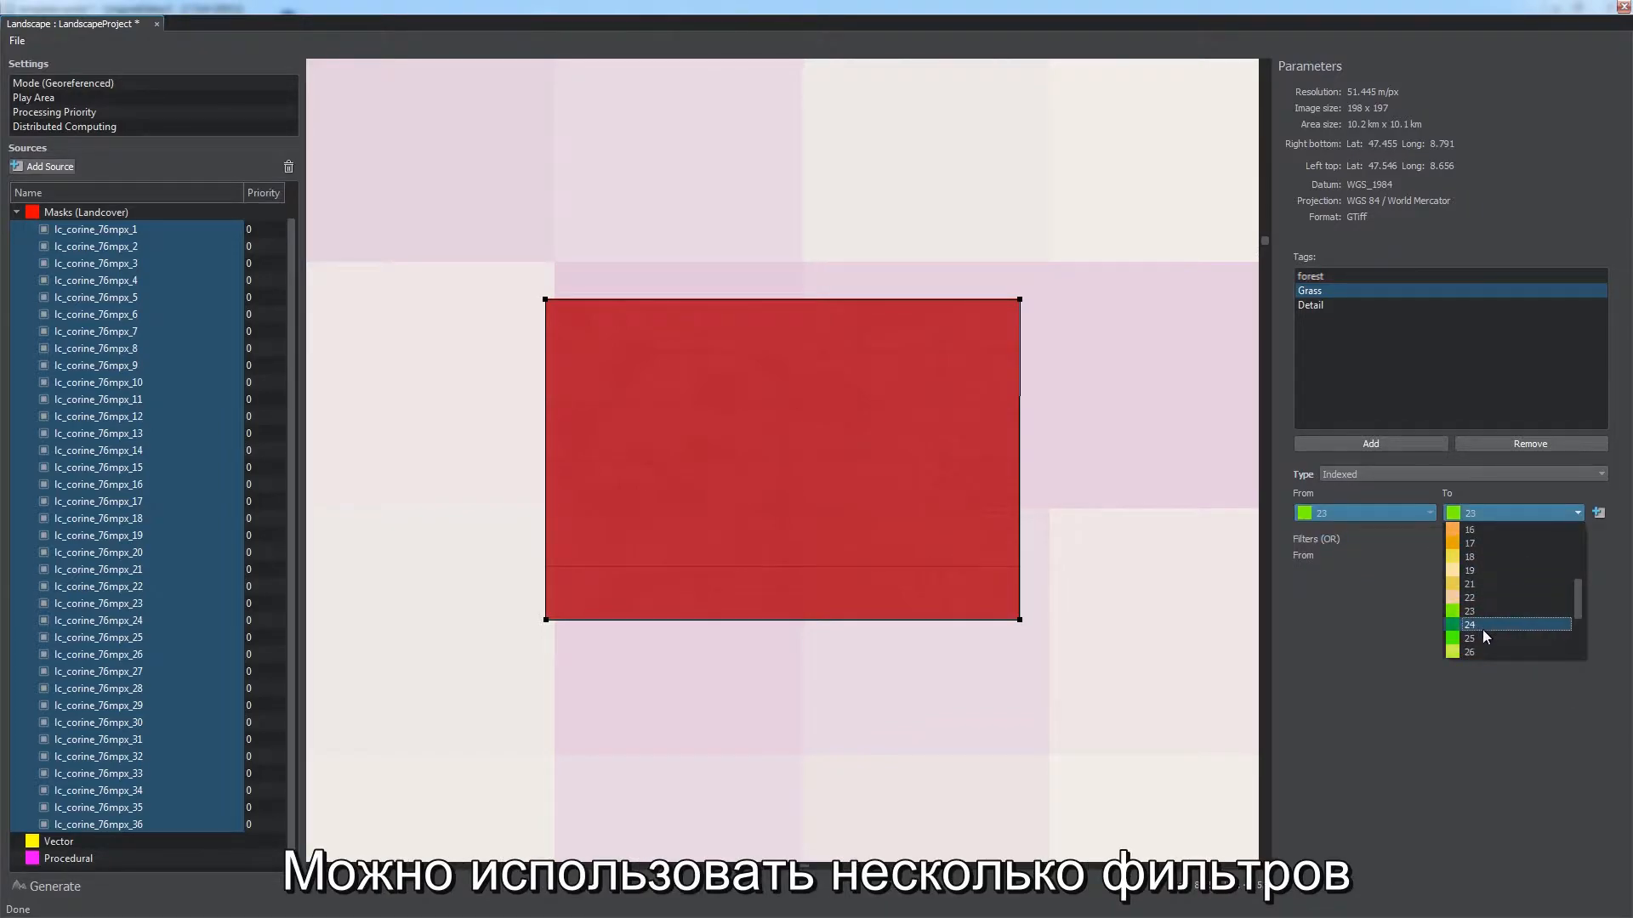
{"action": "left_click", "coordinate": [1482, 624]}
{"action": "left_click", "coordinate": [1598, 513]}
{"action": "left_click", "coordinate": [1331, 306]}
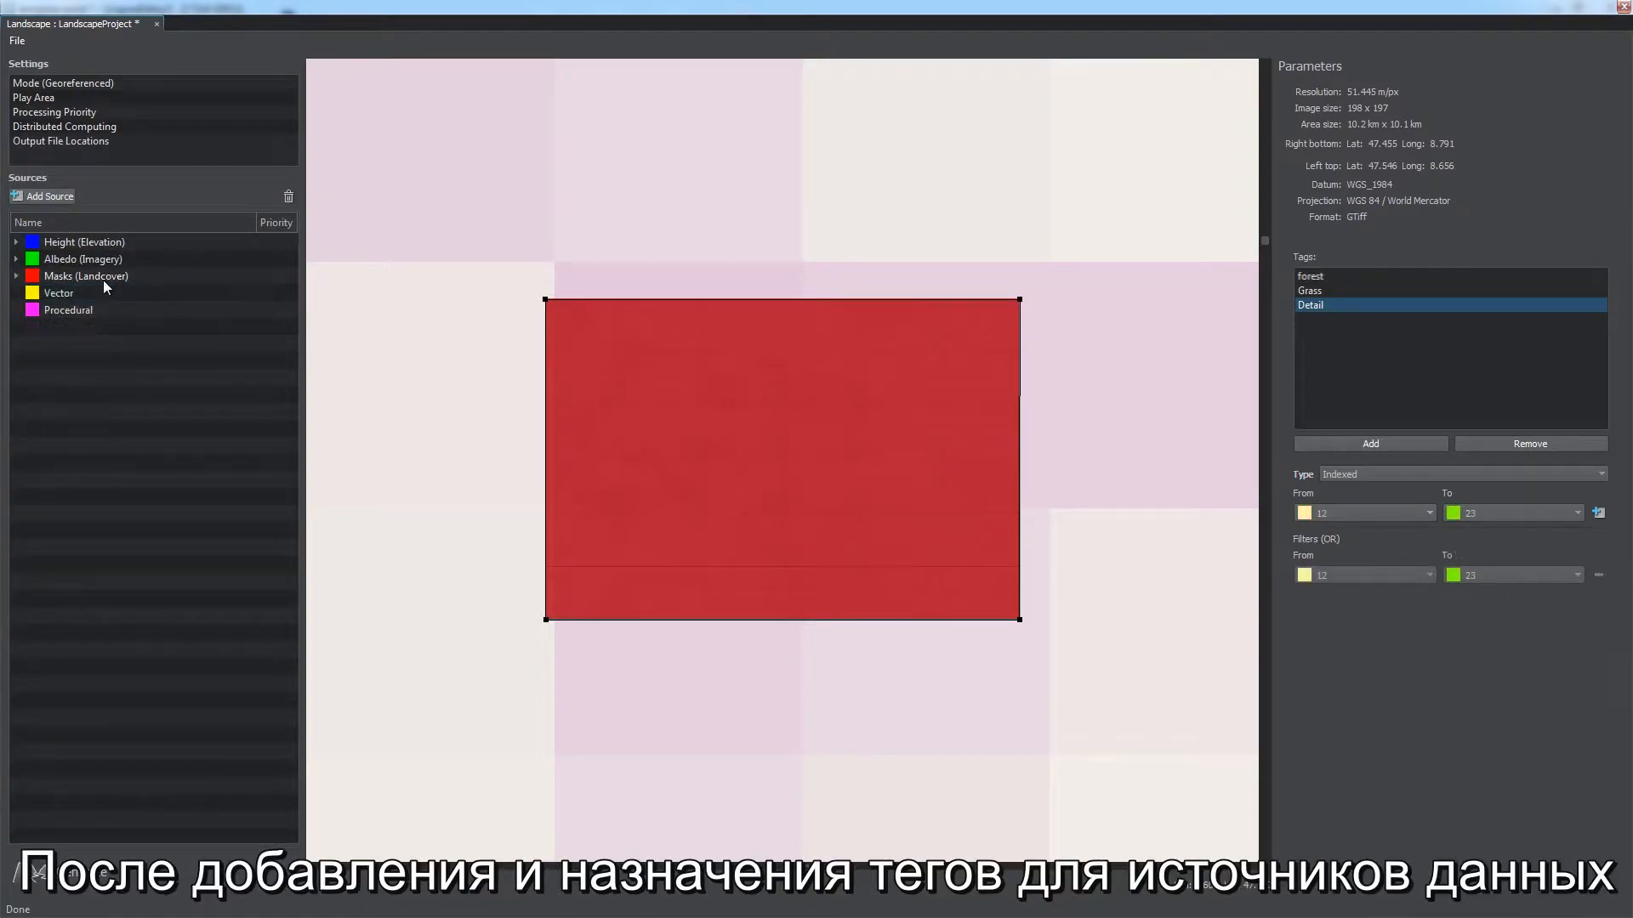
Step: Enable the forest, Grass and Detail masks of the Masks (Landcover) layer and add a vegetation object named Object_vegetation
{"action": "left_click", "coordinate": [103, 278]}
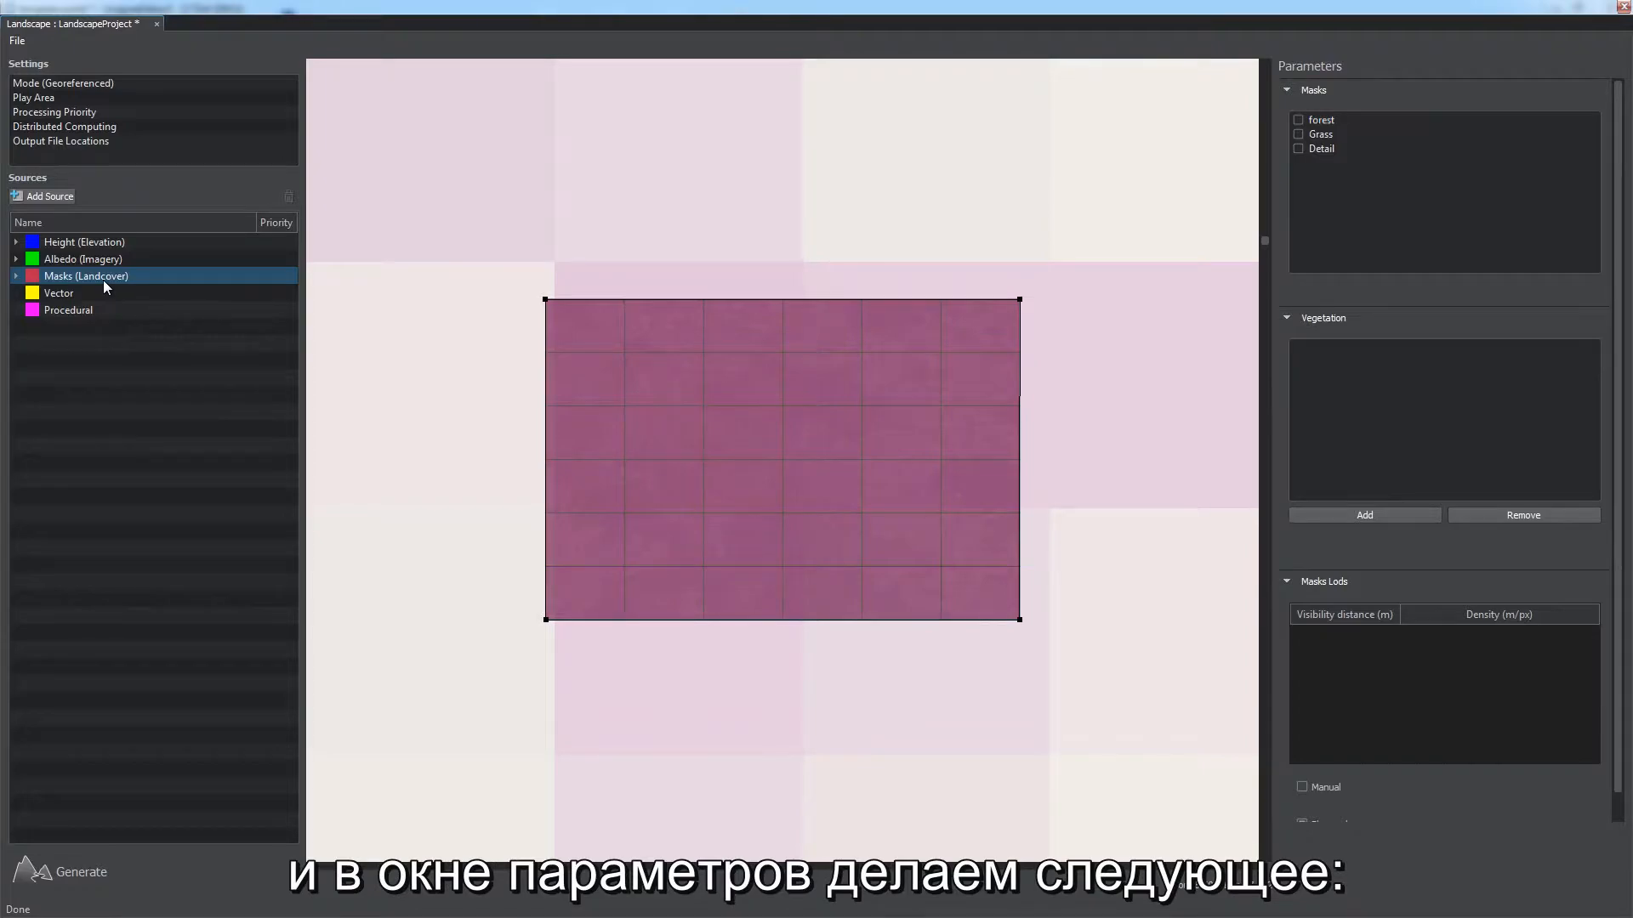
{"action": "left_click", "coordinate": [1299, 121]}
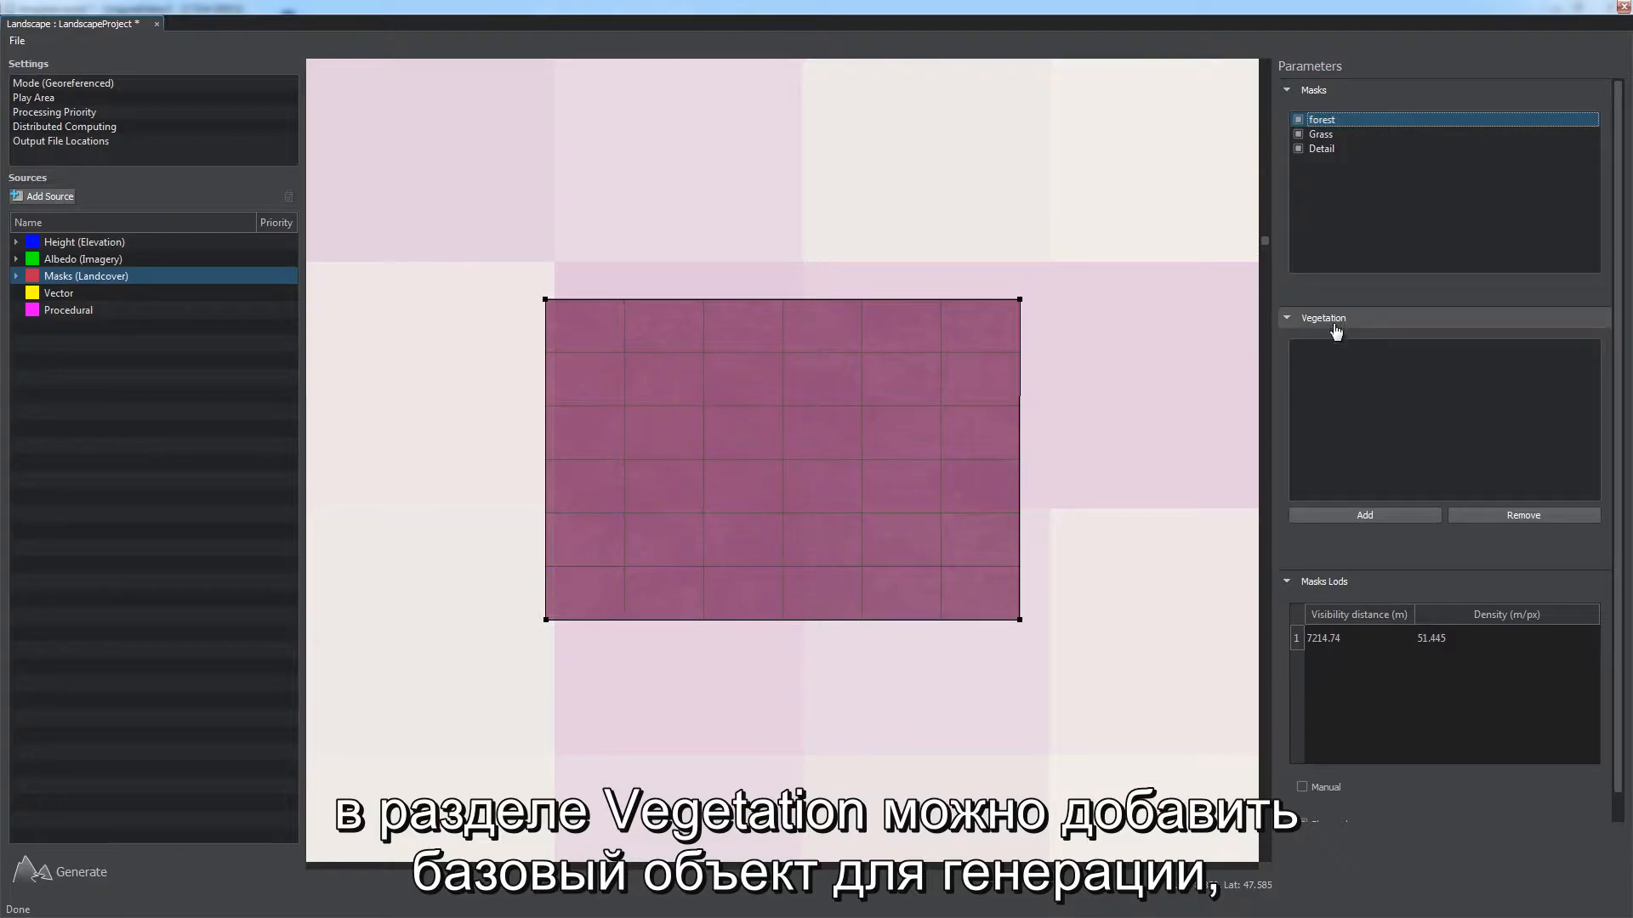
{"action": "left_click", "coordinate": [1347, 515]}
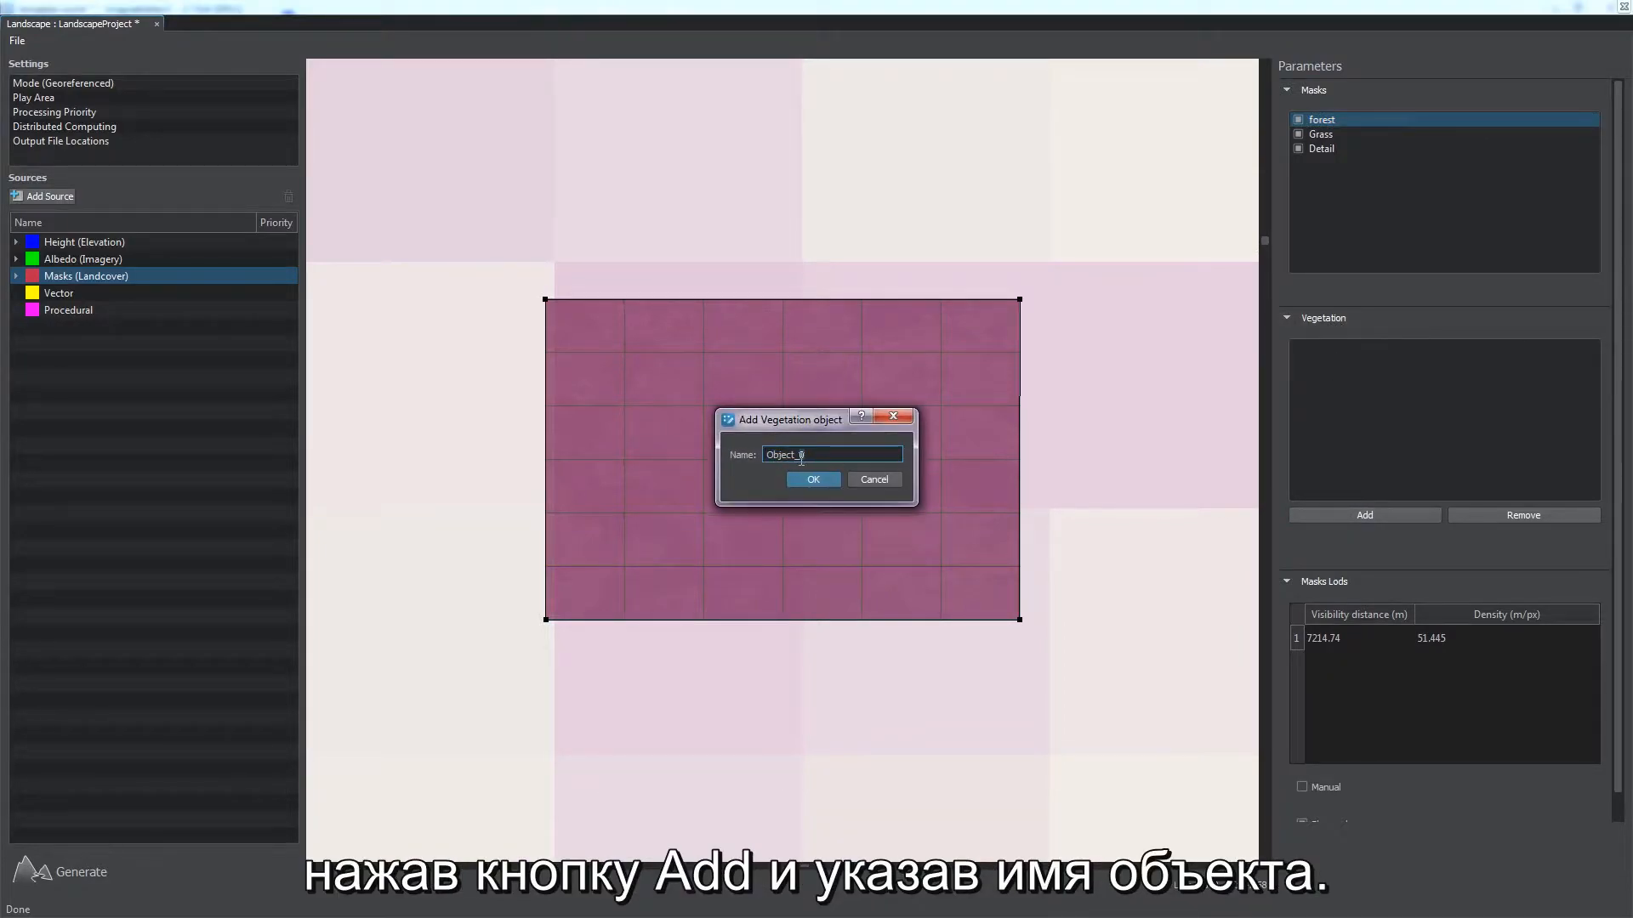
{"action": "left_click", "coordinate": [809, 481]}
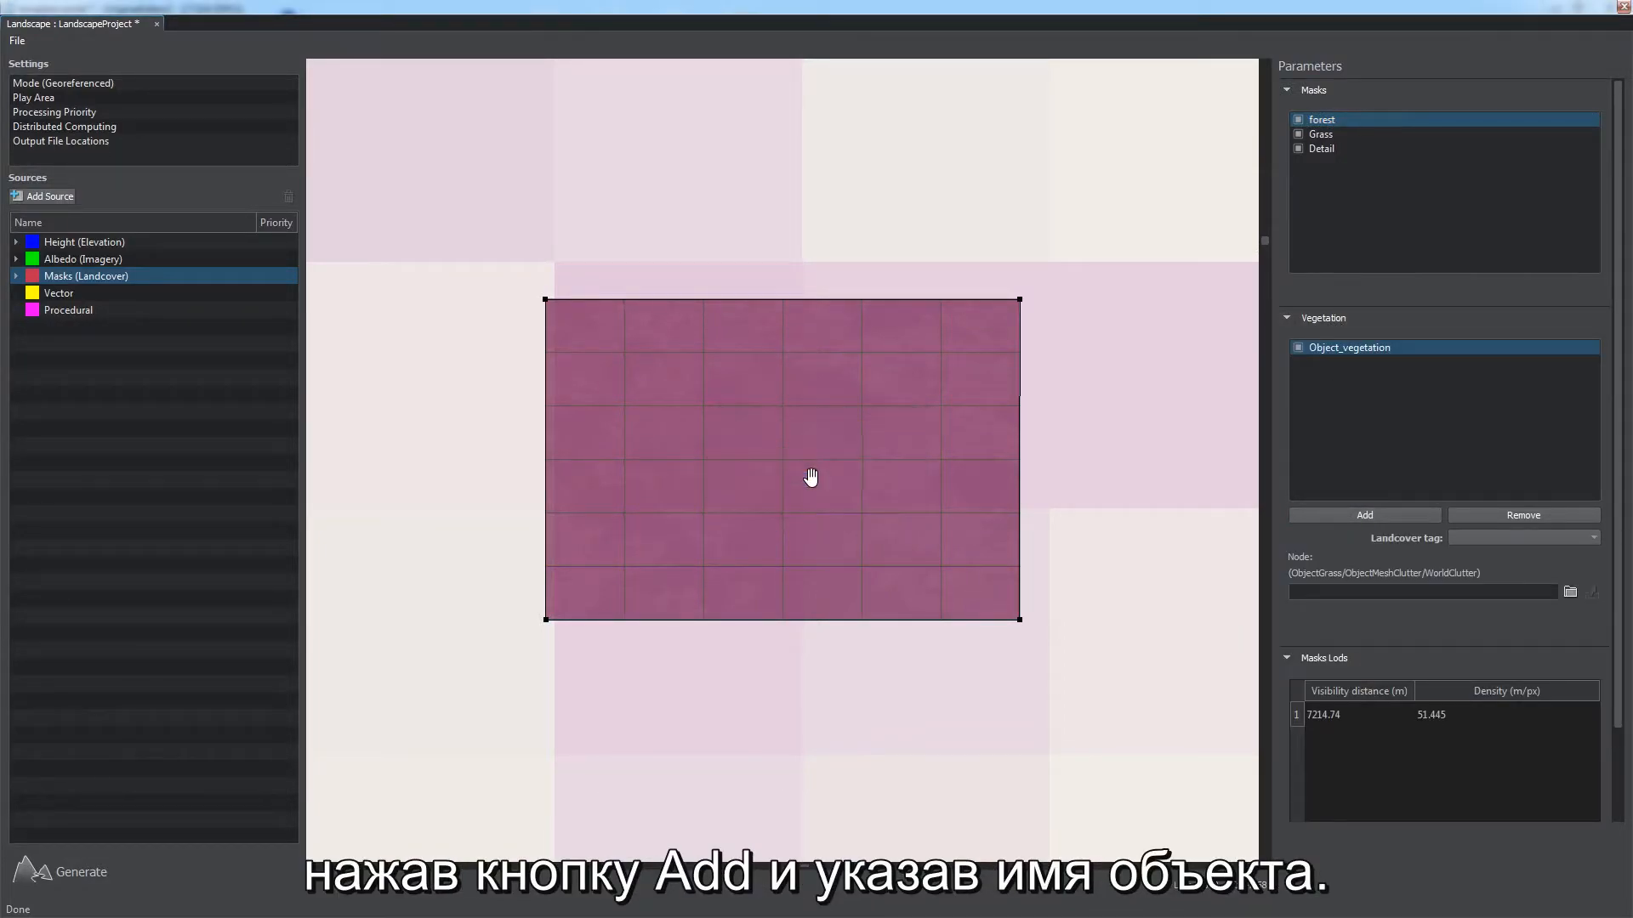
Step: Assign the forest landcover tag and the Pine.node asset from the Resources/vegetation folder to Object_vegetation
{"action": "left_click", "coordinate": [1539, 541]}
{"action": "left_click", "coordinate": [1512, 563]}
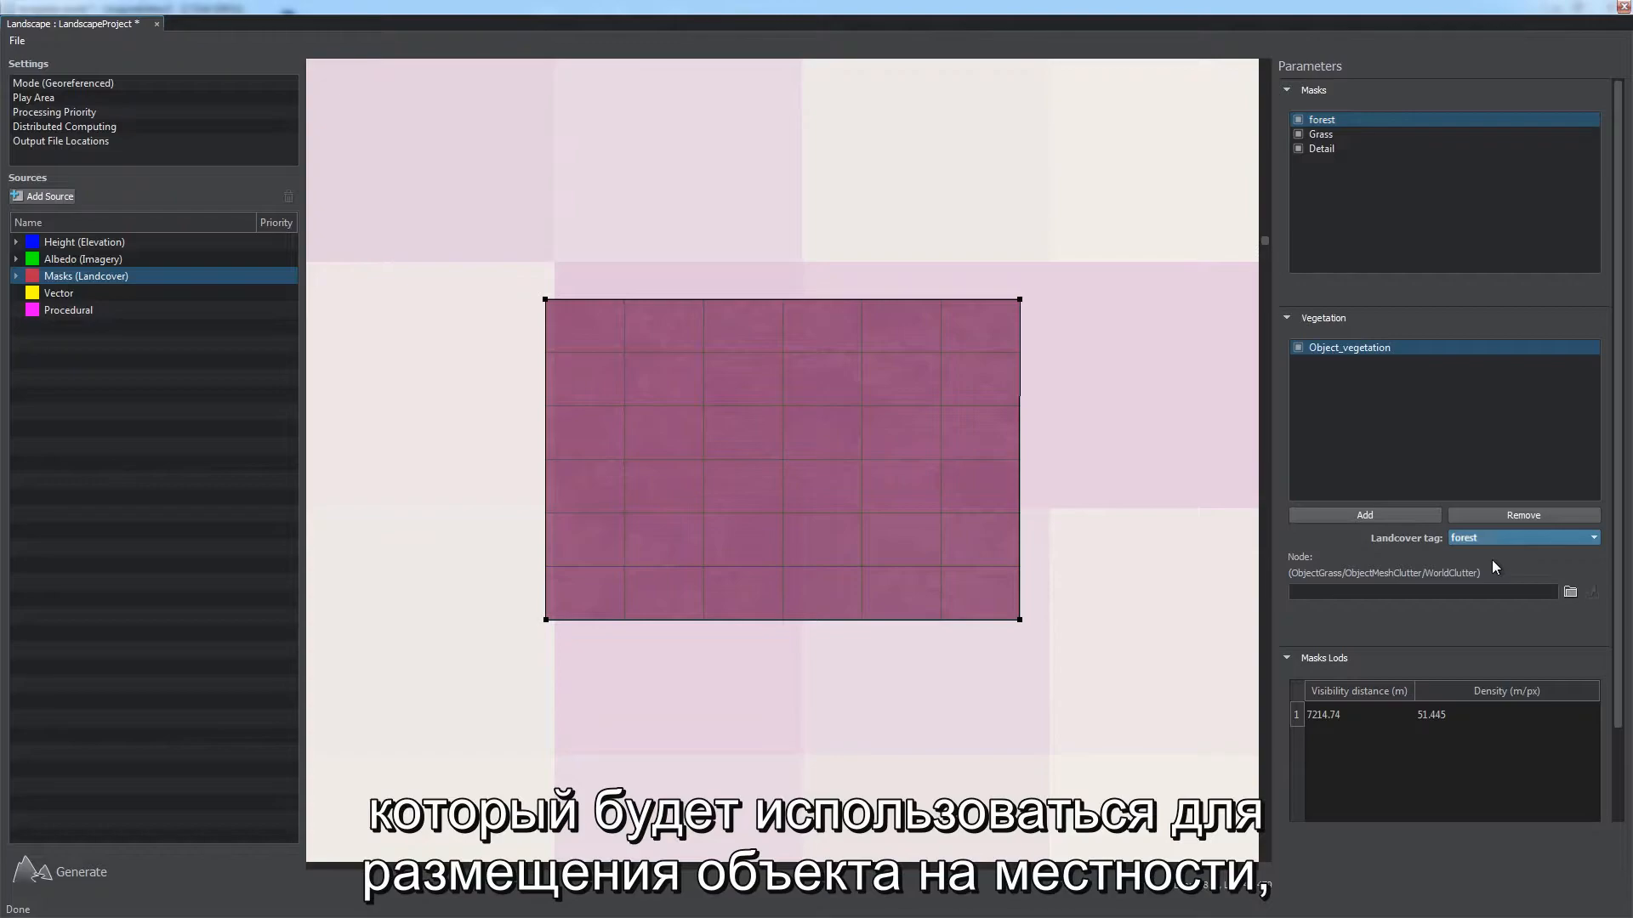
{"action": "left_click", "coordinate": [1570, 592]}
{"action": "double_click", "coordinate": [729, 187]}
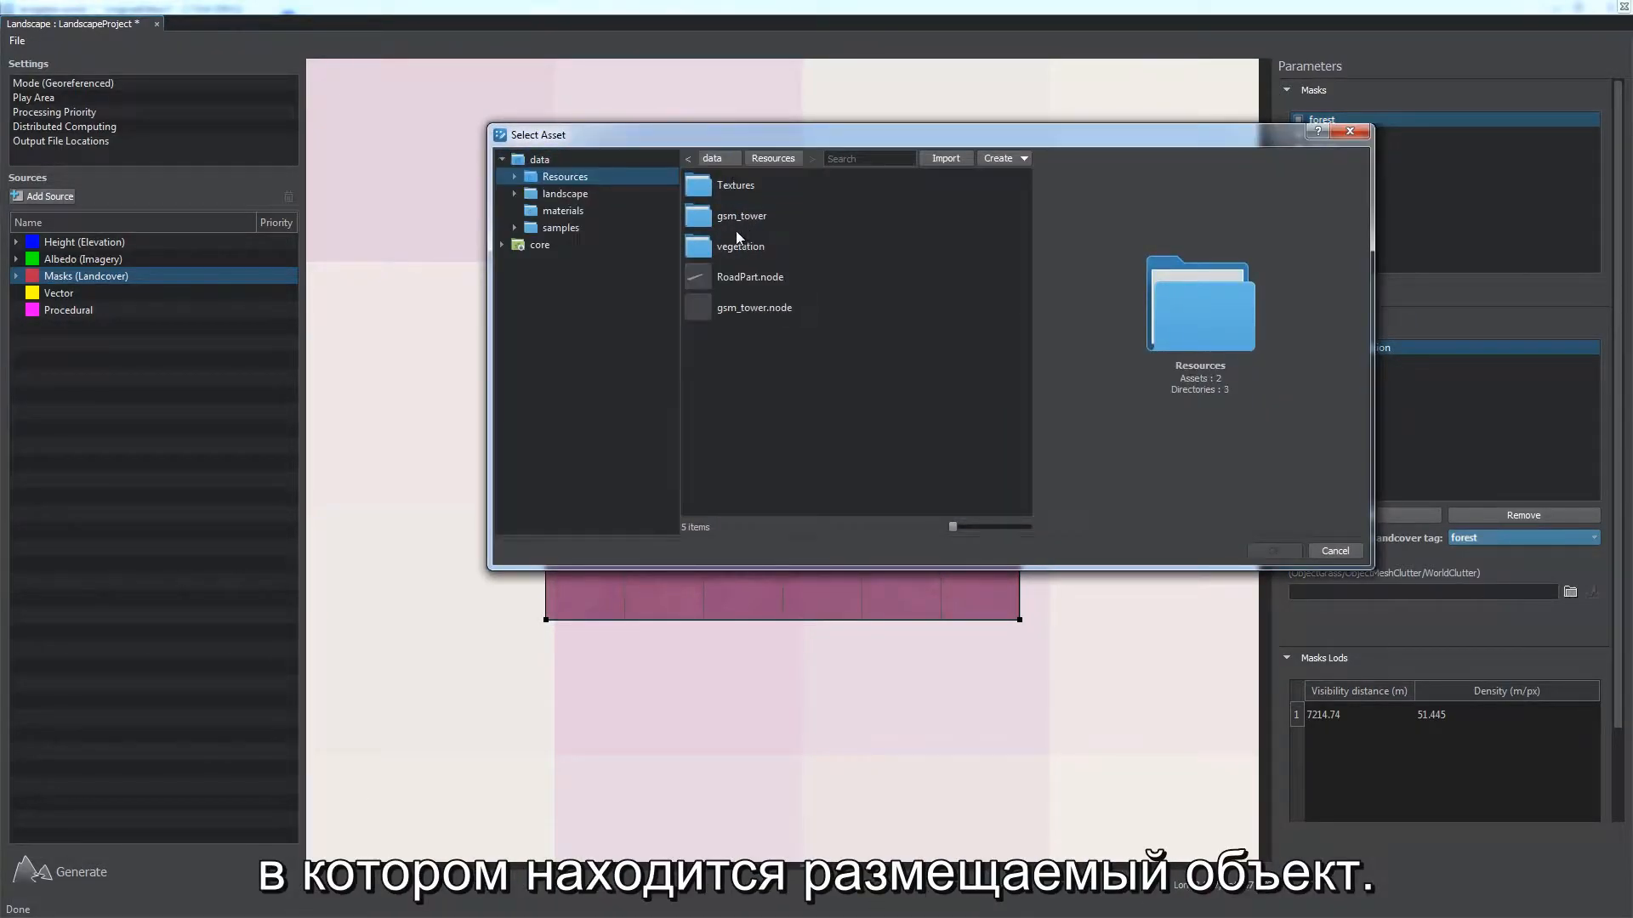
{"action": "double_click", "coordinate": [740, 246]}
{"action": "left_click", "coordinate": [740, 246]}
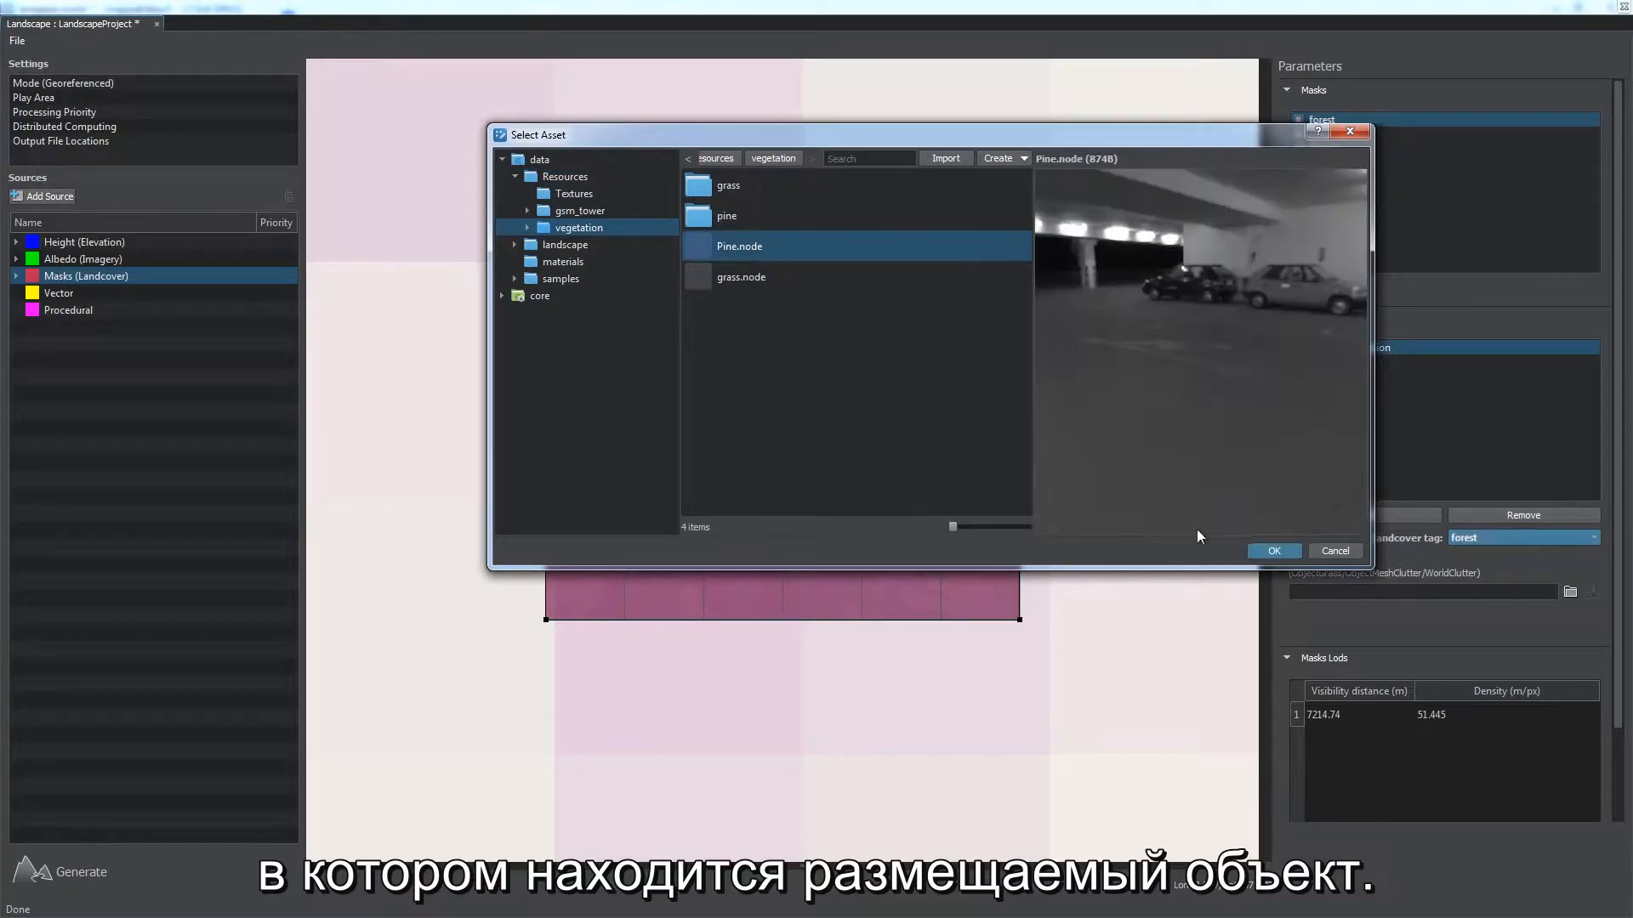
{"action": "left_click", "coordinate": [1273, 551]}
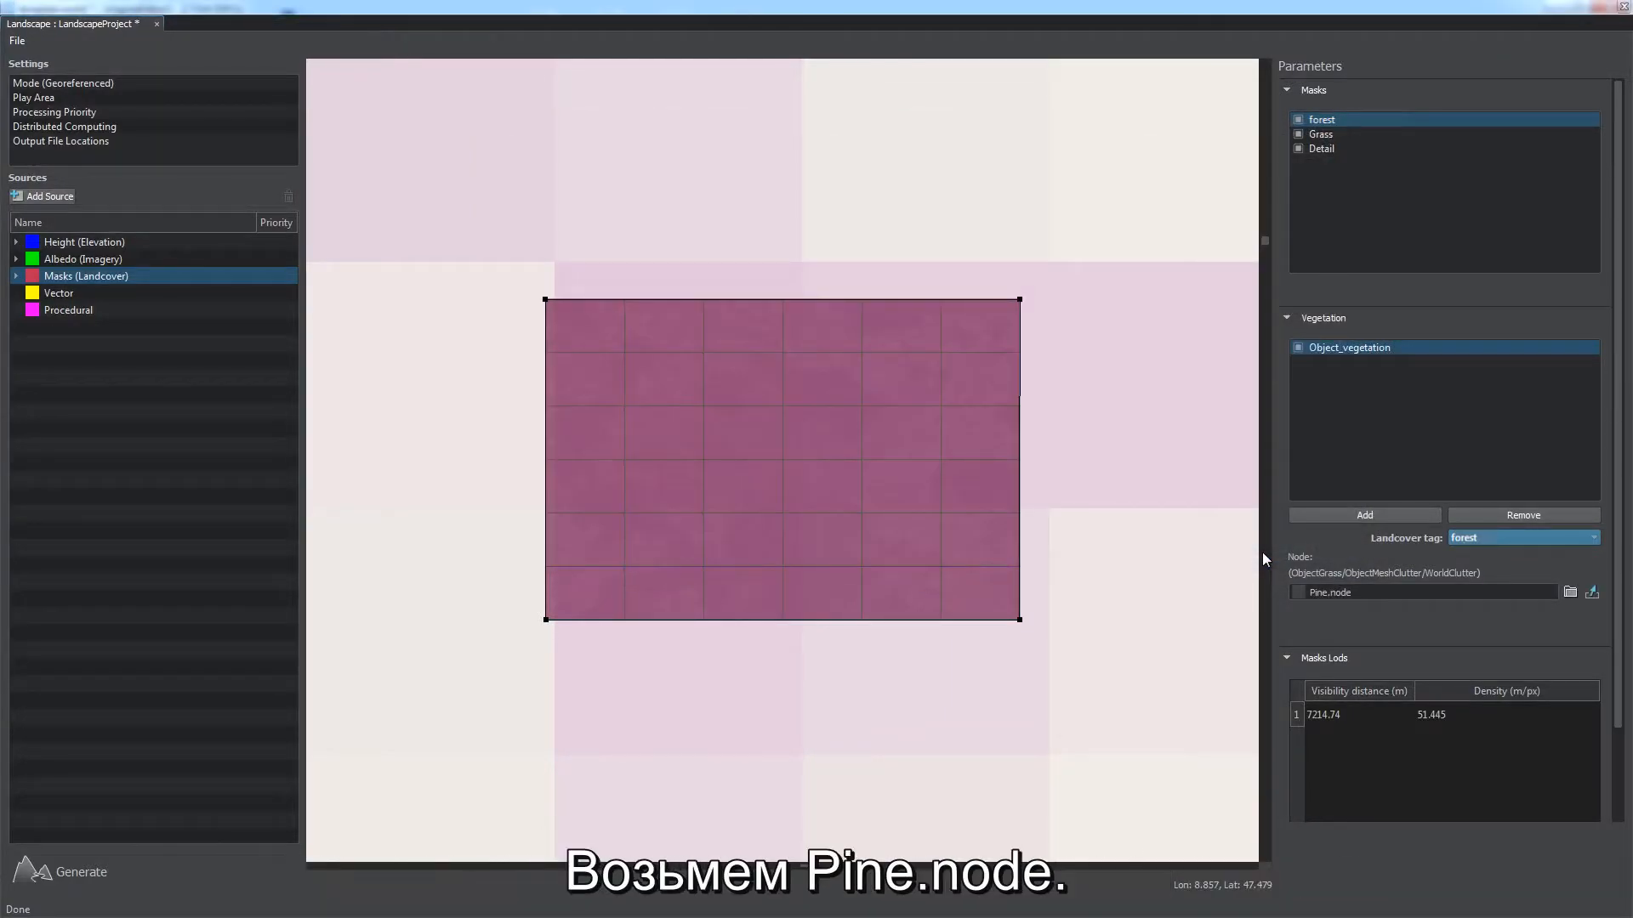
Step: Add a vegetation object named Object_Grass with the Grass landcover tag and the grass.node asset
{"action": "left_click", "coordinate": [1416, 515]}
{"action": "type", "text": "Grass"}
{"action": "left_click", "coordinate": [813, 479]}
{"action": "left_click", "coordinate": [1522, 538]}
{"action": "left_click", "coordinate": [1468, 555]}
{"action": "left_click", "coordinate": [1570, 591]}
{"action": "left_click", "coordinate": [741, 276]}
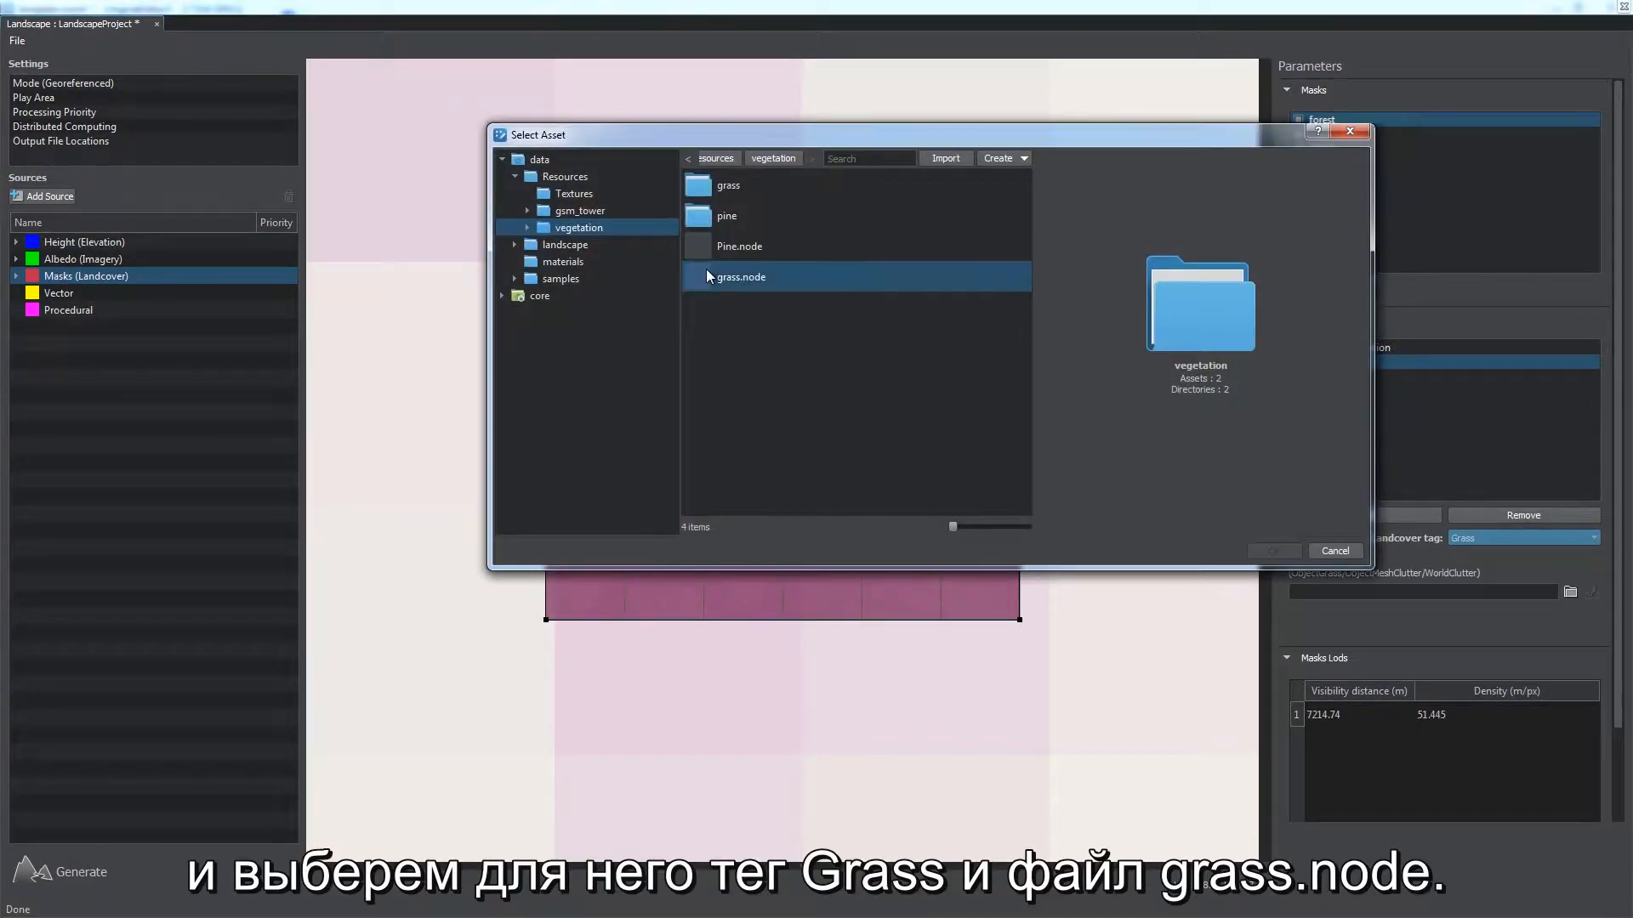
{"action": "left_click", "coordinate": [1274, 551]}
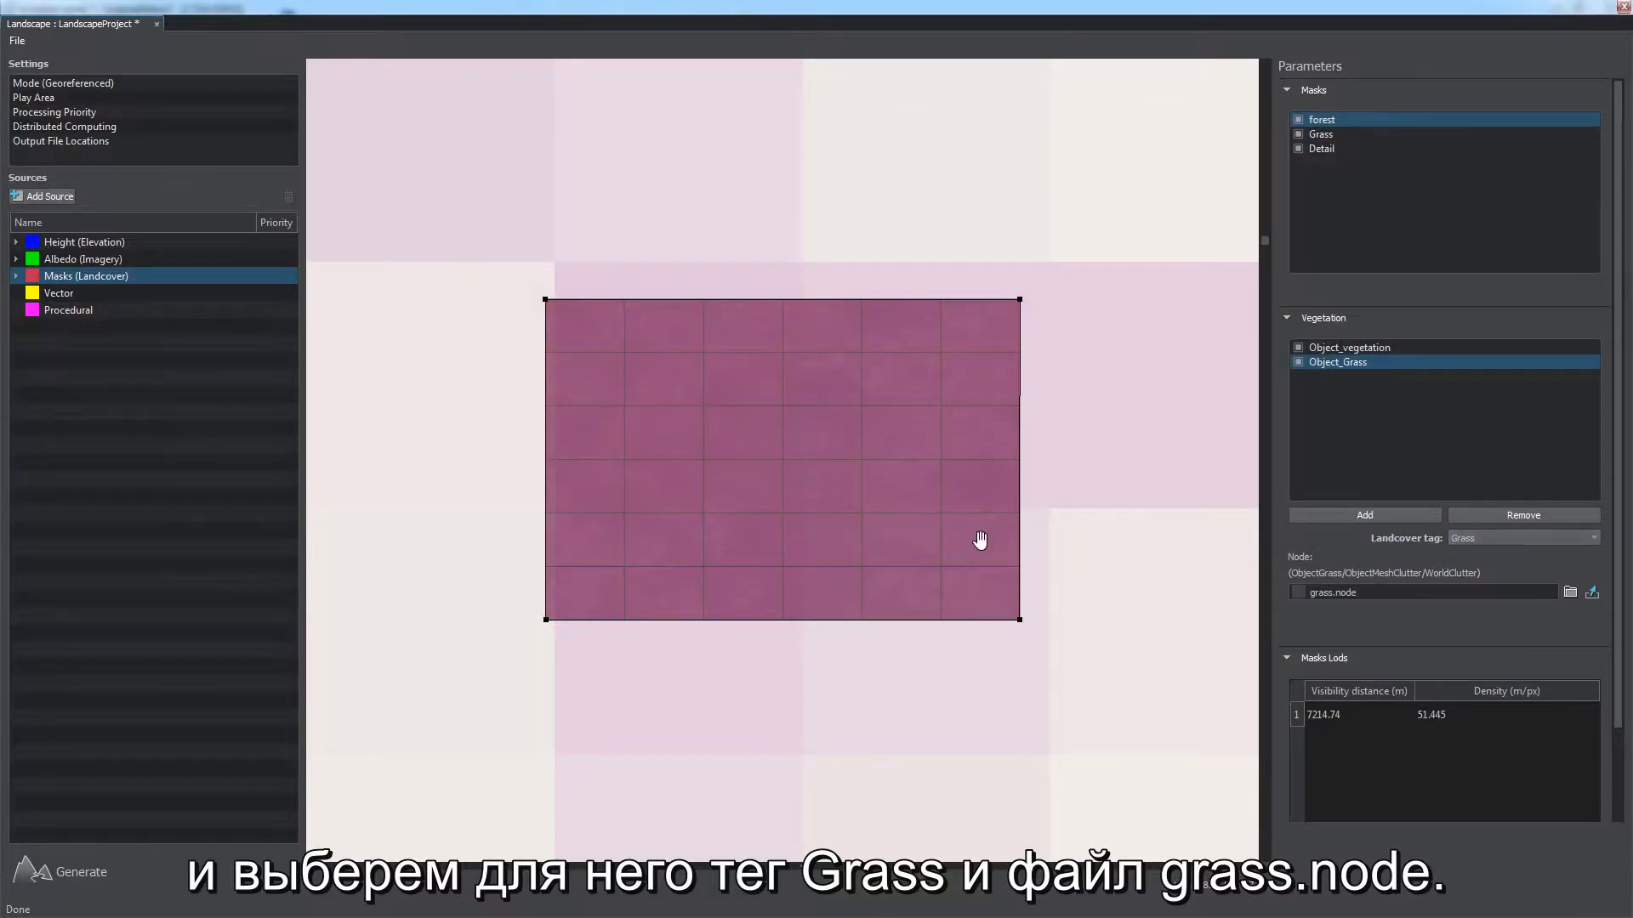
Step: Generate the terrain with only Details checked under Terrain, keeping Landcover objects and Imagery previews enabled
{"action": "left_click", "coordinate": [68, 873]}
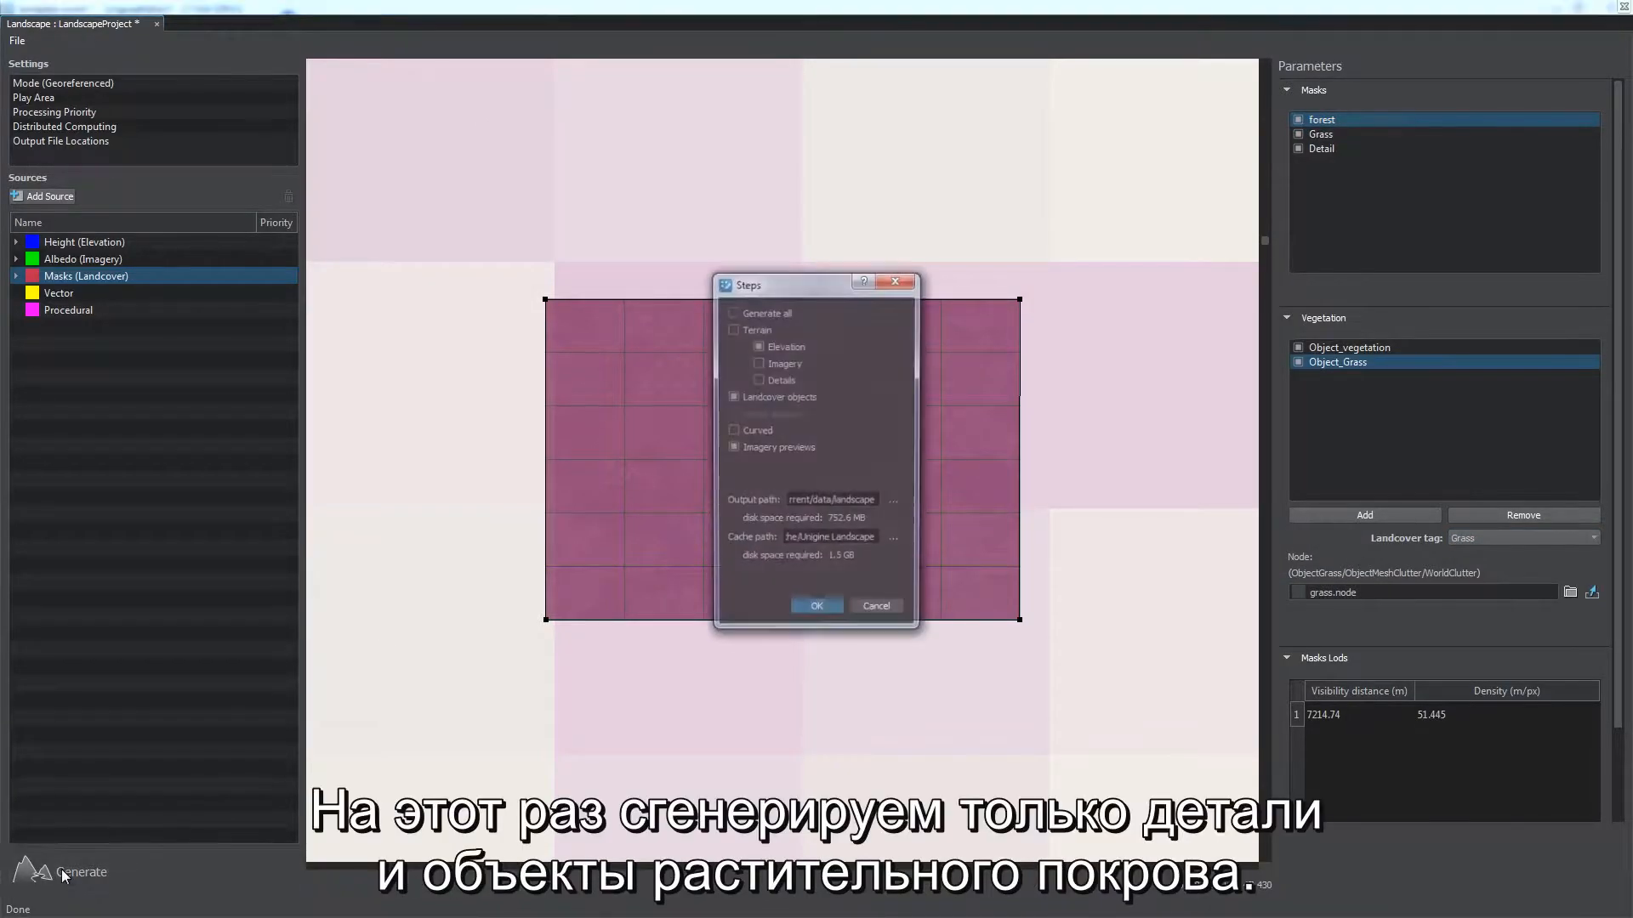
{"action": "left_click", "coordinate": [784, 347]}
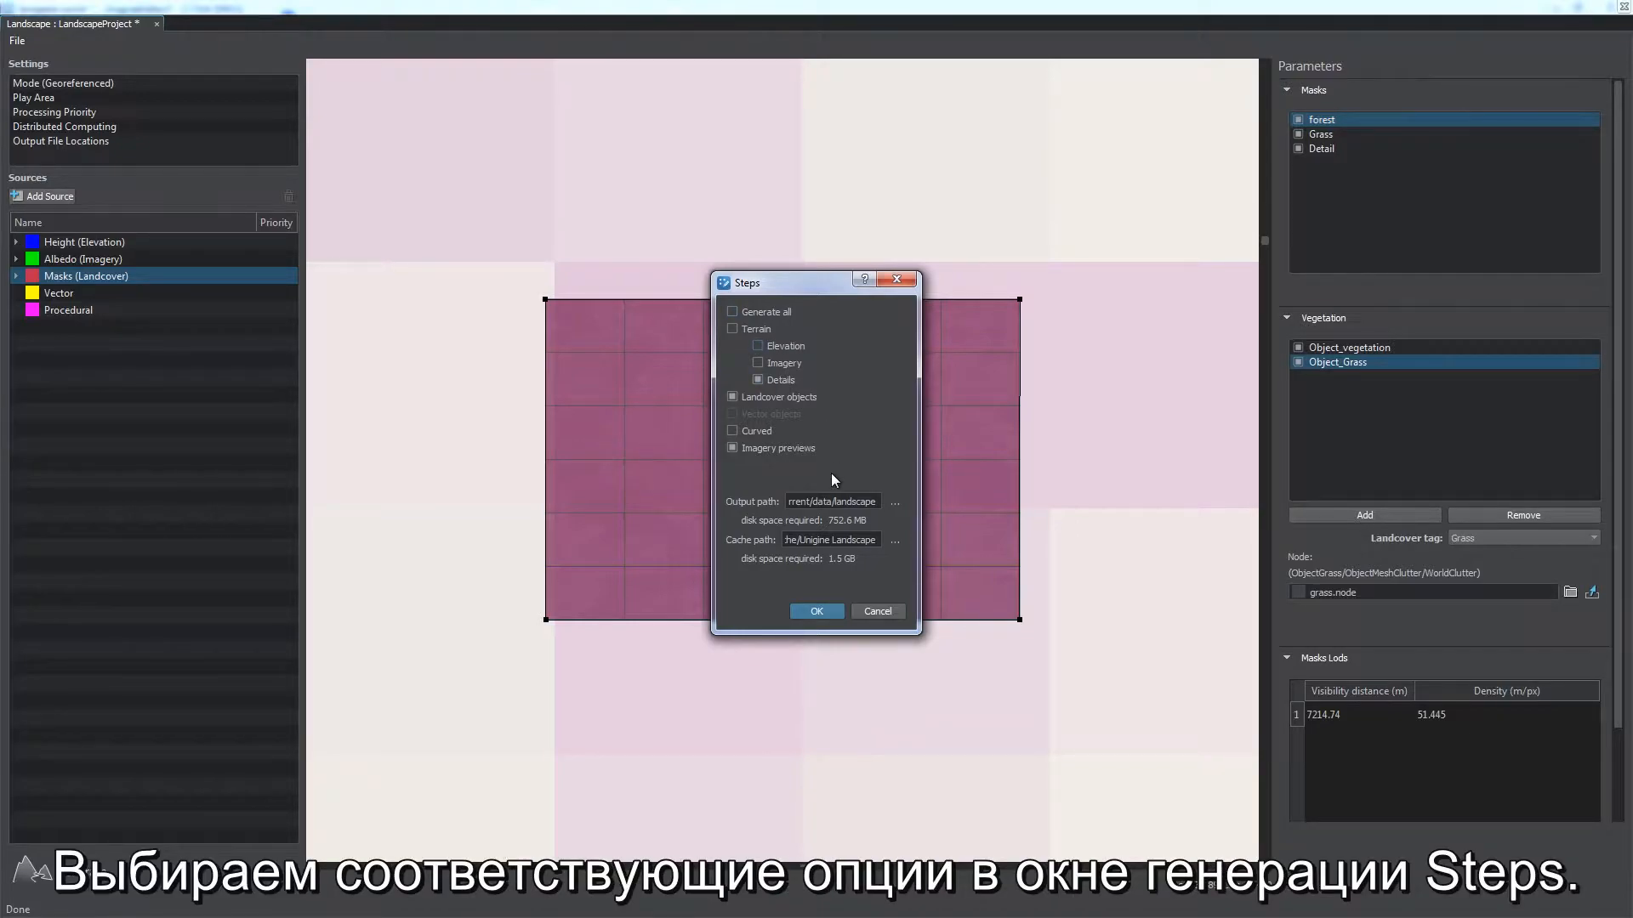
{"action": "left_click", "coordinate": [814, 613]}
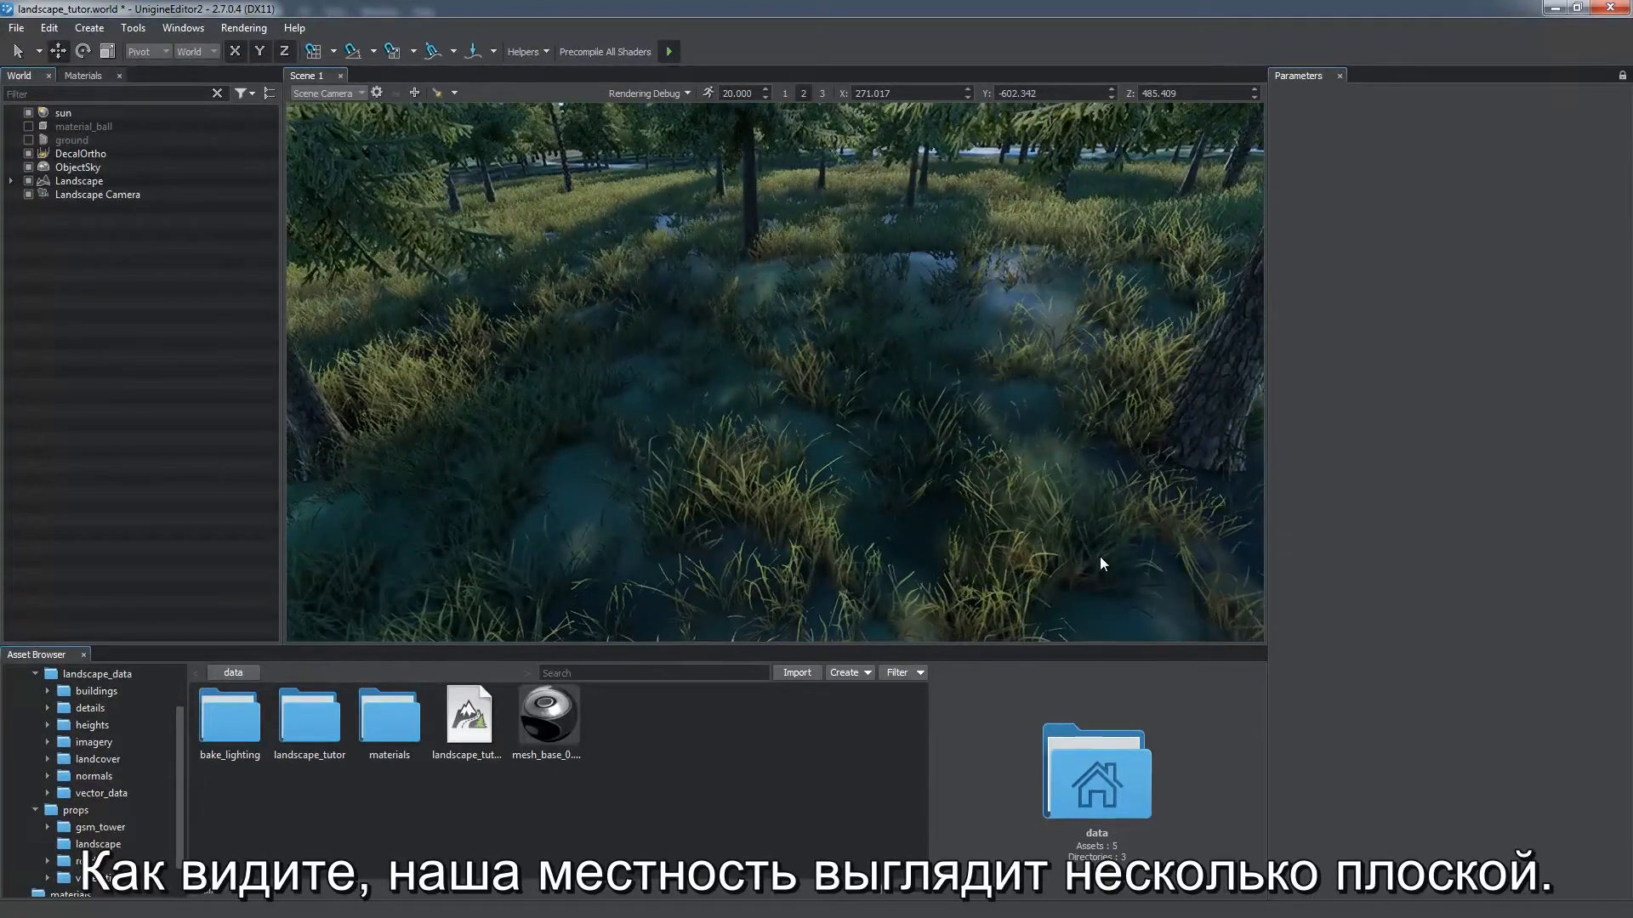
Step: Add a detail layer to the Landscape terrain object and set its mask to detail
{"action": "left_click", "coordinate": [81, 181]}
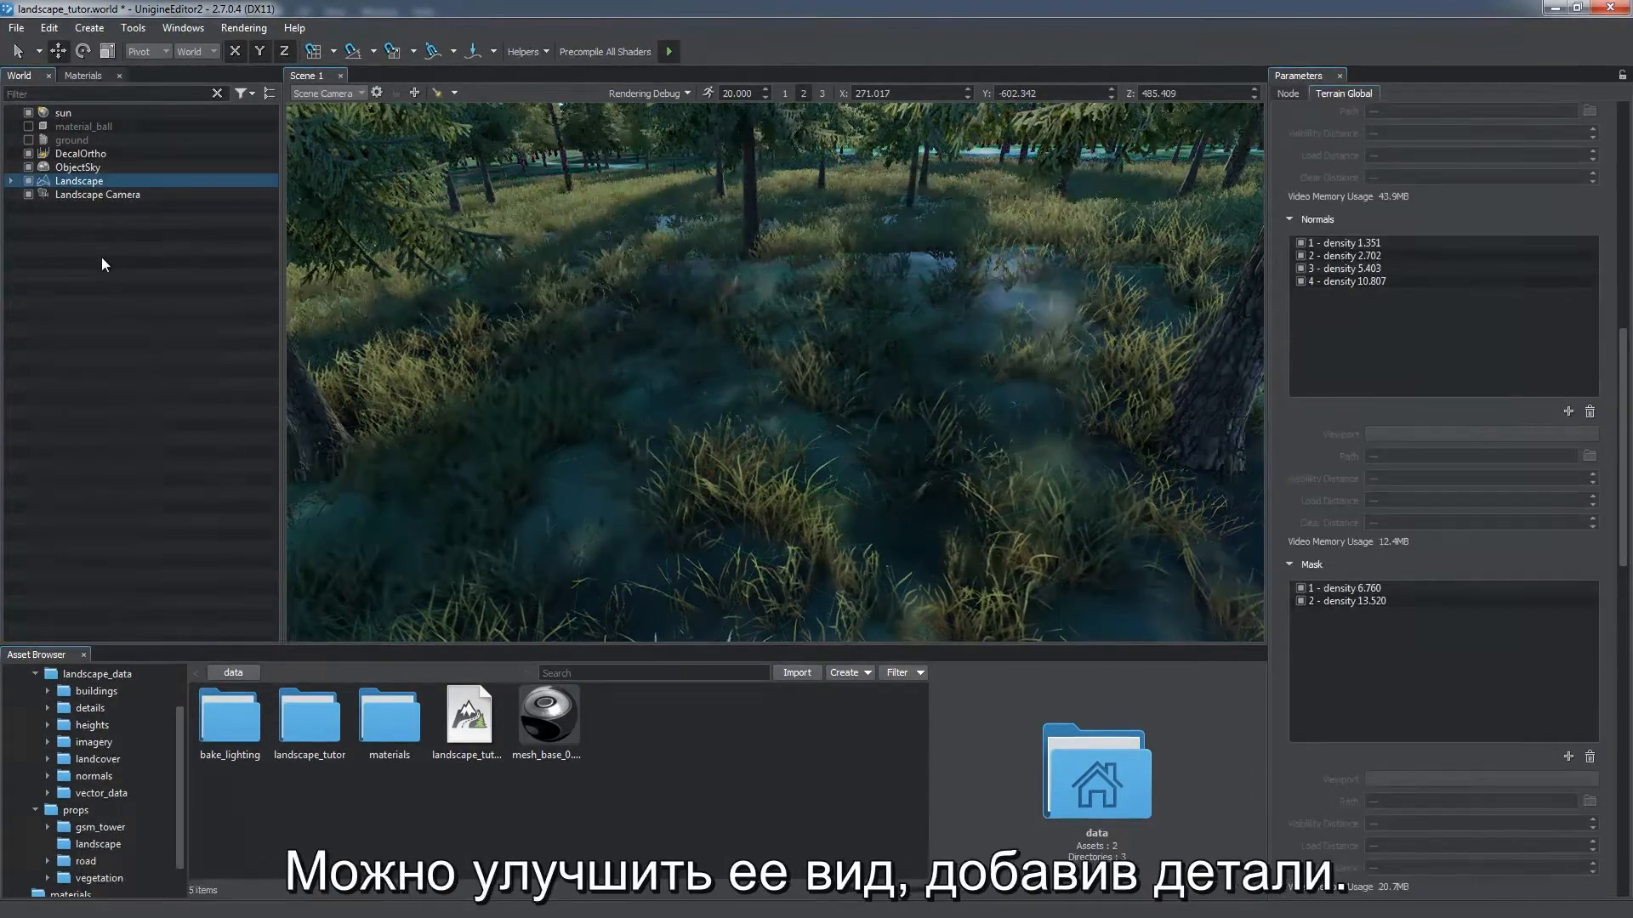
{"action": "scroll", "coordinate": [1595, 523], "scroll_direction": "down", "scroll_amount": 6}
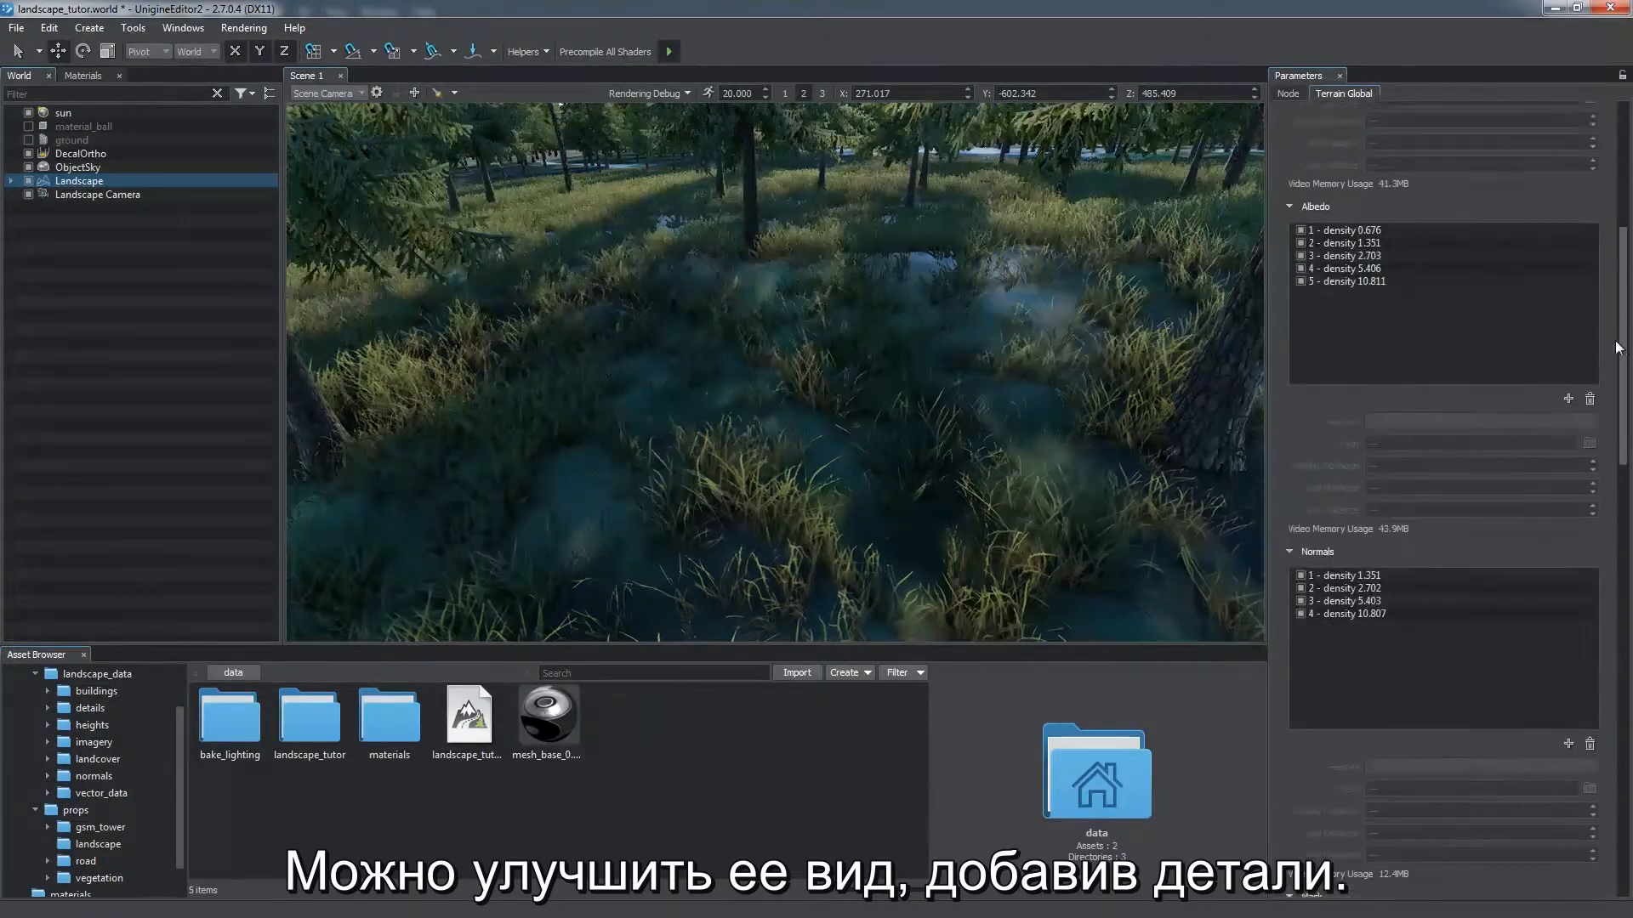
{"action": "scroll", "coordinate": [1595, 526], "scroll_direction": "down", "scroll_amount": 5}
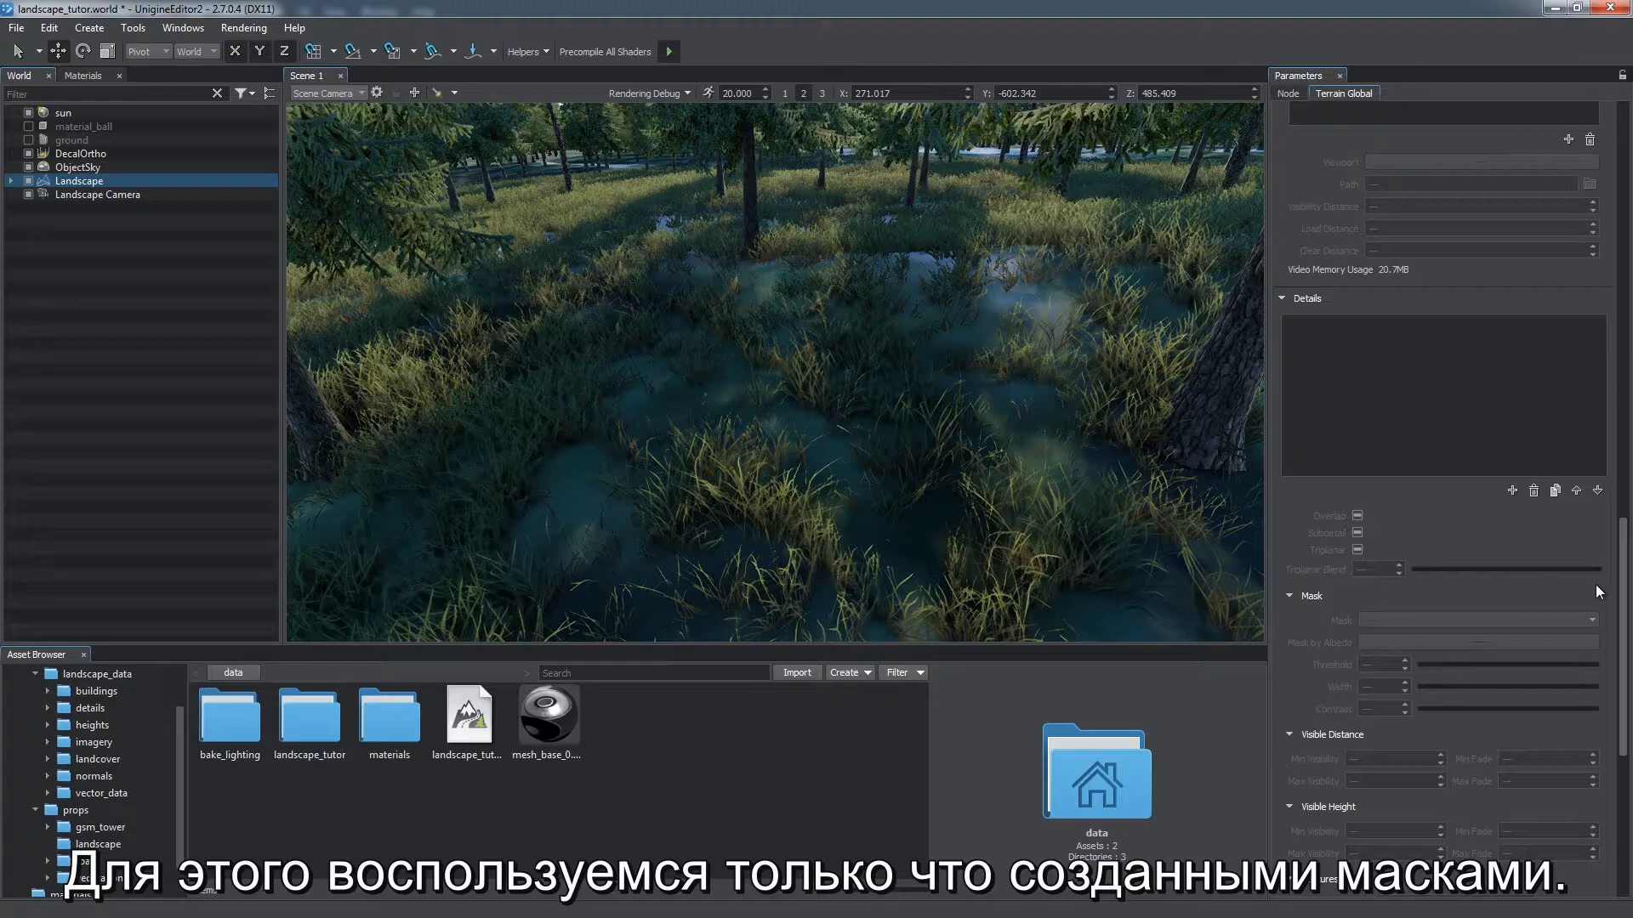
{"action": "left_click", "coordinate": [1512, 488]}
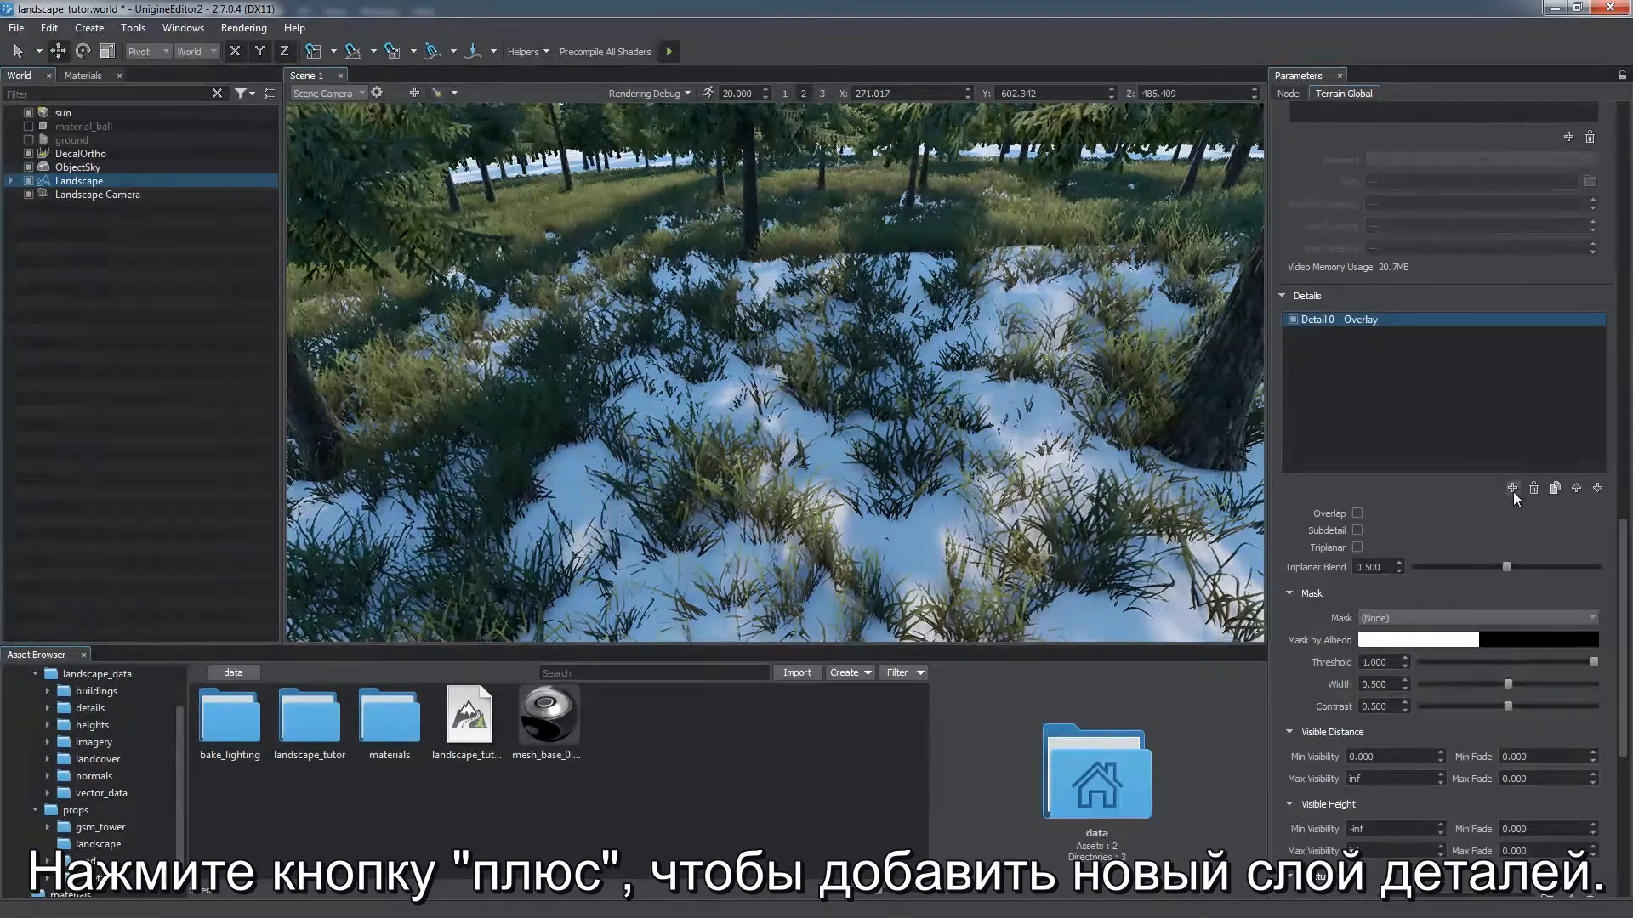
{"action": "left_click_drag", "start_coordinate": [1618, 555], "coordinate": [1624, 581]}
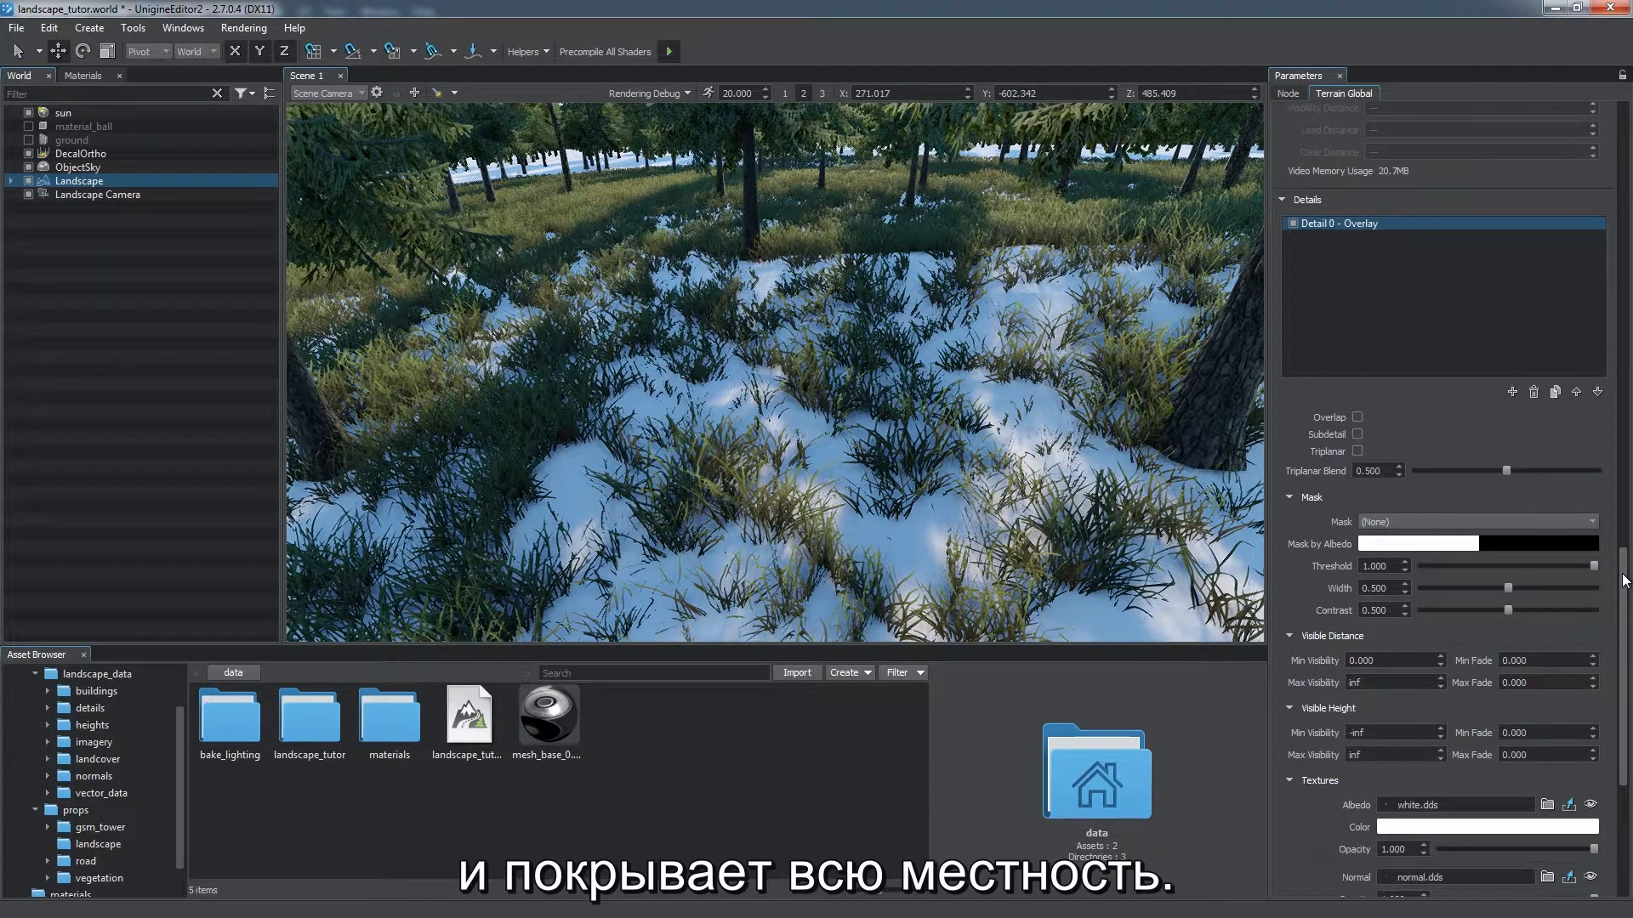
{"action": "left_click", "coordinate": [1543, 523]}
{"action": "left_click", "coordinate": [1524, 568]}
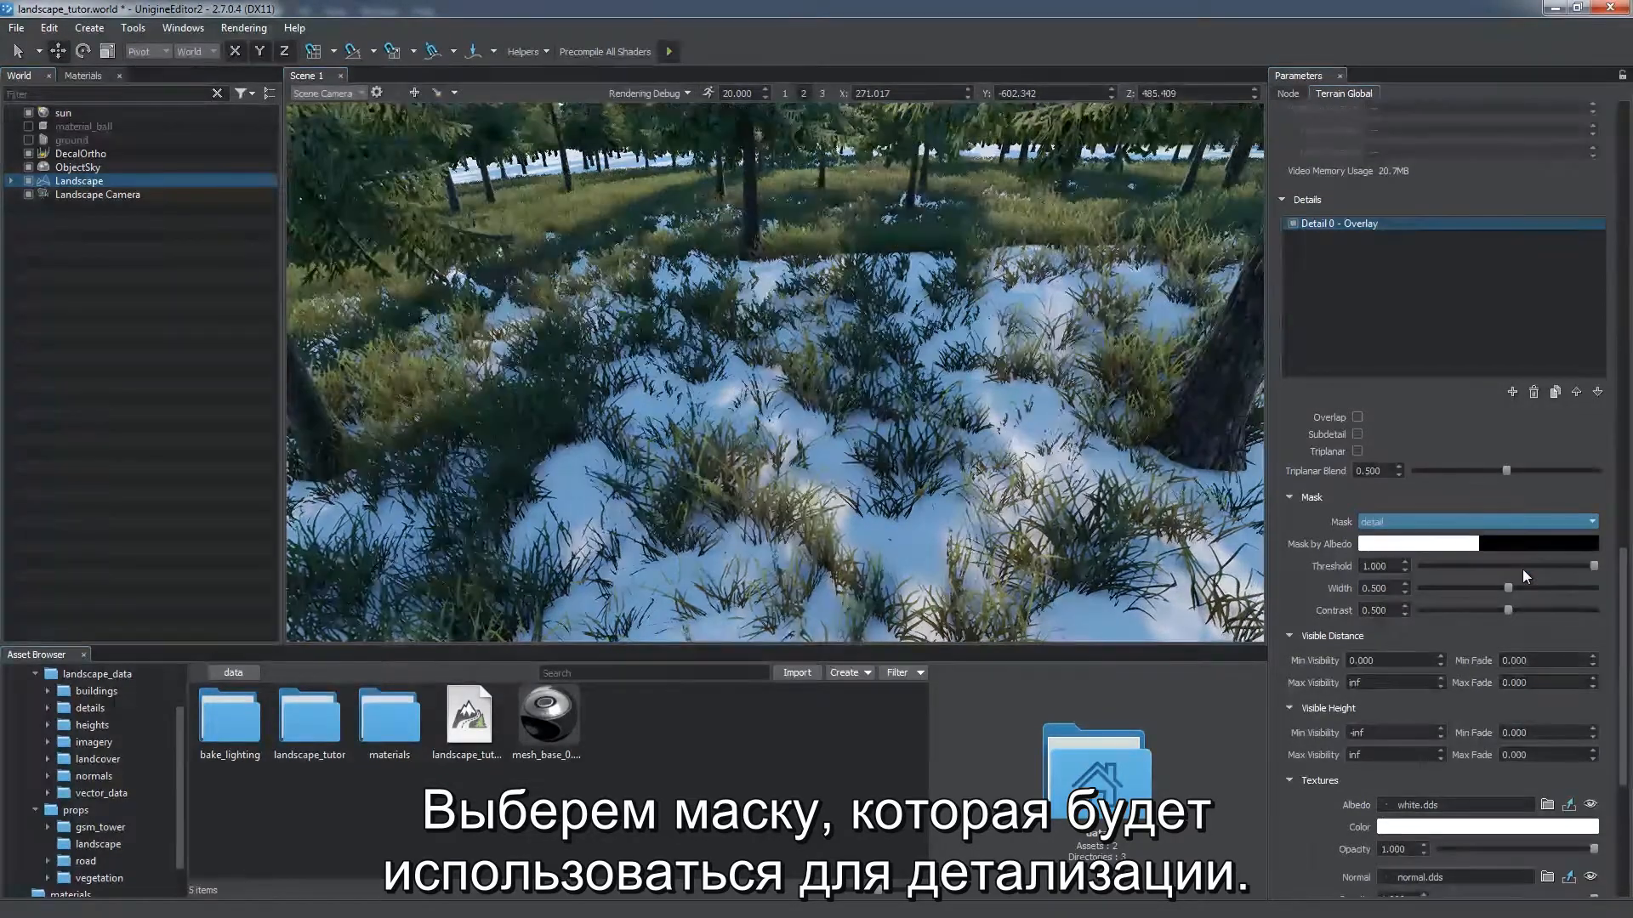
Step: Mask the detail layer by a dark teal albedo colour with no mask, threshold 0.054, width 0.088 and contrast 0.873
{"action": "key", "text": "s"}
{"action": "right_click_drag", "start_coordinate": [1078, 431], "coordinate": [1023, 495]}
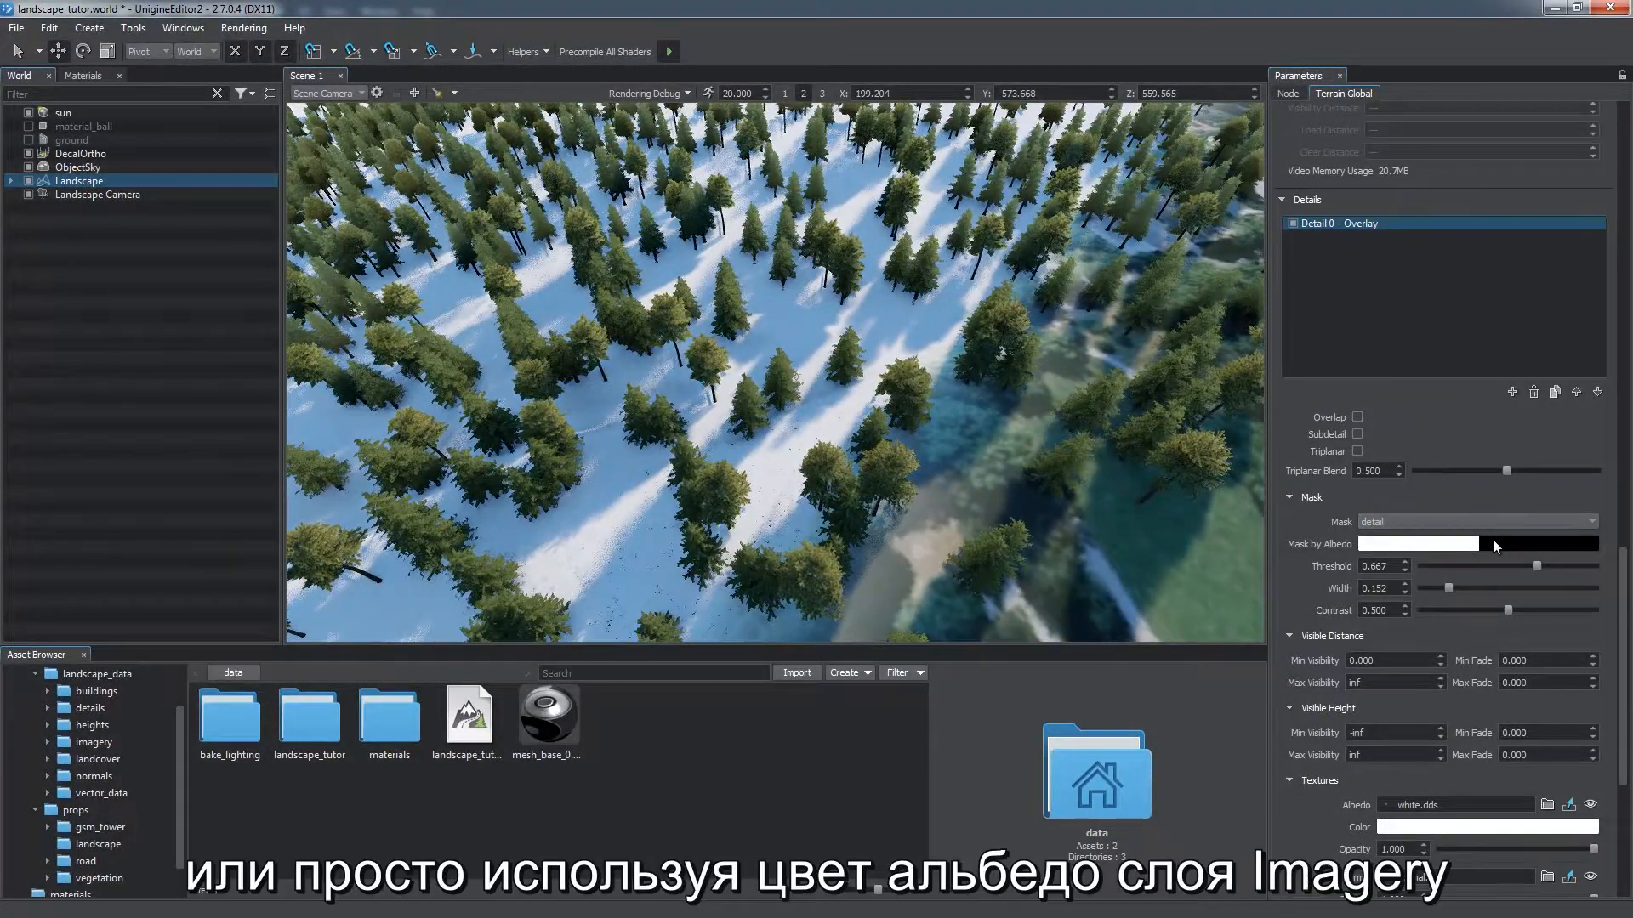
{"action": "left_click", "coordinate": [1489, 543]}
{"action": "left_click", "coordinate": [716, 451]}
{"action": "left_click", "coordinate": [1153, 538]}
{"action": "left_click", "coordinate": [884, 628]}
{"action": "left_click", "coordinate": [1377, 521]}
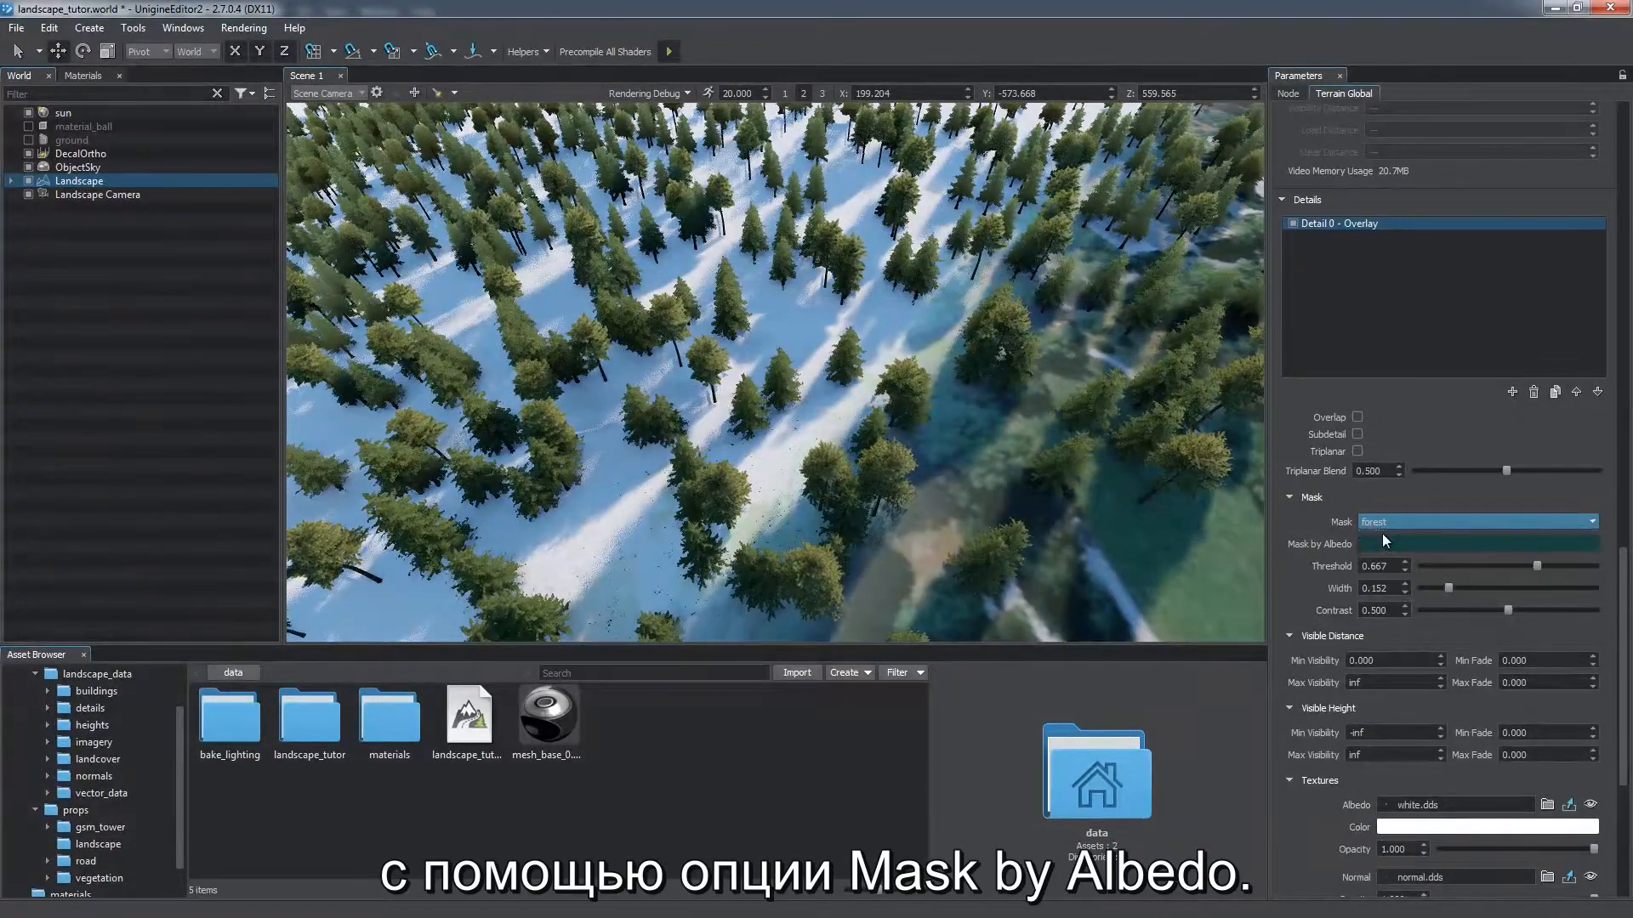
{"action": "left_click", "coordinate": [1382, 537]}
{"action": "left_click_drag", "start_coordinate": [1532, 565], "coordinate": [1572, 610]}
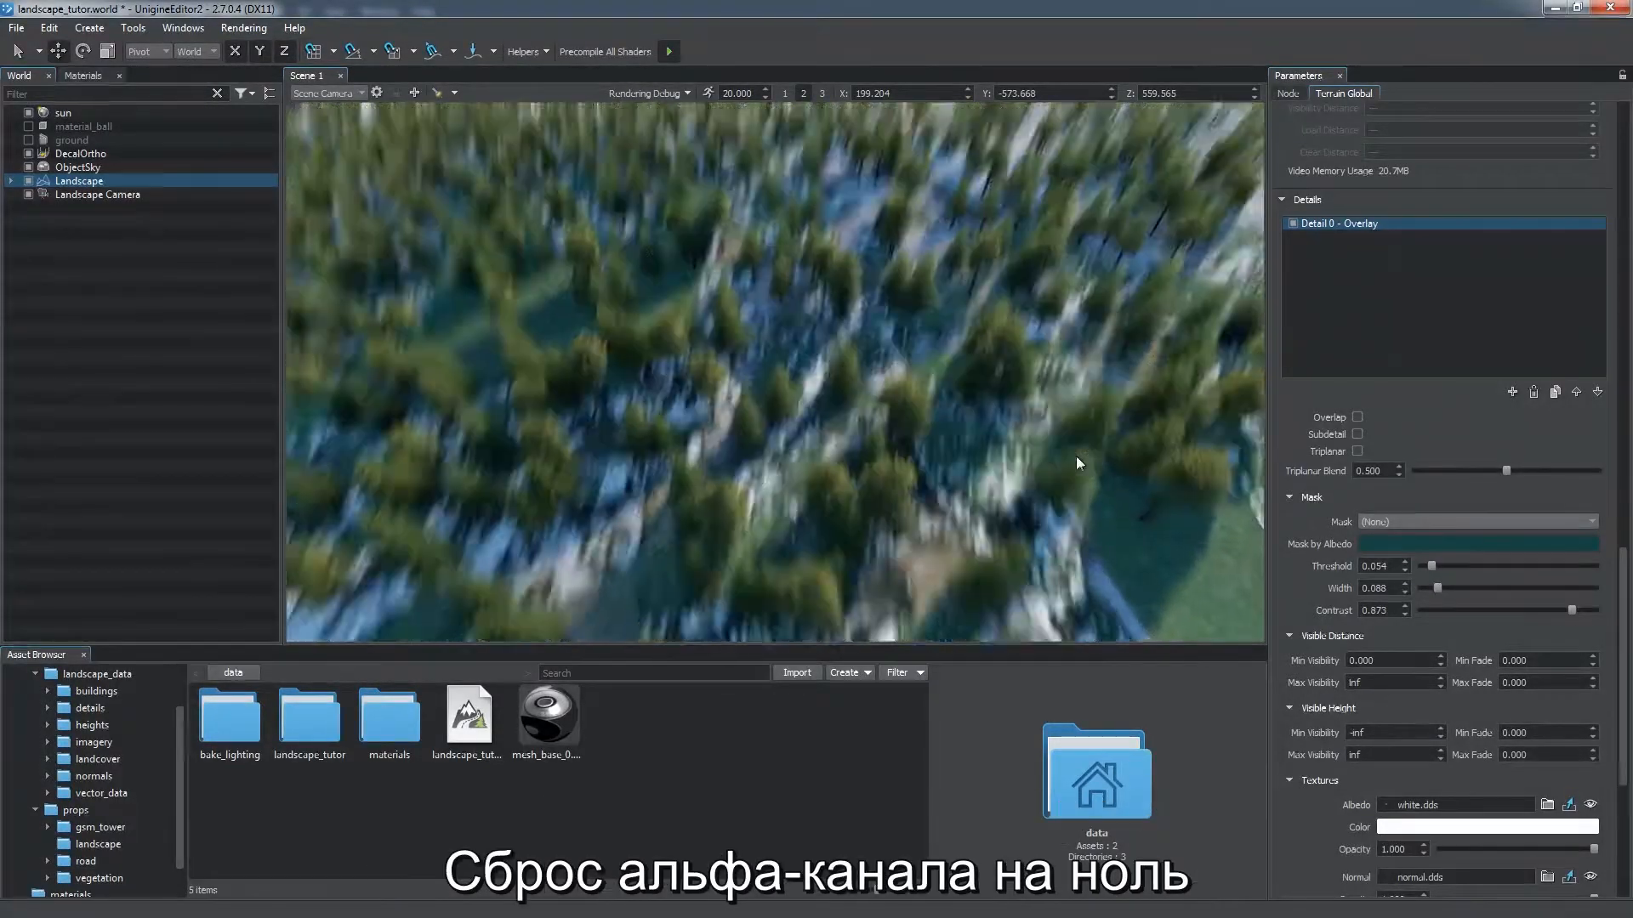
Step: Set the layer's mask back to detail and cancel albedo masking with zero alpha, using threshold 0.451, width 0.353 and contrast 0.676
{"action": "left_click", "coordinate": [1379, 522]}
{"action": "left_click", "coordinate": [1509, 543]}
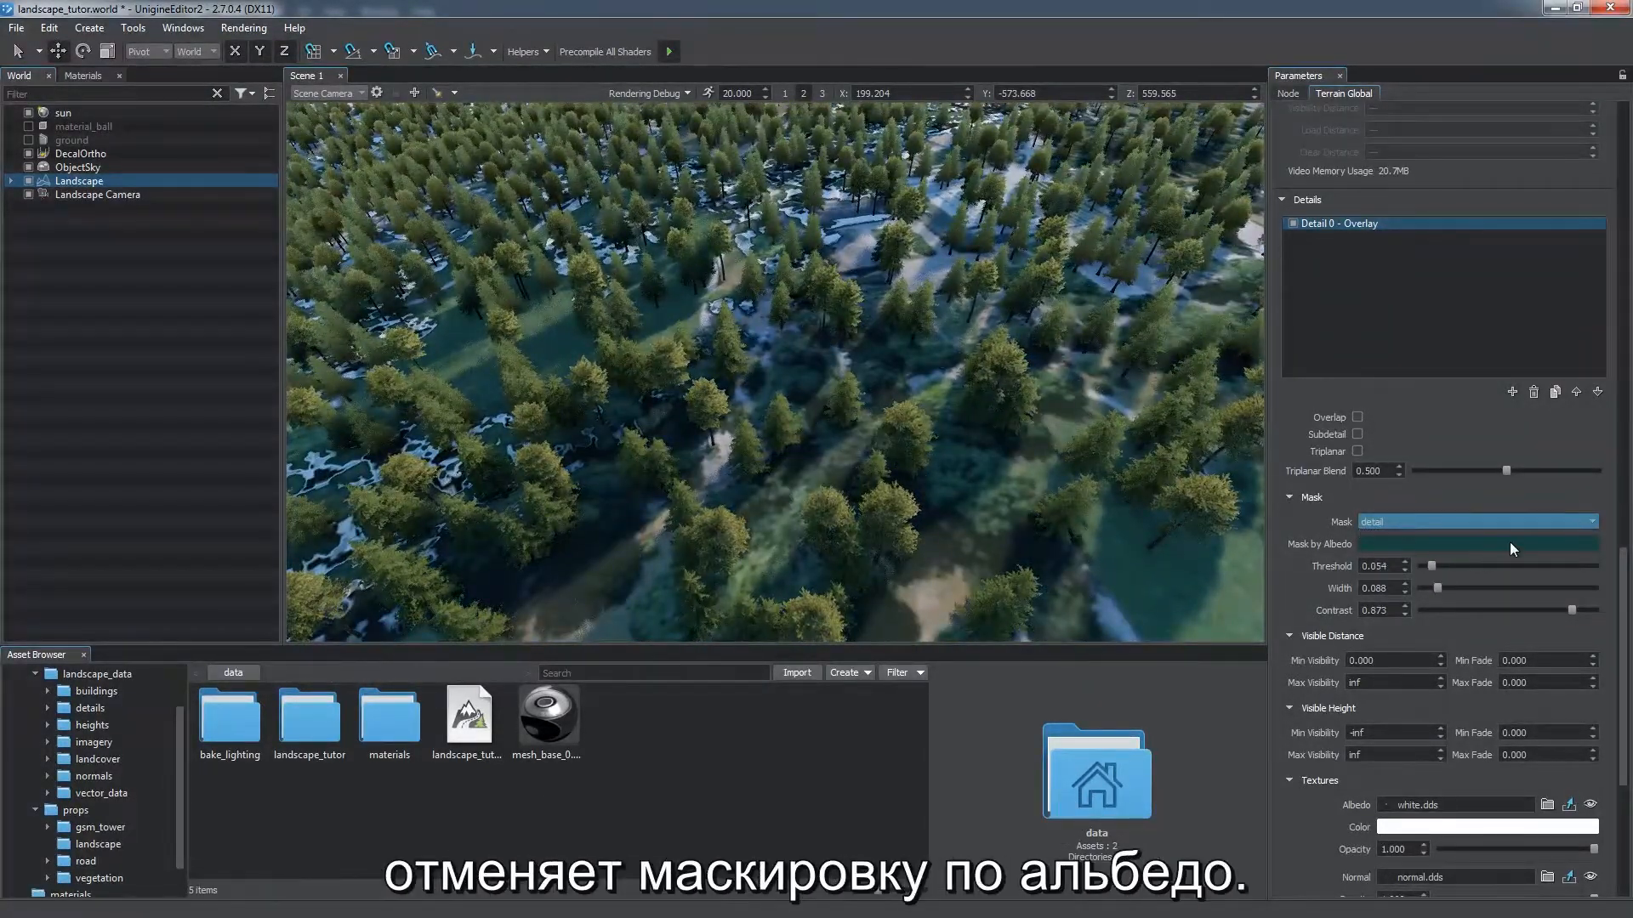
{"action": "left_click", "coordinate": [1508, 543]}
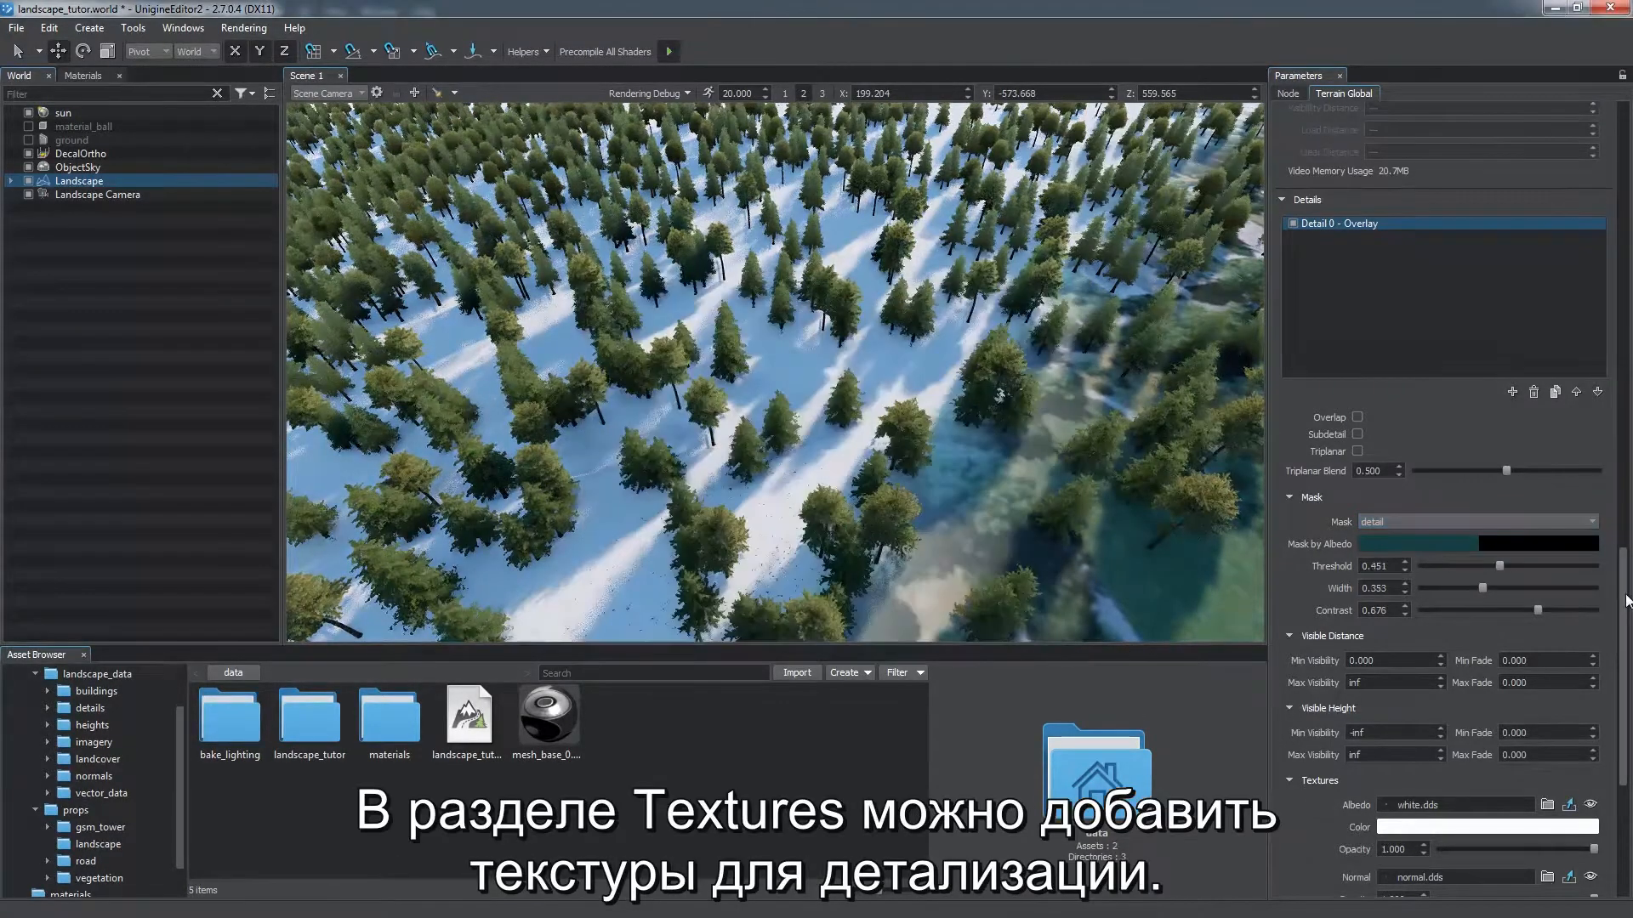
Step: Assign grass_1_alb.jpg as albedo and grass_1_n.tga as normal texture of the detail layer, and update the texture arrays
{"action": "scroll", "coordinate": [1619, 695], "scroll_direction": "down", "scroll_amount": 7}
{"action": "scroll", "coordinate": [1618, 695], "scroll_direction": "down", "scroll_amount": 1}
{"action": "left_click", "coordinate": [102, 844]}
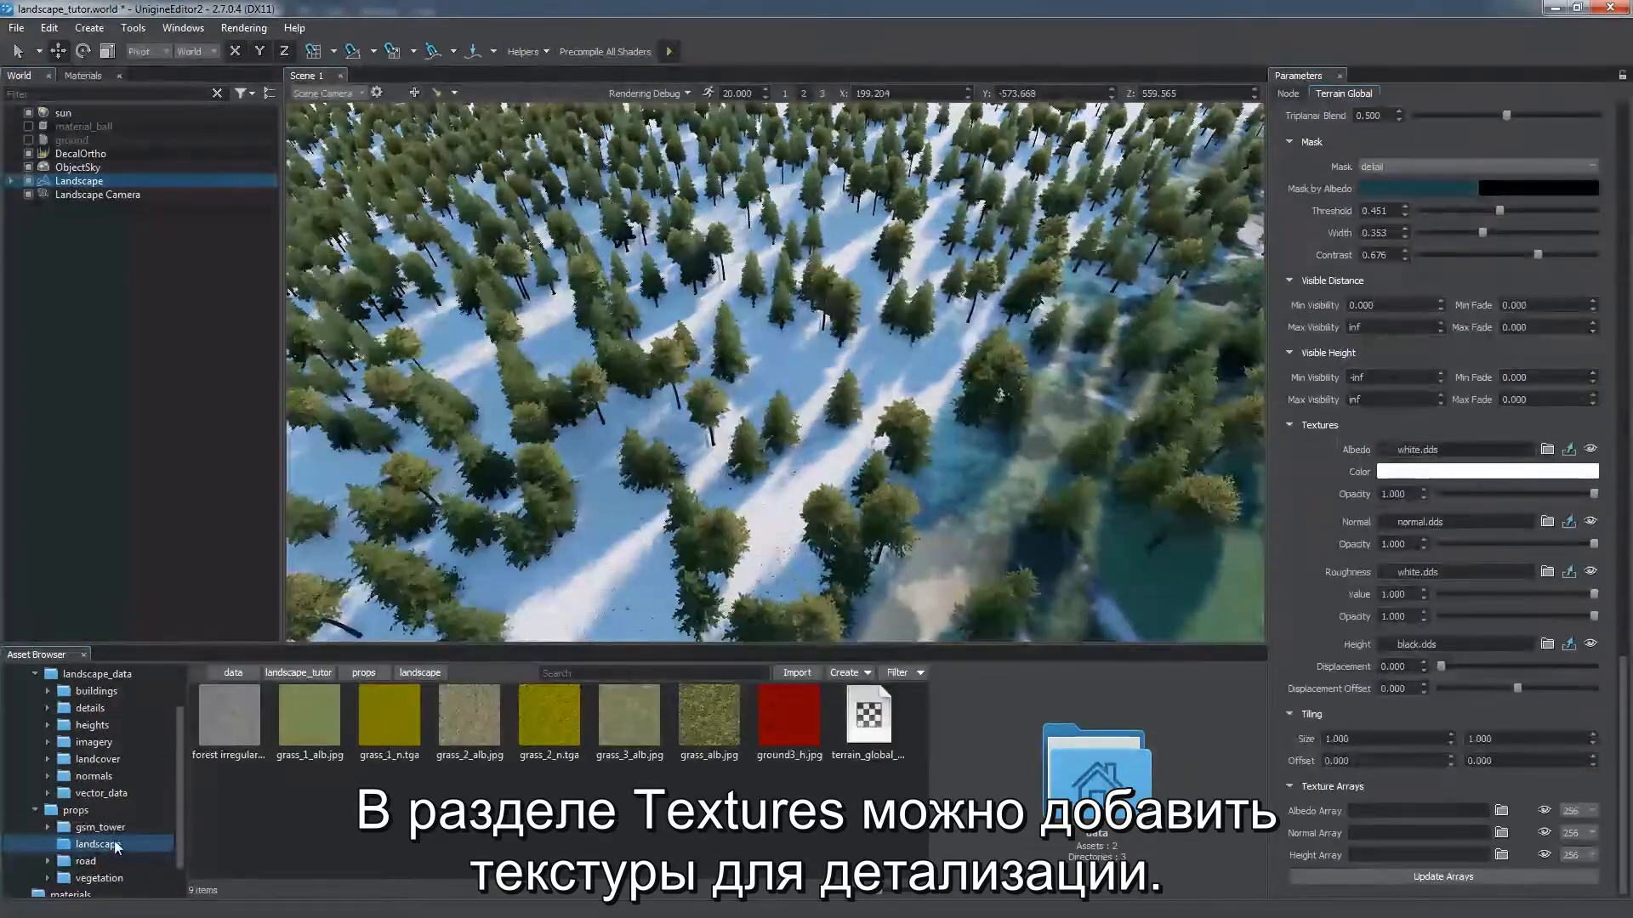
{"action": "left_click_drag", "start_coordinate": [315, 727], "coordinate": [1437, 450]}
{"action": "left_click_drag", "start_coordinate": [387, 727], "coordinate": [1400, 522]}
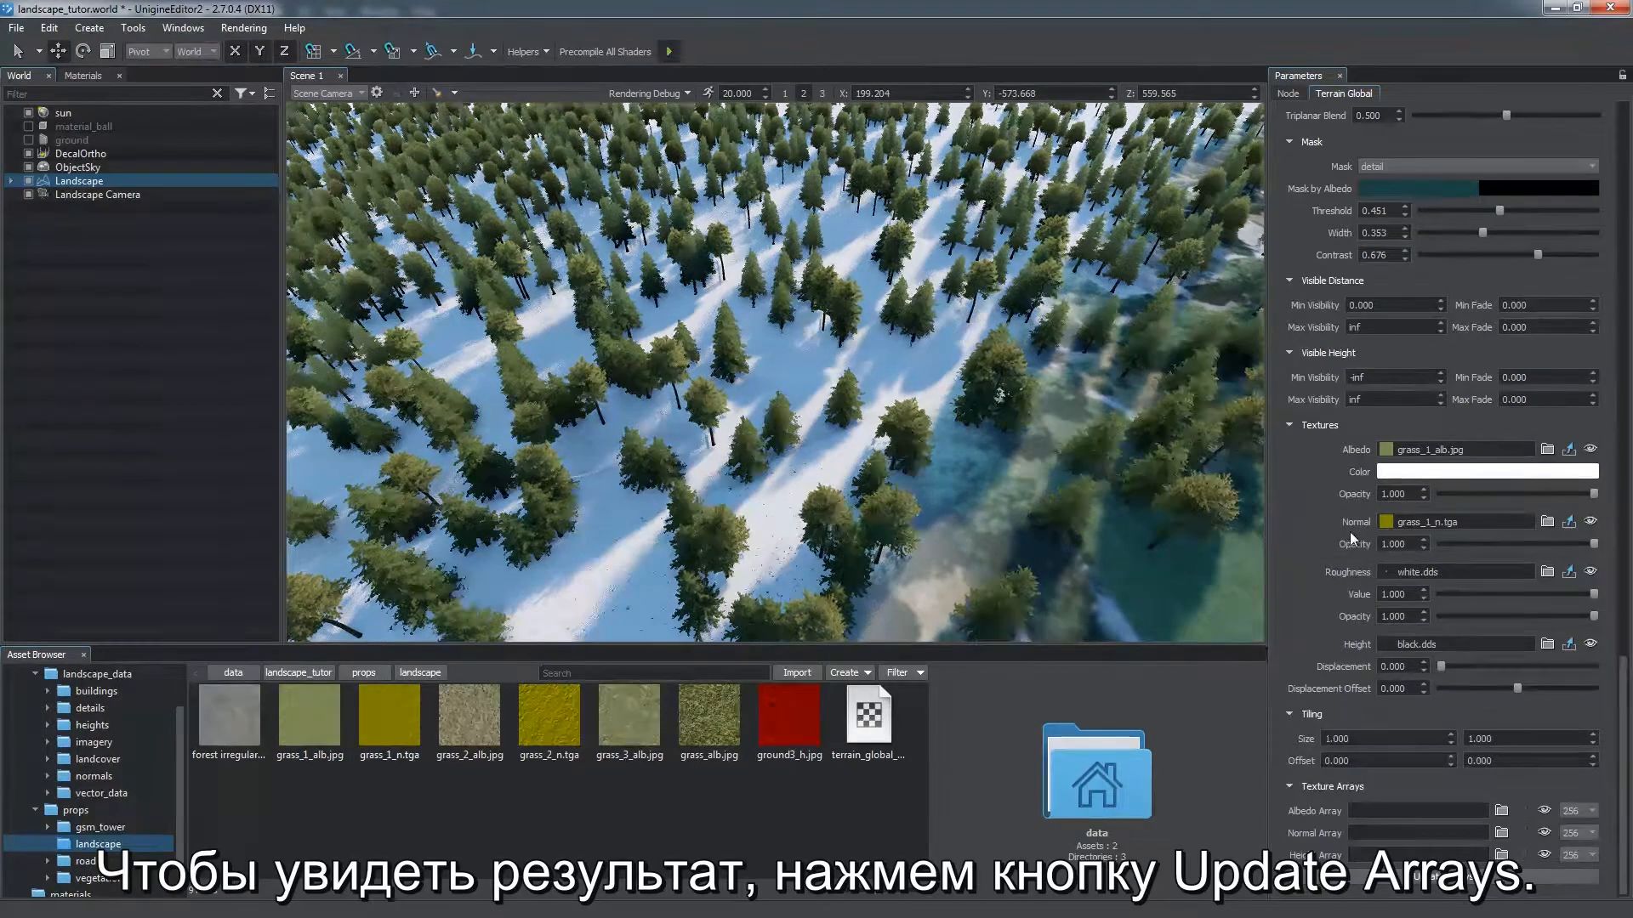
{"action": "left_click", "coordinate": [1362, 879]}
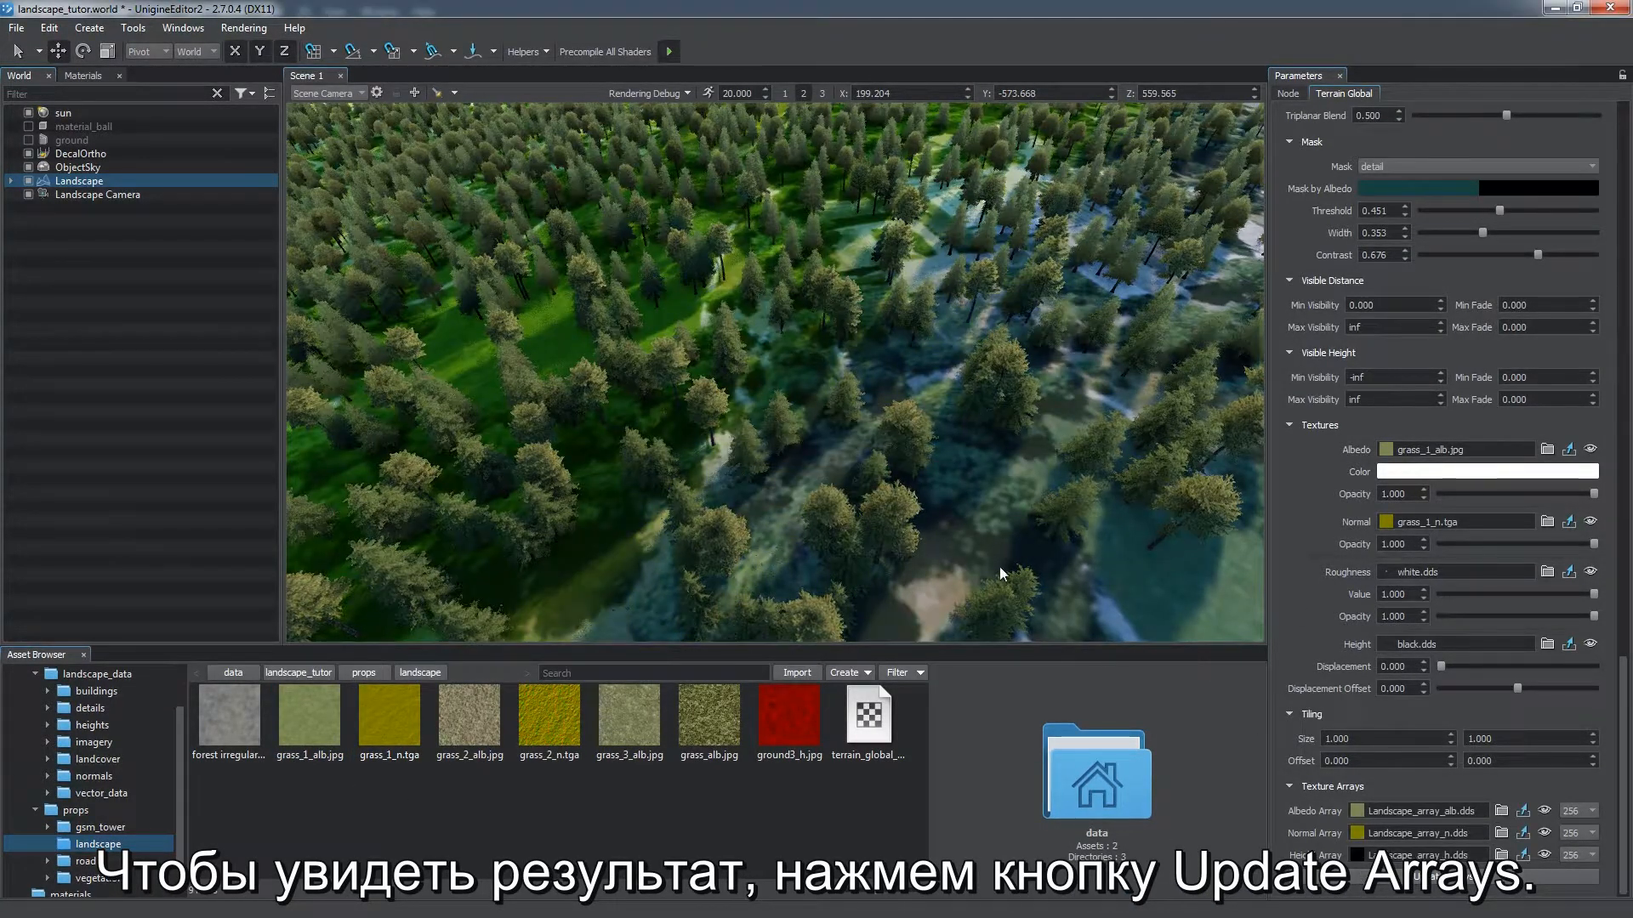
Step: Set the tiling size of the detail textures to 3 in both directions
{"action": "right_click_drag", "start_coordinate": [977, 529], "coordinate": [873, 512]}
{"action": "key", "text": "w"}
{"action": "left_click_drag", "start_coordinate": [1383, 738], "coordinate": [1281, 736]}
{"action": "type", "text": "3"}
{"action": "key", "text": "Tab"}
{"action": "type", "text": "3"}
{"action": "key", "text": "Return"}
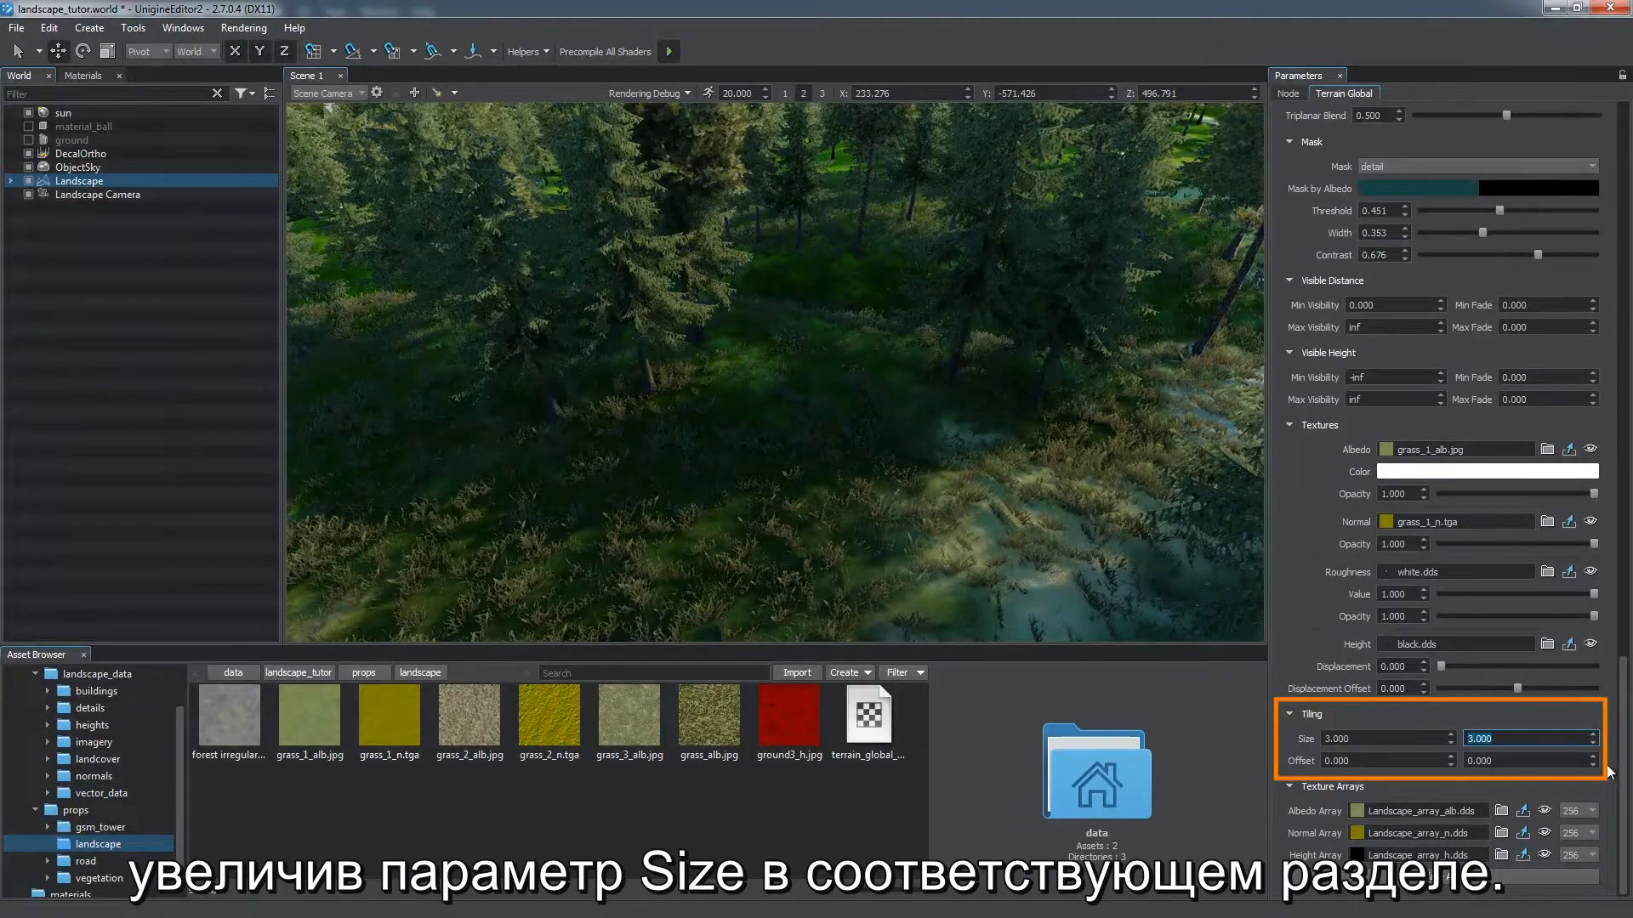
Step: Enable Overlap for the detail layer and try its albedo opacity setting, keeping it at 1.000
{"action": "left_click_drag", "start_coordinate": [1620, 780], "coordinate": [1623, 612]}
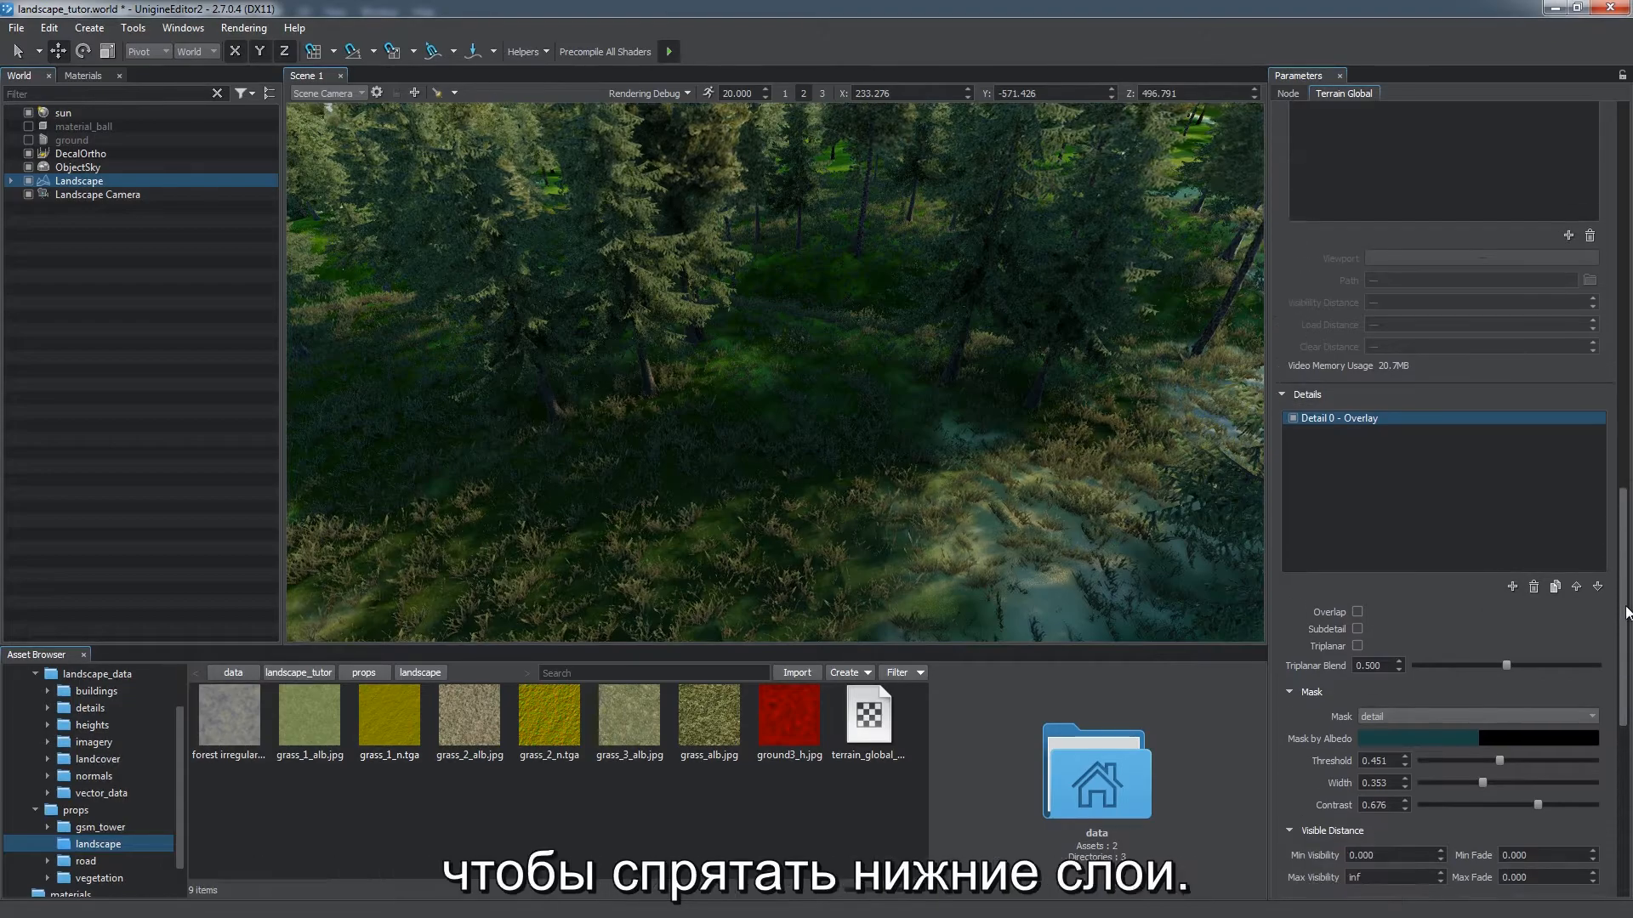
{"action": "left_click", "coordinate": [1358, 610]}
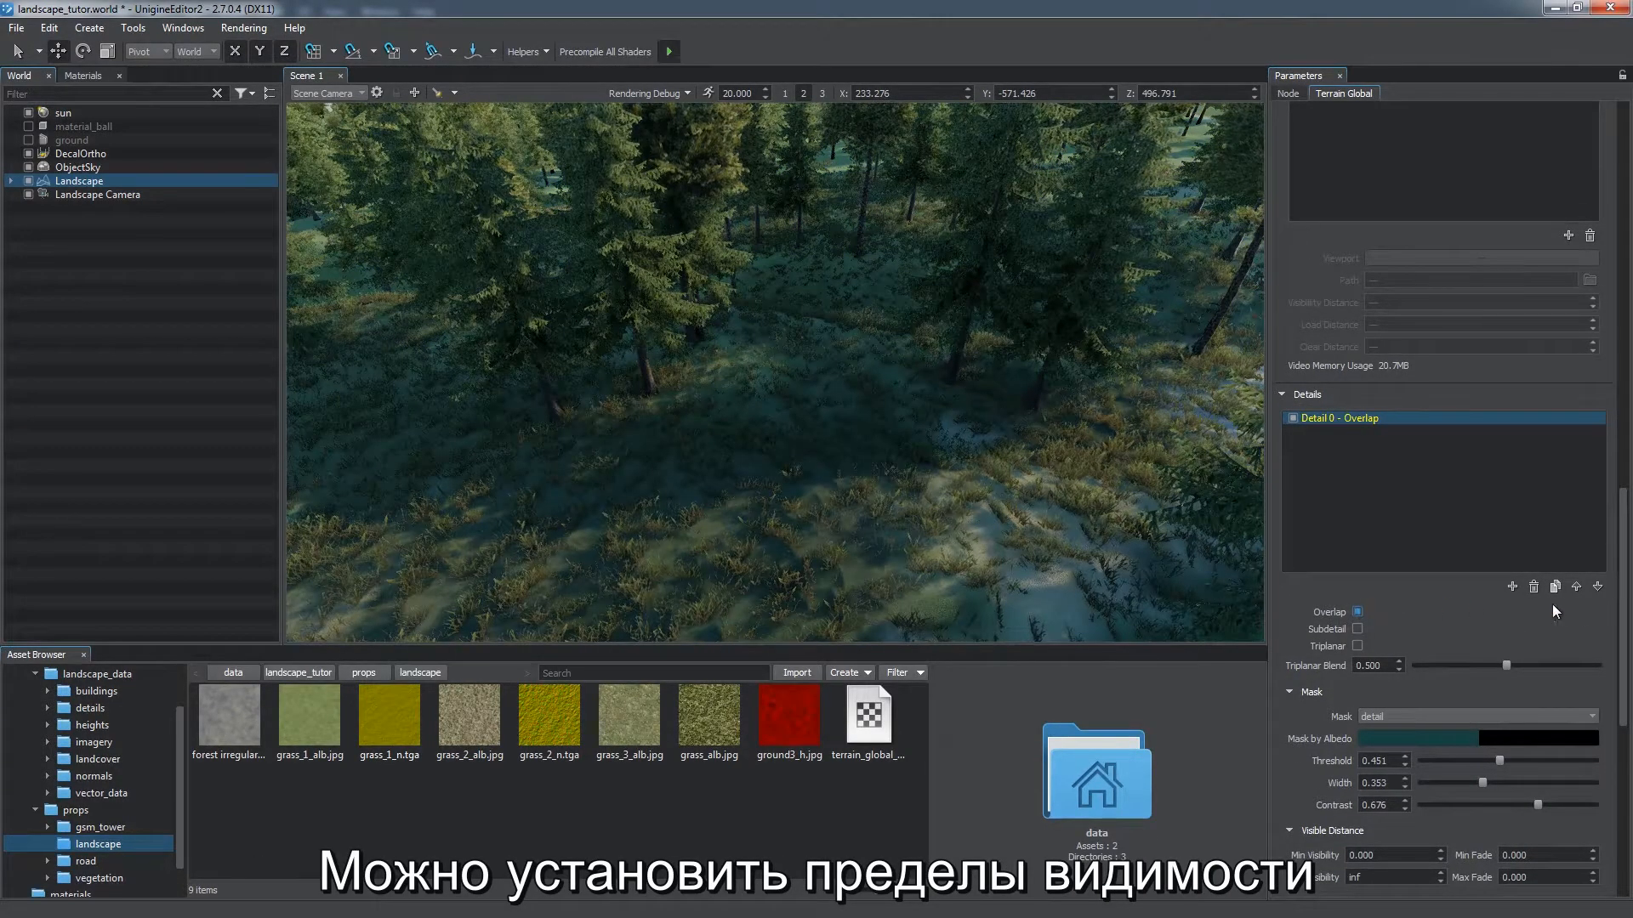
{"action": "left_click_drag", "start_coordinate": [1622, 575], "coordinate": [1622, 630]}
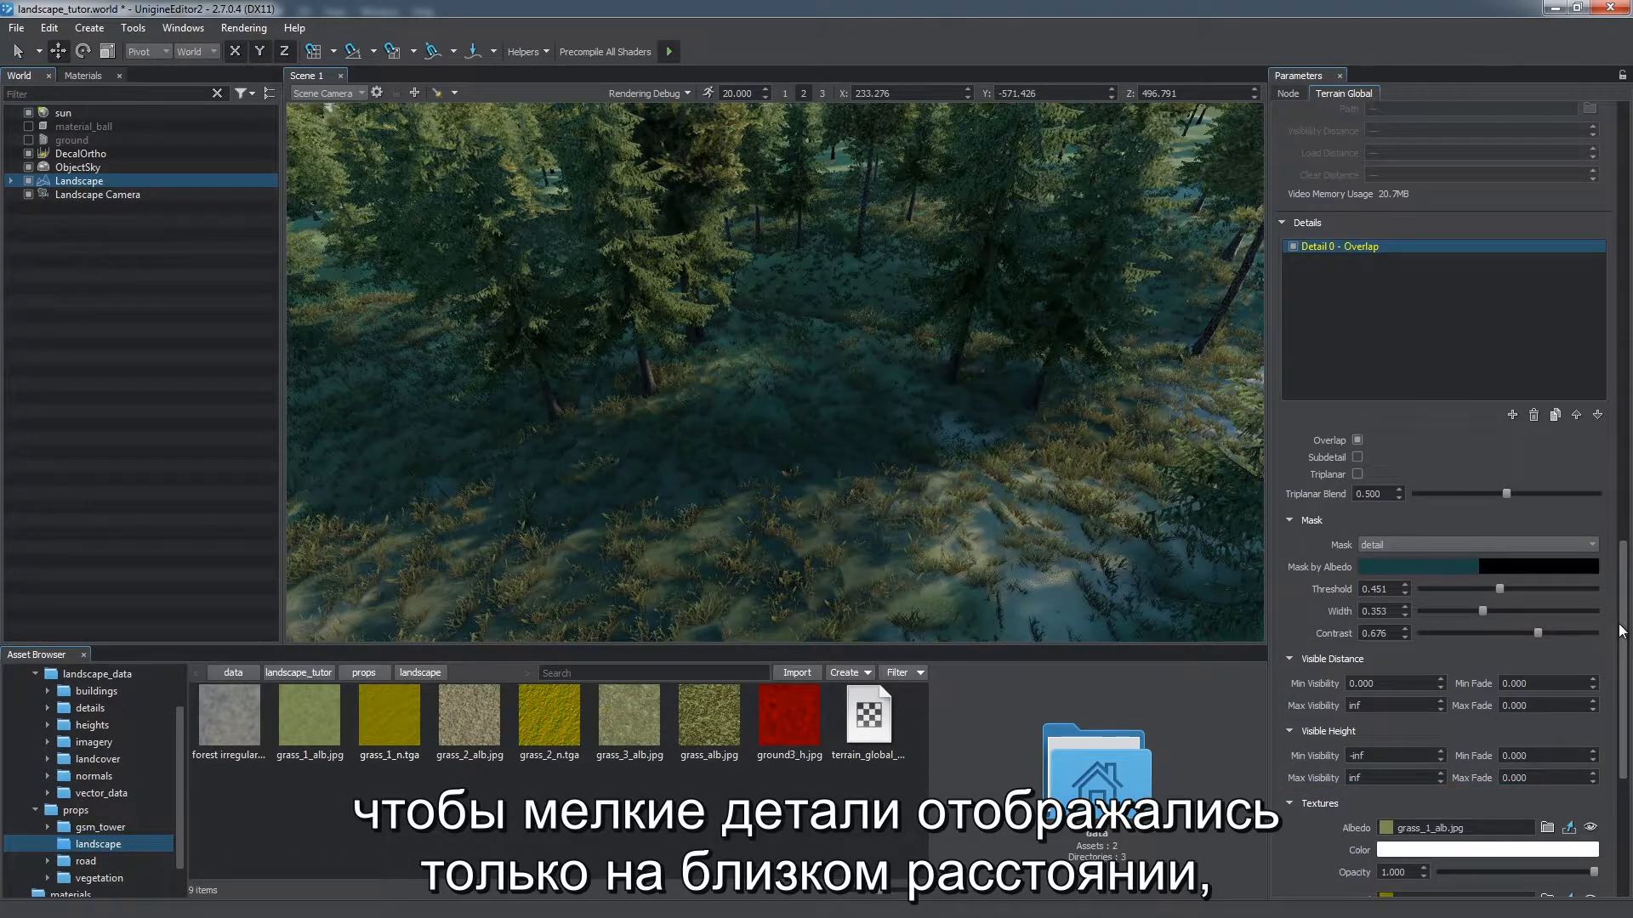
{"action": "left_click_drag", "start_coordinate": [1623, 630], "coordinate": [1620, 713]}
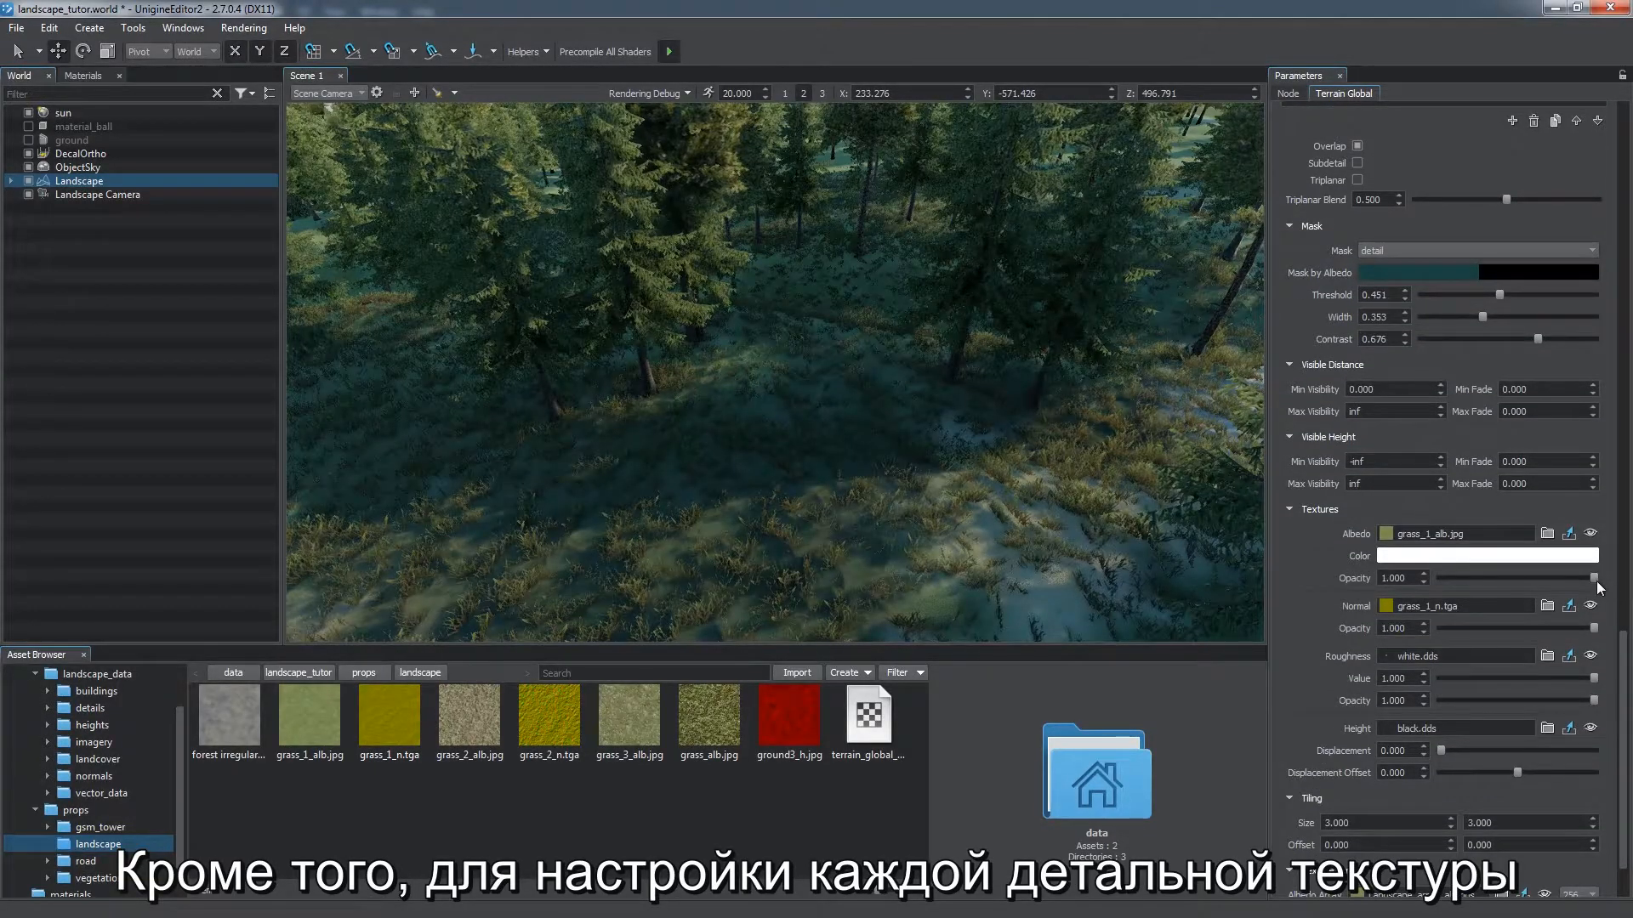
{"action": "left_click_drag", "start_coordinate": [1595, 587], "coordinate": [1607, 587]}
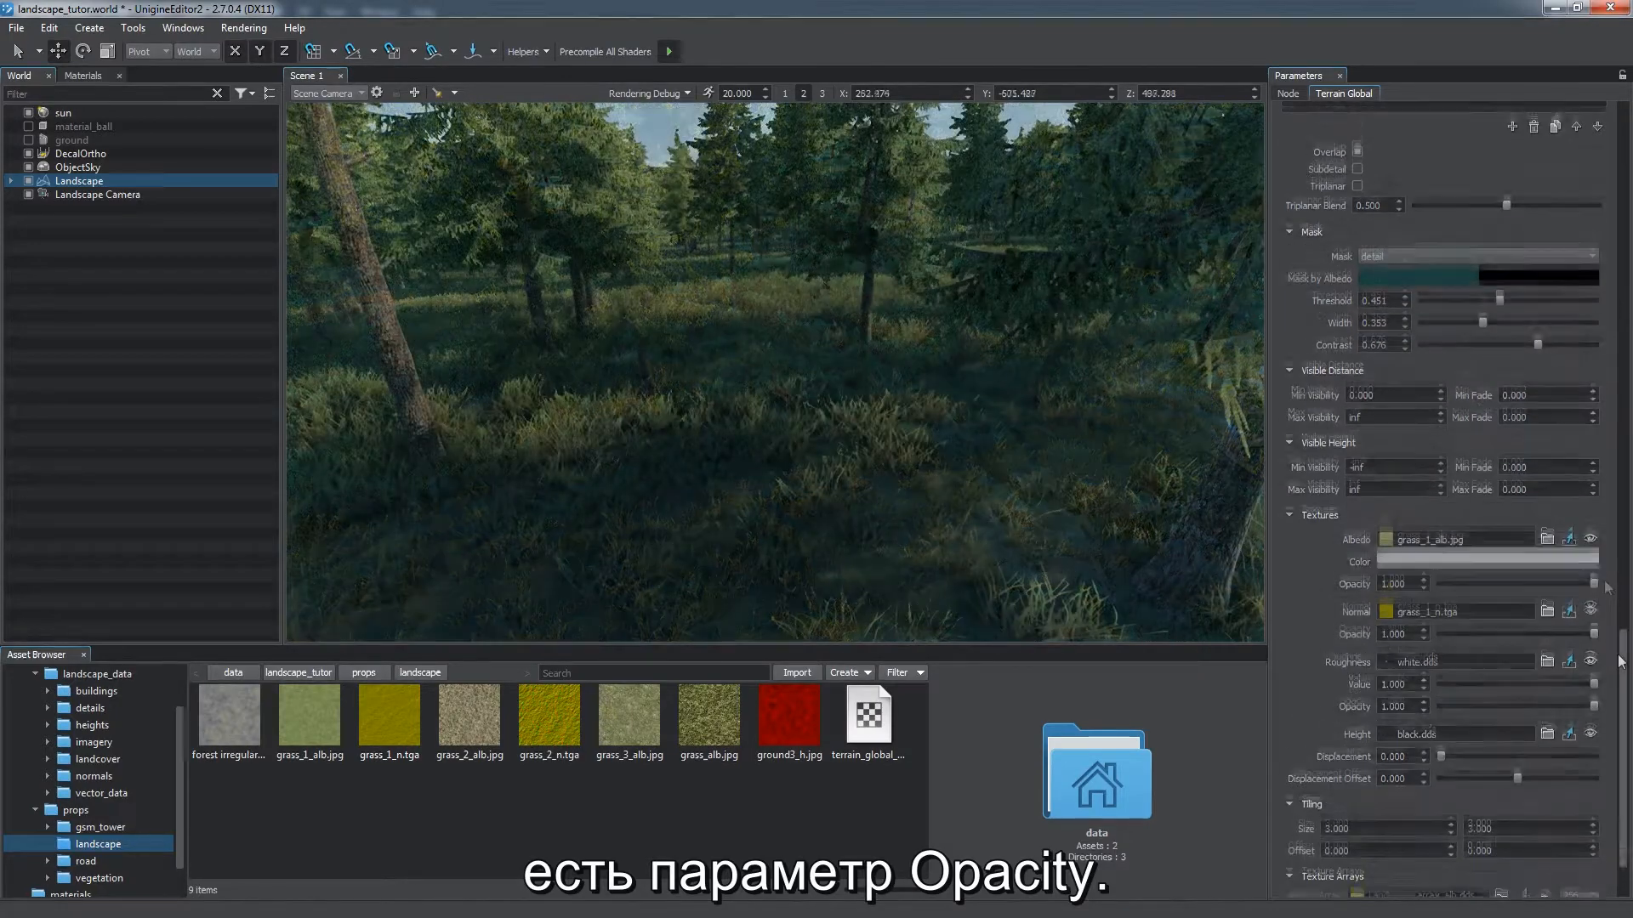
Step: Add a second detail layer to the terrain and enable its Subdetail and Overlap options
{"action": "scroll", "coordinate": [1596, 520], "scroll_direction": "up", "scroll_amount": 8}
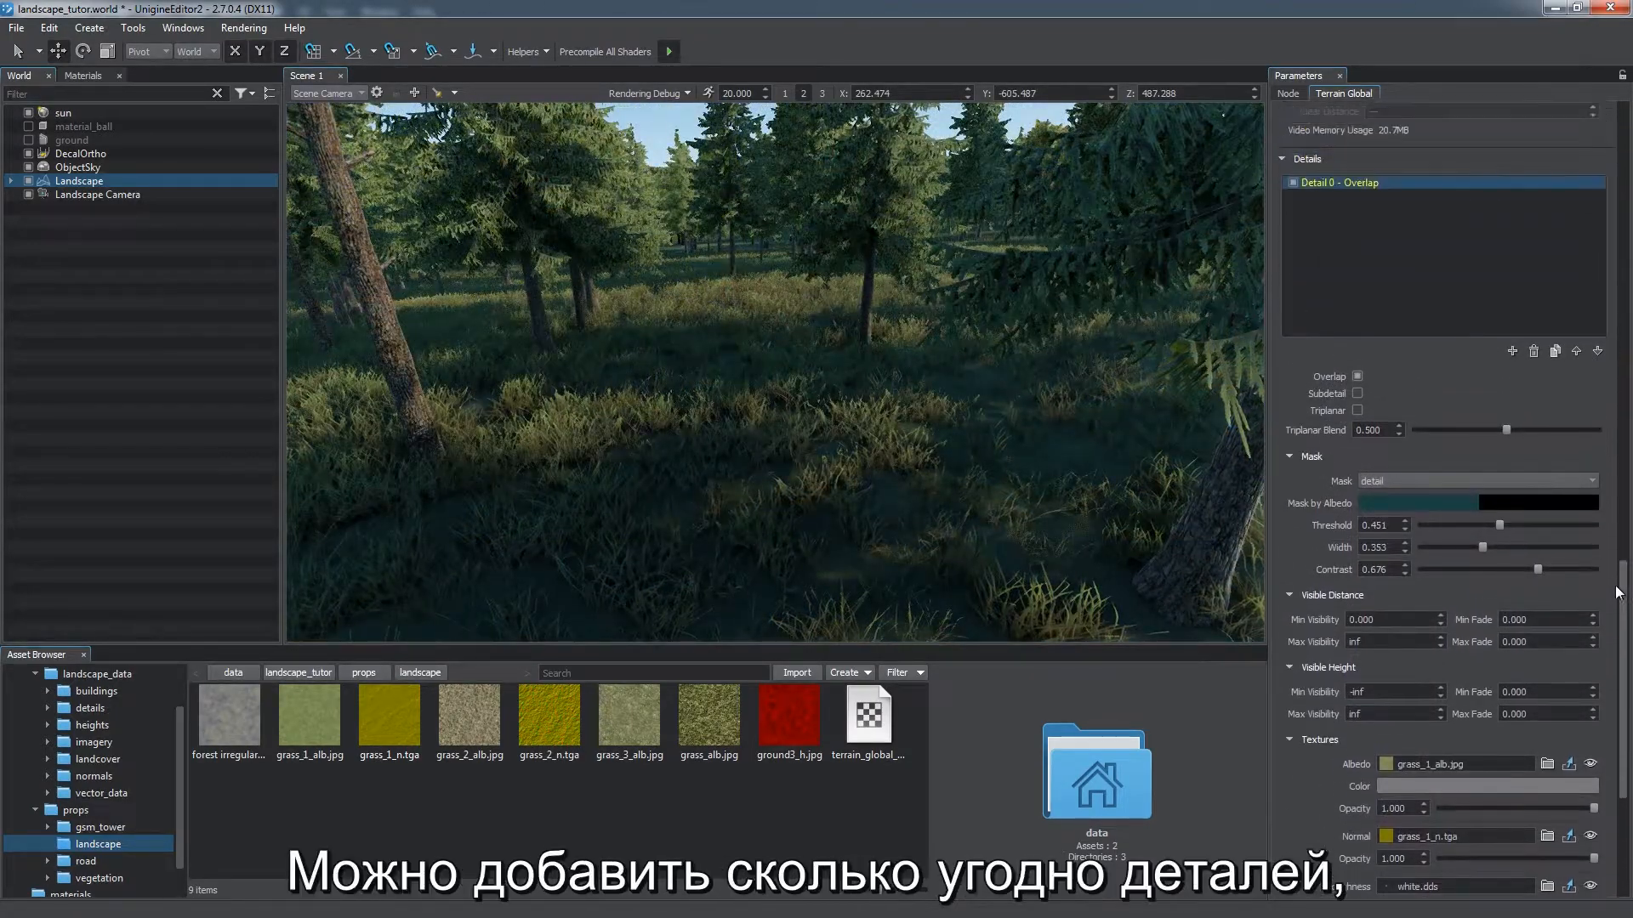
{"action": "left_click", "coordinate": [1512, 517]}
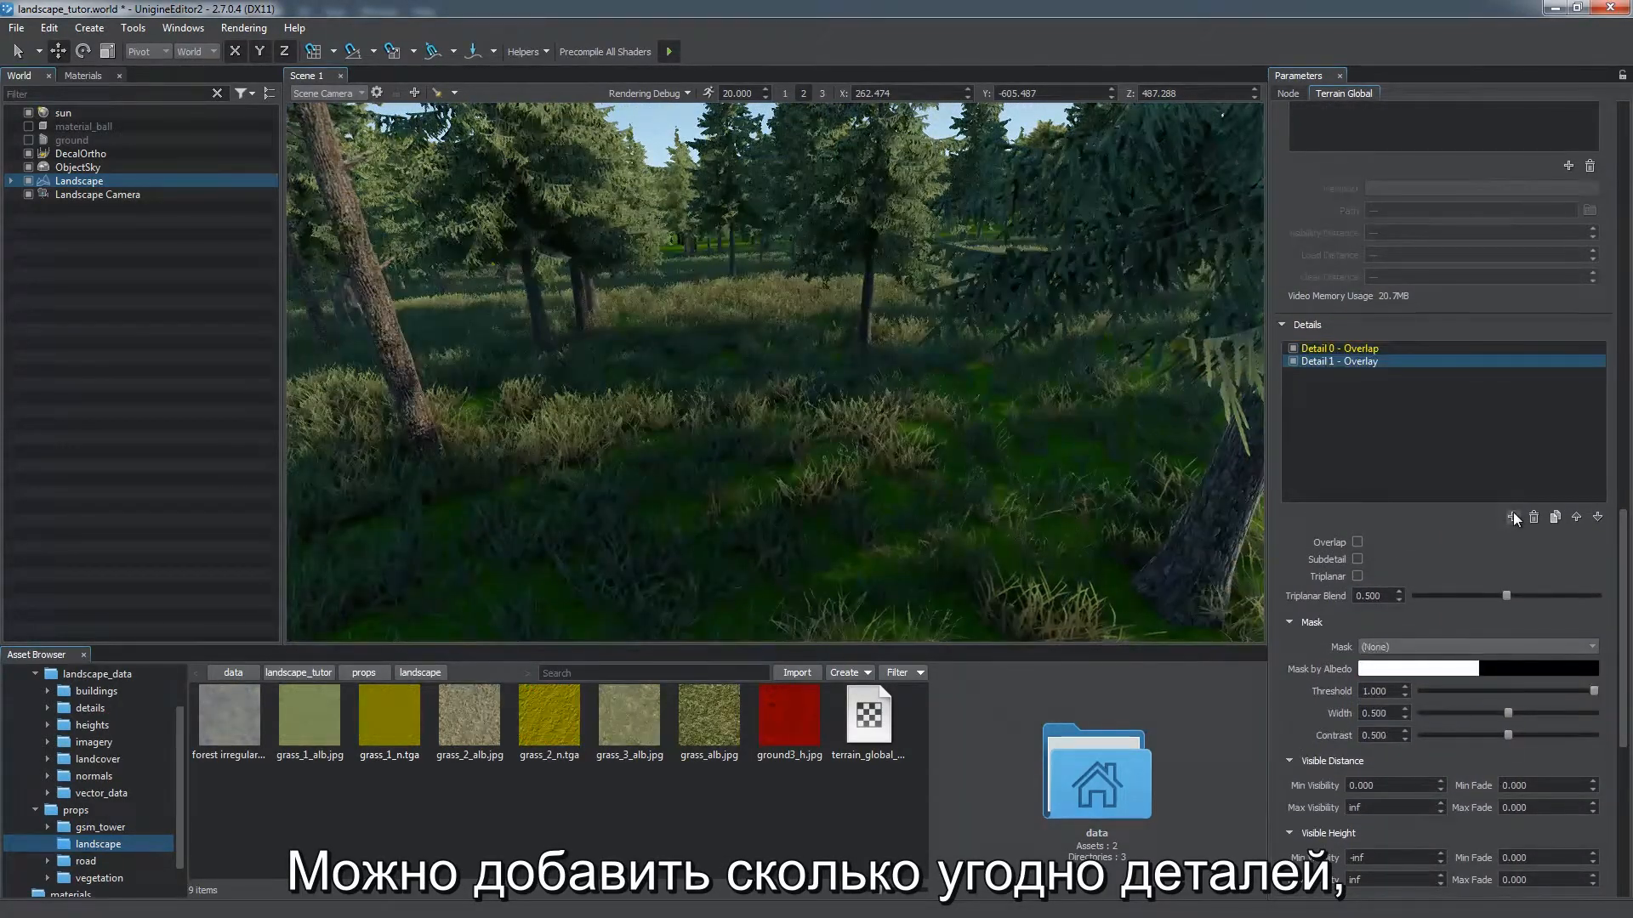
{"action": "left_click", "coordinate": [1357, 559]}
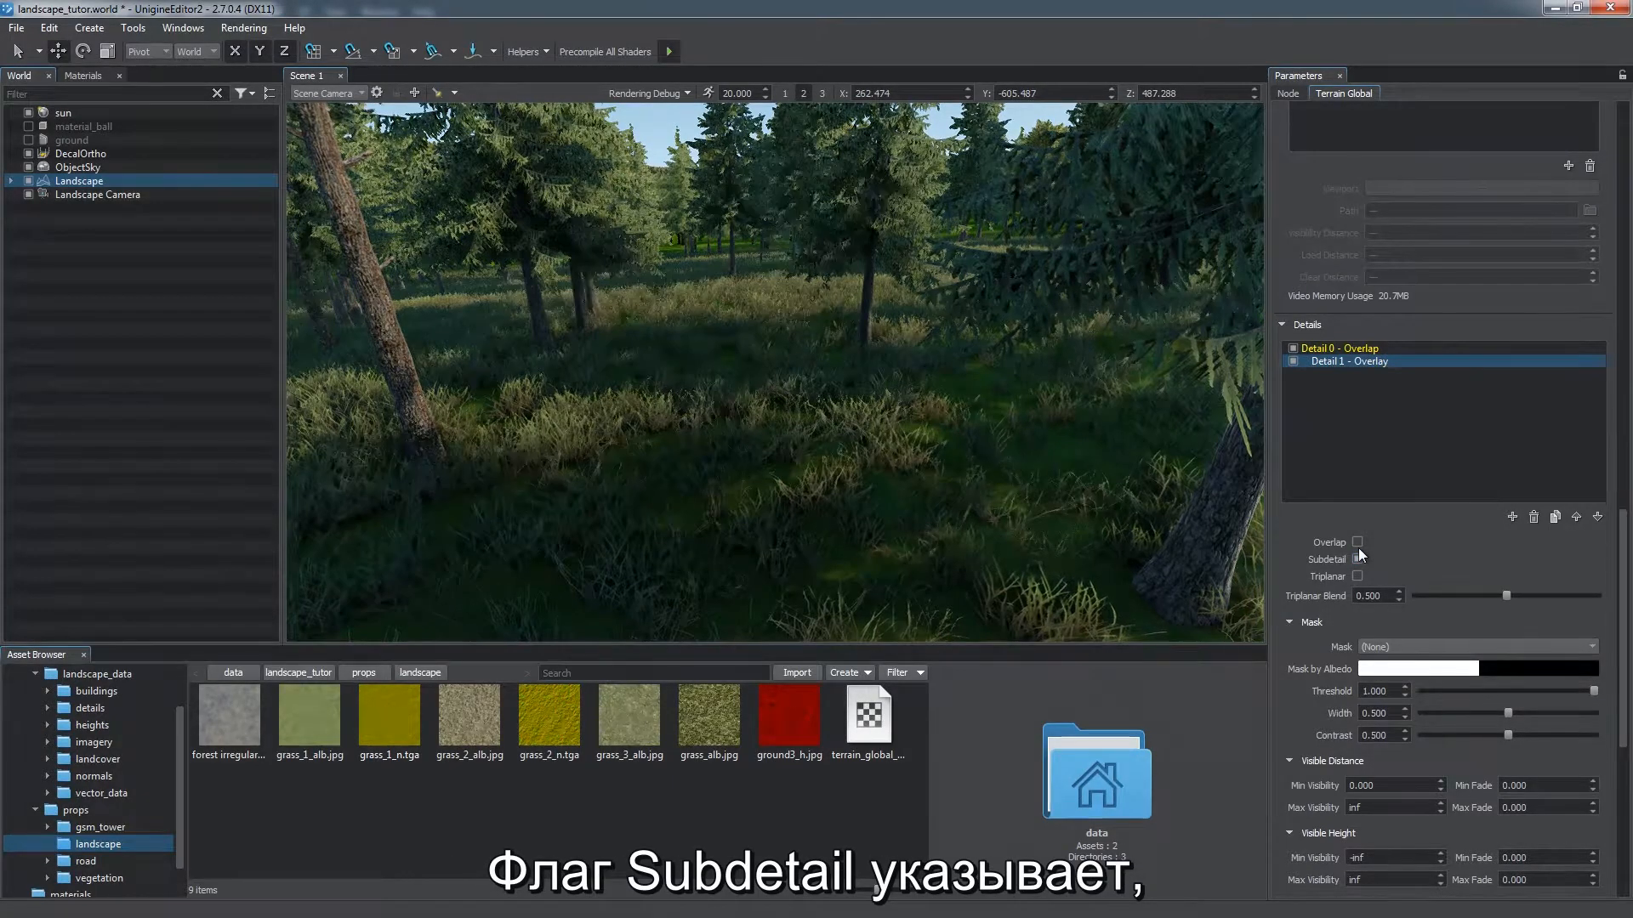
{"action": "left_click", "coordinate": [1357, 542]}
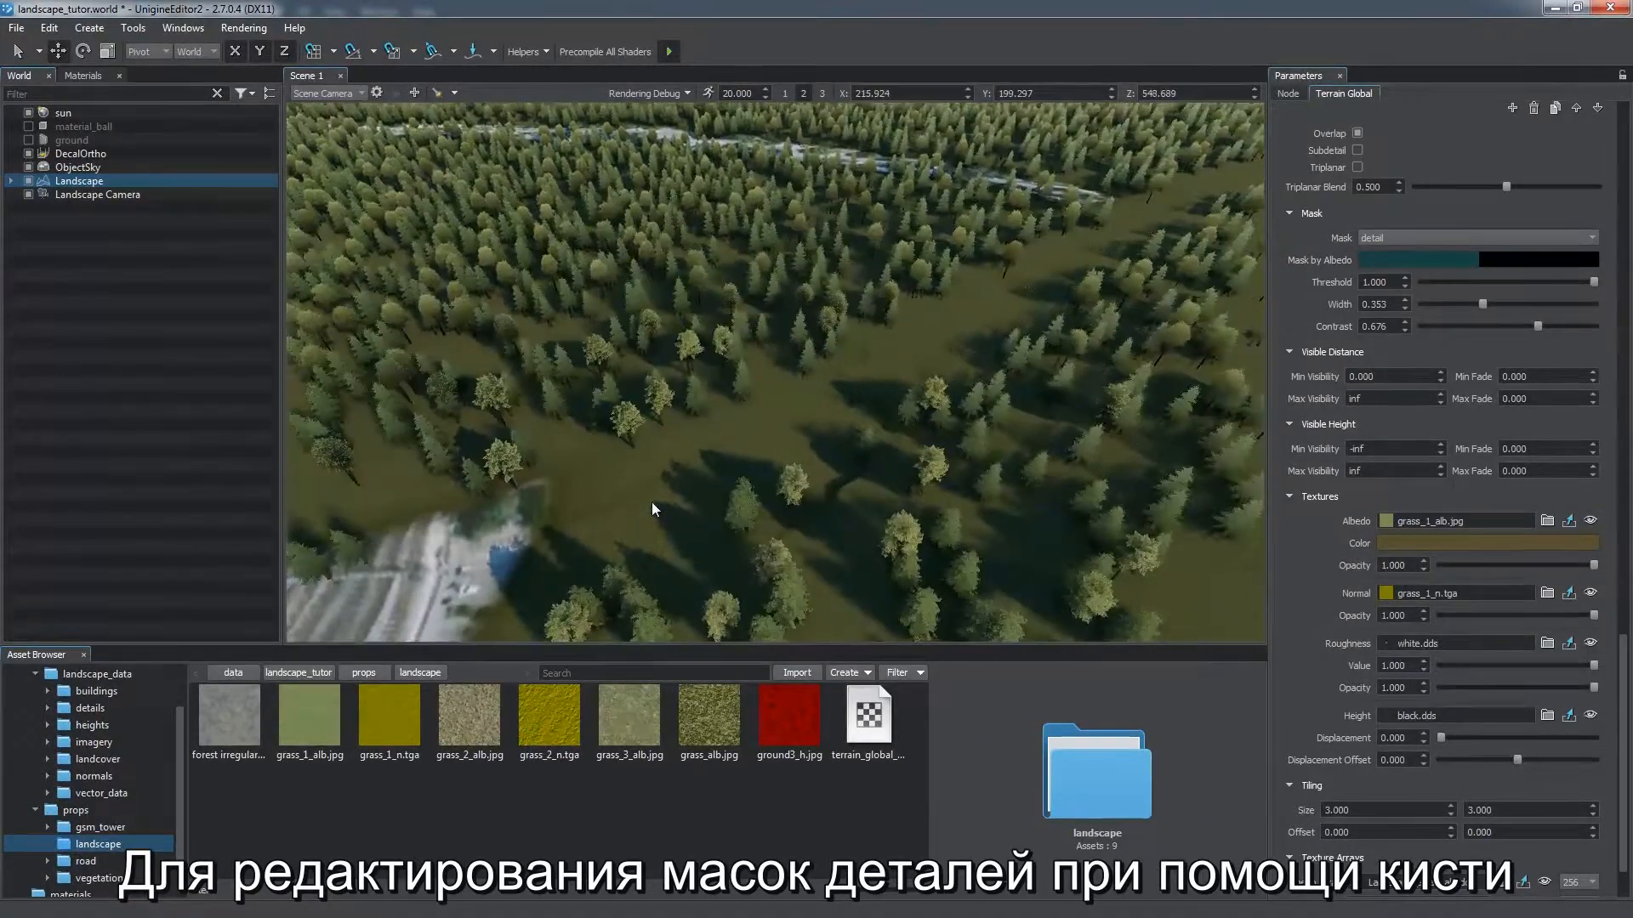
Step: Open the Terrain Editor for brush editing of the Landscape and switch it to mask editing mode
{"action": "left_click_drag", "start_coordinate": [1621, 680], "coordinate": [1622, 144]}
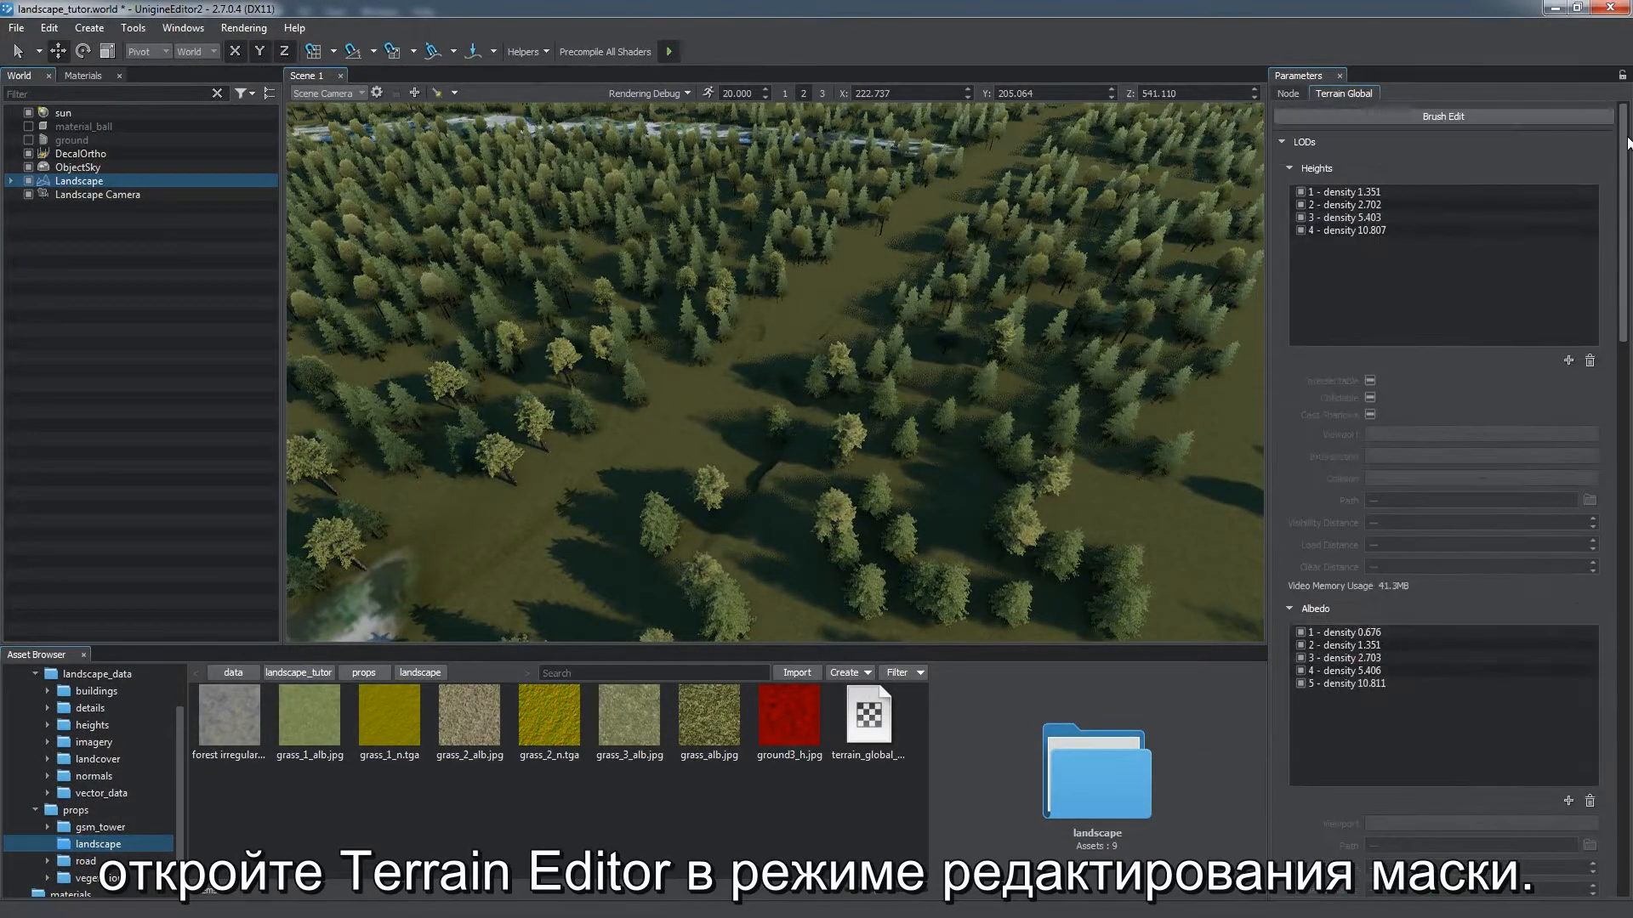
{"action": "left_click", "coordinate": [1475, 114]}
{"action": "left_click", "coordinate": [64, 308]}
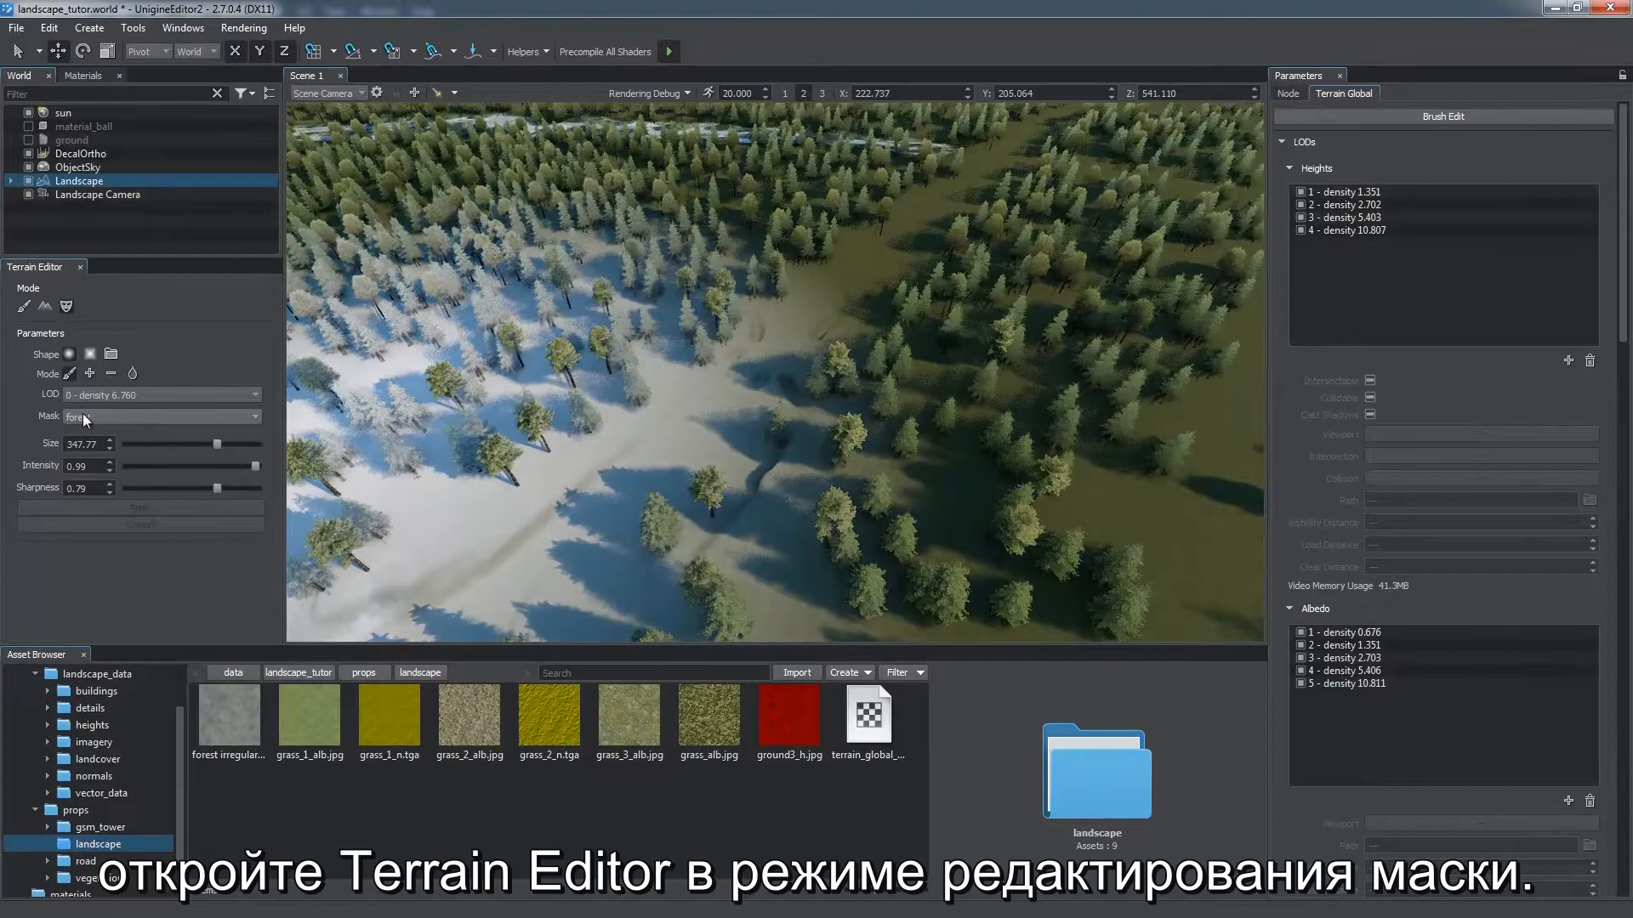
Step: Paint on the terrain's detail mask with a brush of size about 65 and intensity 0.08
{"action": "left_click", "coordinate": [83, 413]}
{"action": "left_click", "coordinate": [78, 442]}
{"action": "mouse_move", "coordinate": [255, 466]}
{"action": "left_mouse_down"}
{"action": "mouse_move", "coordinate": [138, 466]}
{"action": "mouse_move", "coordinate": [171, 444]}
{"action": "mouse_move", "coordinate": [143, 444]}
{"action": "left_mouse_up"}
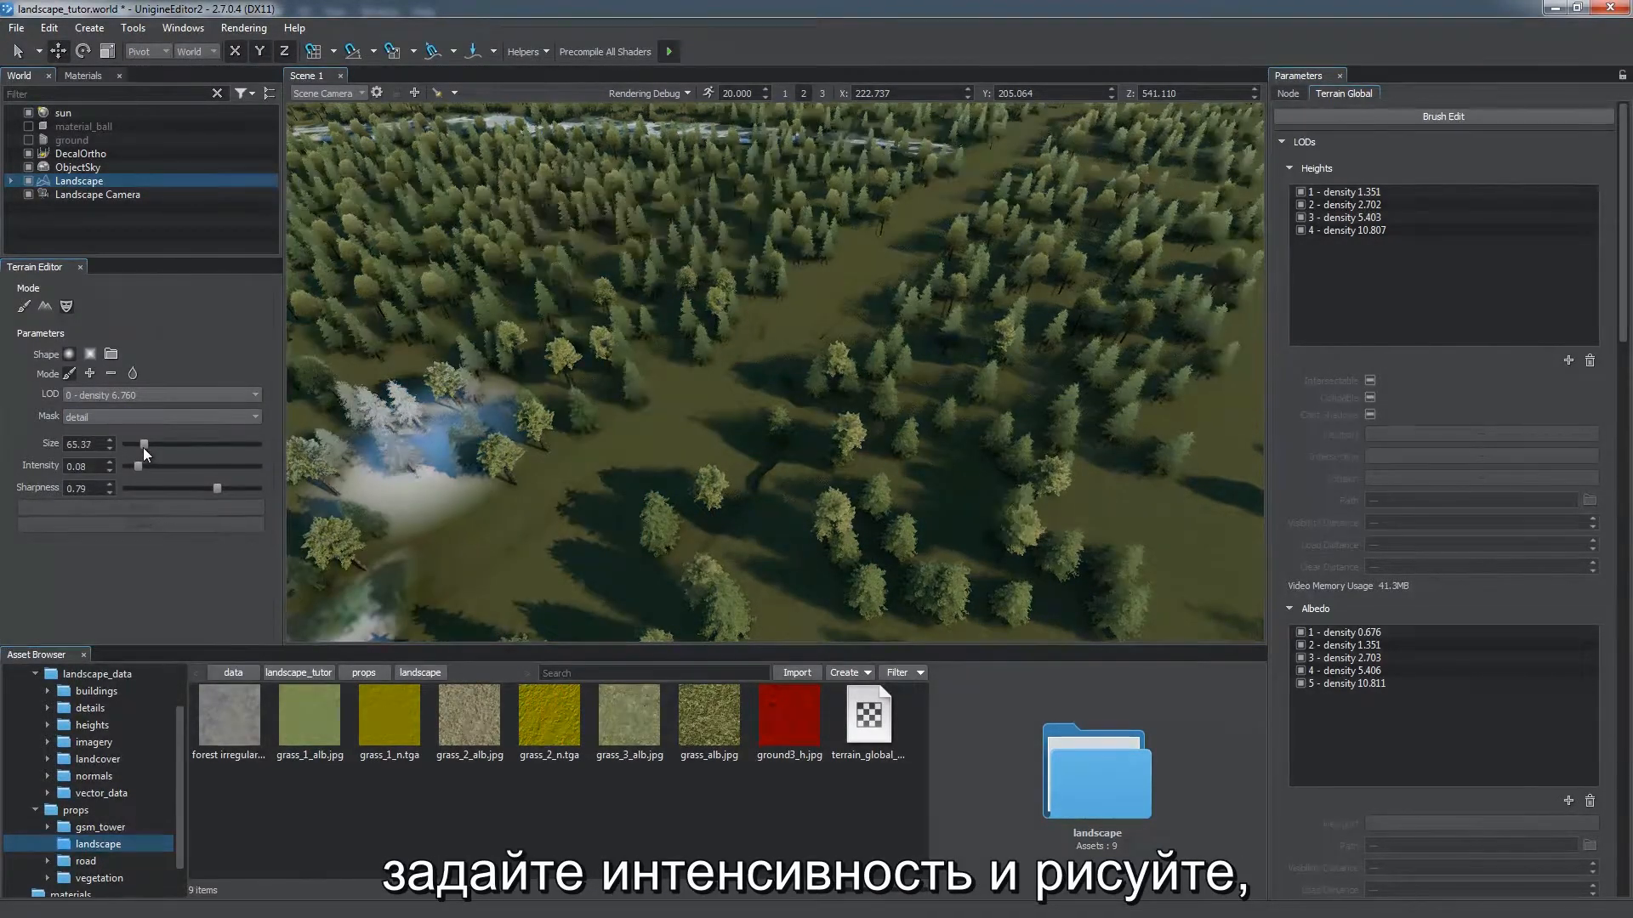
{"action": "mouse_move", "coordinate": [476, 570]}
{"action": "left_mouse_down", "text": "alt"}
{"action": "mouse_move", "coordinate": [921, 238]}
{"action": "mouse_move", "coordinate": [533, 552]}
{"action": "mouse_move", "coordinate": [636, 370]}
{"action": "mouse_move", "coordinate": [788, 237]}
{"action": "mouse_move", "coordinate": [650, 316]}
{"action": "mouse_move", "coordinate": [918, 277]}
{"action": "mouse_move", "coordinate": [701, 504]}
{"action": "left_mouse_up", "text": "alt"}
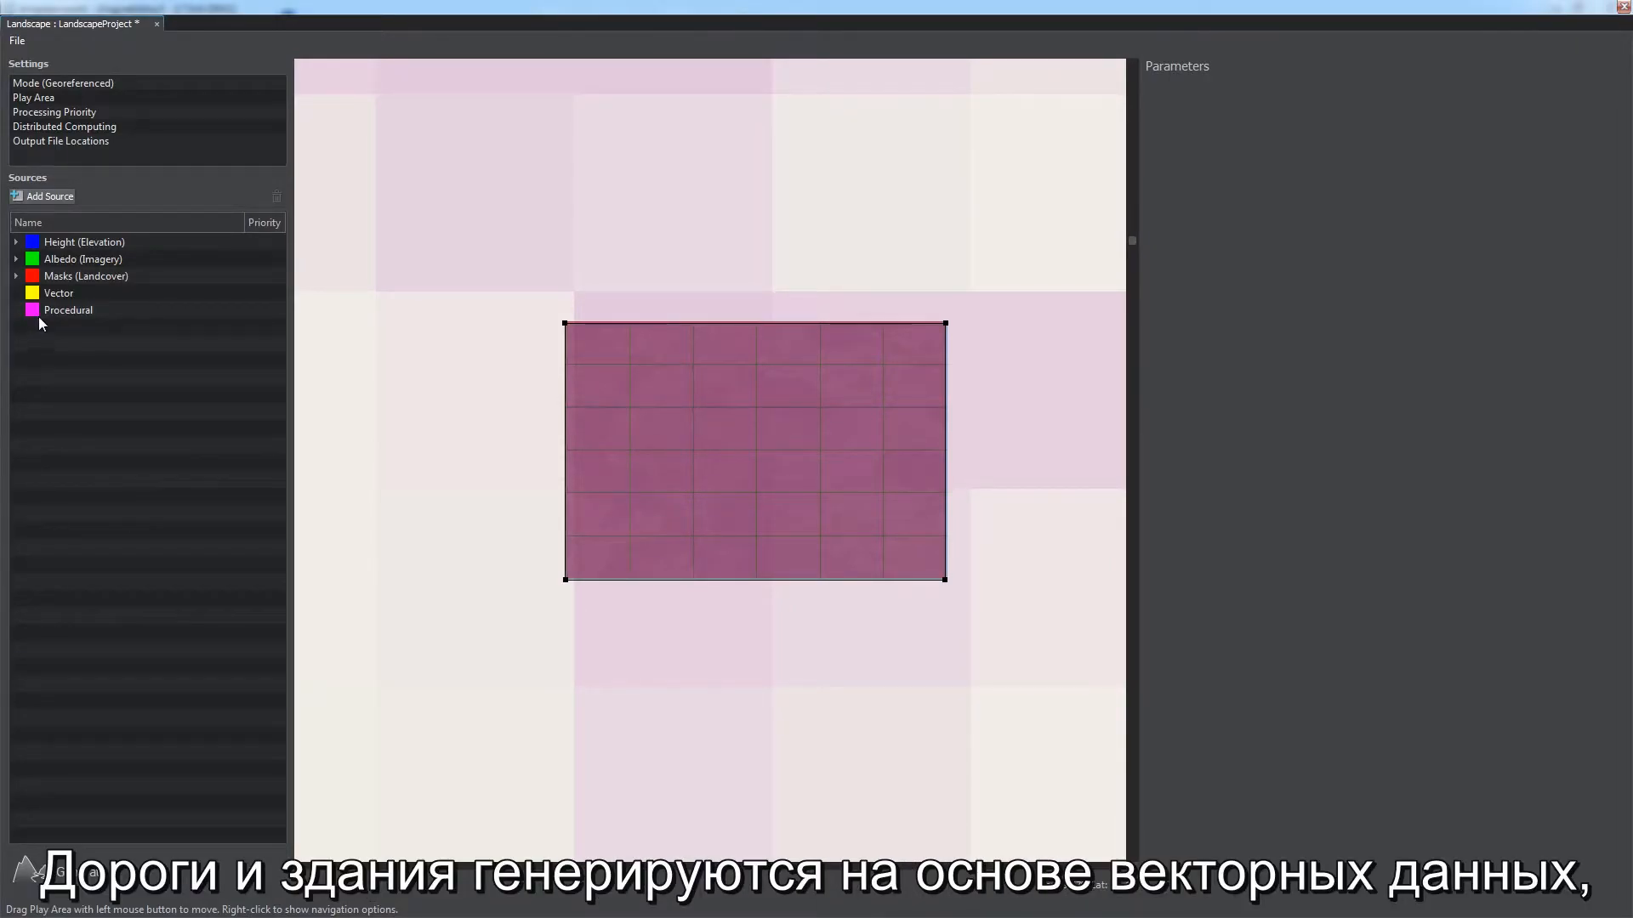
Step: Add a vector data source named roads1 to the landscape project from roads1.shp
{"action": "left_click", "coordinate": [59, 295]}
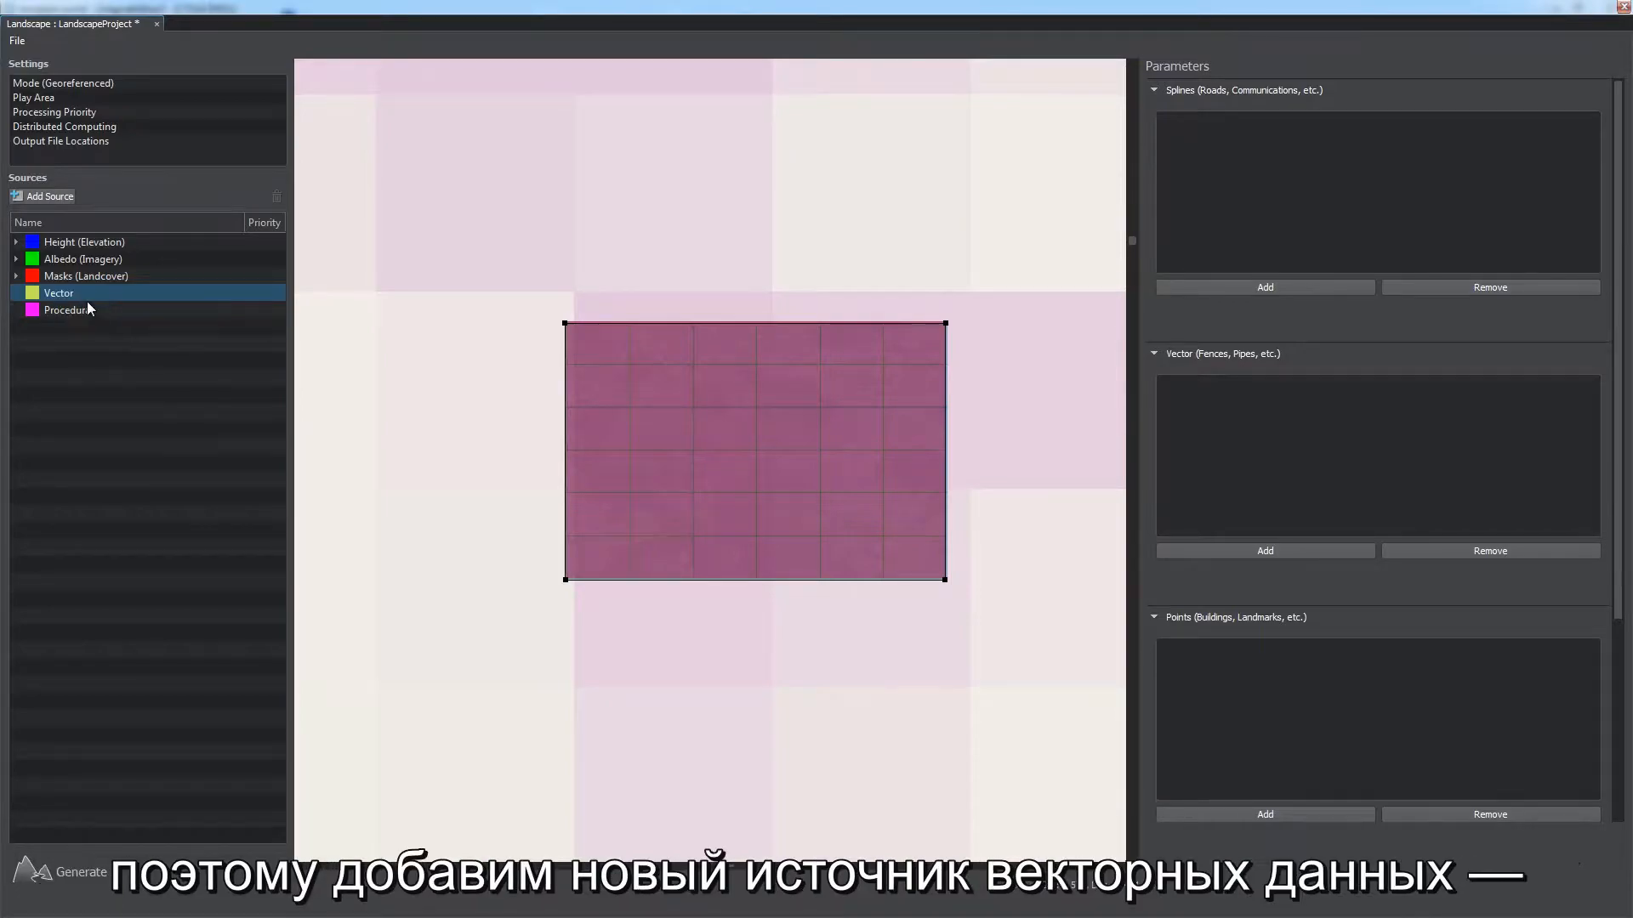
{"action": "double_click", "coordinate": [59, 295]}
{"action": "left_click", "coordinate": [968, 464]}
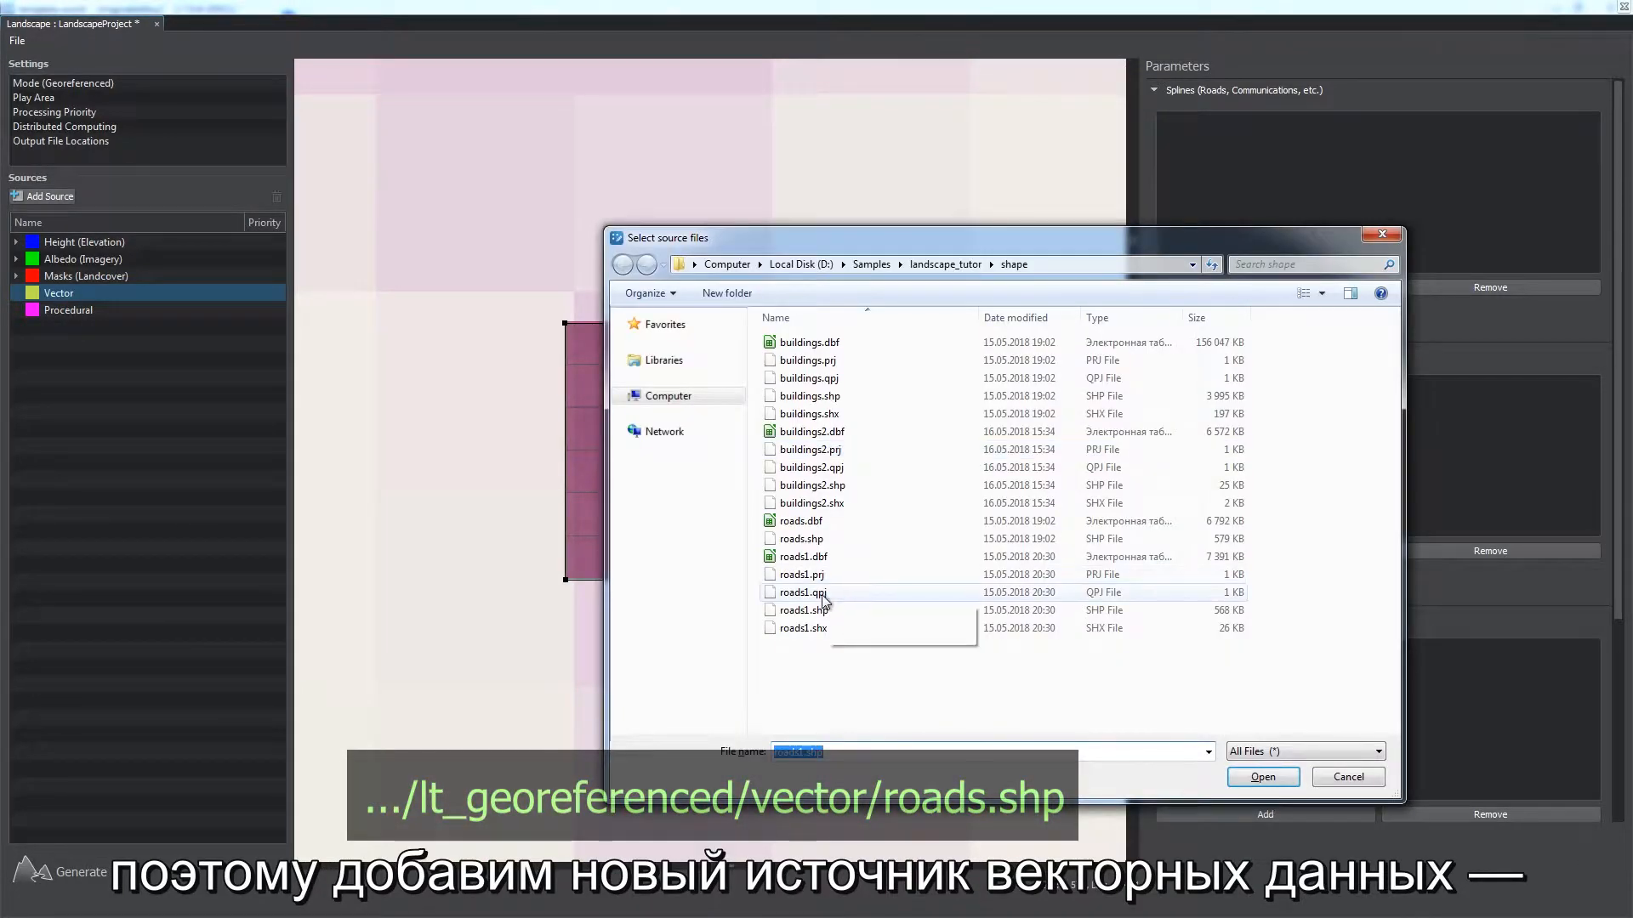
{"action": "left_click", "coordinate": [1263, 776]}
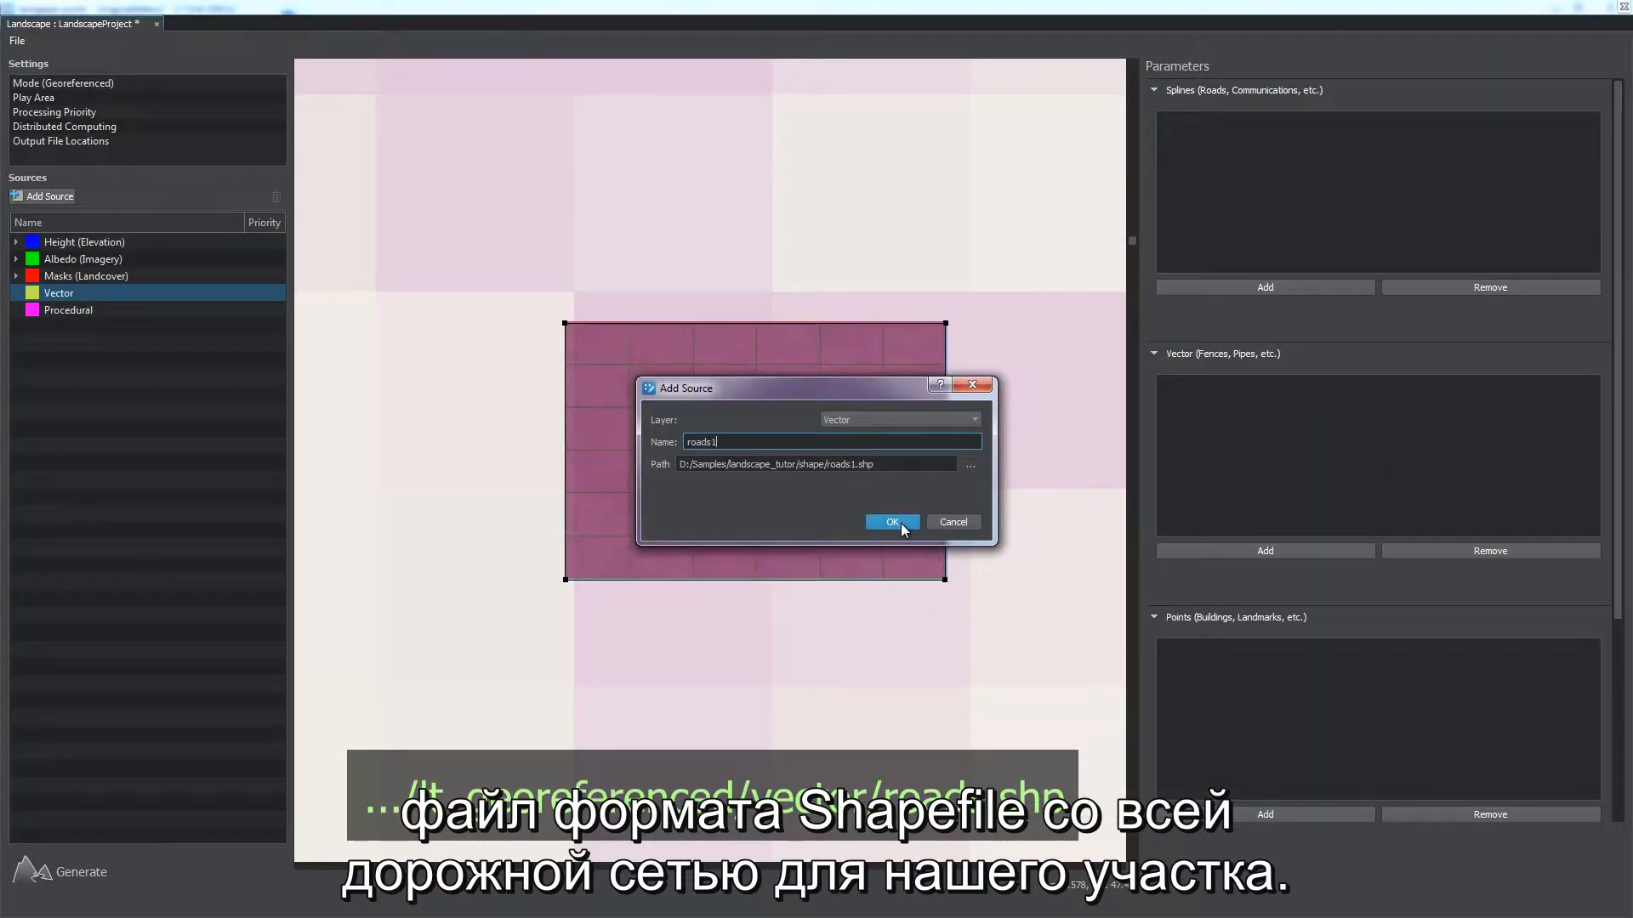
{"action": "left_click", "coordinate": [900, 523]}
Step: Create the tag Roads_tag for the roads1 source with the filter highway = primary
{"action": "left_click", "coordinate": [1268, 449]}
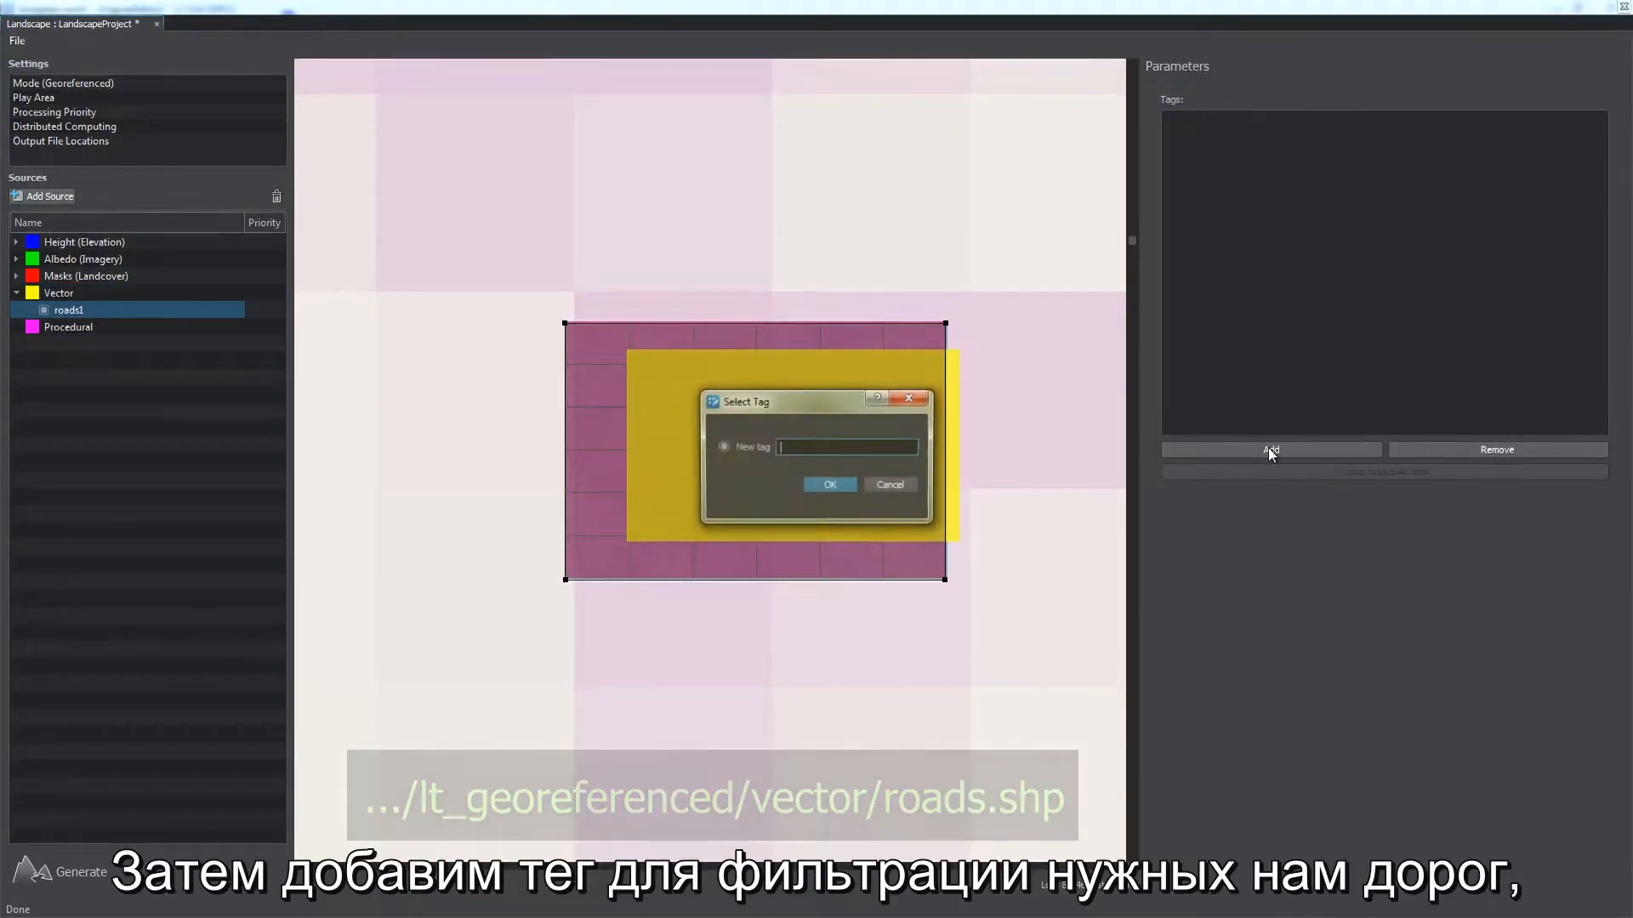
{"action": "type", "text": "Roads_tag"}
{"action": "key", "text": "Return"}
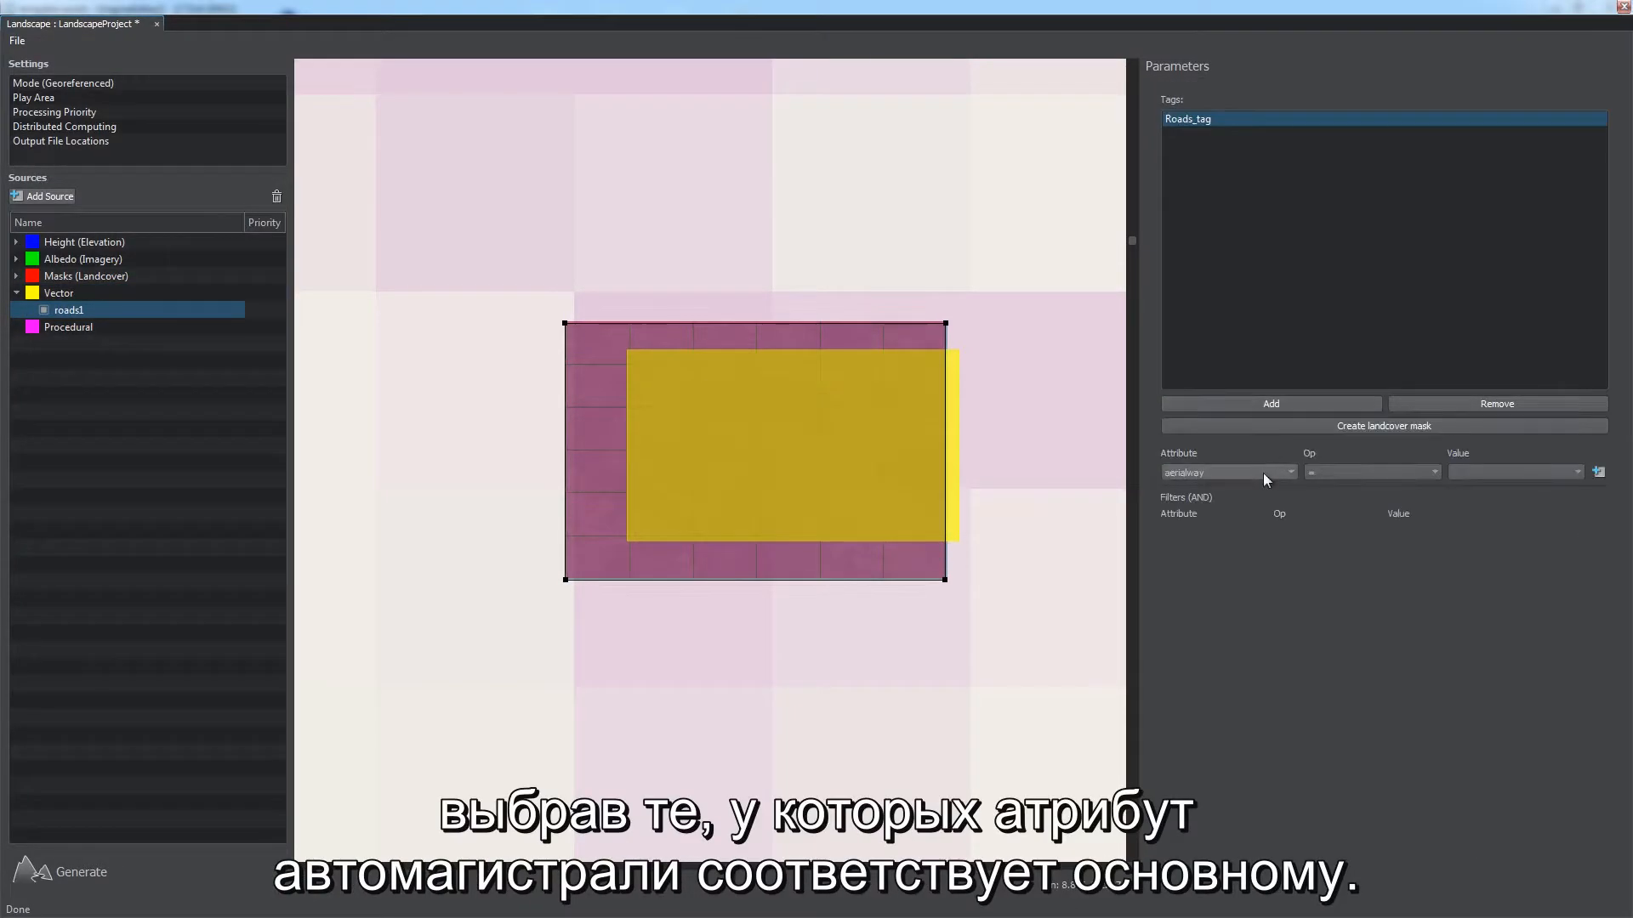
{"action": "left_click", "coordinate": [1263, 472]}
{"action": "left_click", "coordinate": [1251, 507]}
{"action": "left_click", "coordinate": [1497, 473]}
{"action": "left_click", "coordinate": [1497, 555]}
{"action": "left_click", "coordinate": [1598, 472]}
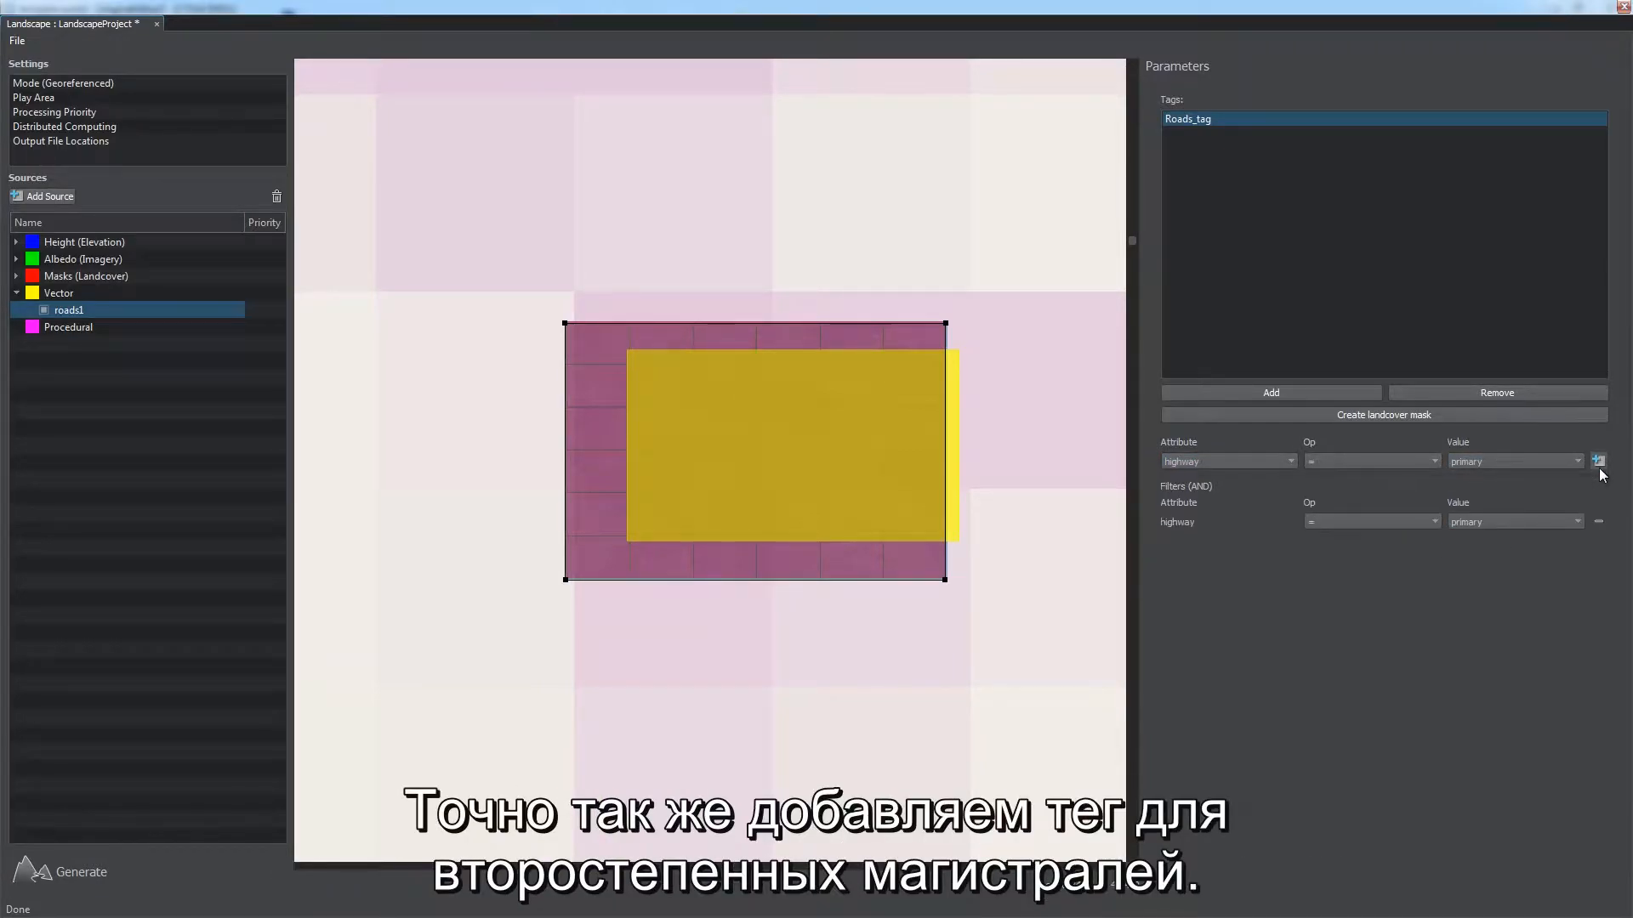
Step: Create the tag Roads_secondary_tag for the roads1 source with the filter highway = secondary
{"action": "left_click", "coordinate": [1270, 392]}
{"action": "type", "text": "Roads_secondary_tag"}
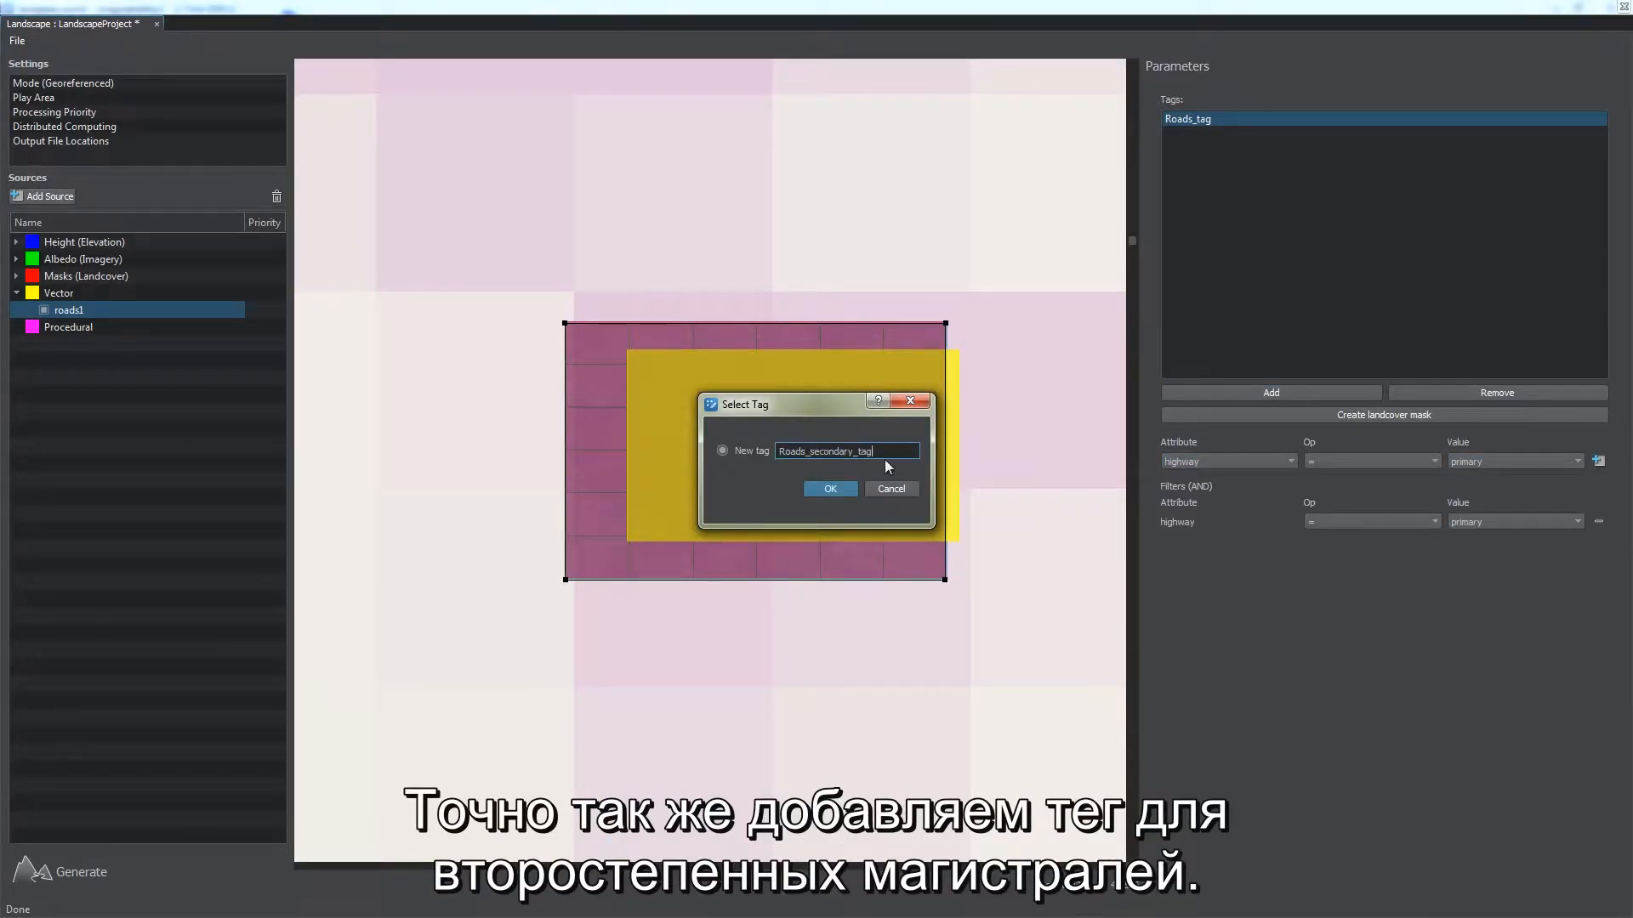
{"action": "key", "text": "Return"}
{"action": "left_click", "coordinate": [1229, 473]}
{"action": "left_click", "coordinate": [1240, 507]}
{"action": "left_click", "coordinate": [1471, 472]}
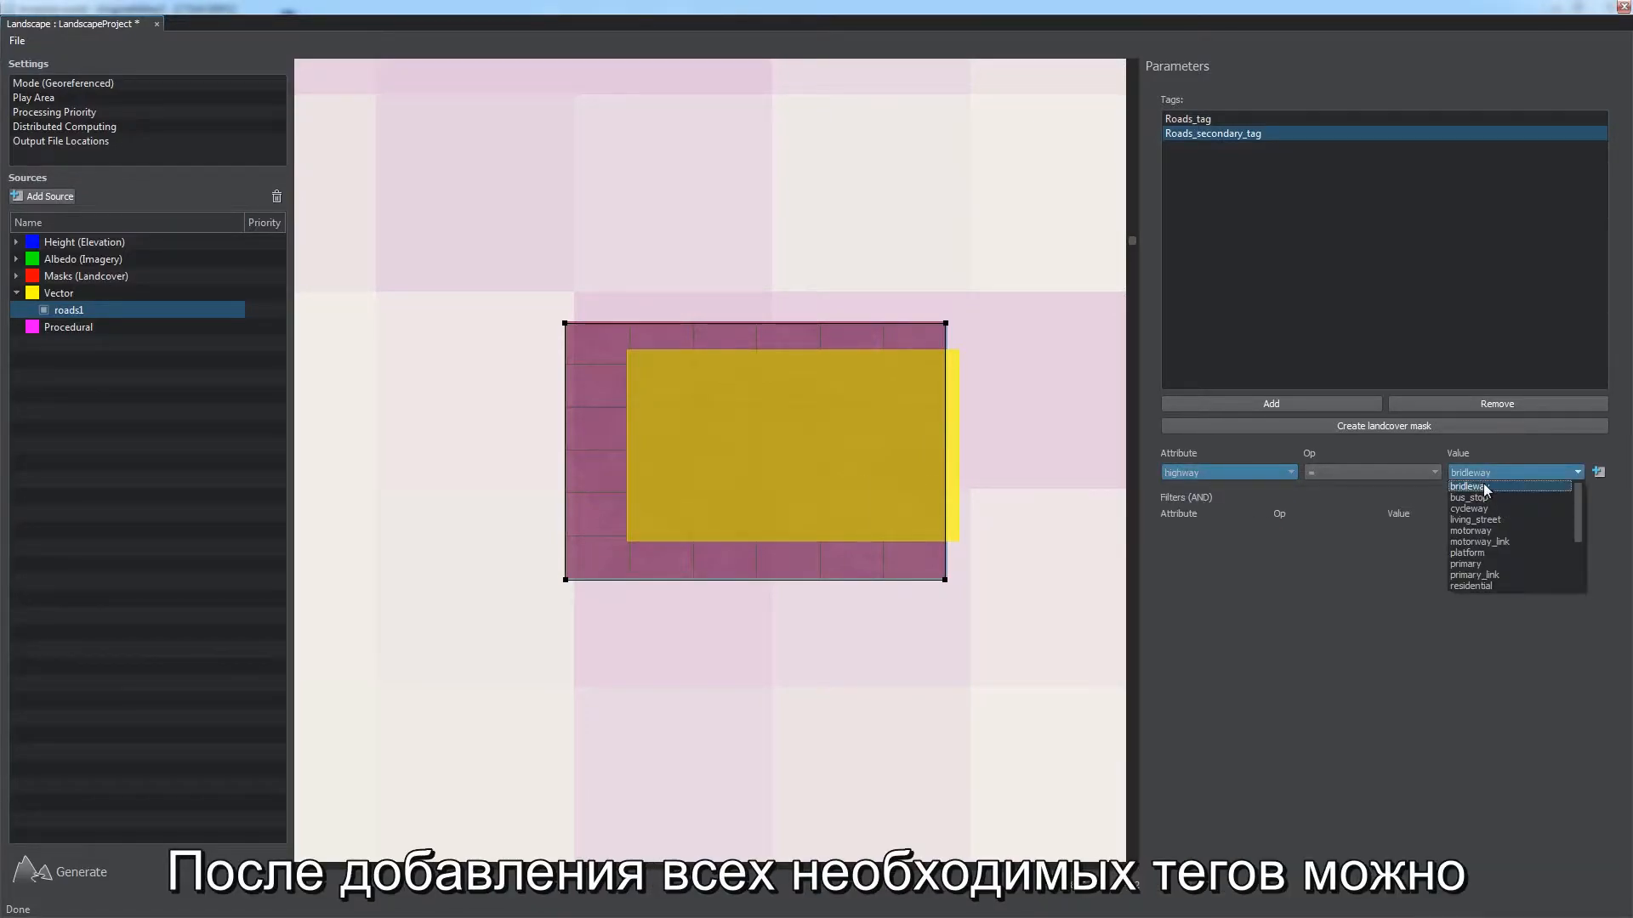
{"action": "left_click", "coordinate": [1498, 563]}
{"action": "left_click", "coordinate": [1598, 472]}
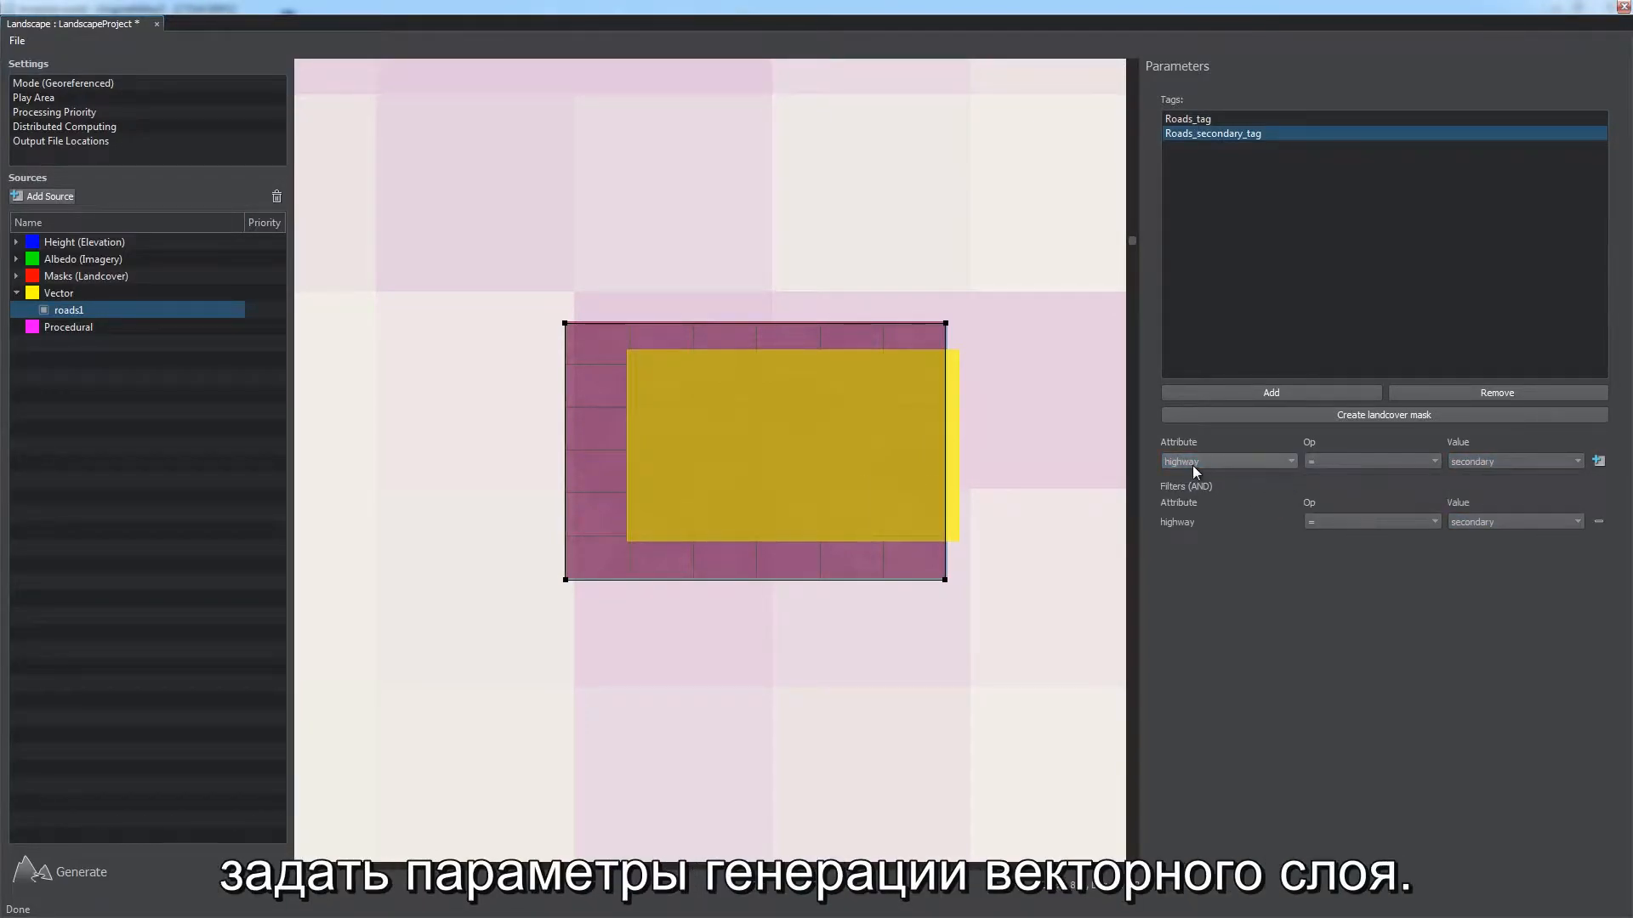
Step: Add a spline object named Roads1 to the vector layer and assign it the vector tag Roads_tag
{"action": "left_click", "coordinate": [74, 294]}
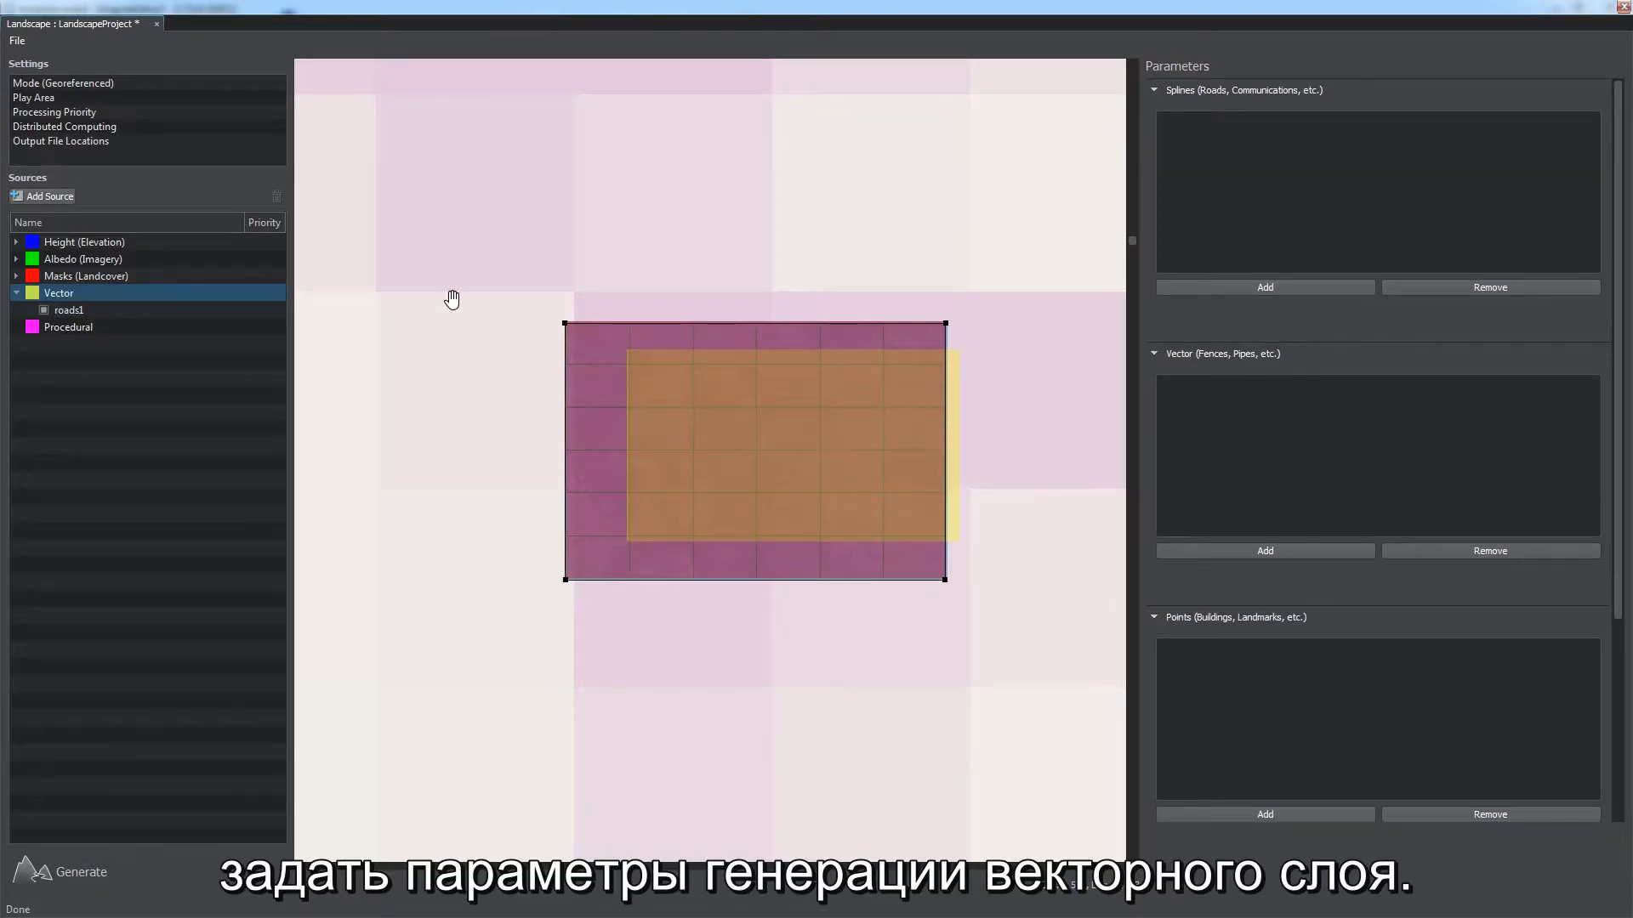
{"action": "type", "text": "Roads1"}
{"action": "left_click", "coordinate": [812, 479]}
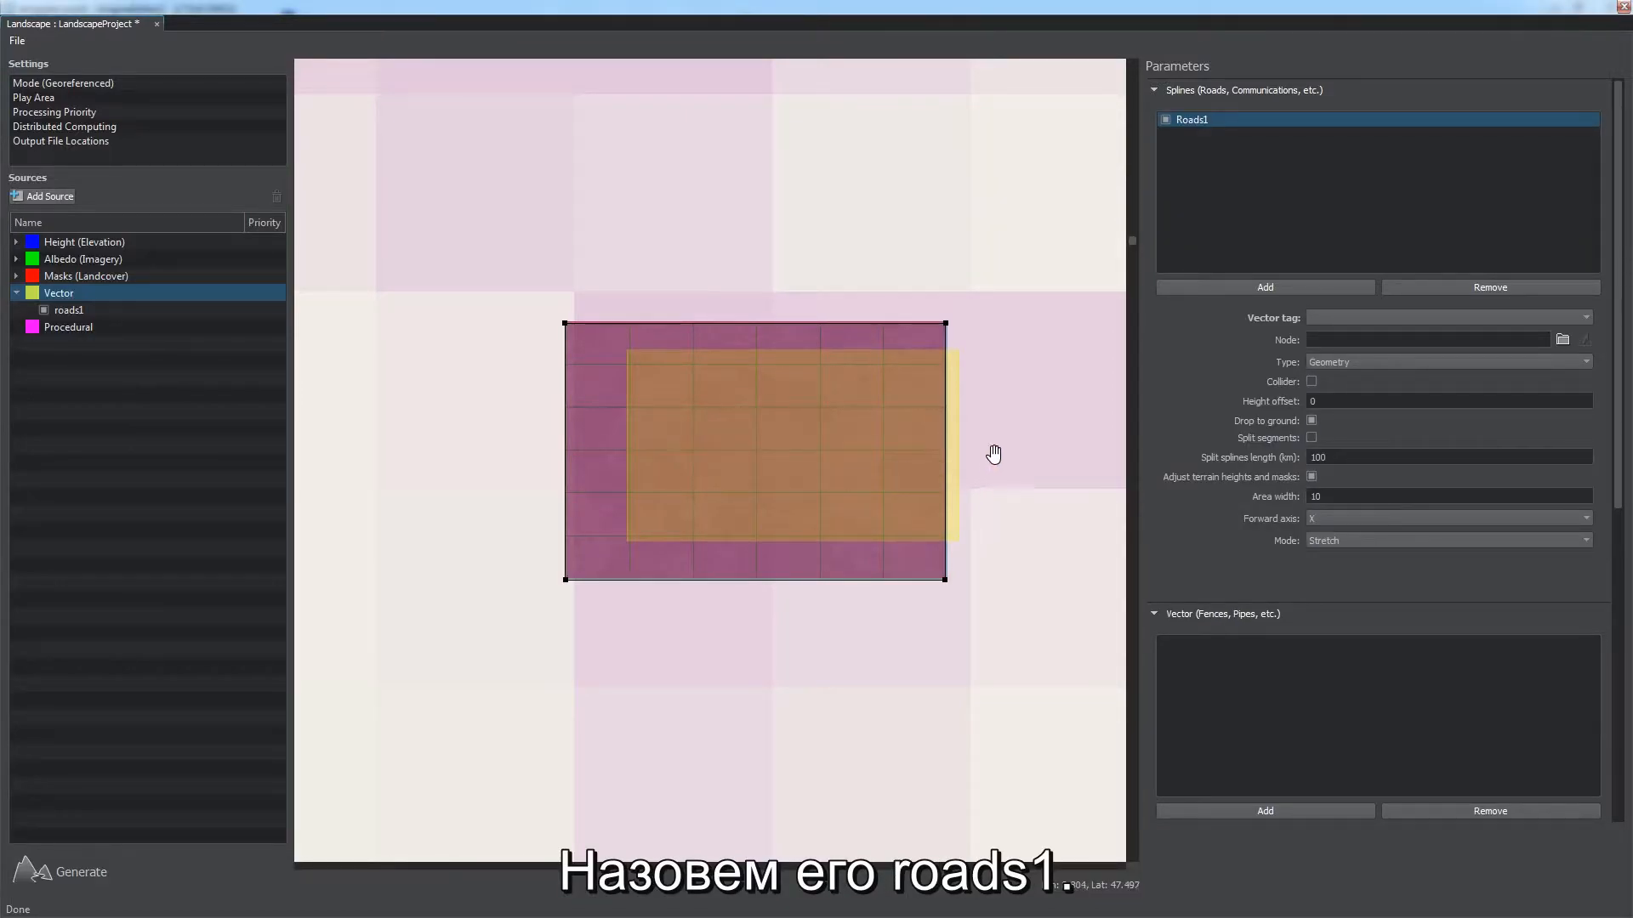
{"action": "left_click", "coordinate": [1391, 318]}
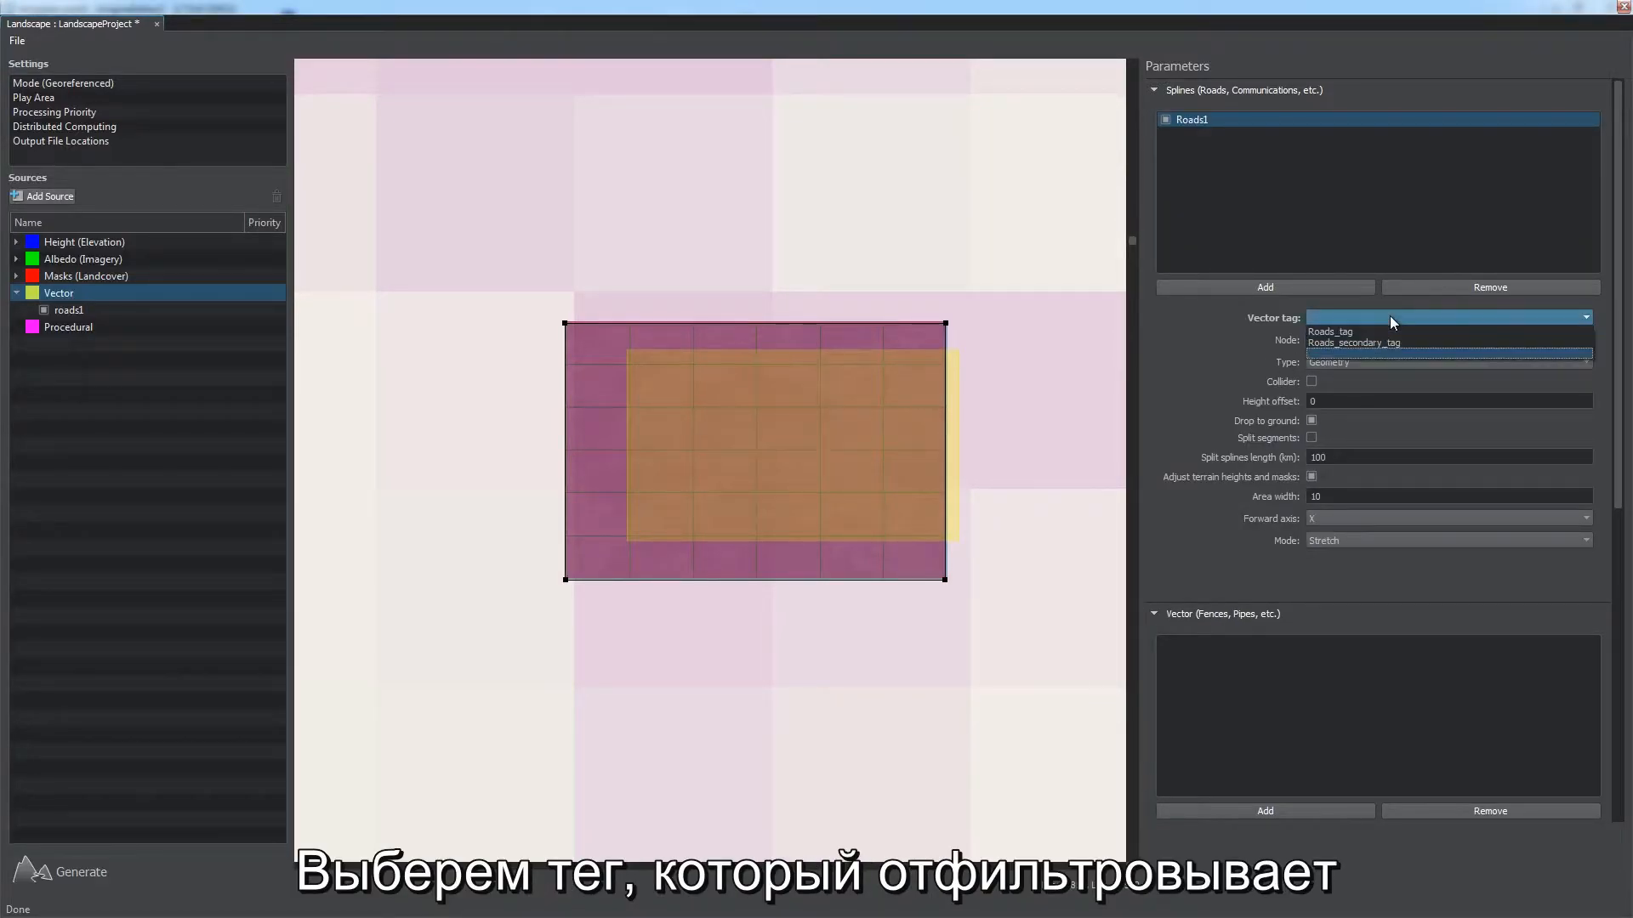
{"action": "left_click", "coordinate": [1382, 330]}
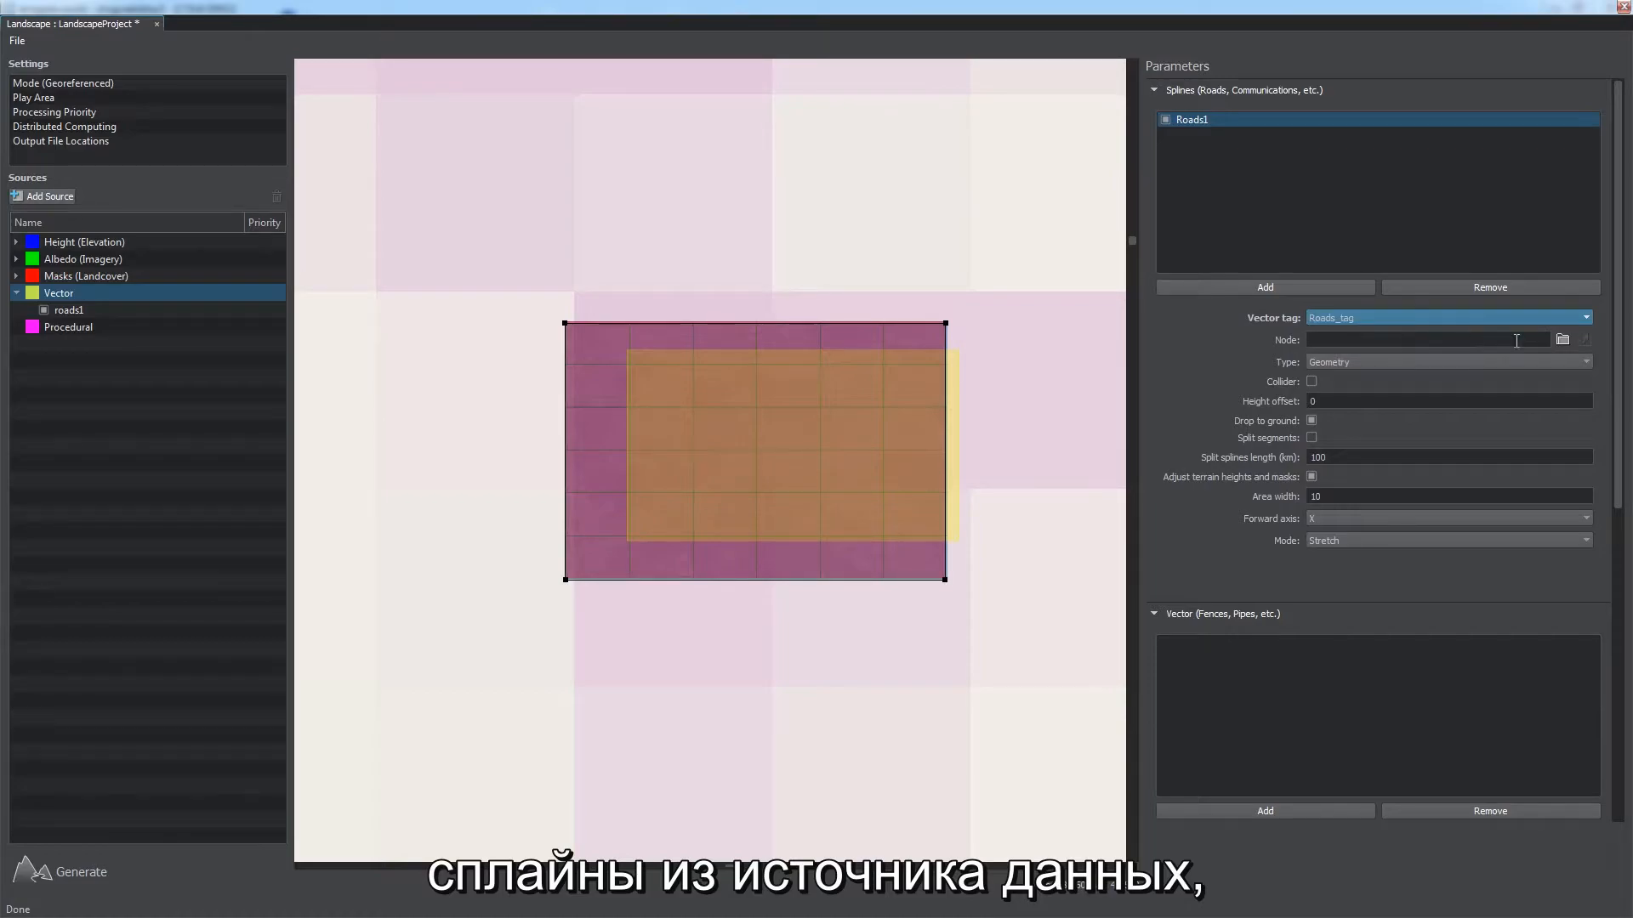
Step: Assign RoadPart.node from Resources to the Roads1 spline object and keep its type as Geometry
{"action": "left_click", "coordinate": [1562, 339]}
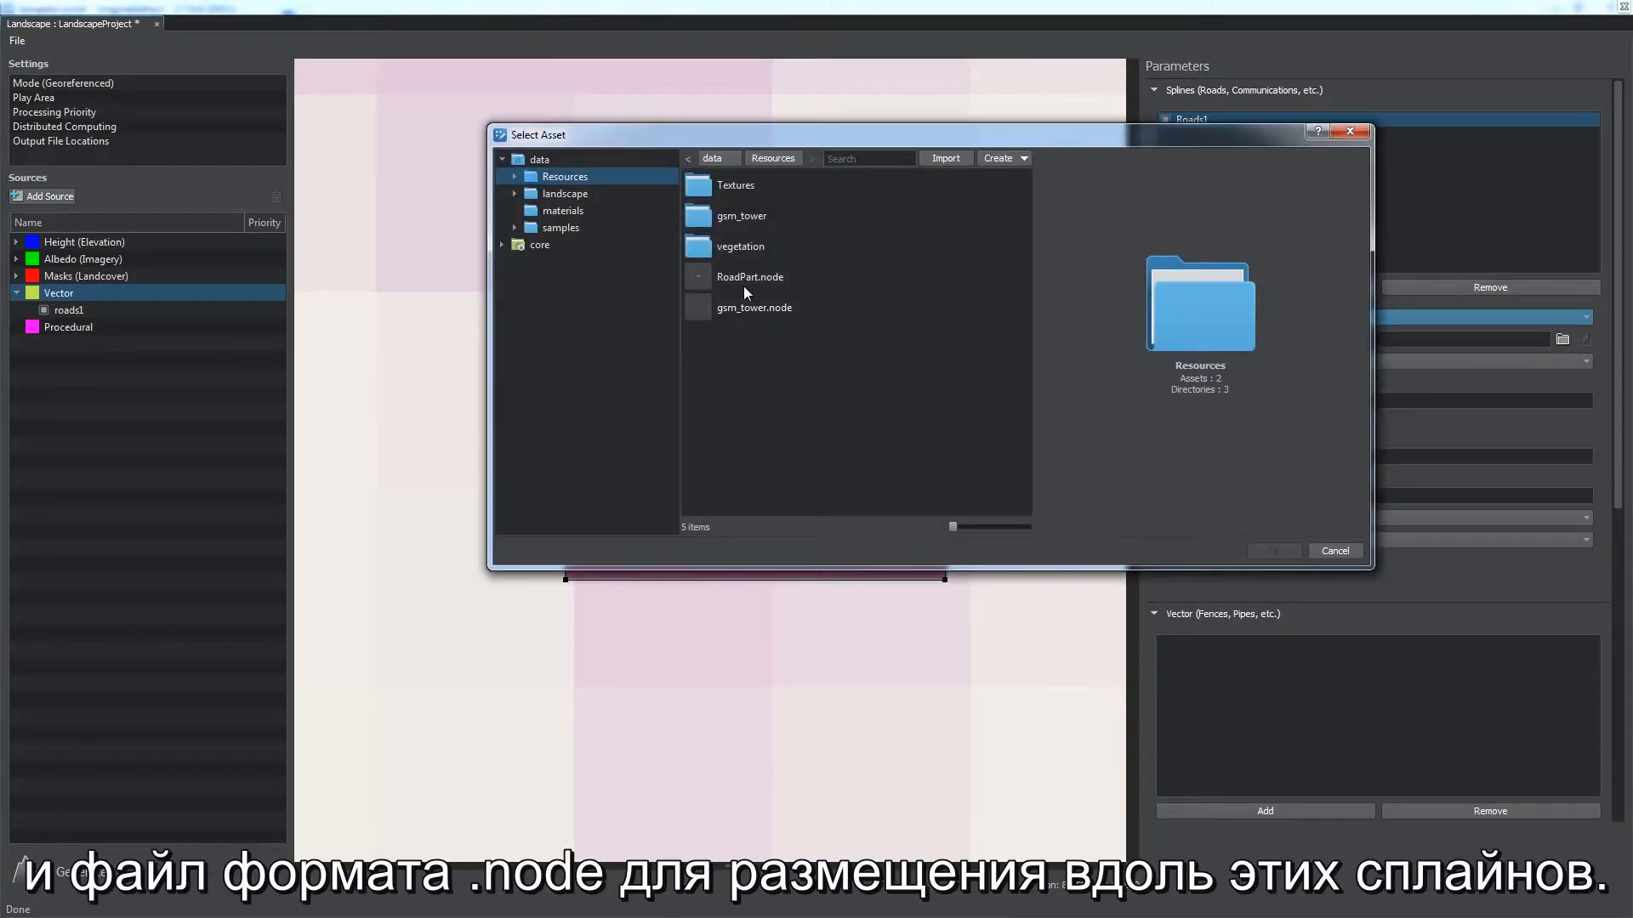
{"action": "left_click", "coordinate": [729, 285]}
{"action": "double_click", "coordinate": [728, 284]}
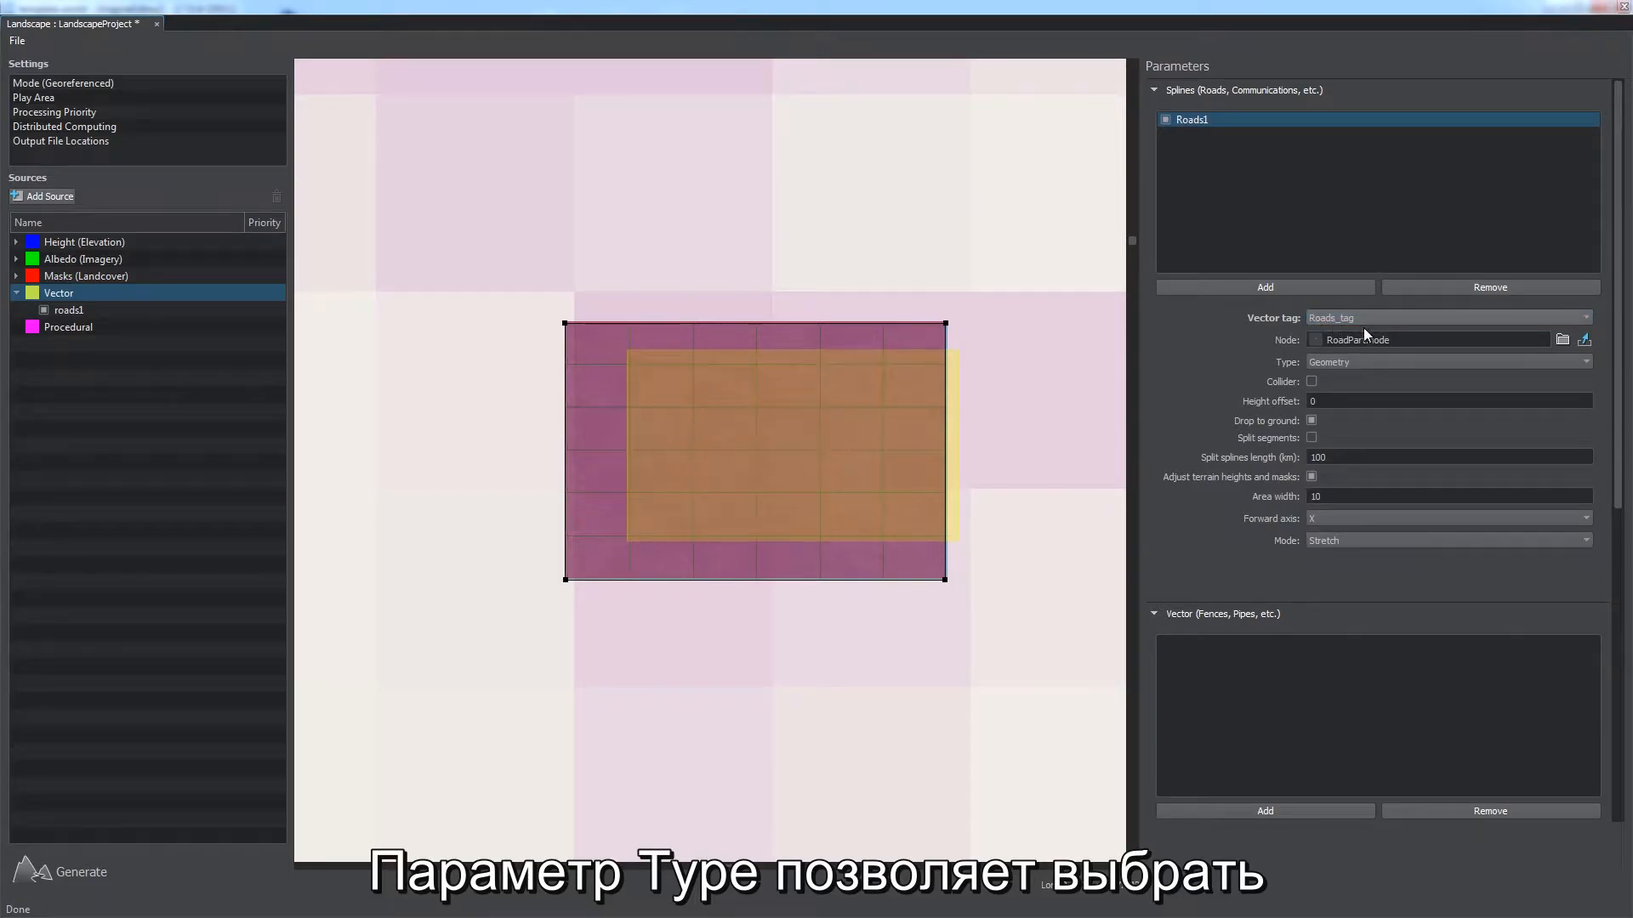
{"action": "left_click", "coordinate": [1361, 361]}
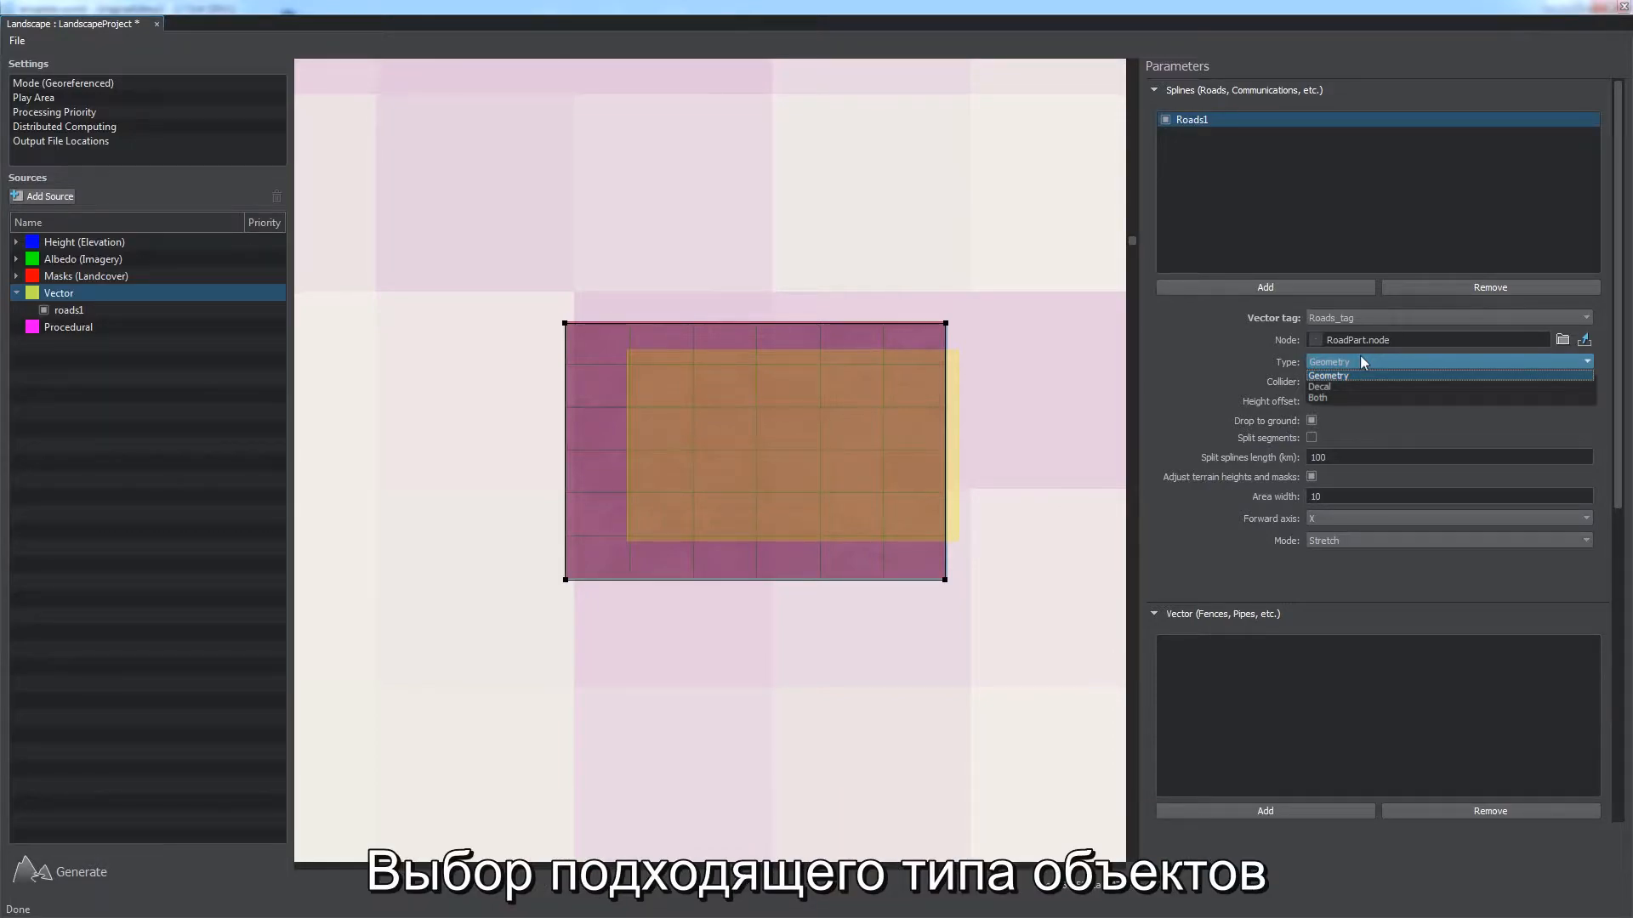
{"action": "left_click", "coordinate": [1356, 374]}
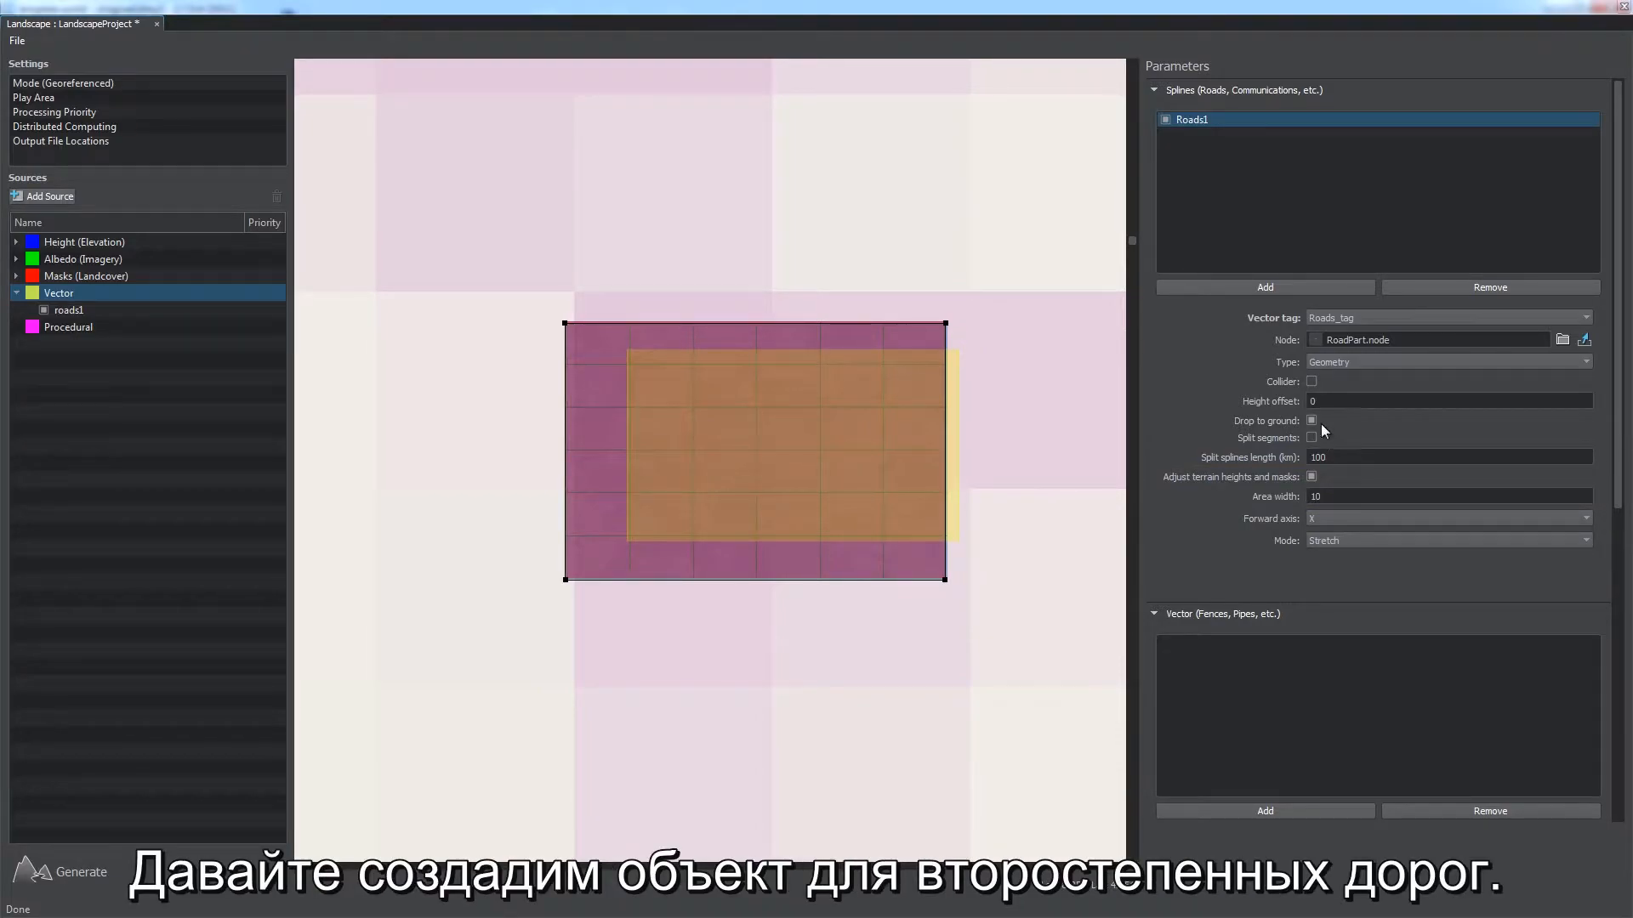
Step: Add a second spline object named Roads2 using Roads_secondary_tag and RoadPart.node
{"action": "left_click", "coordinate": [1287, 291]}
{"action": "type", "text": "Roads2"}
{"action": "key", "text": "Return"}
Step: Generate the vector objects with imagery previews, and select the road_1 node under Landscape
{"action": "left_click", "coordinate": [83, 874]}
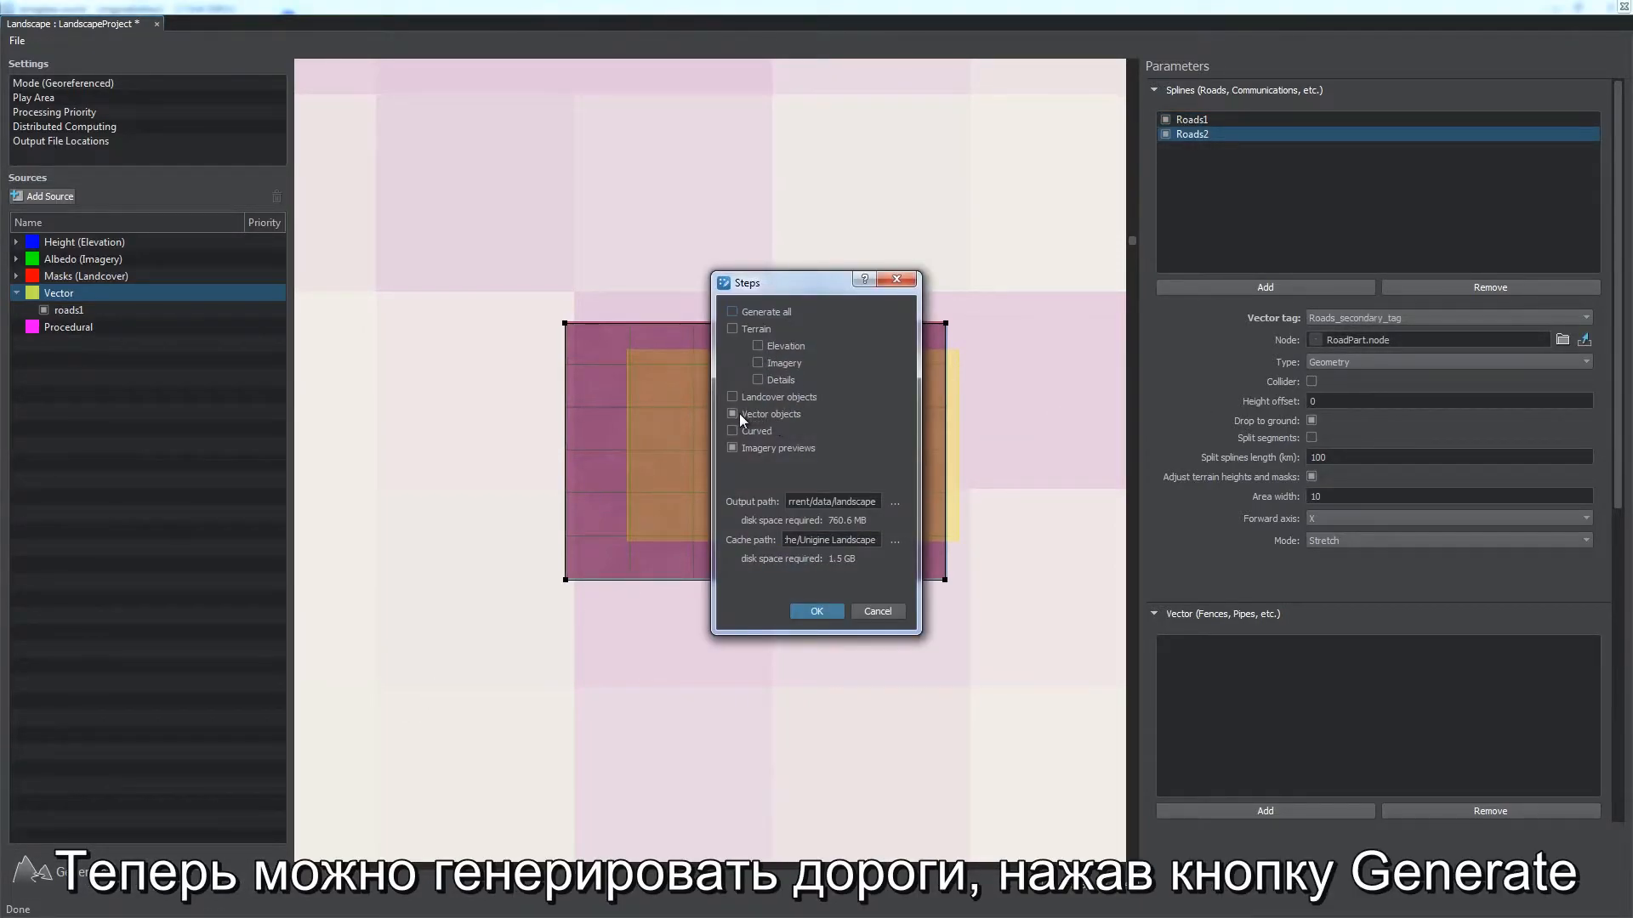
{"action": "left_click", "coordinate": [815, 611]}
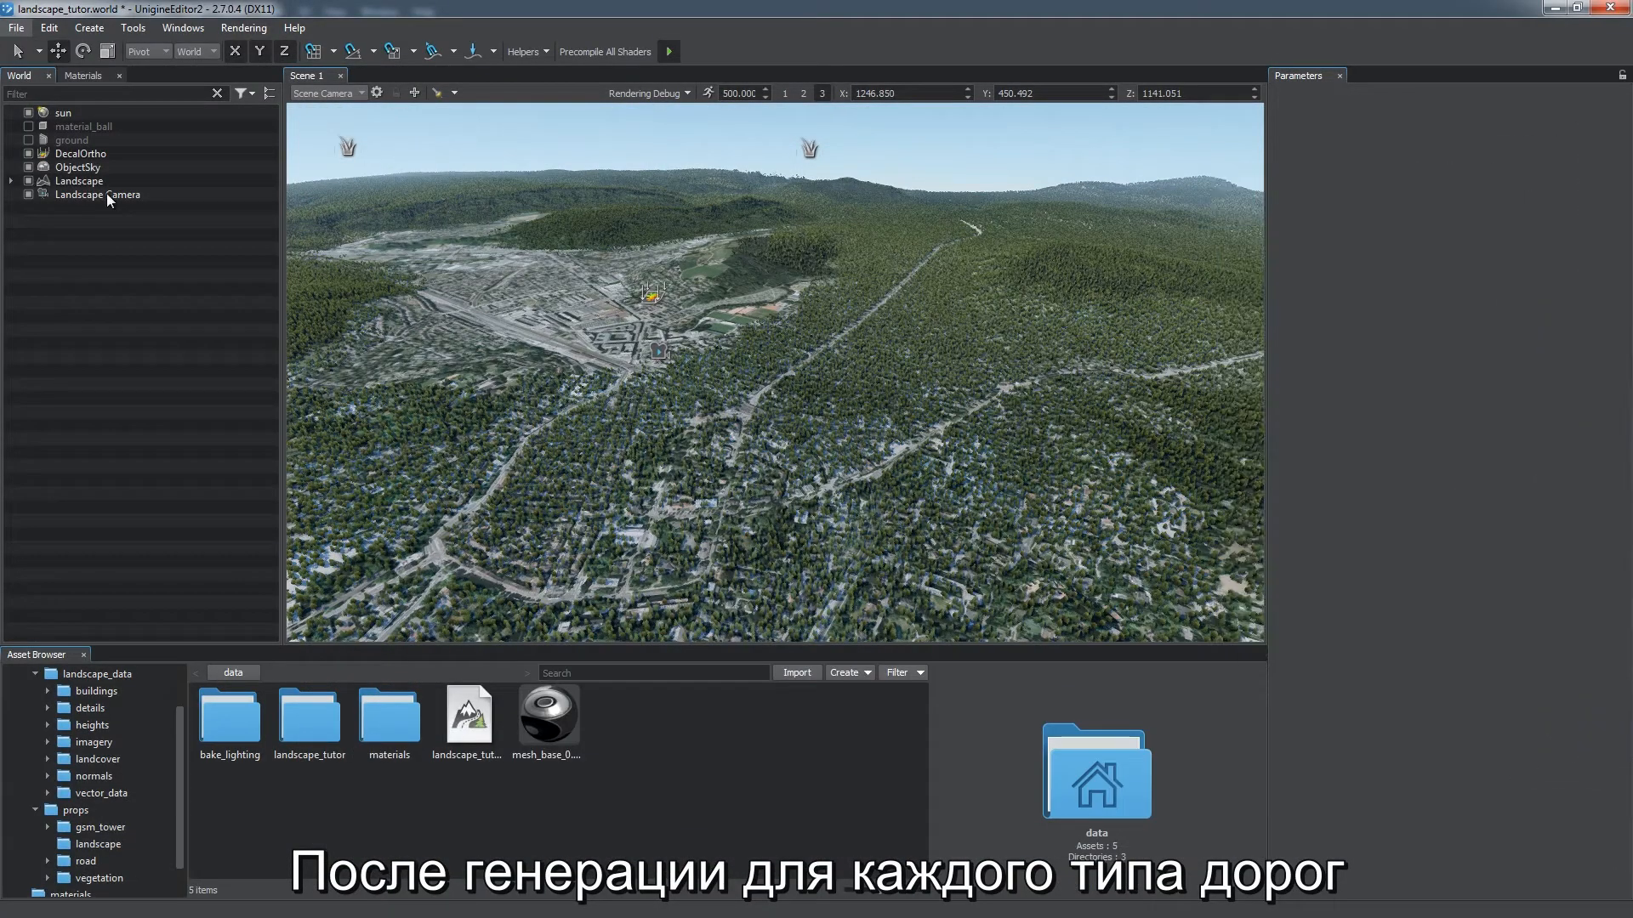
{"action": "left_click", "coordinate": [11, 181]}
{"action": "left_click", "coordinate": [84, 263]}
{"action": "left_click_drag", "start_coordinate": [665, 435], "coordinate": [679, 511]}
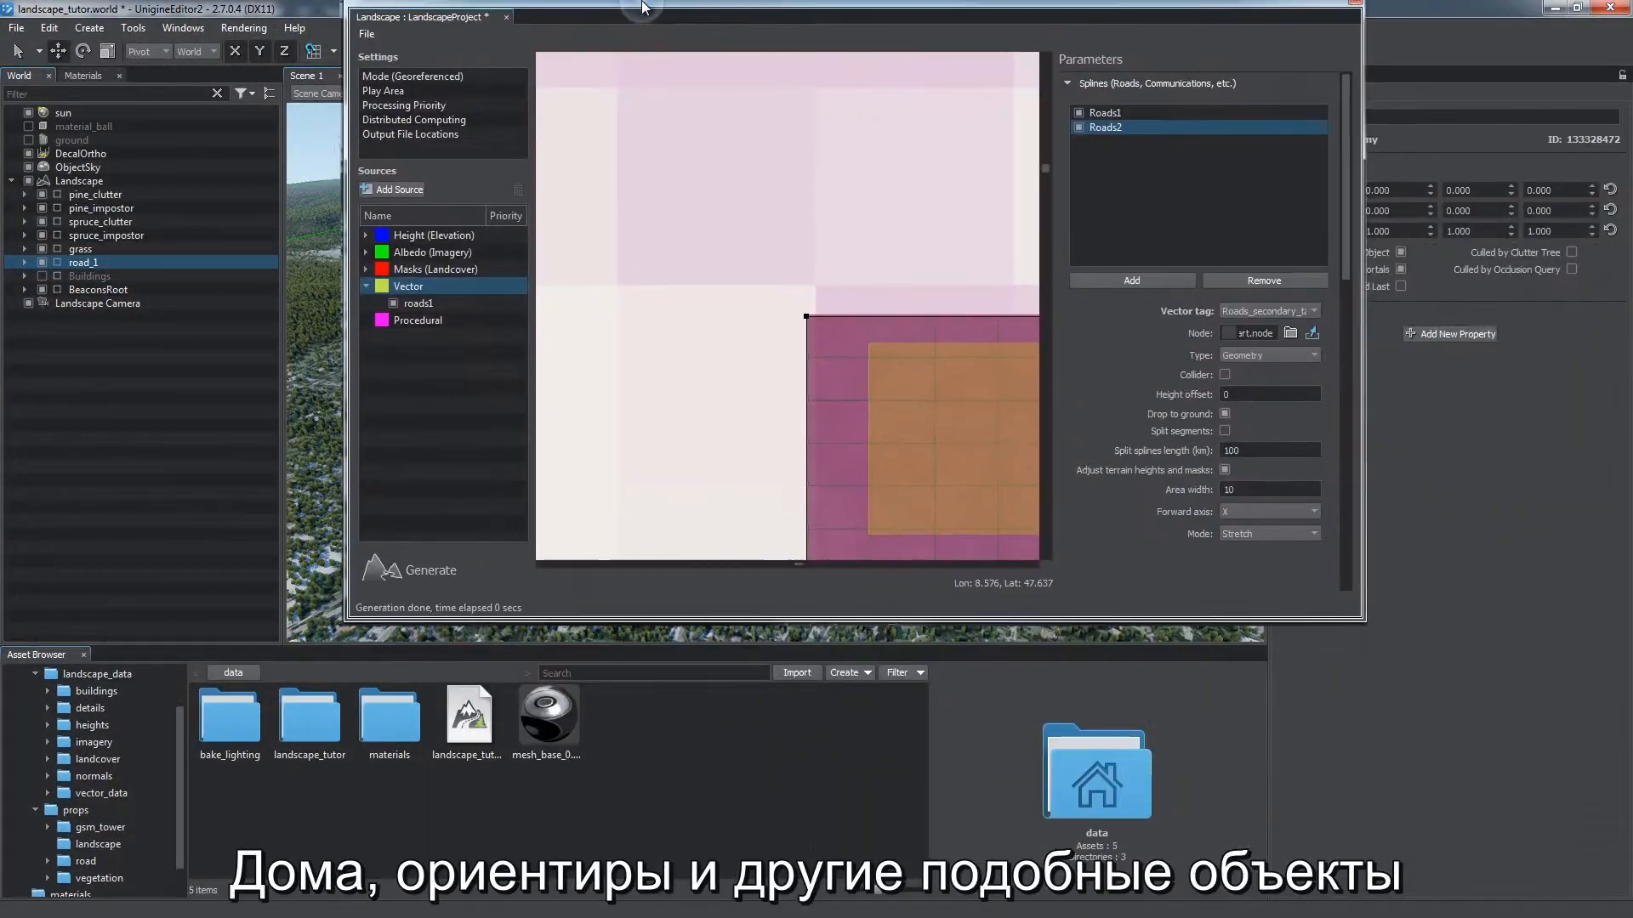
Step: Add a vector data source named unique_buildings from unique_buildings.shp in the unique_buildings folder
{"action": "left_click_drag", "start_coordinate": [642, 7], "coordinate": [642, 5]}
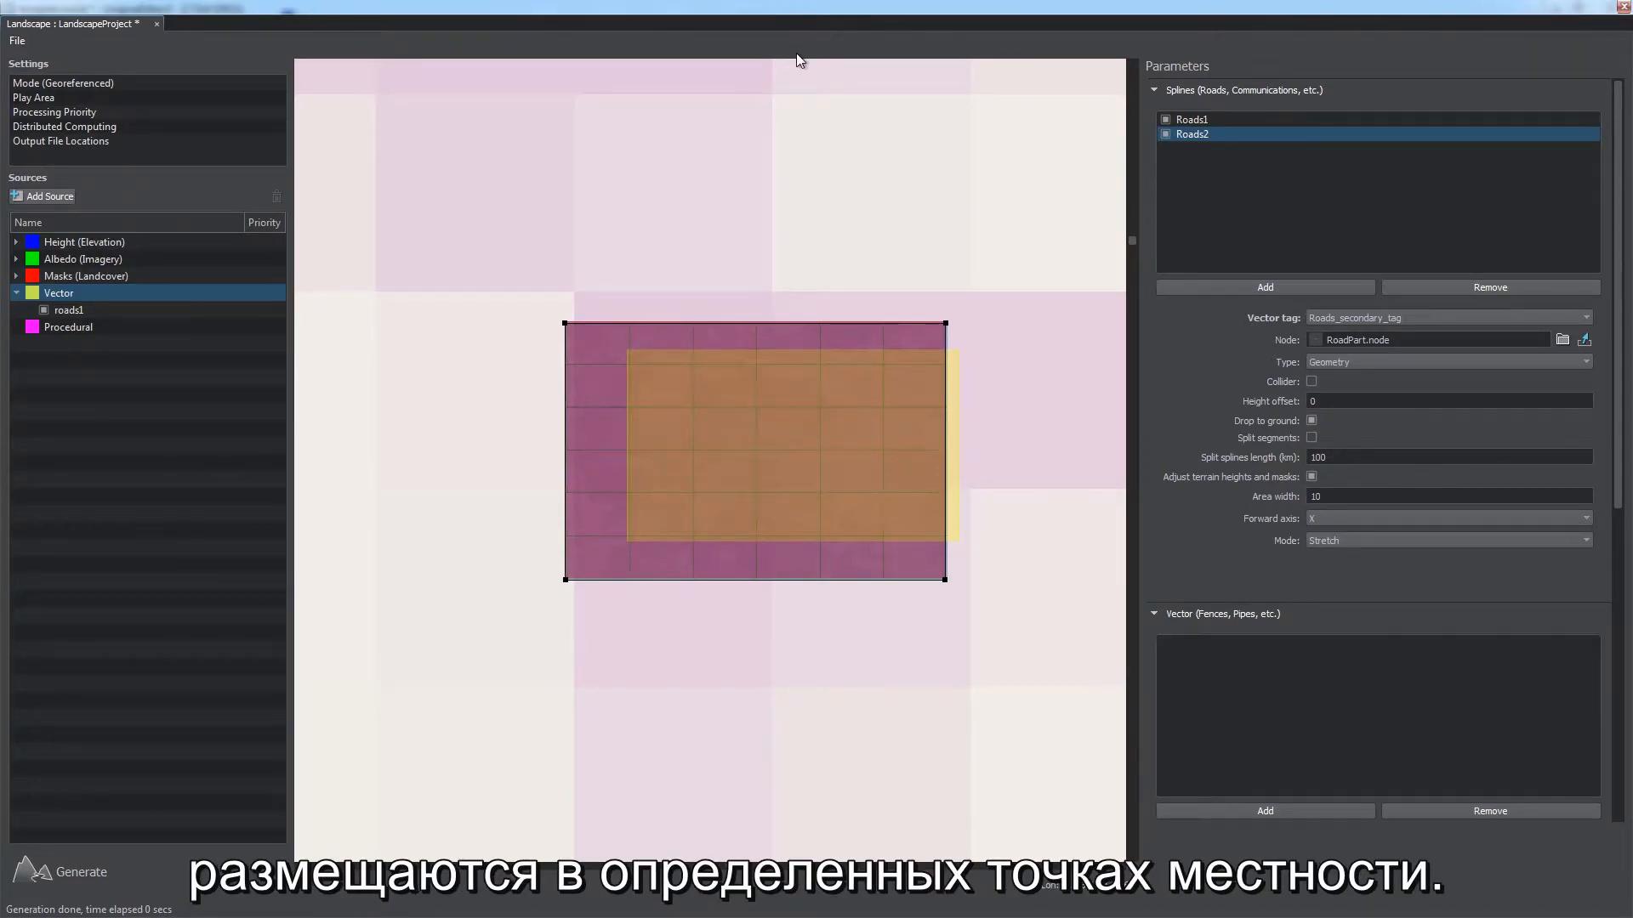
{"action": "right_click", "coordinate": [80, 297]}
{"action": "left_click", "coordinate": [95, 304]}
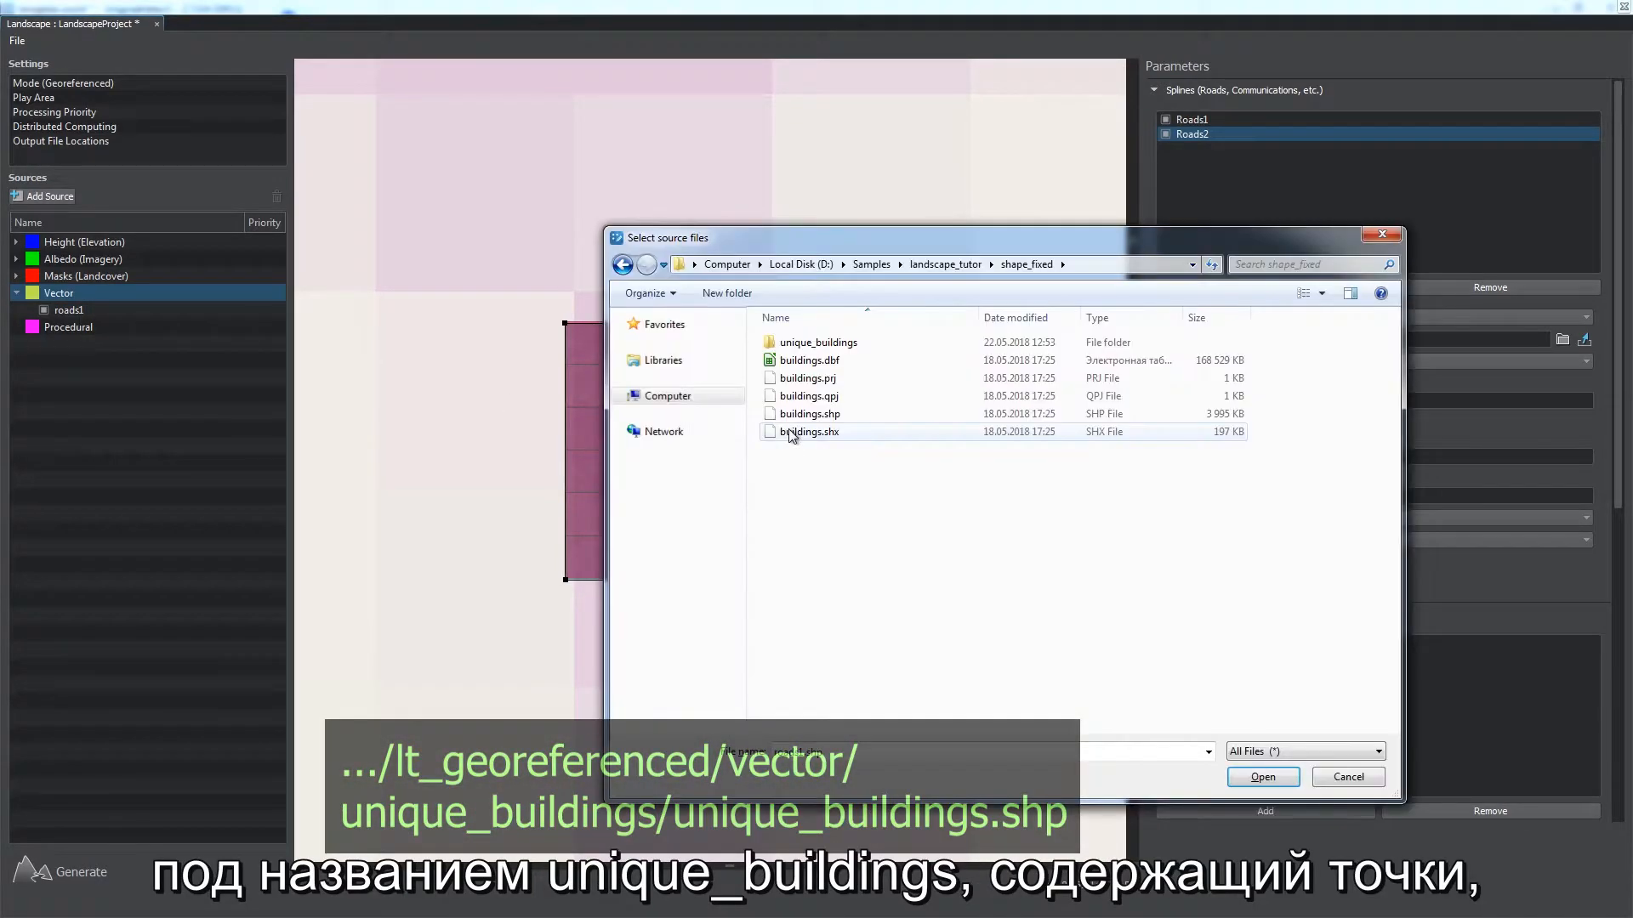
{"action": "double_click", "coordinate": [816, 342]}
{"action": "double_click", "coordinate": [806, 396]}
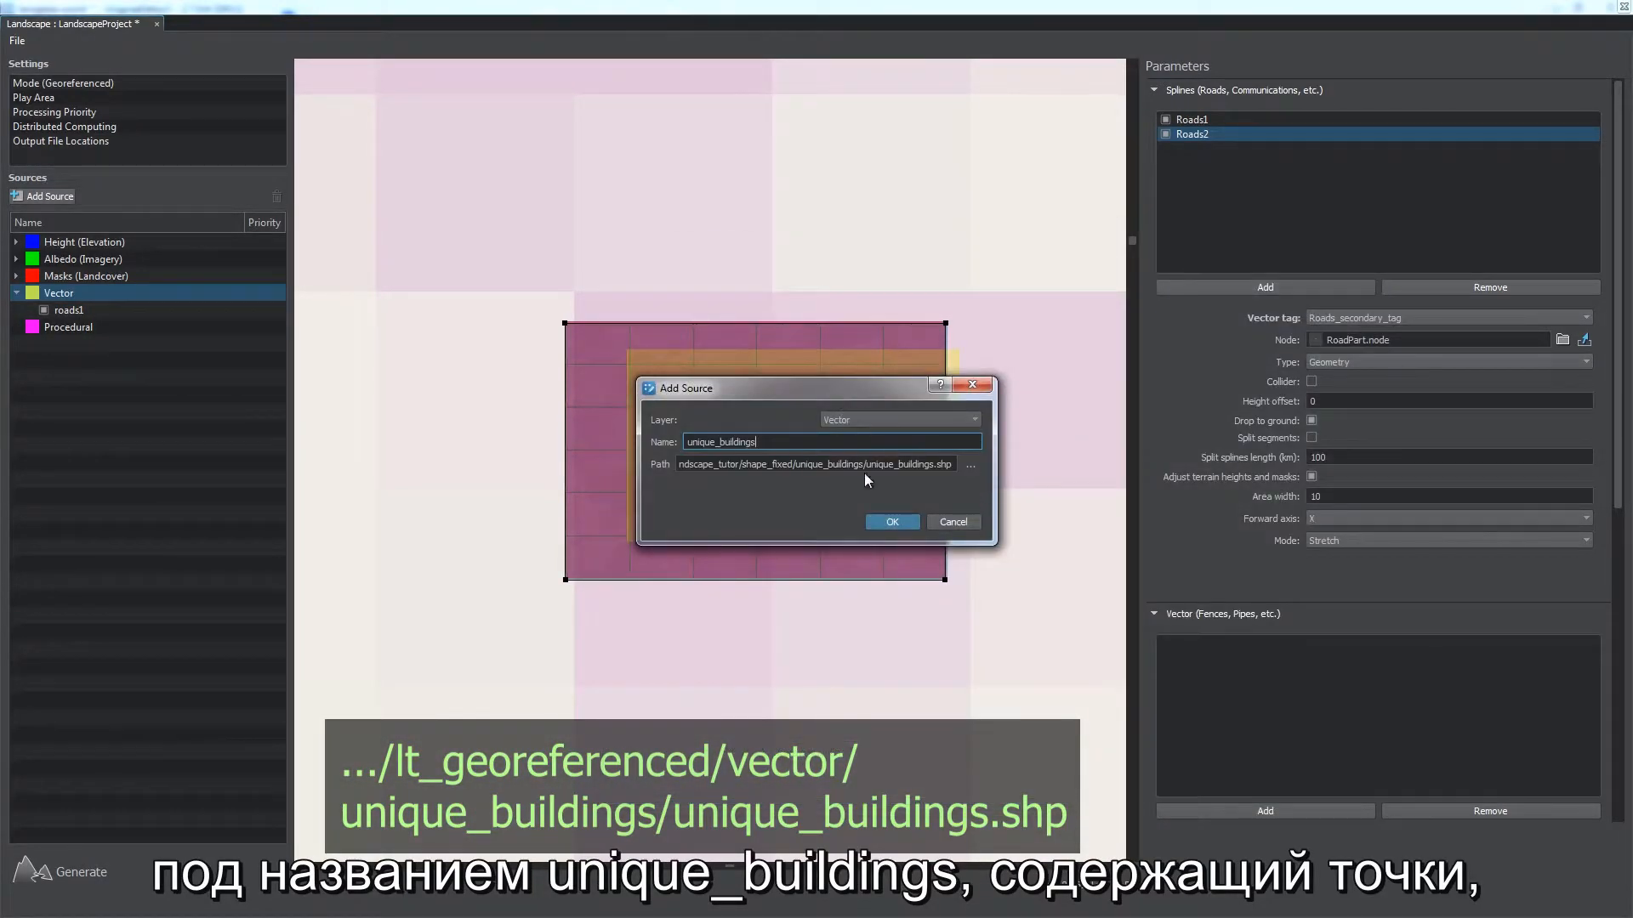
{"action": "left_click", "coordinate": [892, 522]}
Step: Create the tag Single_building for the unique_buildings source
{"action": "left_click", "coordinate": [821, 467]}
{"action": "type", "text": "Single_building"}
{"action": "left_click", "coordinate": [830, 497]}
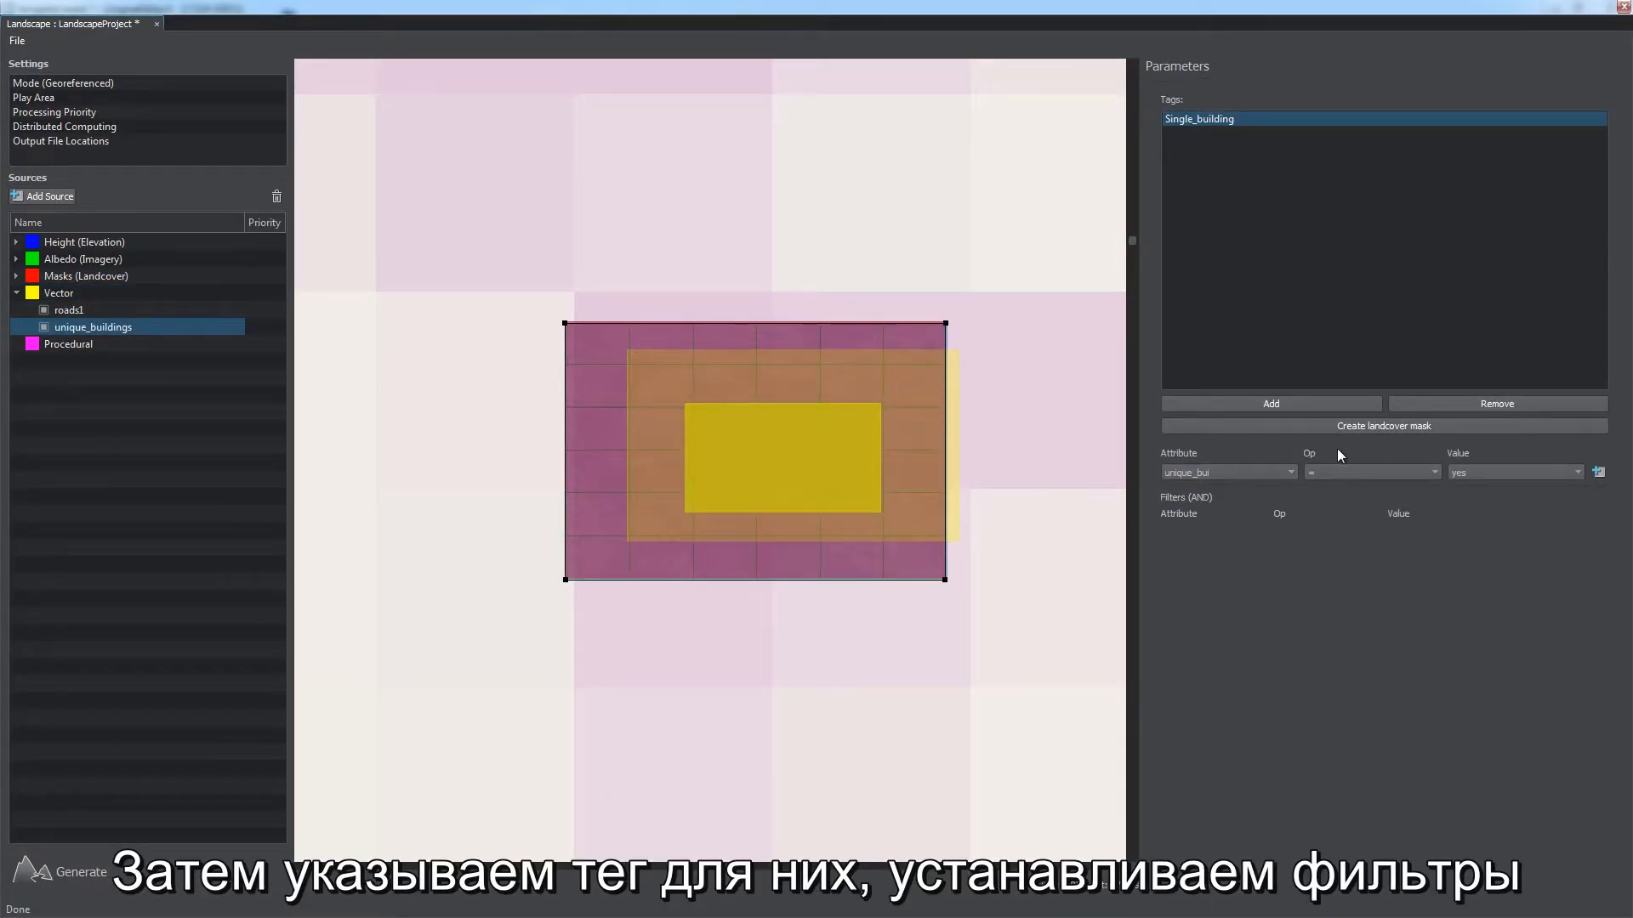
Step: Add a Point object named Unique_buildings to the vector layer for buildings and landmarks
{"action": "left_click", "coordinate": [100, 299]}
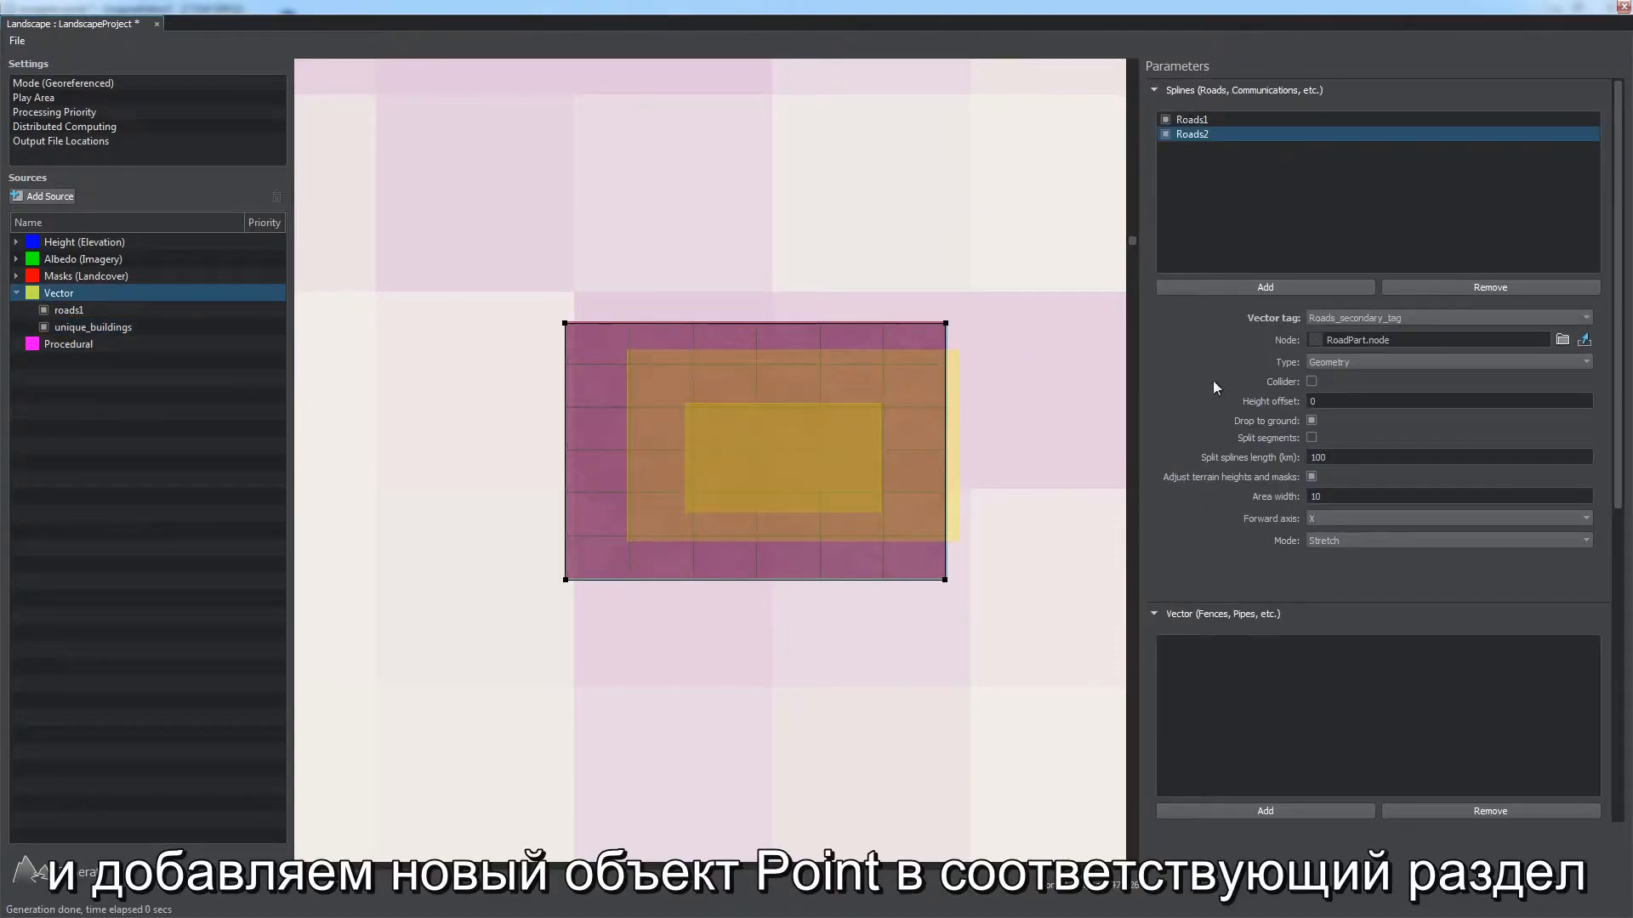
{"action": "left_click_drag", "start_coordinate": [1619, 367], "coordinate": [1602, 559]}
{"action": "left_click", "coordinate": [1230, 262]}
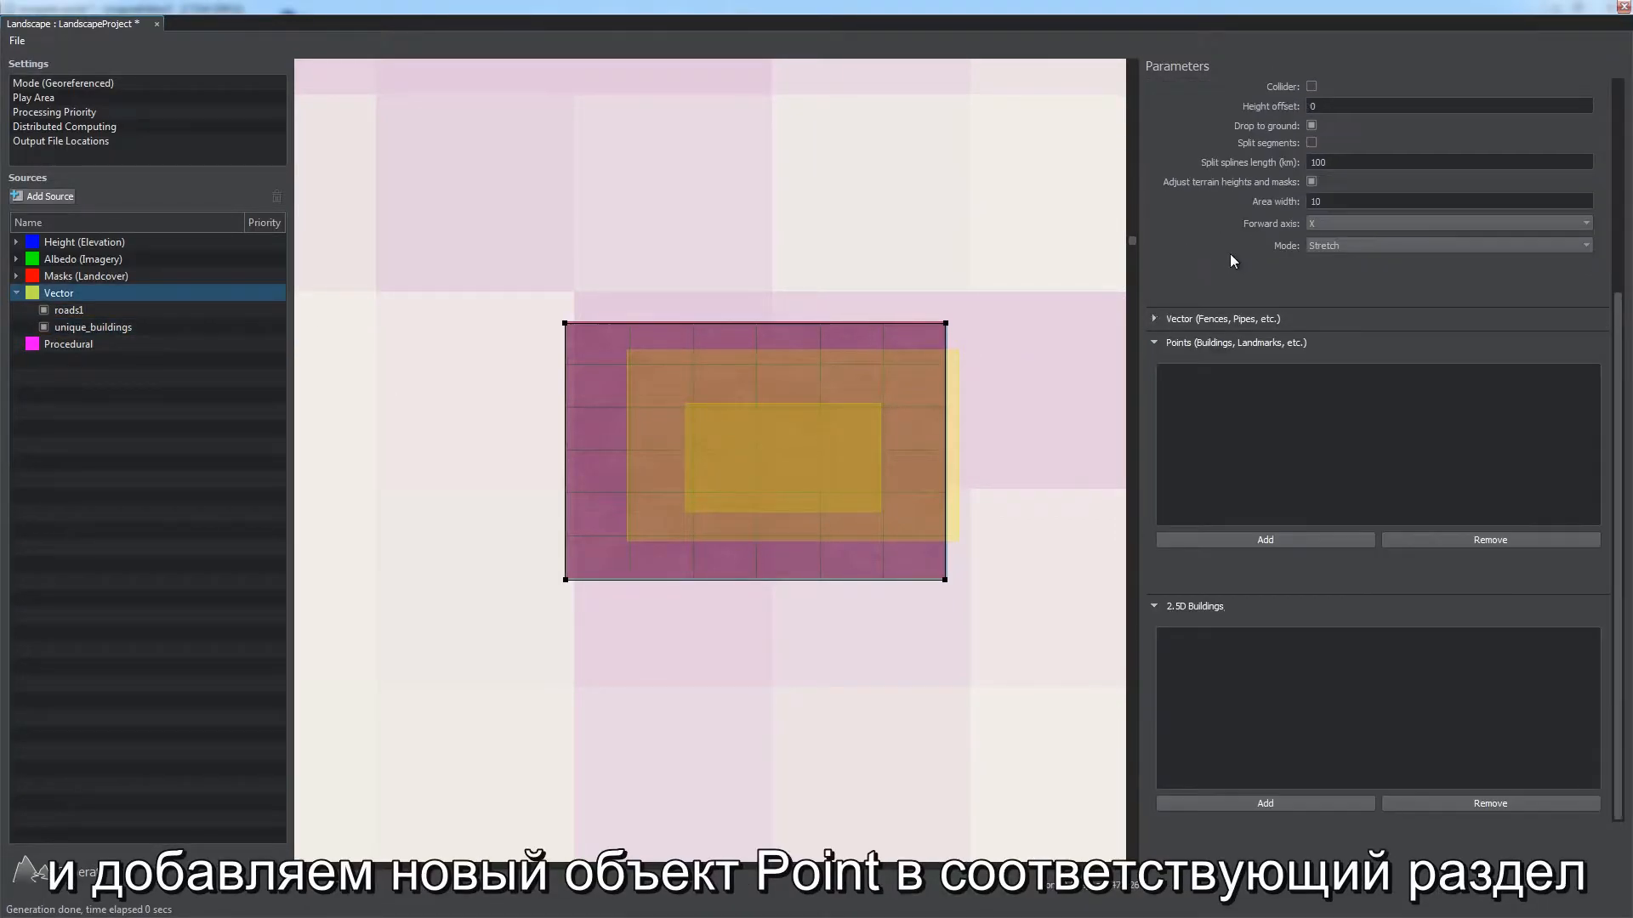
{"action": "left_click", "coordinate": [1238, 539]}
{"action": "type", "text": "U"}
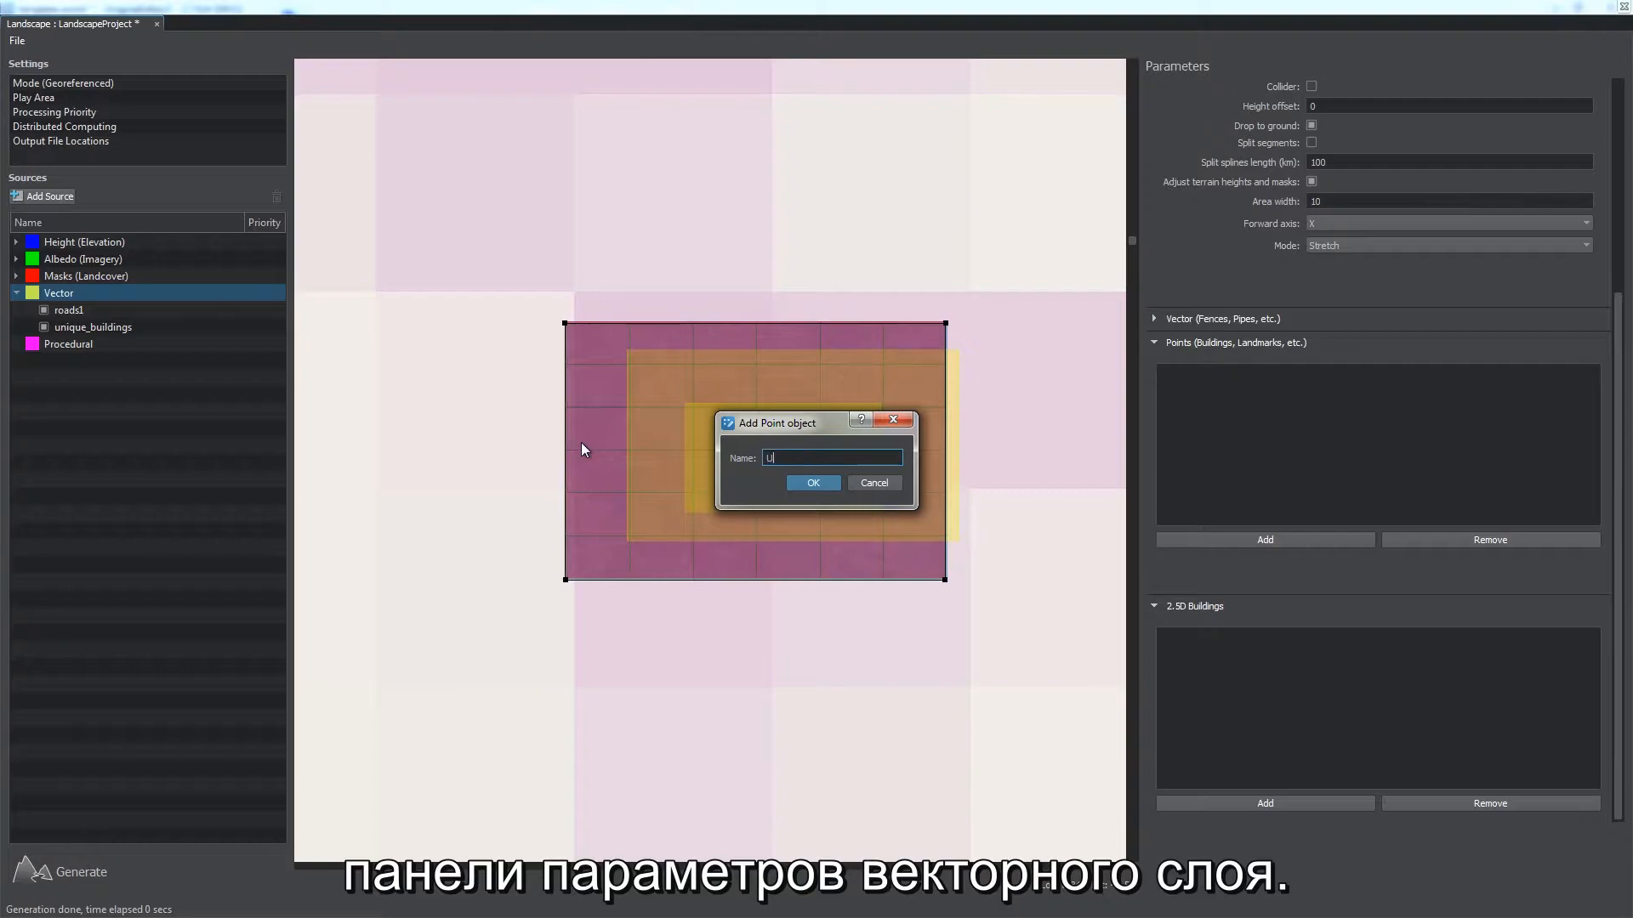
{"action": "type", "text": "nique_buildings"}
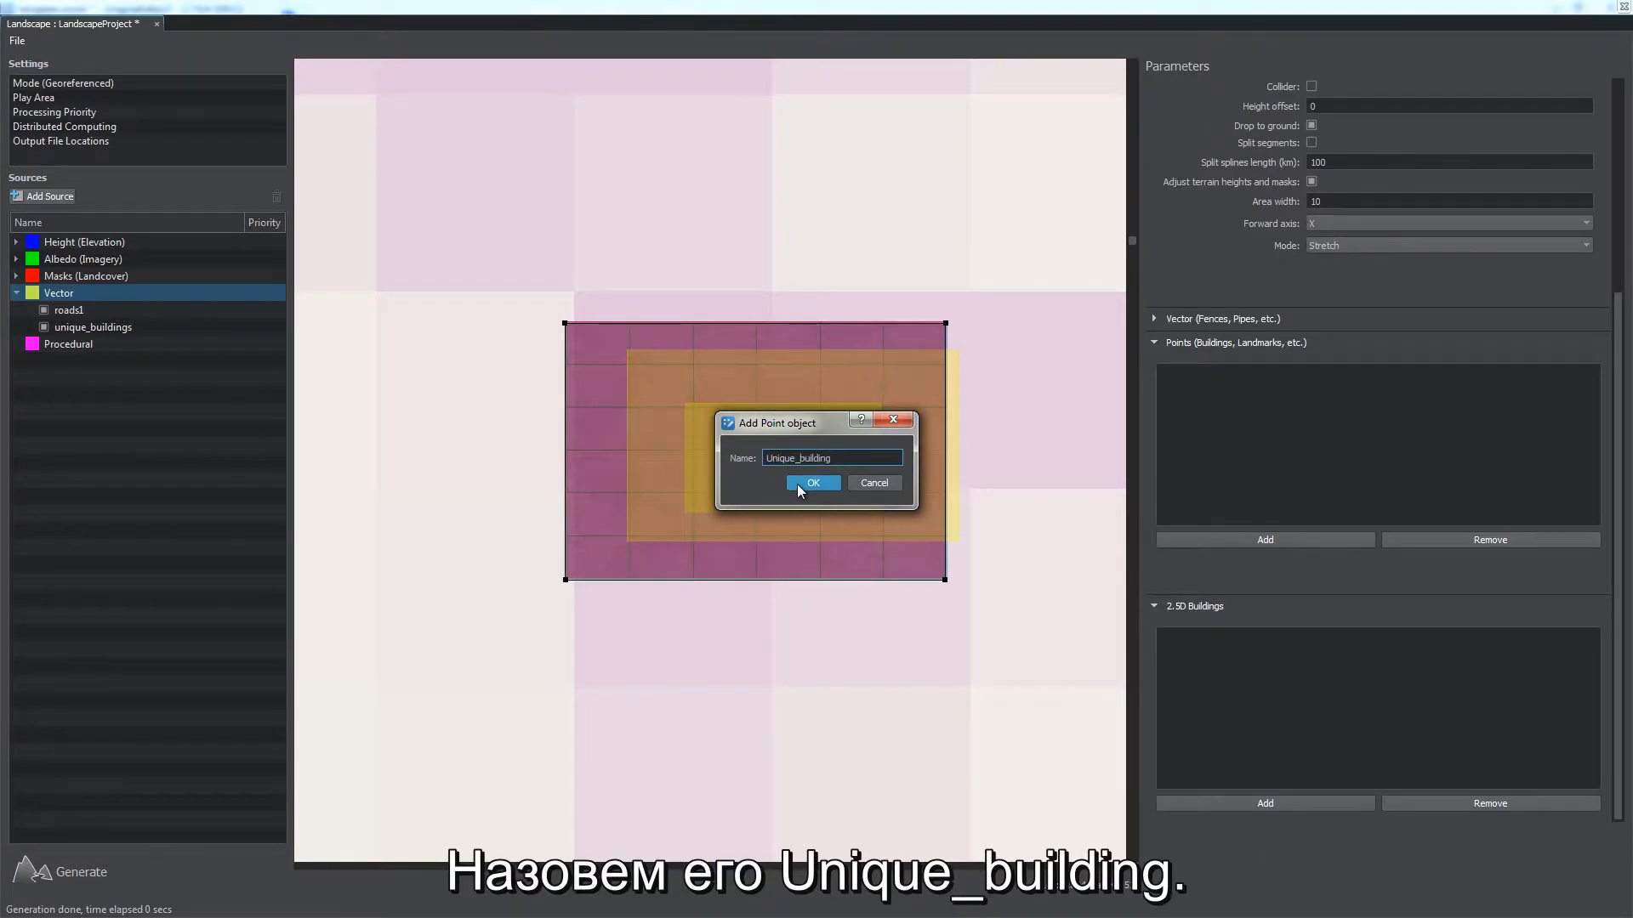
{"action": "left_click", "coordinate": [798, 483]}
Step: Assign the vector tag Single_building and the asset gsm_tower.node to the Unique_buildings Point object
{"action": "left_click", "coordinate": [1280, 569]}
{"action": "left_click", "coordinate": [1279, 581]}
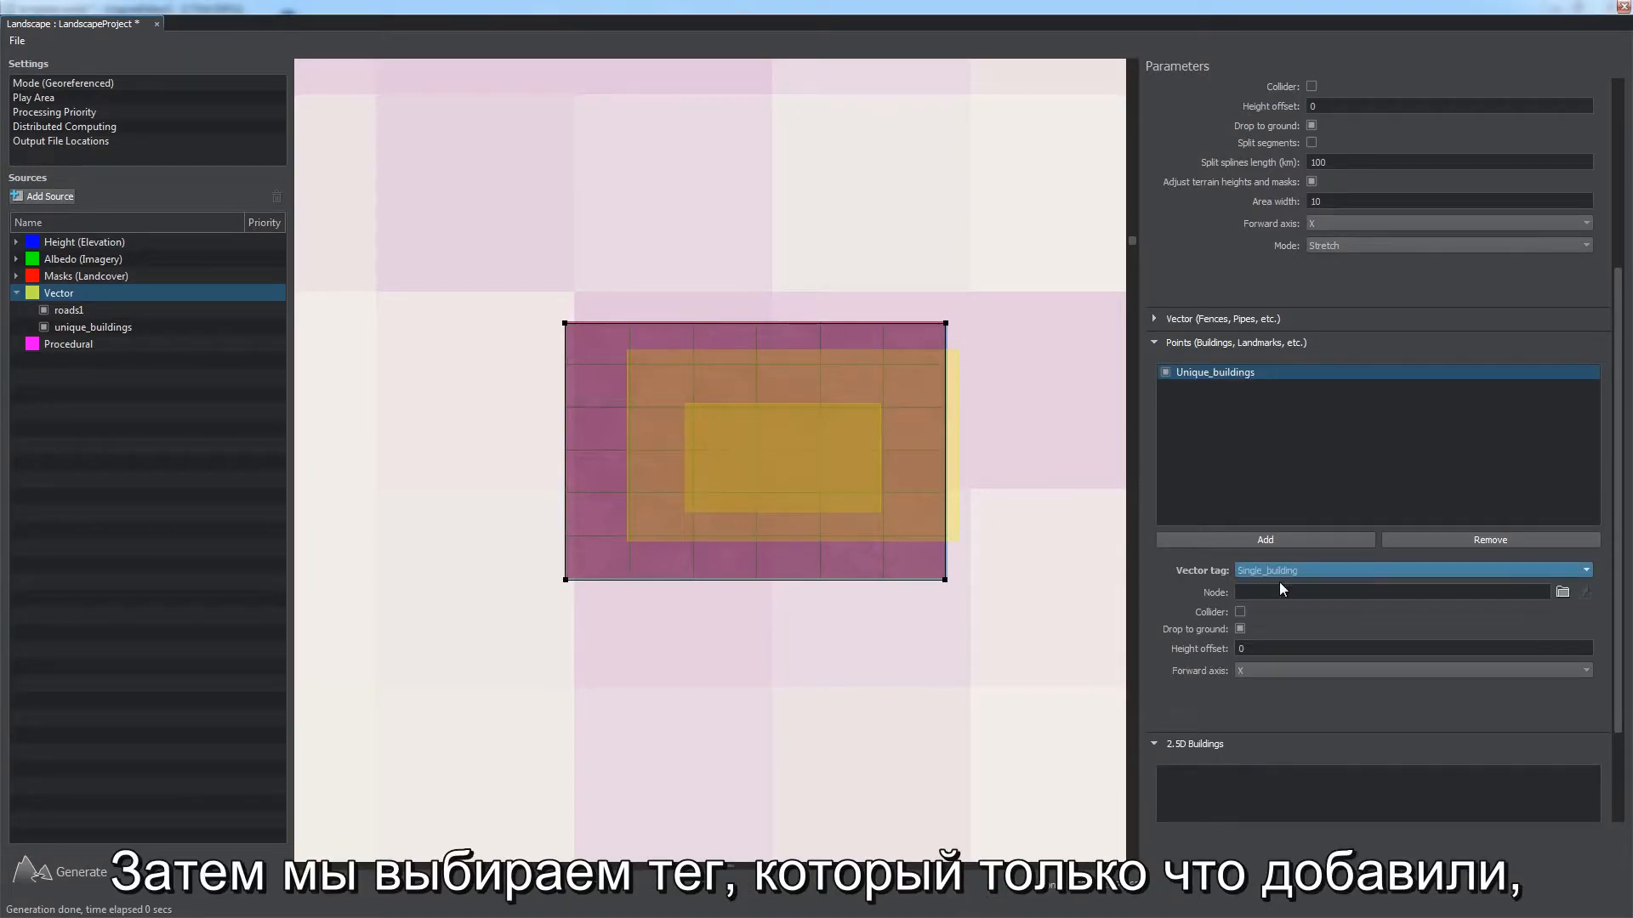
{"action": "left_click", "coordinate": [1562, 592]}
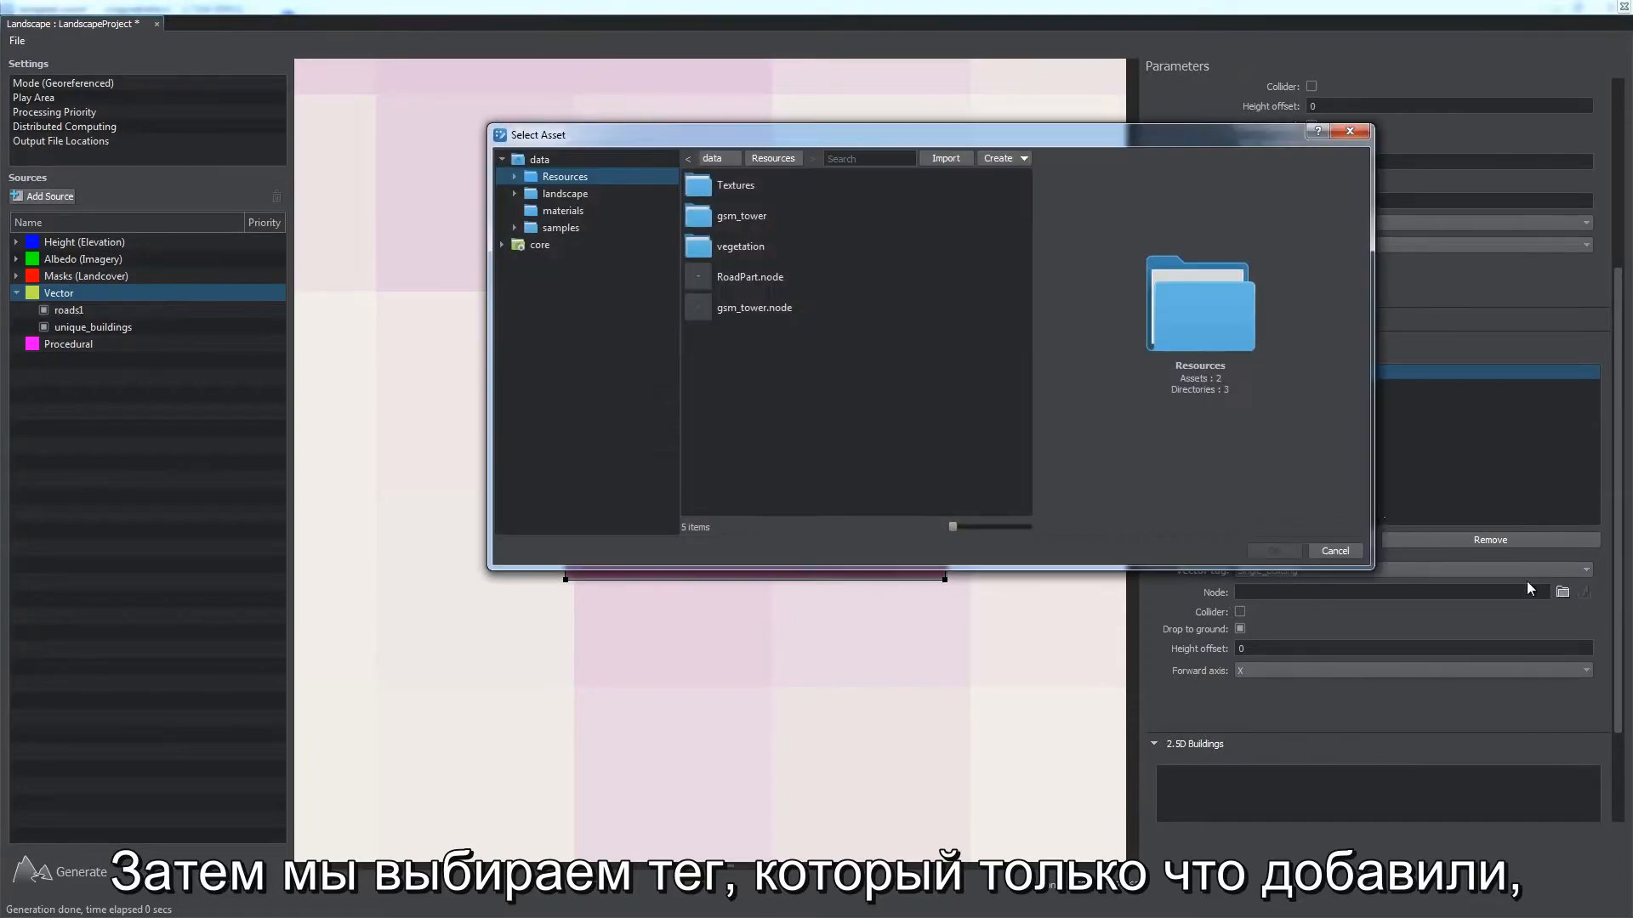
{"action": "left_click", "coordinate": [754, 308]}
{"action": "left_click", "coordinate": [1288, 550]}
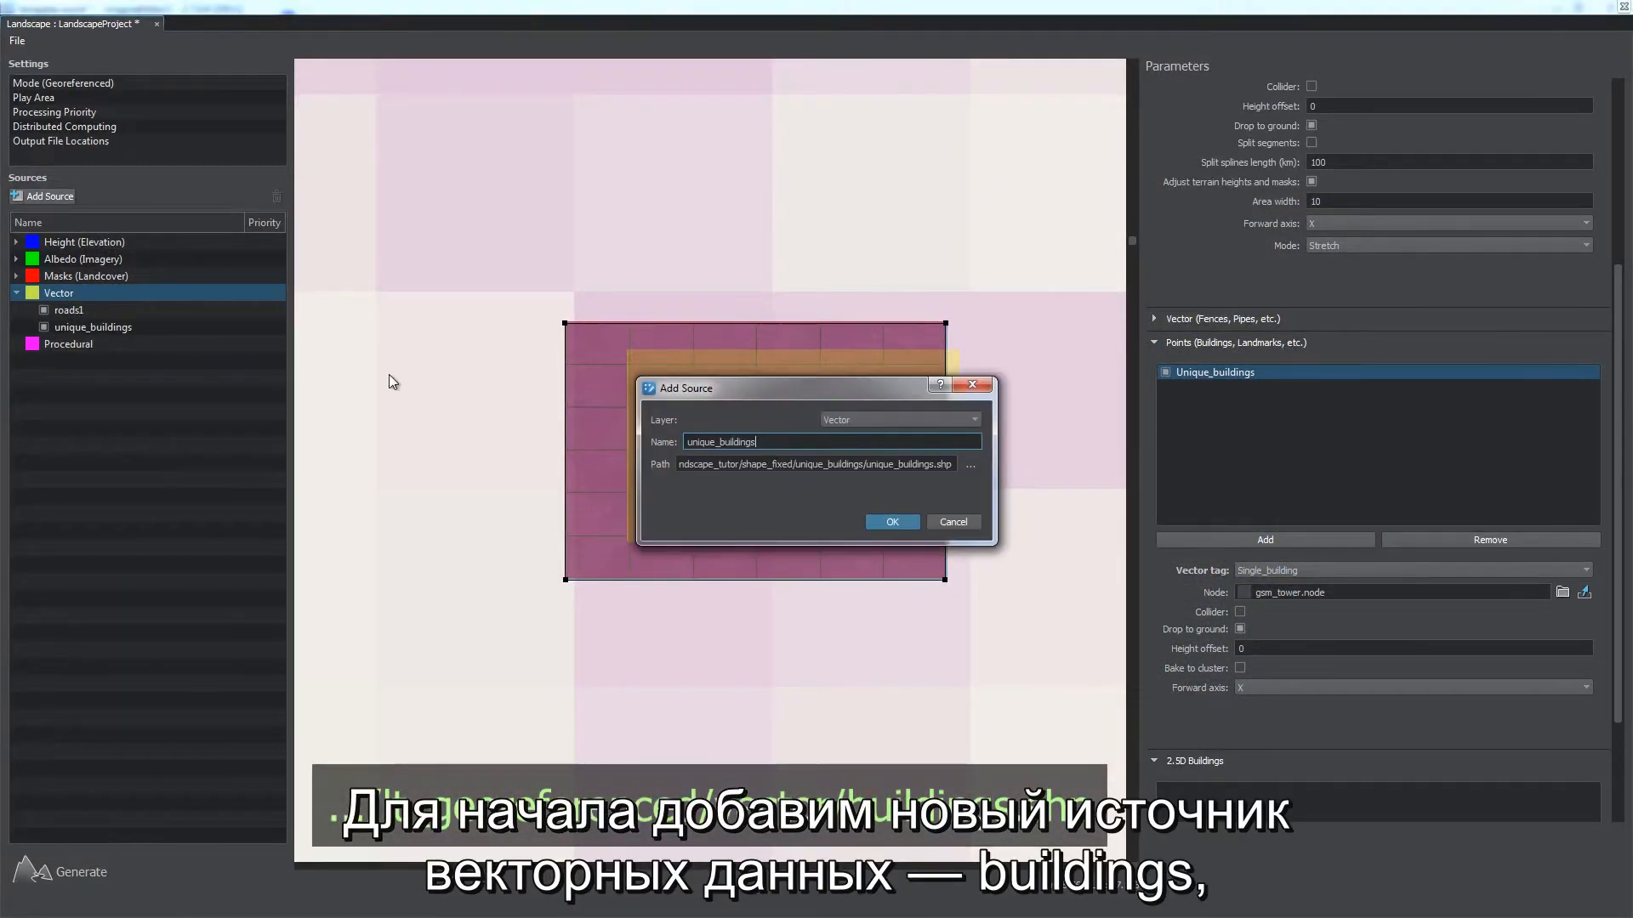
Step: Add a vector data source named buildings from buildings.shp in the shape_fixed folder
{"action": "left_click", "coordinate": [975, 466]}
{"action": "left_click", "coordinate": [1030, 263]}
{"action": "double_click", "coordinate": [832, 413]}
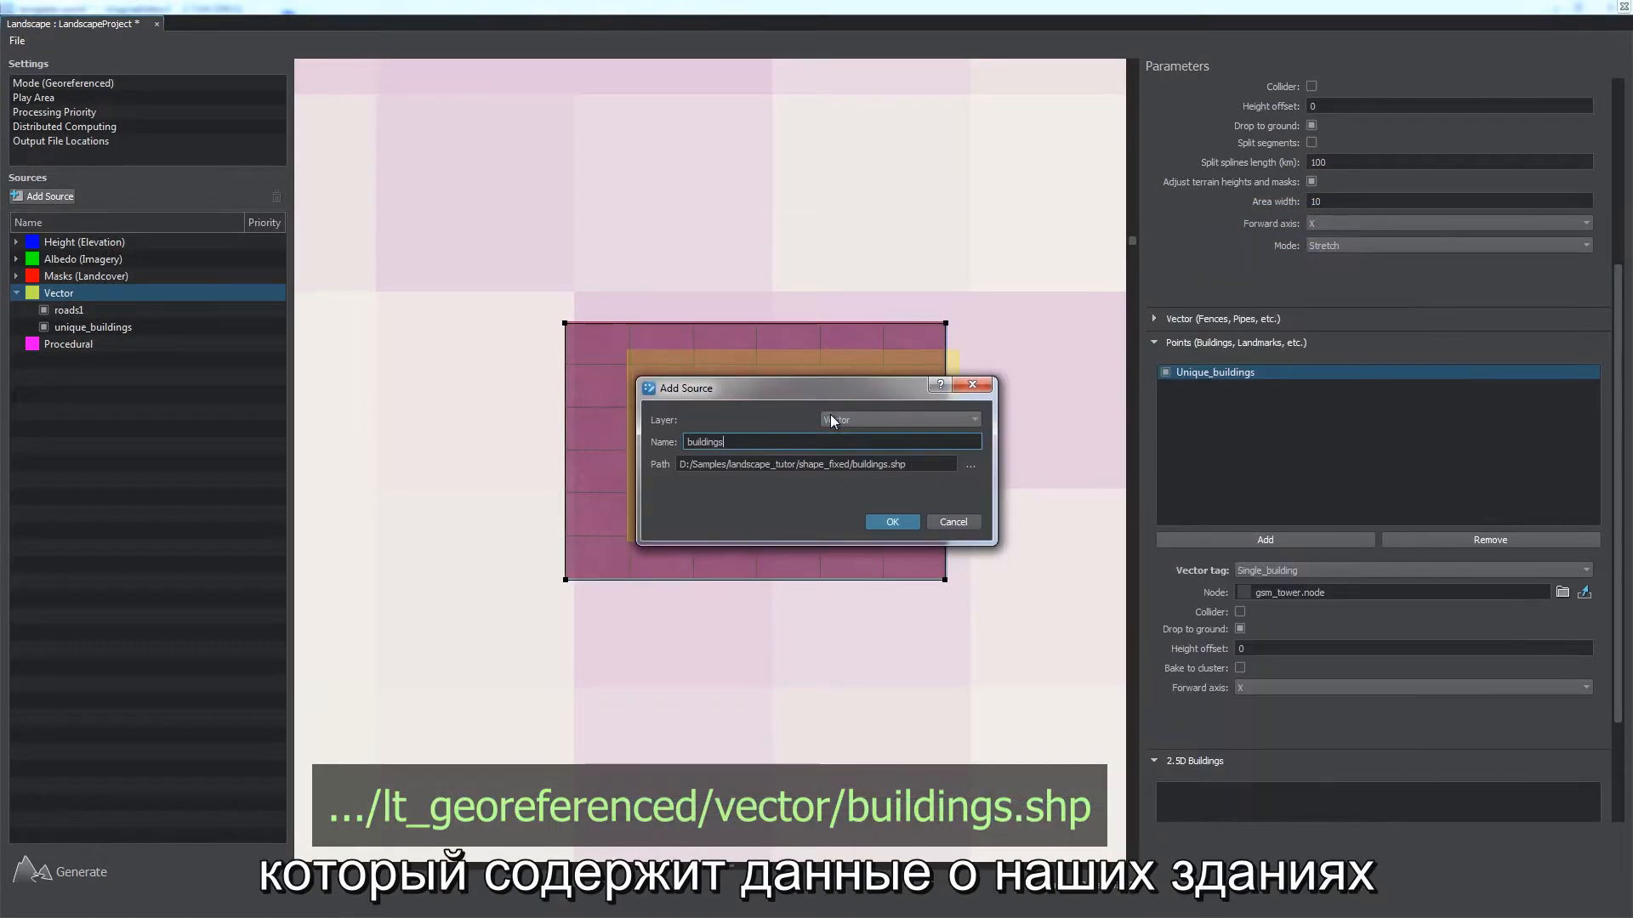
{"action": "left_click", "coordinate": [892, 522]}
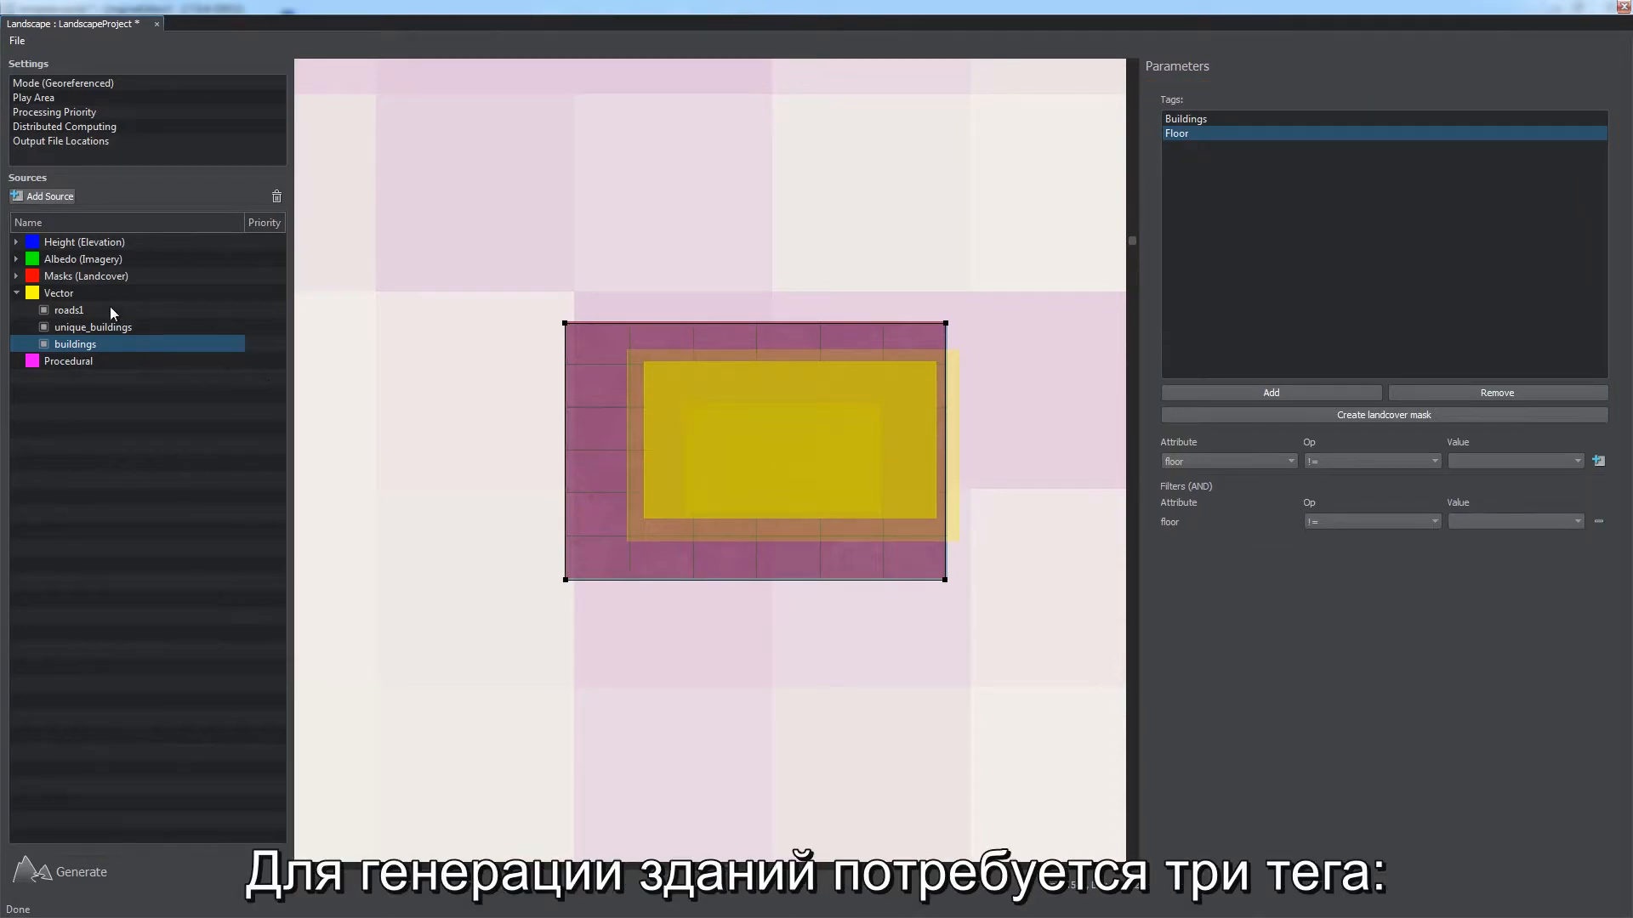
Step: Add a 2.5D Buildings object named Buildings to the vector layer
{"action": "left_click", "coordinate": [83, 294]}
{"action": "left_click_drag", "start_coordinate": [1619, 469], "coordinate": [1621, 578]}
{"action": "left_click", "coordinate": [1299, 802]}
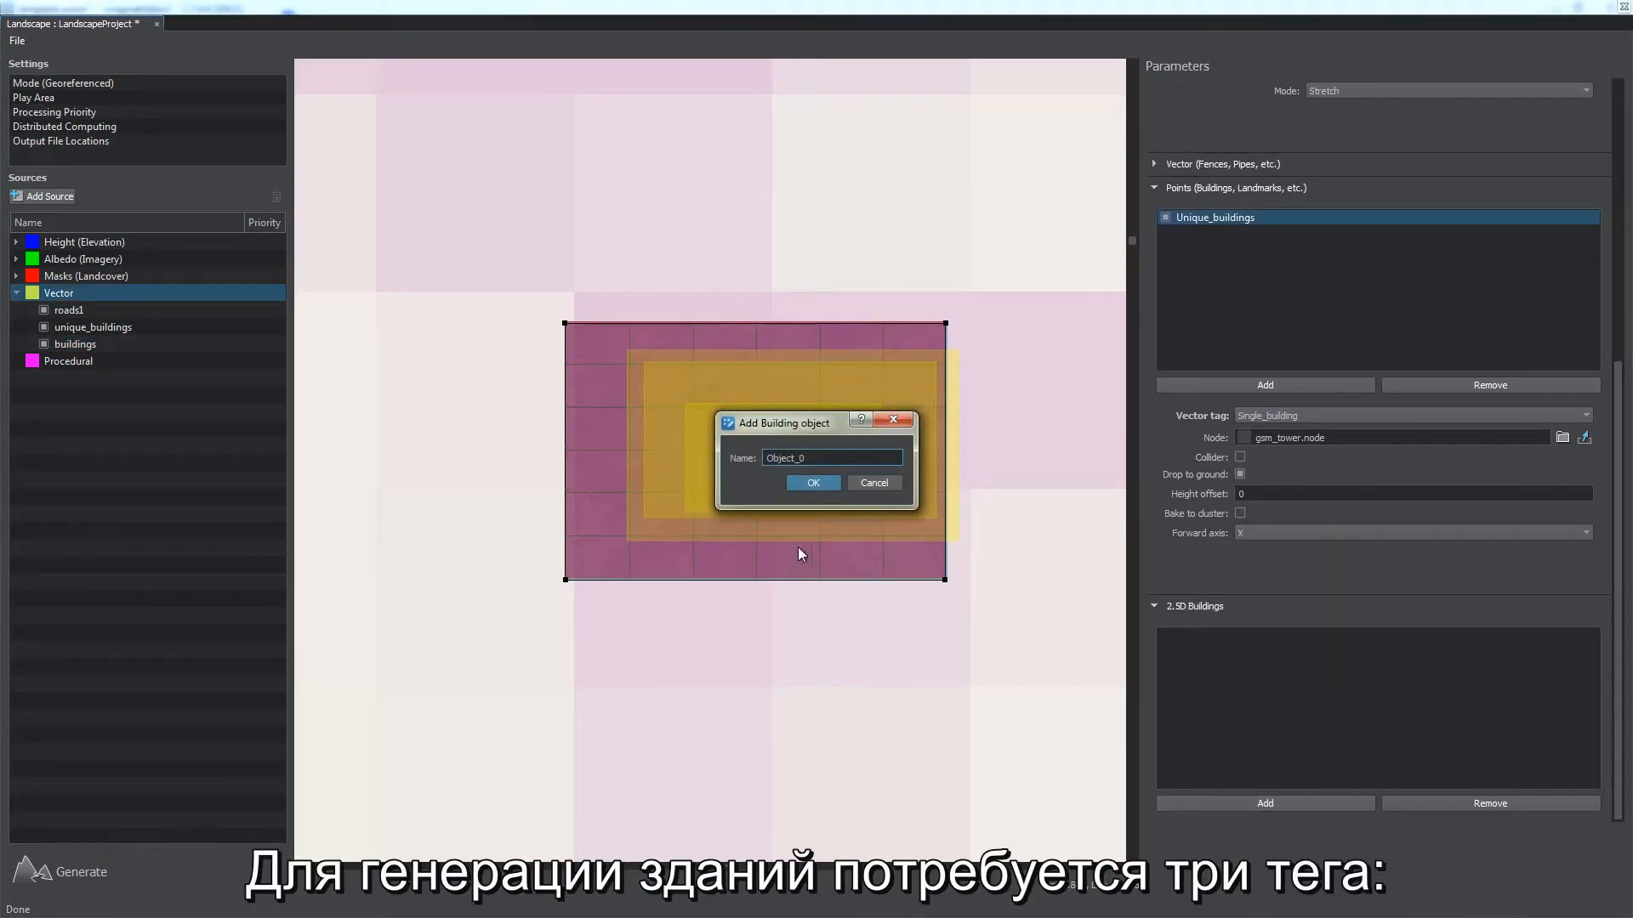
{"action": "type", "text": "Buildings"}
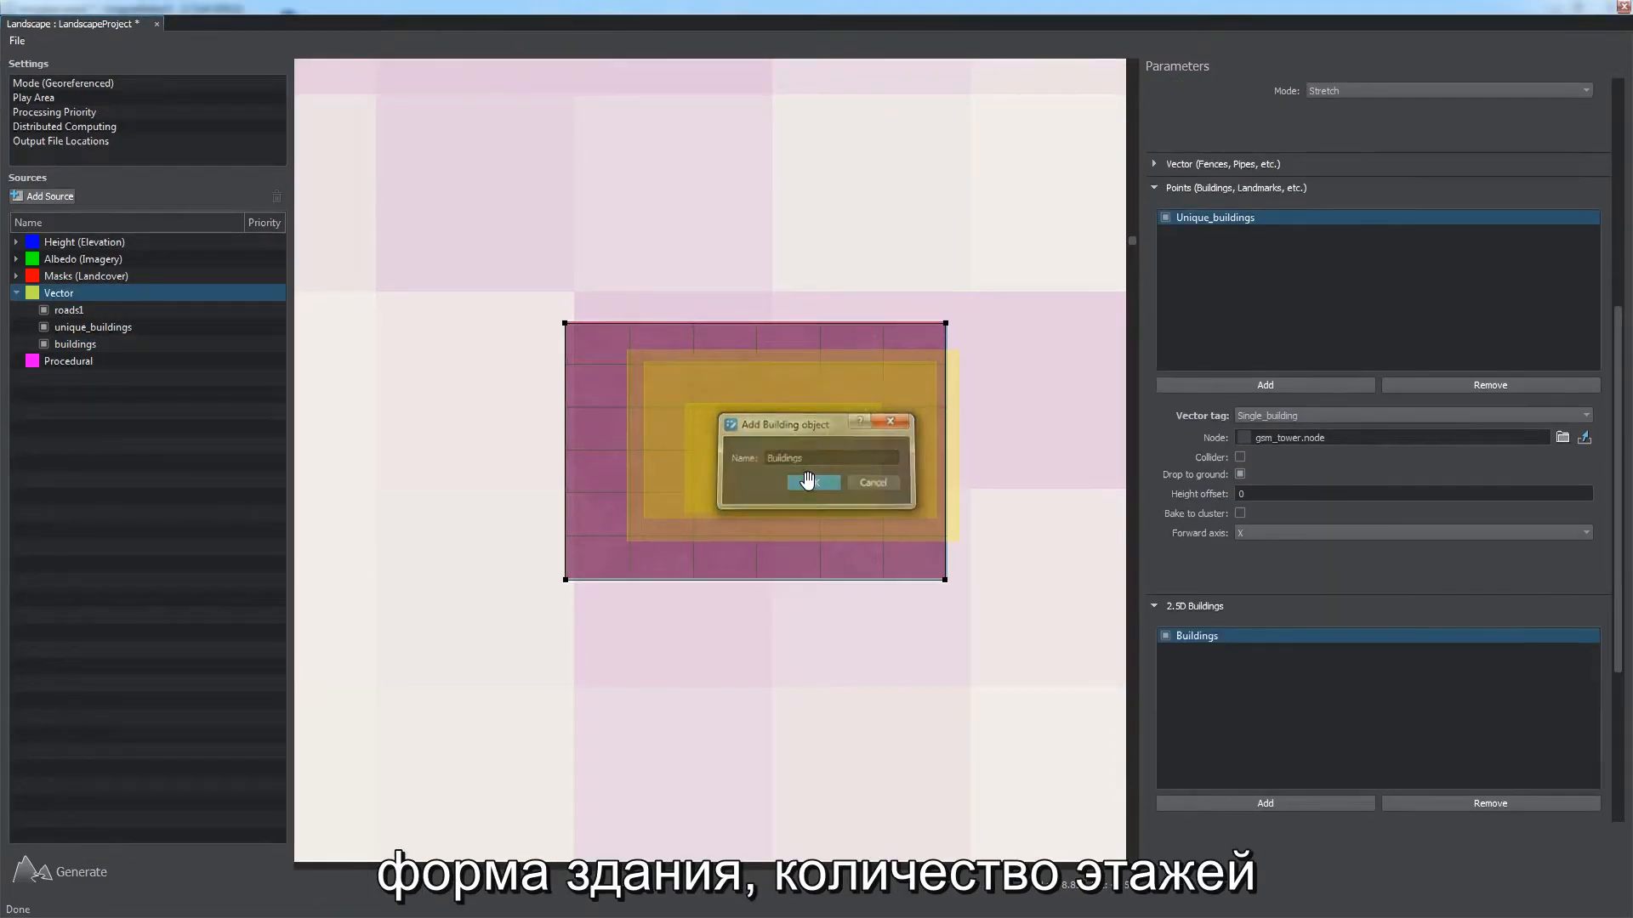
{"action": "left_click", "coordinate": [813, 482]}
Step: Assign the vector tag Buildings and the floor number tag Floor to the 2.5D Buildings object
{"action": "scroll", "coordinate": [1552, 613], "scroll_direction": "down", "scroll_amount": 3}
{"action": "left_click", "coordinate": [1539, 580]}
{"action": "left_click", "coordinate": [1517, 602]}
{"action": "left_click", "coordinate": [1426, 601]}
{"action": "left_click", "coordinate": [1403, 648]}
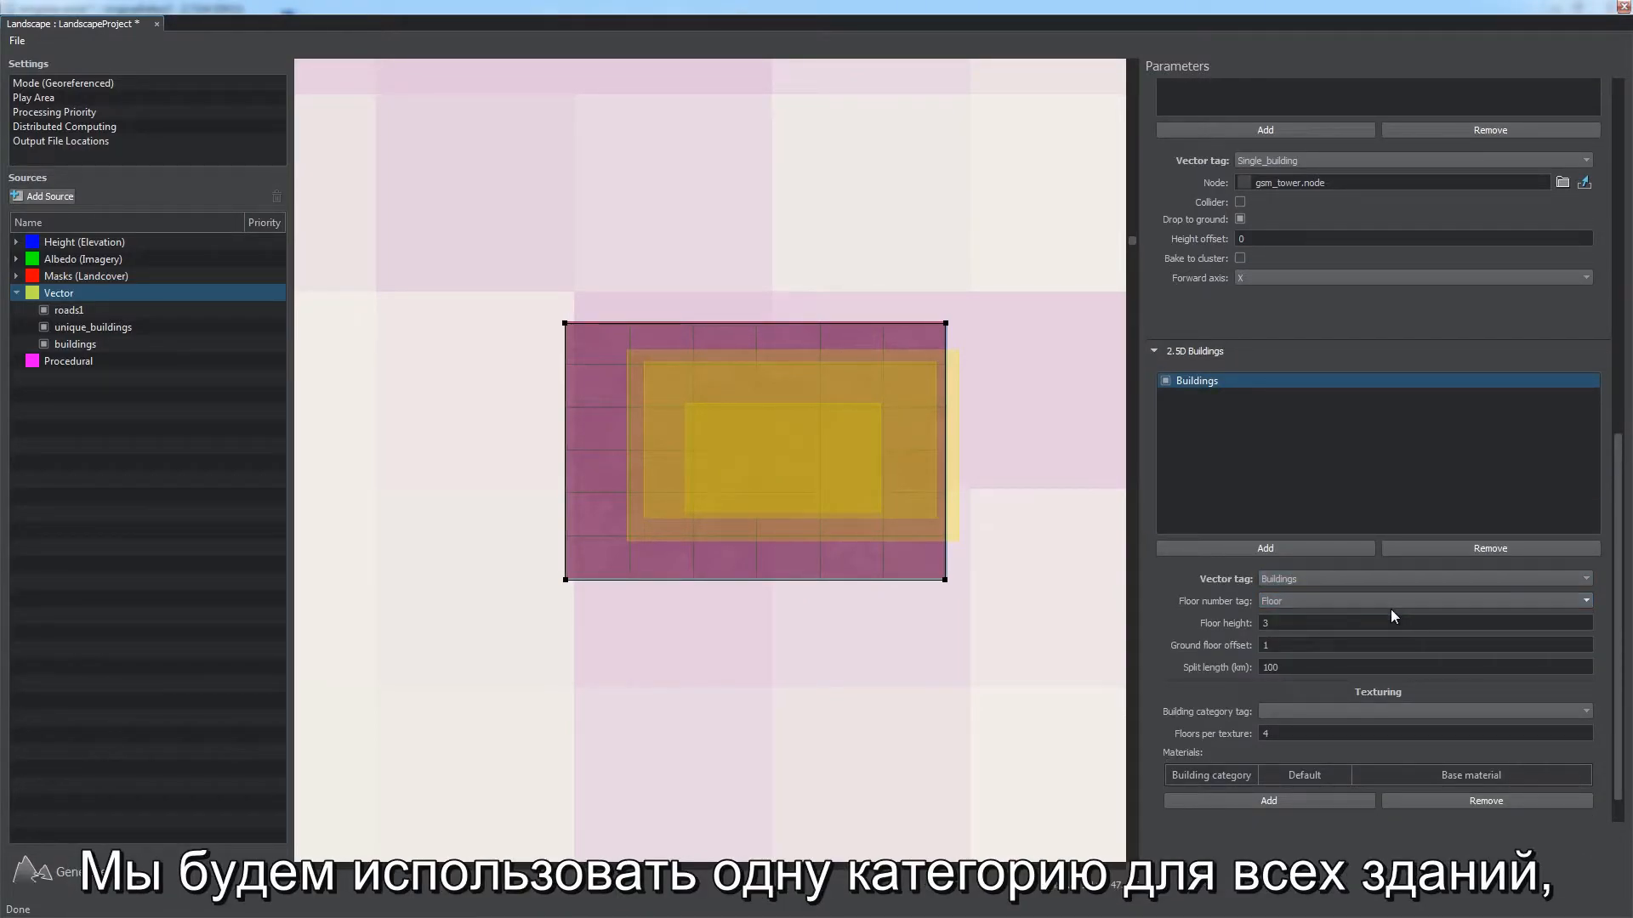
Step: Set the building category tag to Buildings and add a building category with the value yes
{"action": "scroll", "coordinate": [1350, 675], "scroll_direction": "down", "scroll_amount": 2}
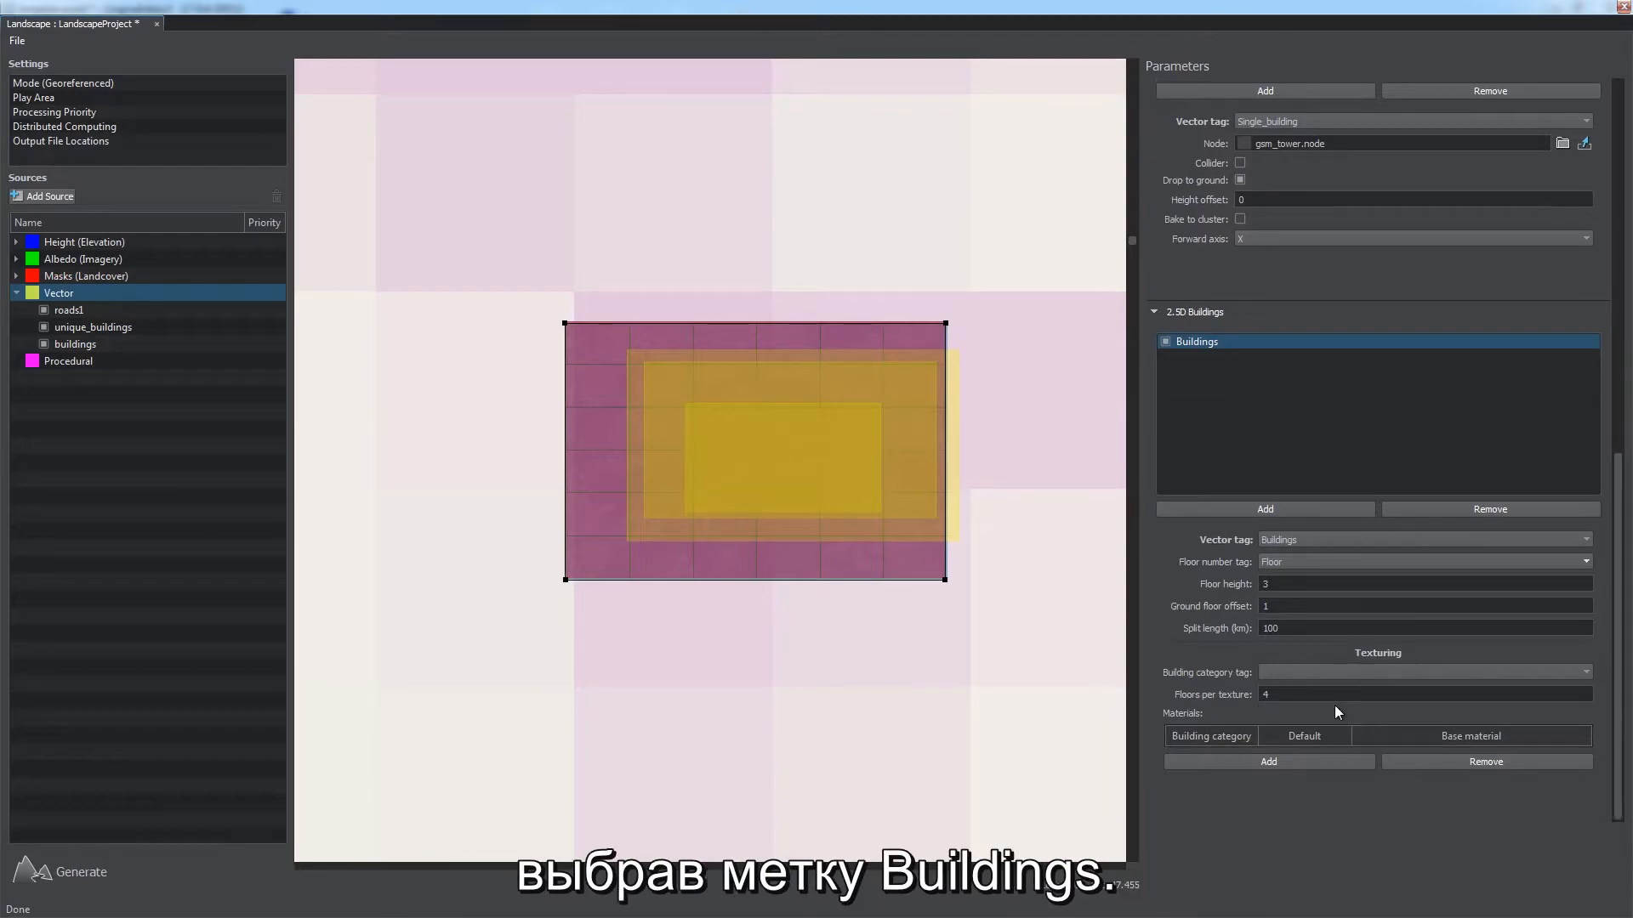
{"action": "left_click", "coordinate": [1341, 674]}
{"action": "left_click", "coordinate": [1334, 695]}
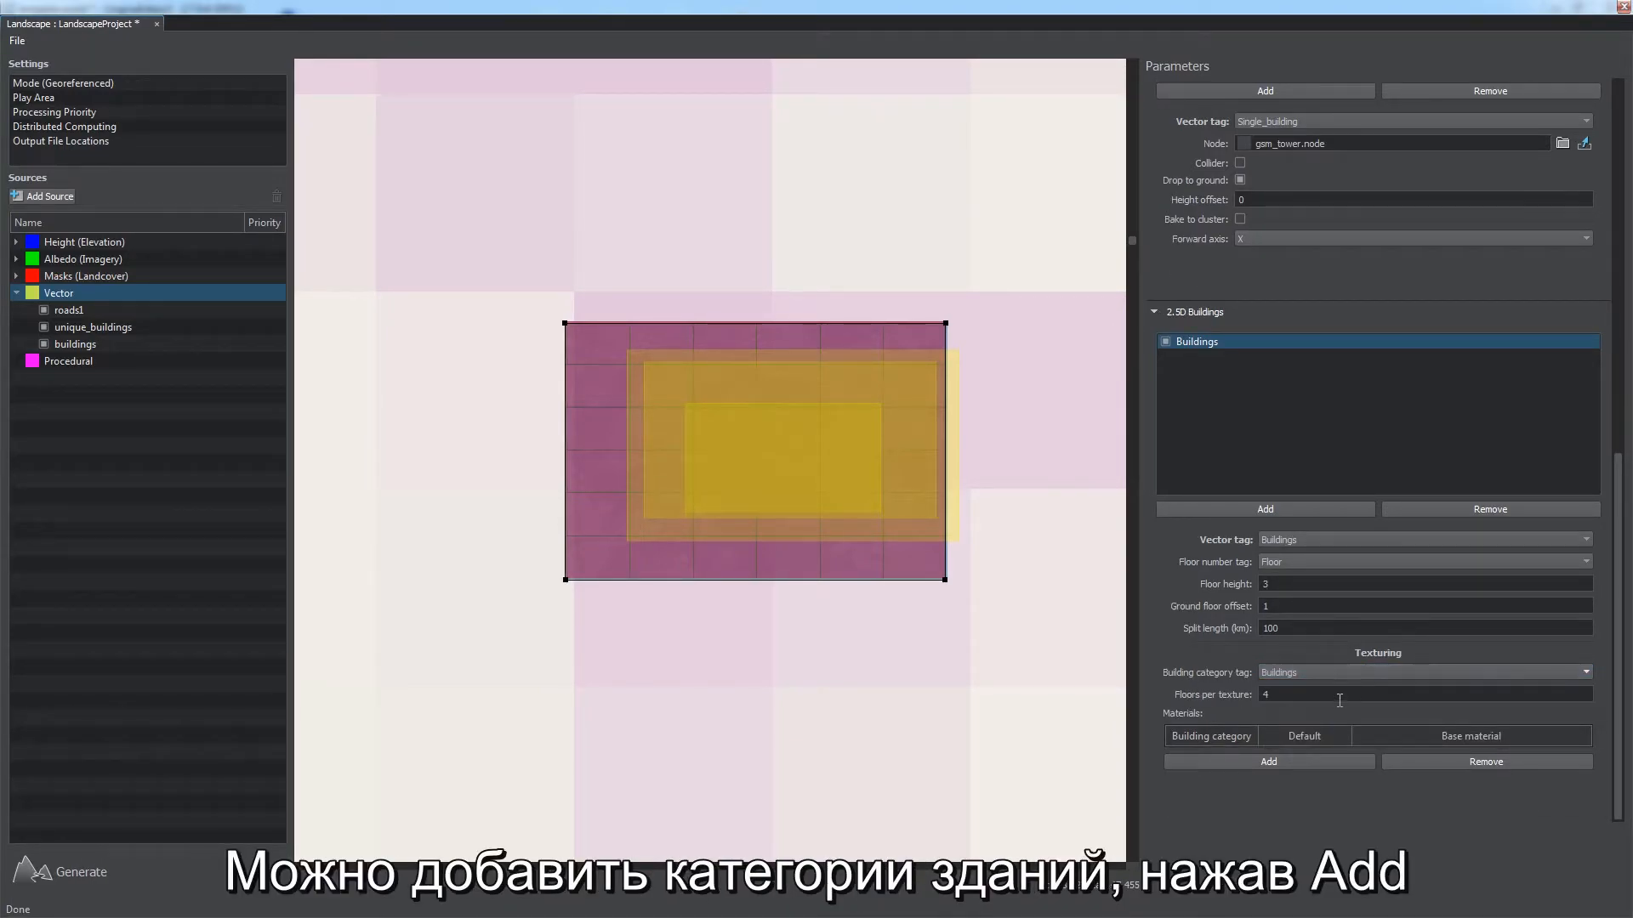
{"action": "left_click", "coordinate": [1272, 762]}
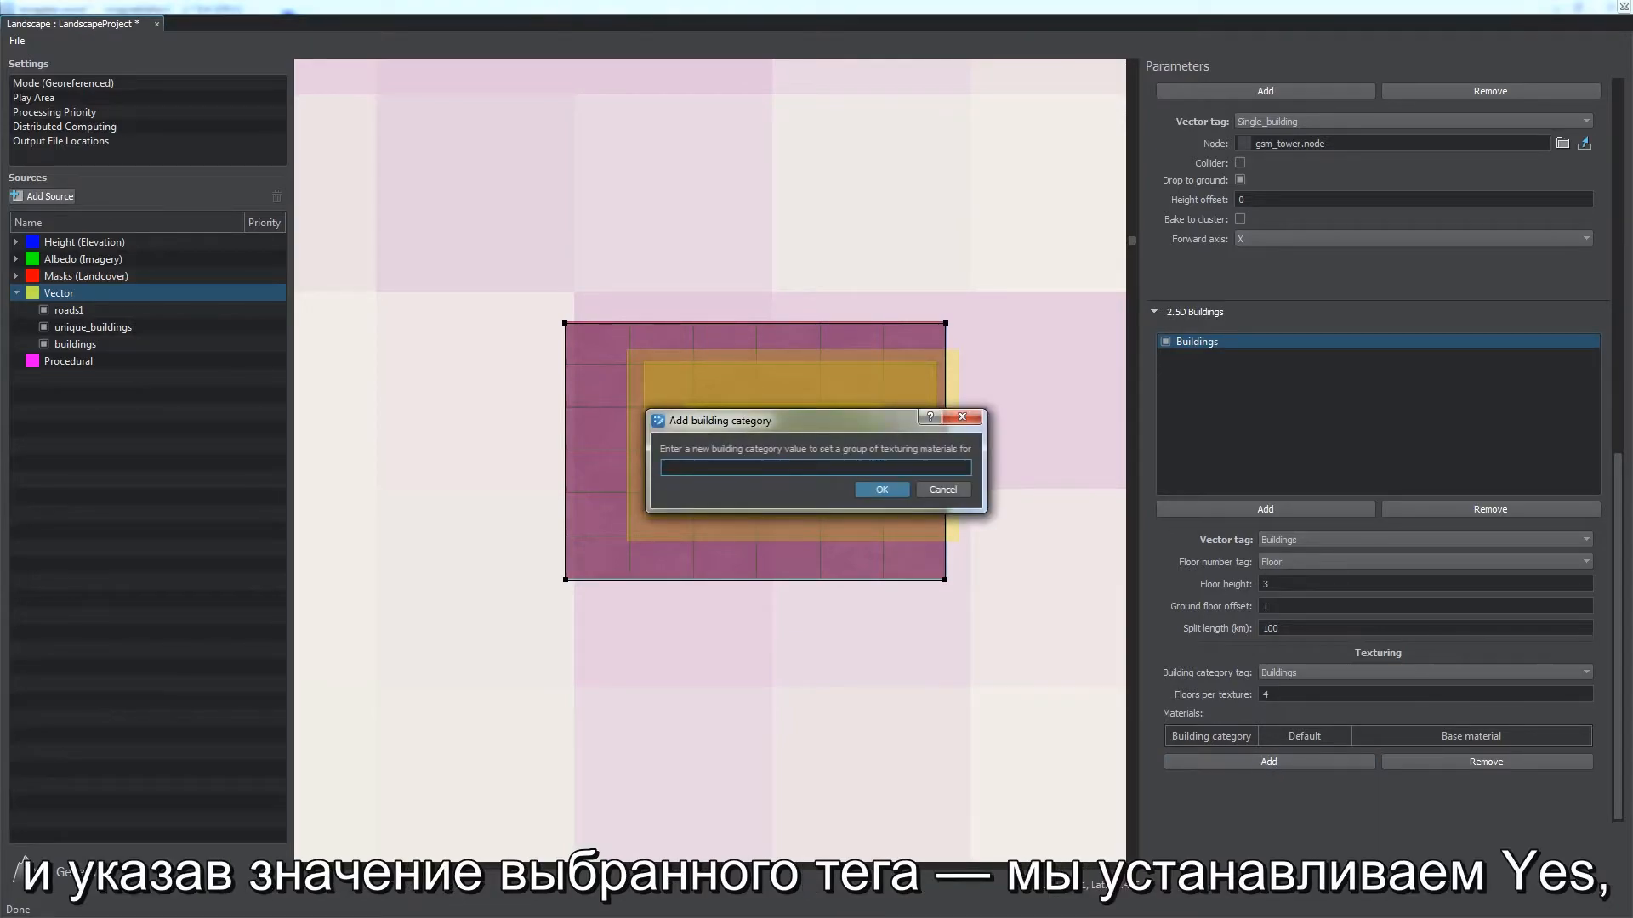
{"action": "type", "text": "yes"}
{"action": "key", "text": "Return"}
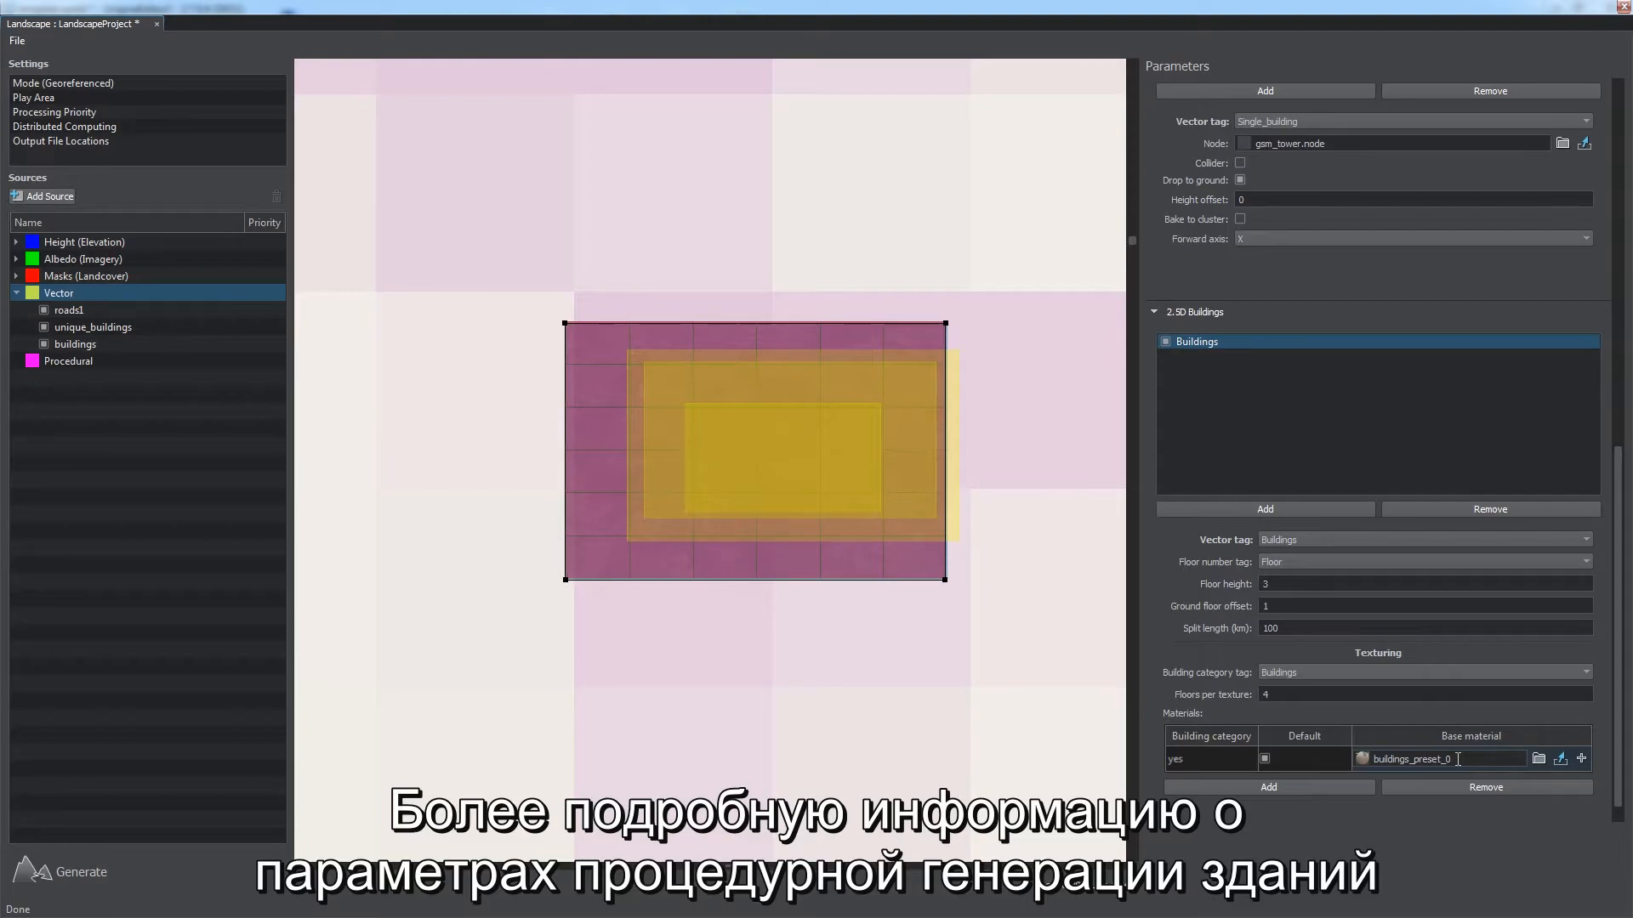
Step: Generate the landscape and fly over the city to view the procedurally generated buildings
{"action": "scroll", "coordinate": [1298, 760], "scroll_direction": "down", "scroll_amount": 1}
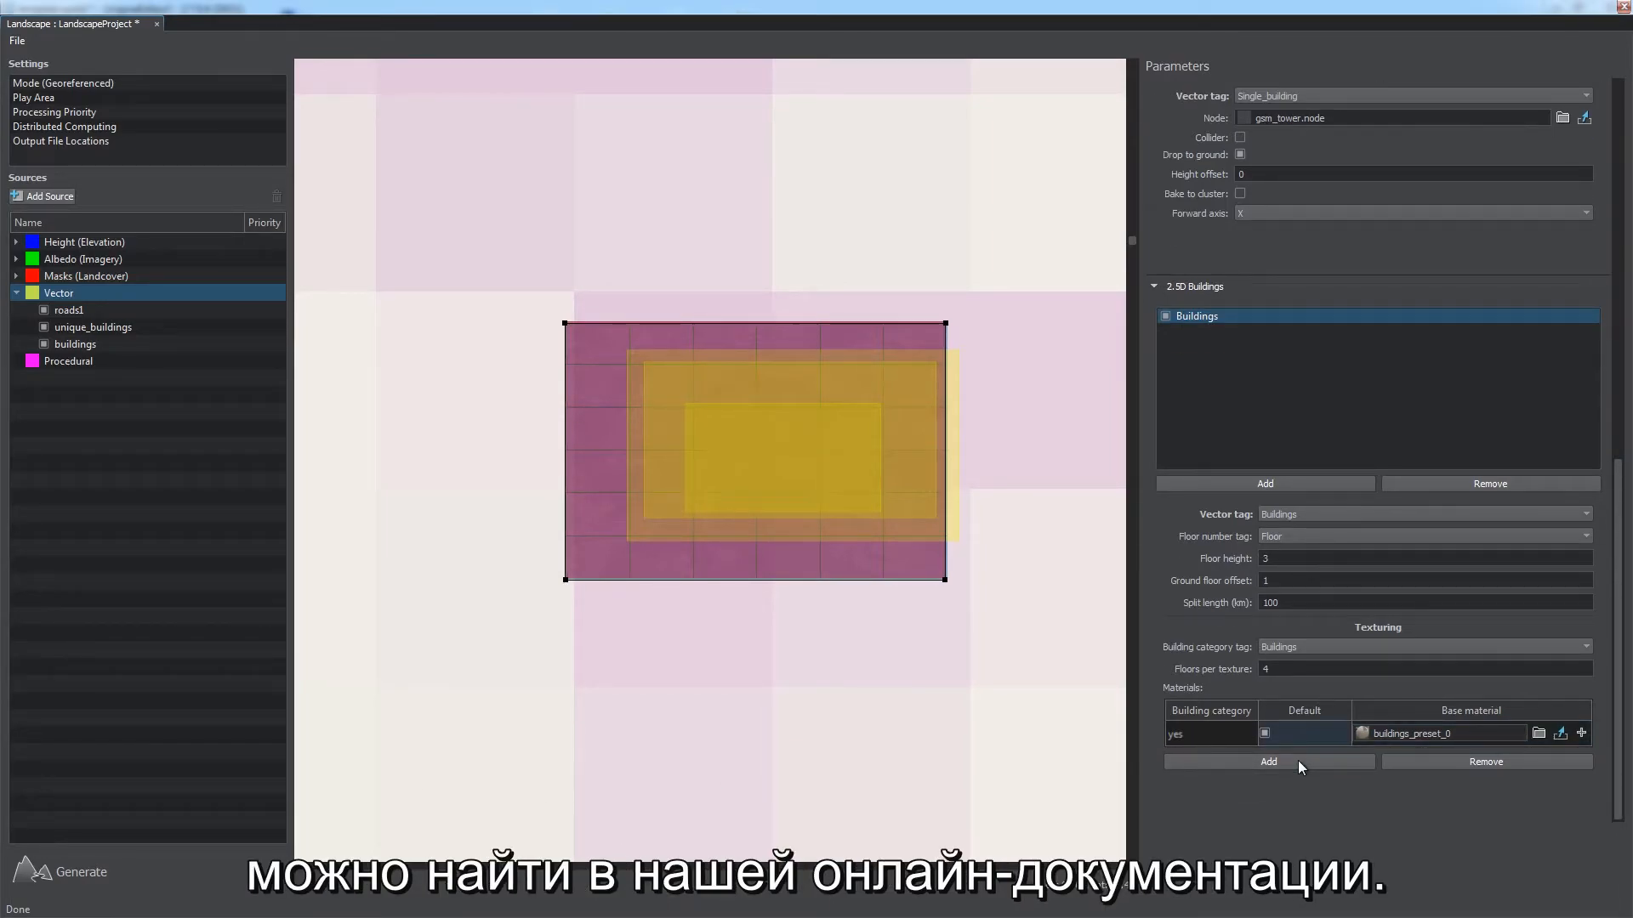
{"action": "left_click", "coordinate": [69, 880]}
{"action": "left_click", "coordinate": [813, 609]}
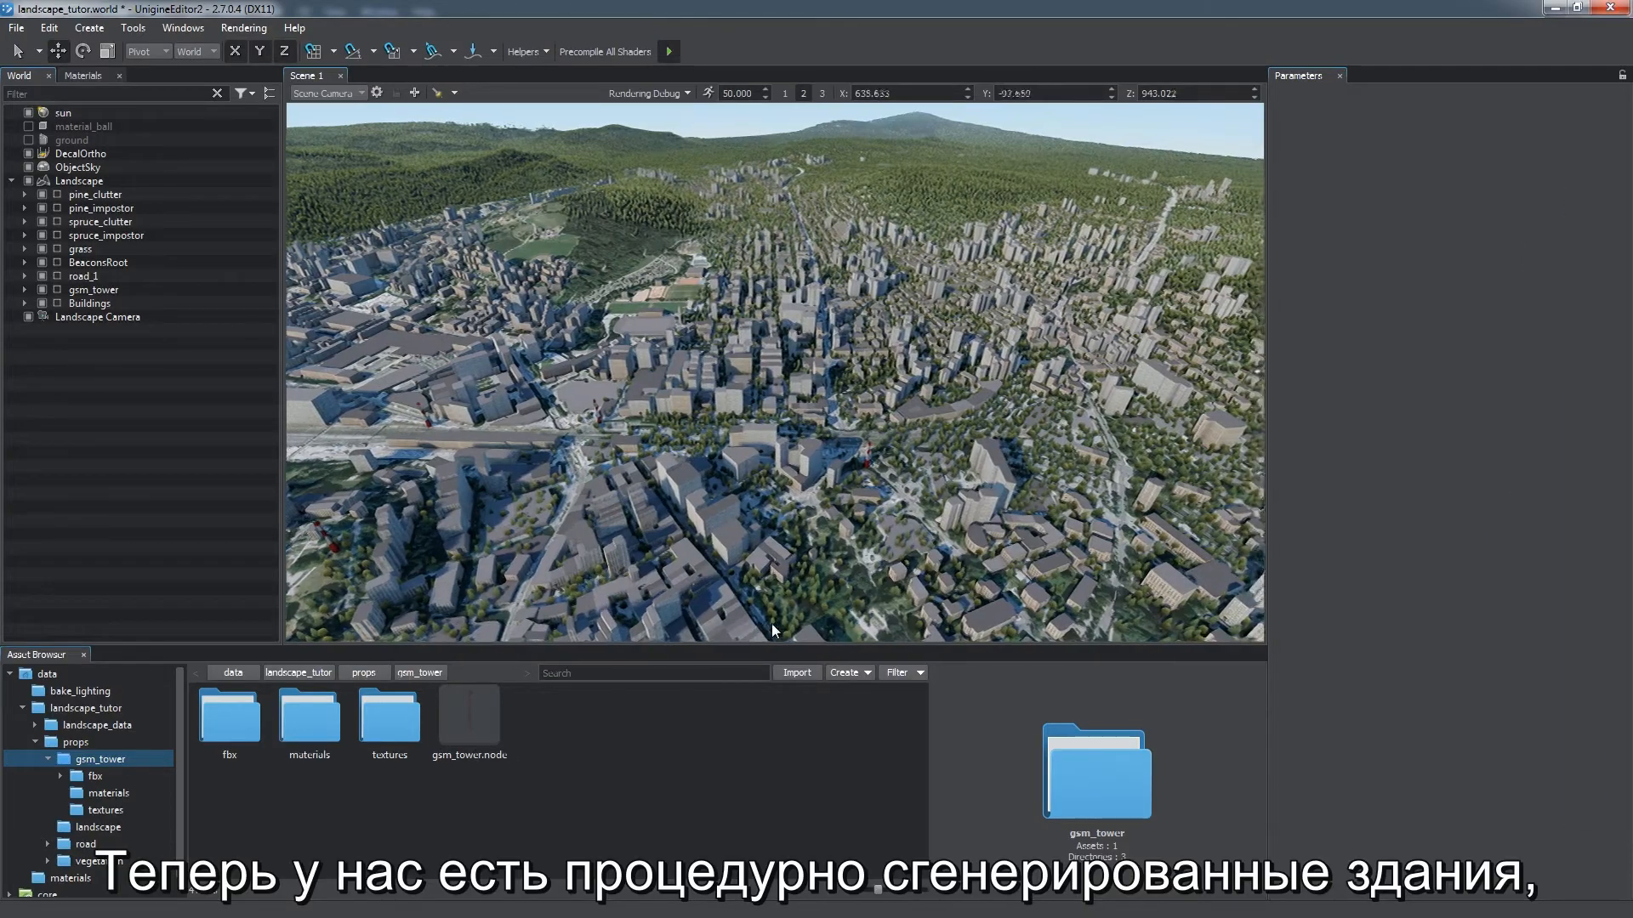
{"action": "key", "text": "d"}
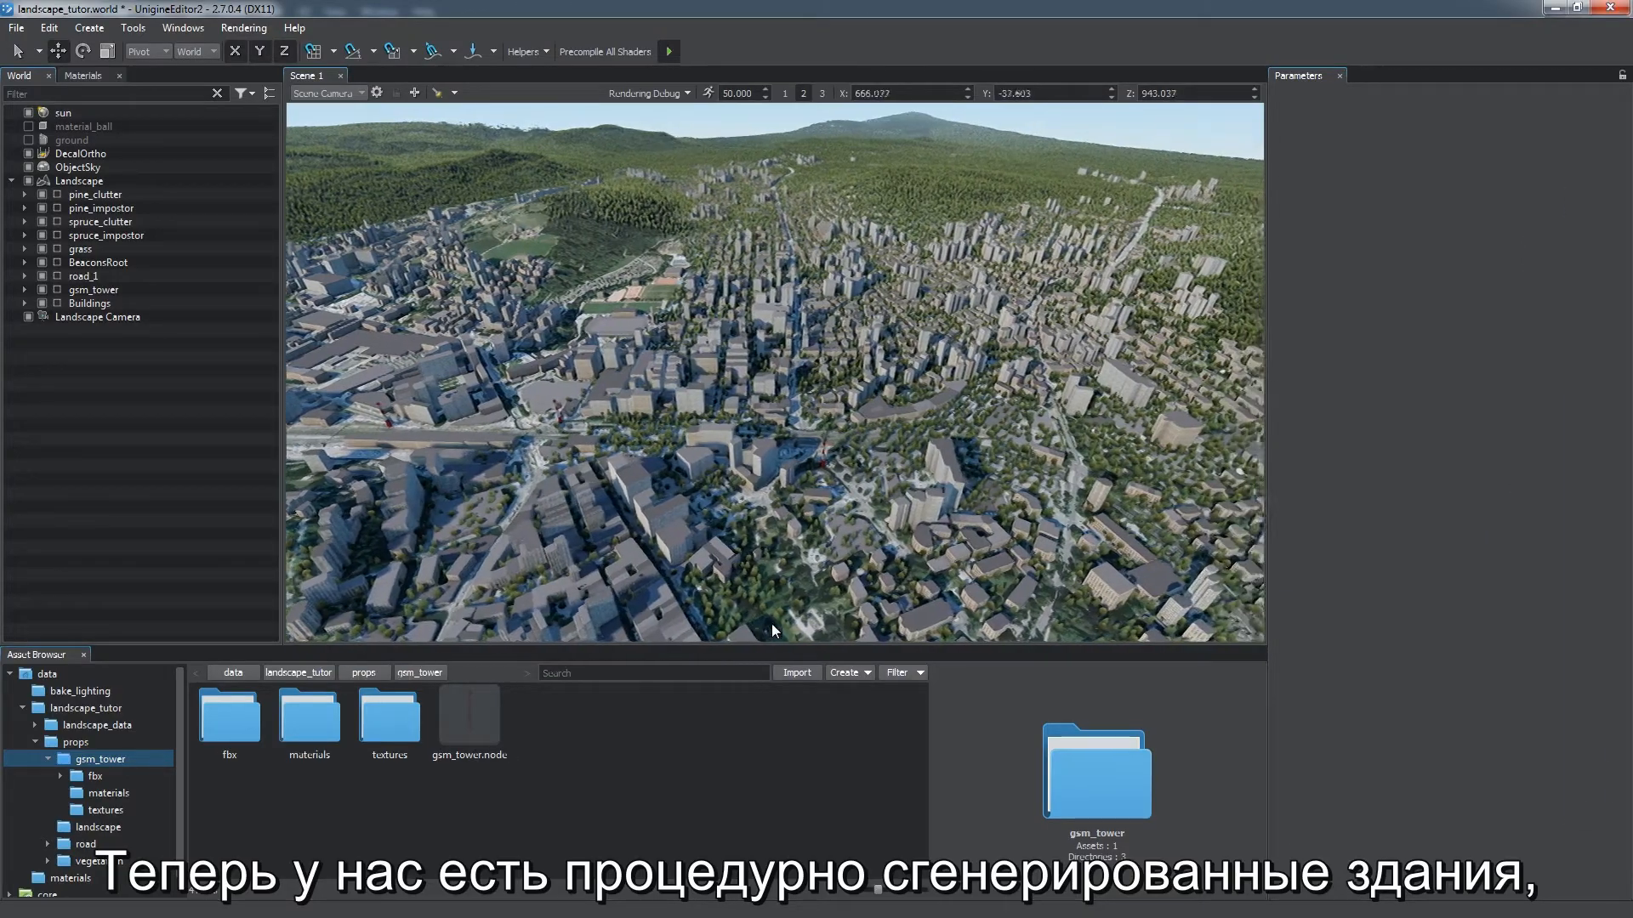
{"action": "key", "text": "w"}
{"action": "right_click_drag", "start_coordinate": [772, 624], "coordinate": [700, 628]}
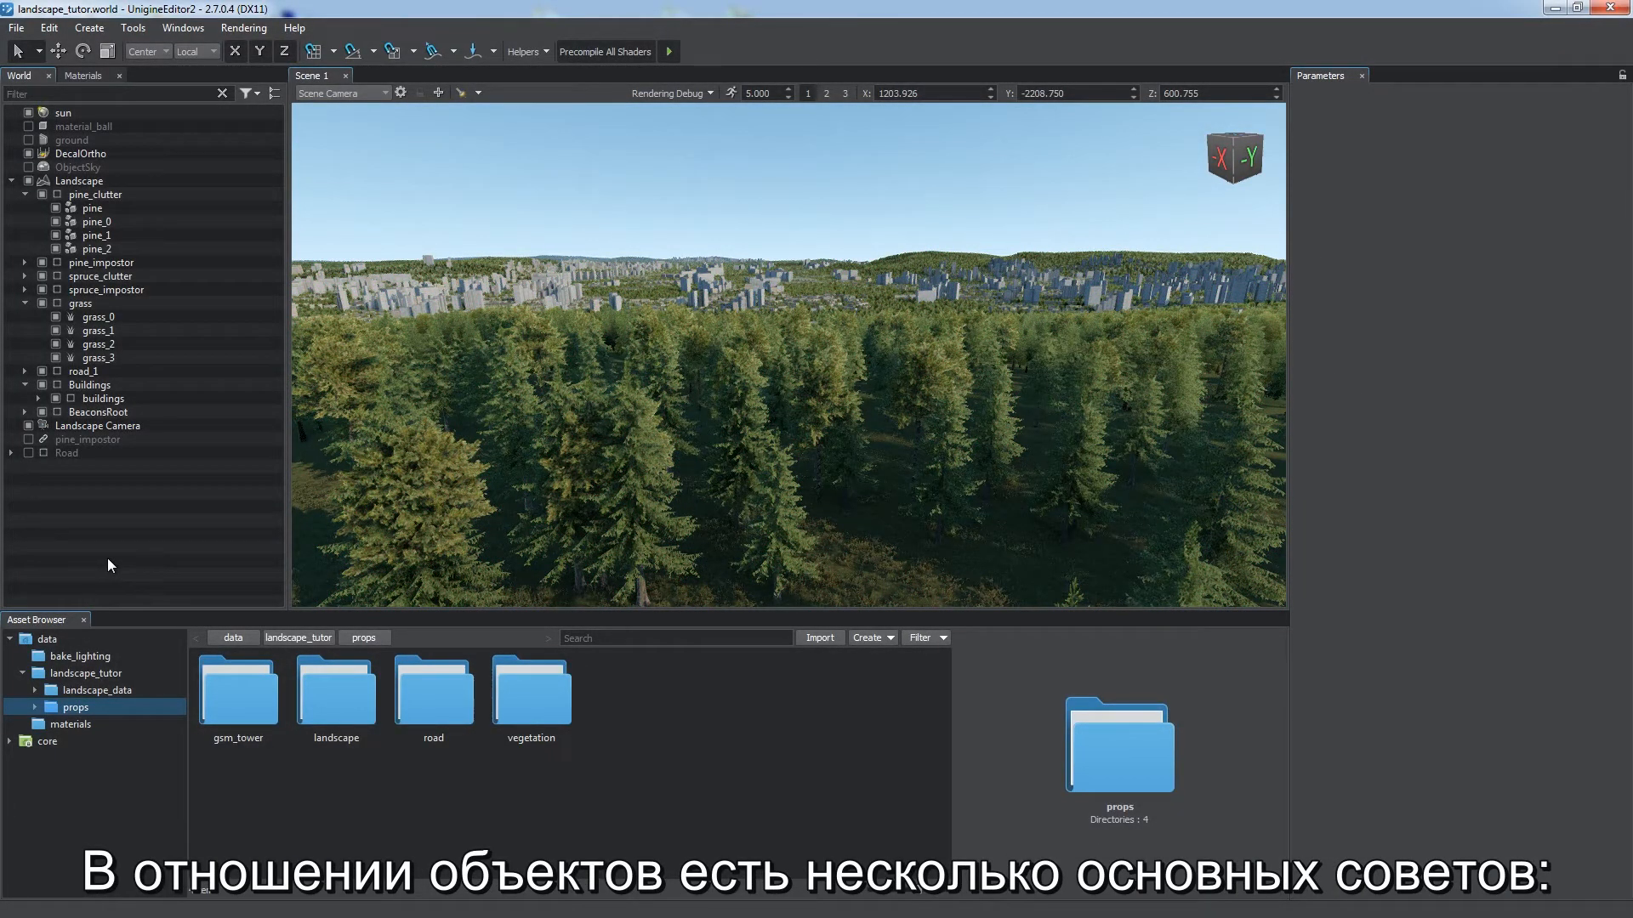
Step: Check the pine clutter's visible distance and set the density of the grass_0 object to 3
{"action": "left_click", "coordinate": [85, 209]}
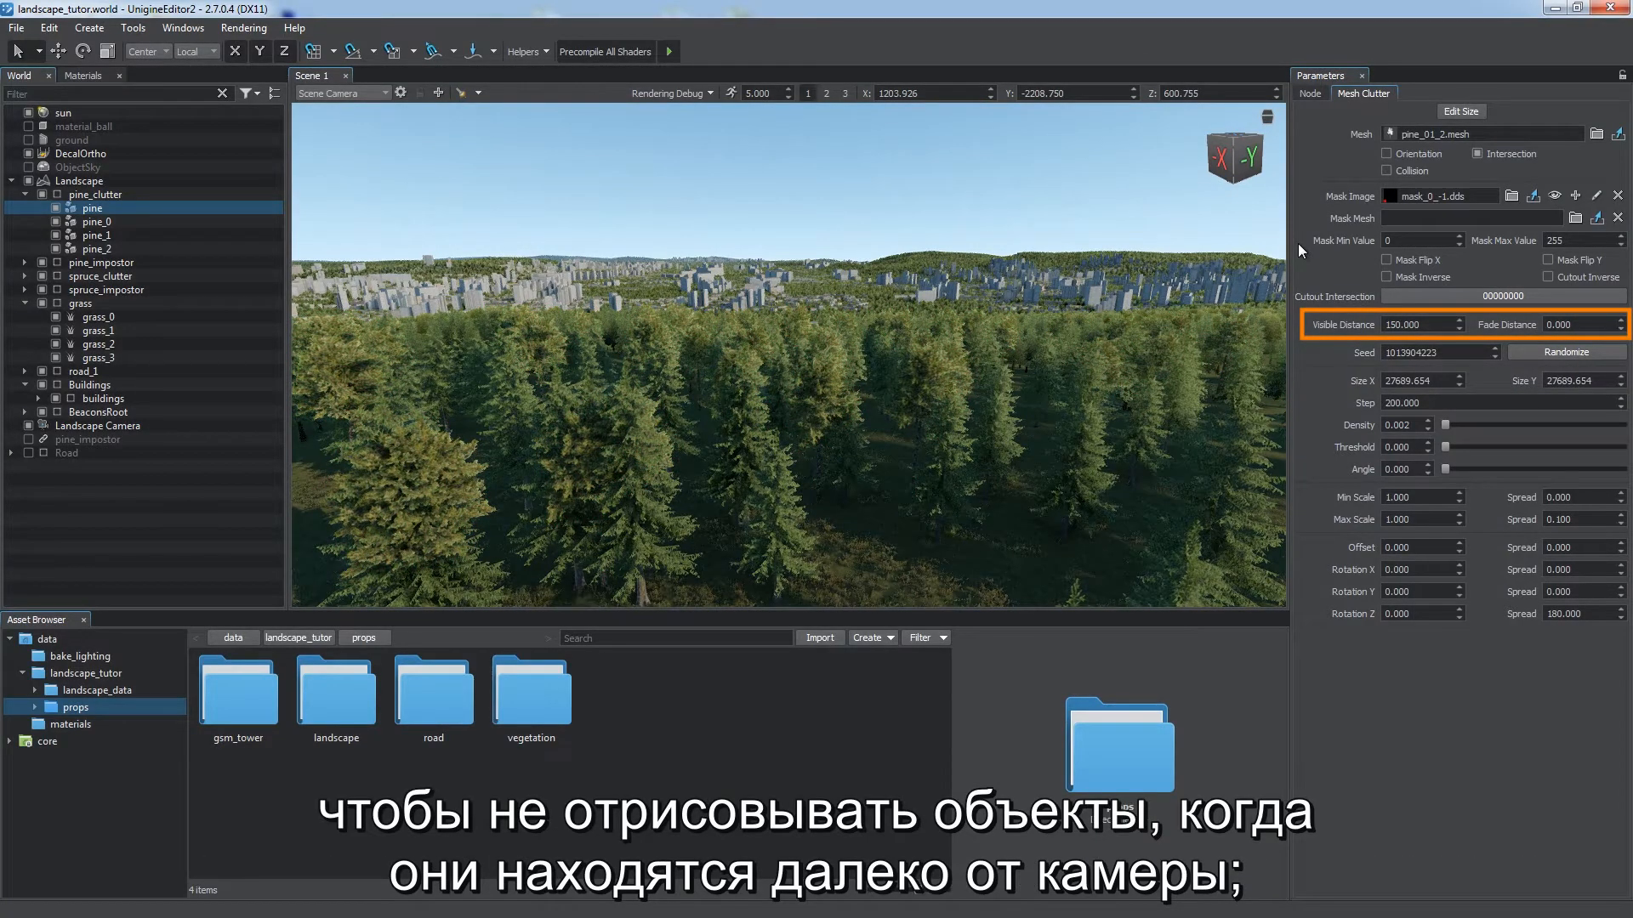
{"action": "left_click", "coordinate": [98, 318]}
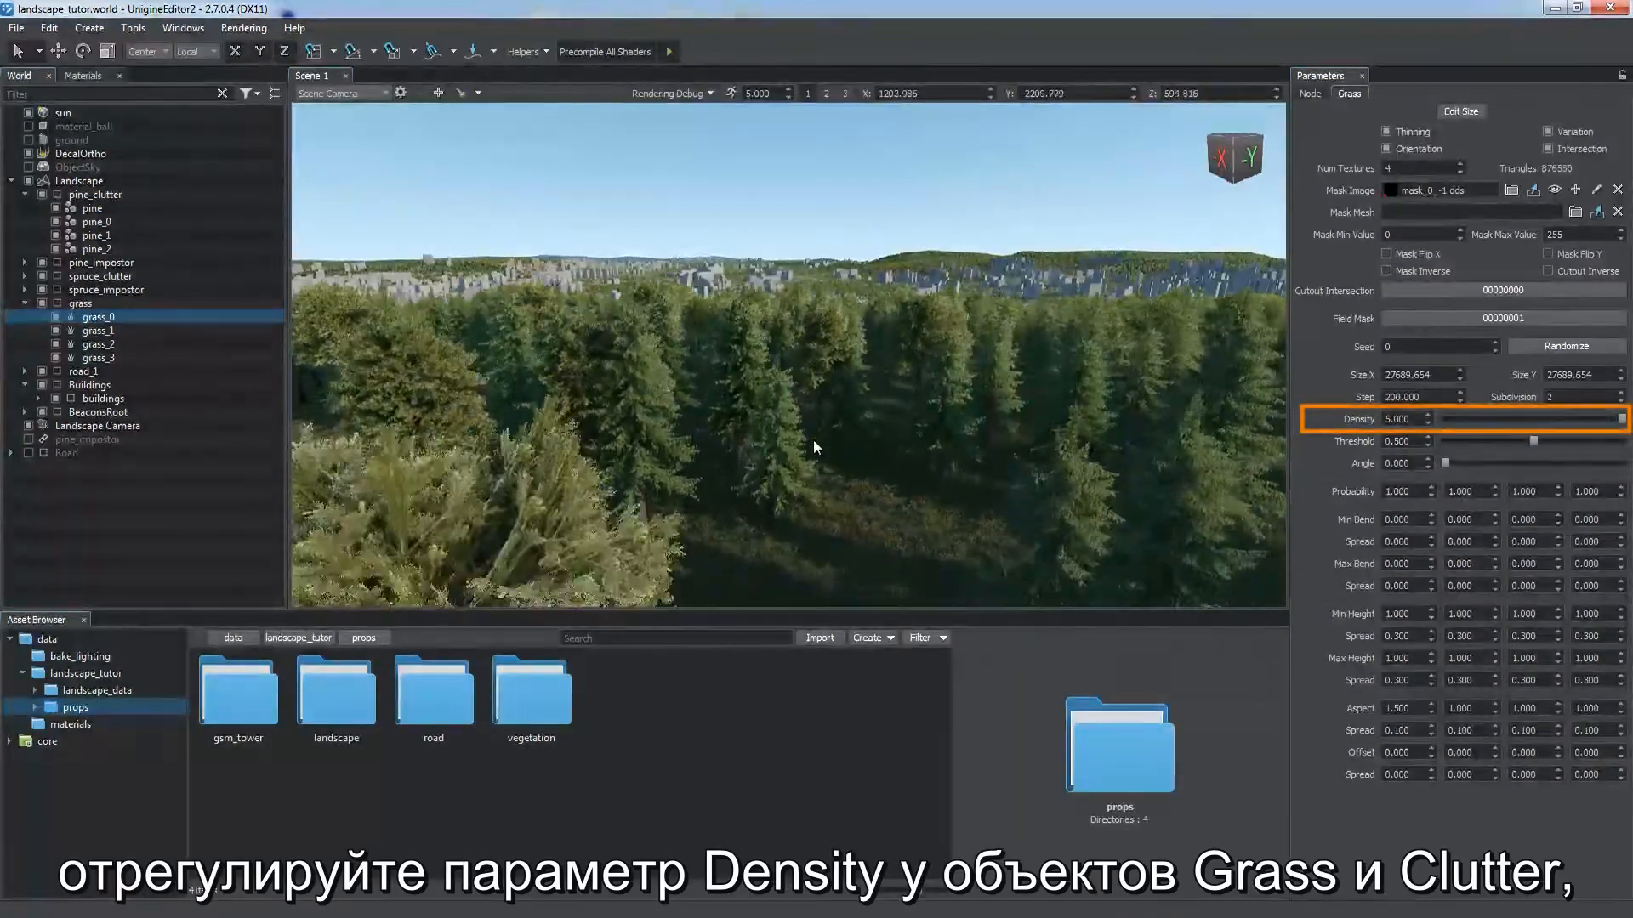
{"action": "mouse_move", "coordinate": [1621, 418]}
{"action": "left_mouse_down"}
{"action": "mouse_move", "coordinate": [1549, 419]}
{"action": "mouse_move", "coordinate": [1623, 419]}
{"action": "left_mouse_up"}
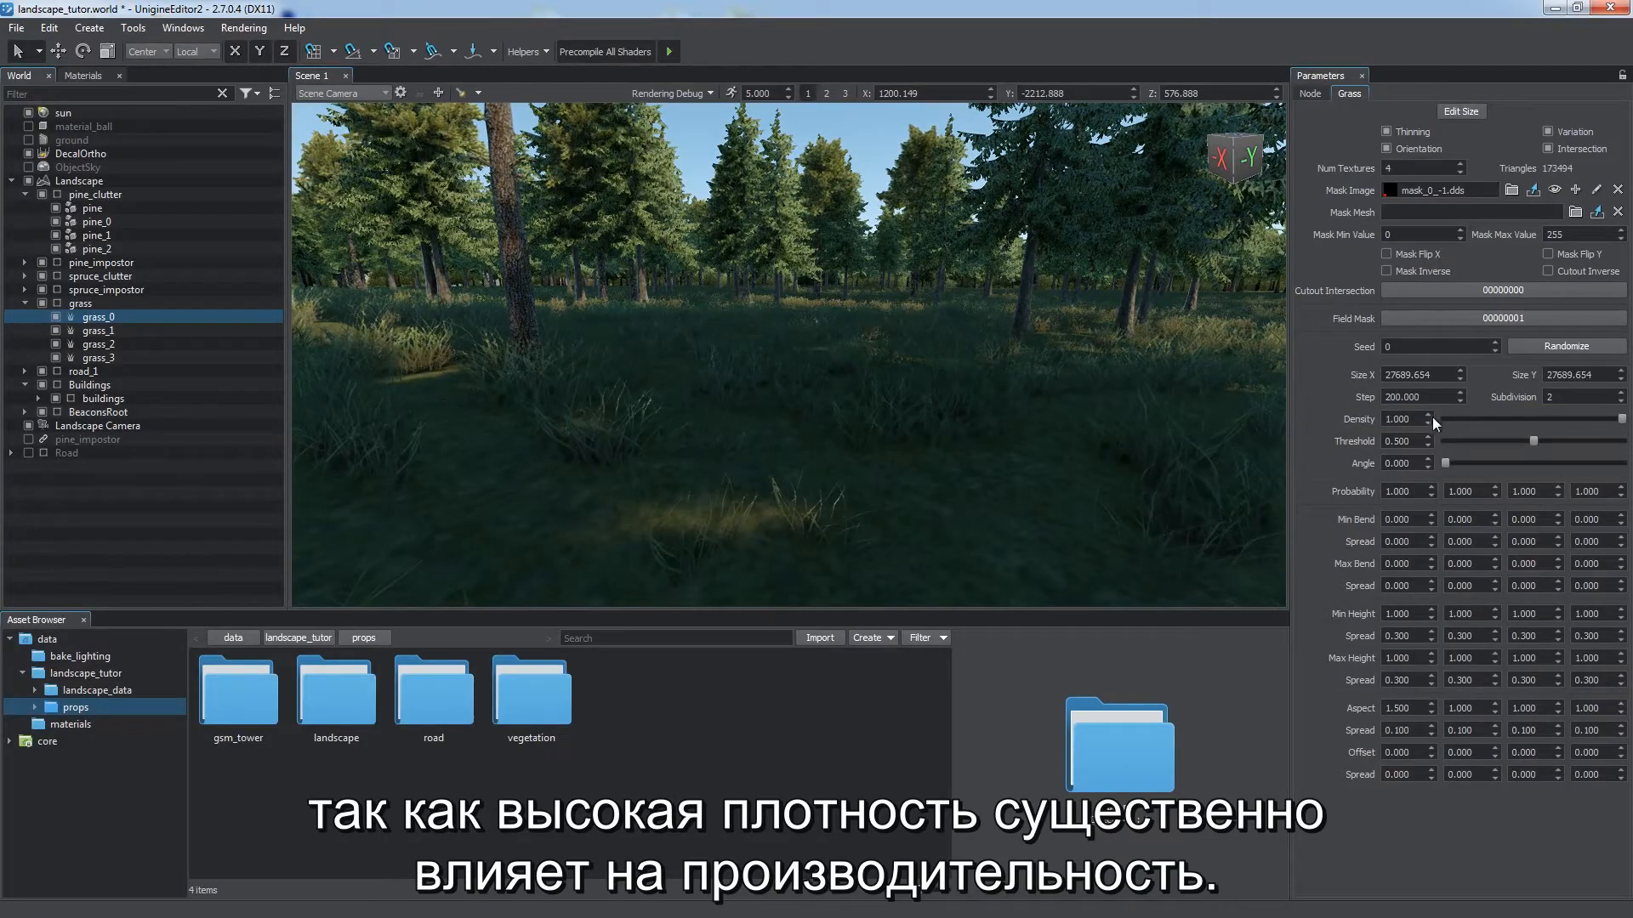
{"action": "type", "text": "3"}
{"action": "key", "text": "Return"}
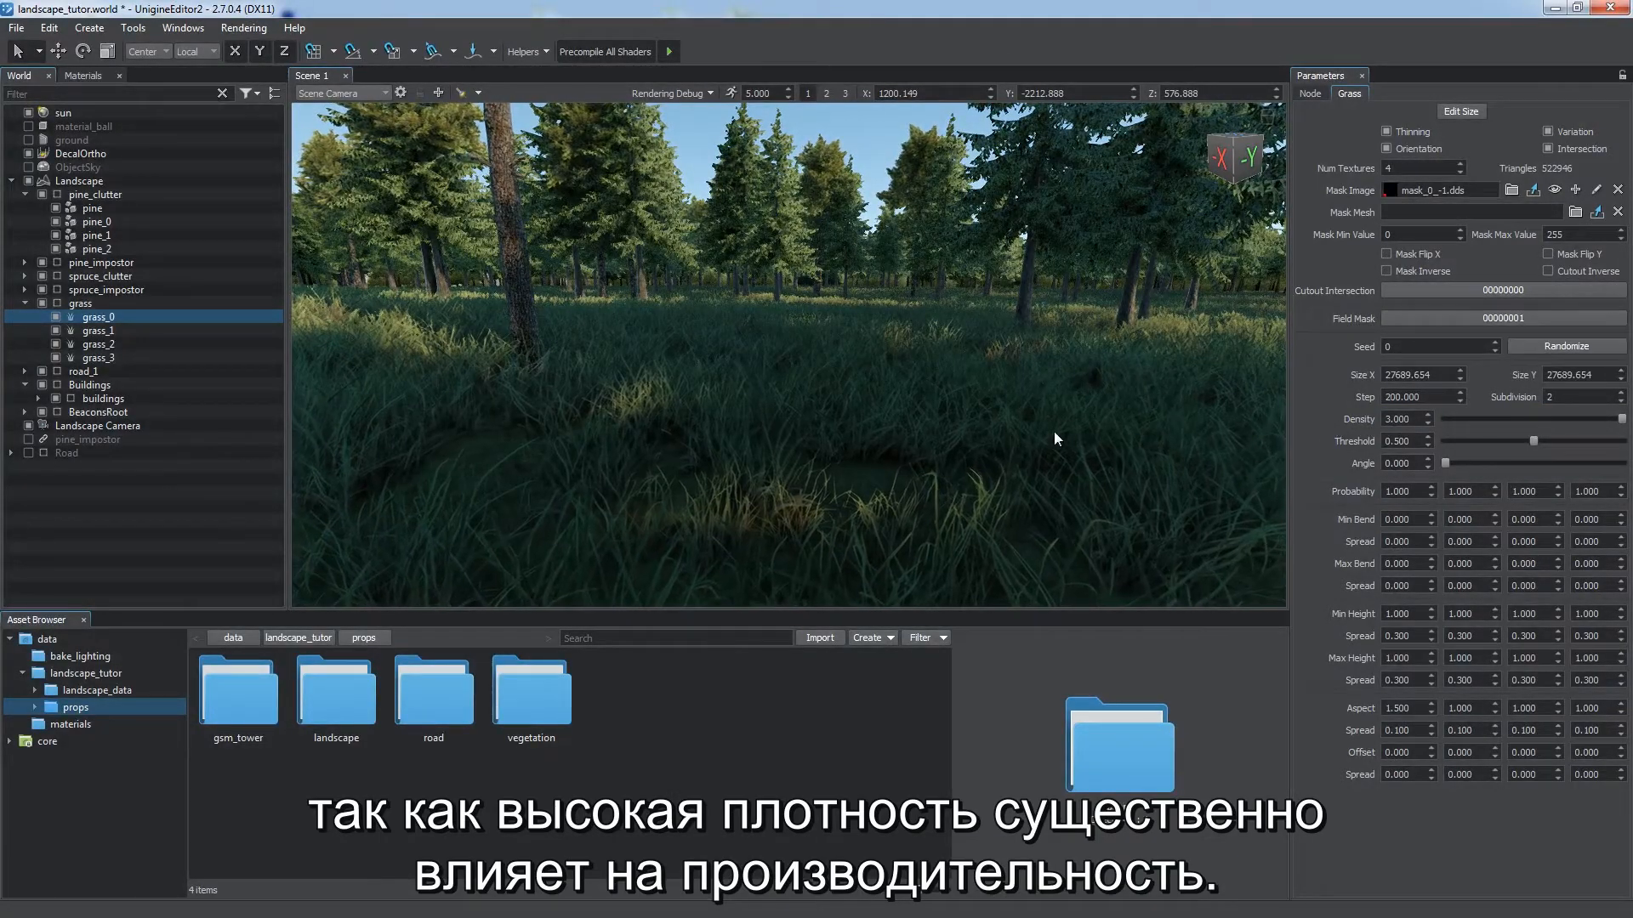
Step: Examine the LOD visibility and fade parameters of the buildings_0 mesh surfaces and collapse the Buildings group
{"action": "left_click", "coordinate": [39, 399]}
{"action": "left_click", "coordinate": [119, 412]}
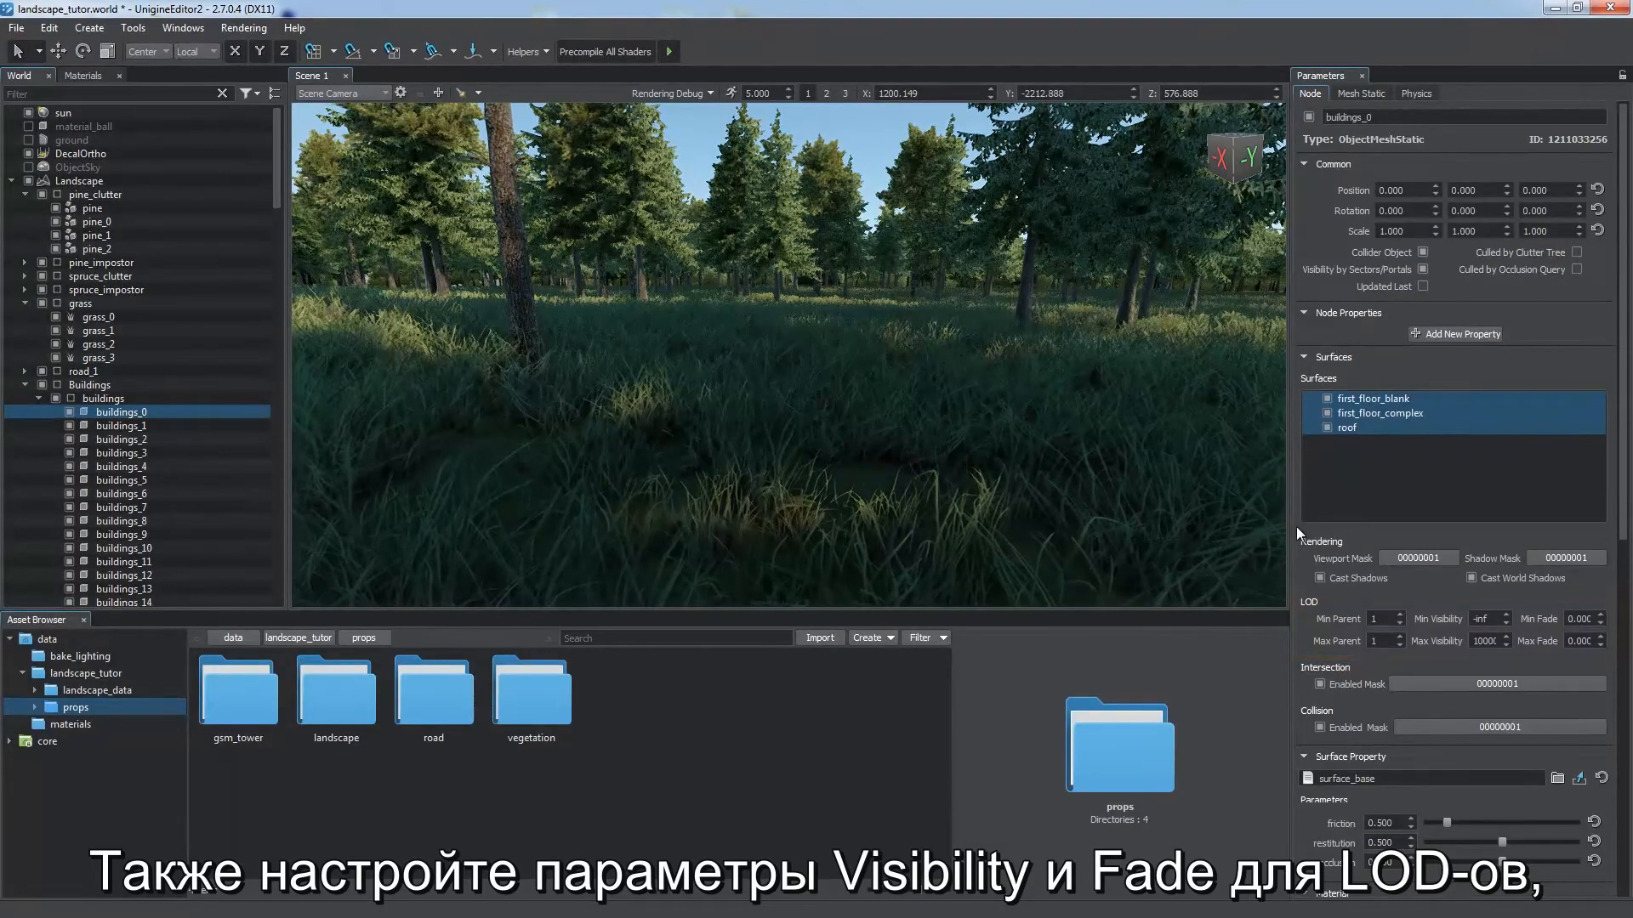
{"action": "left_click", "coordinate": [25, 385]}
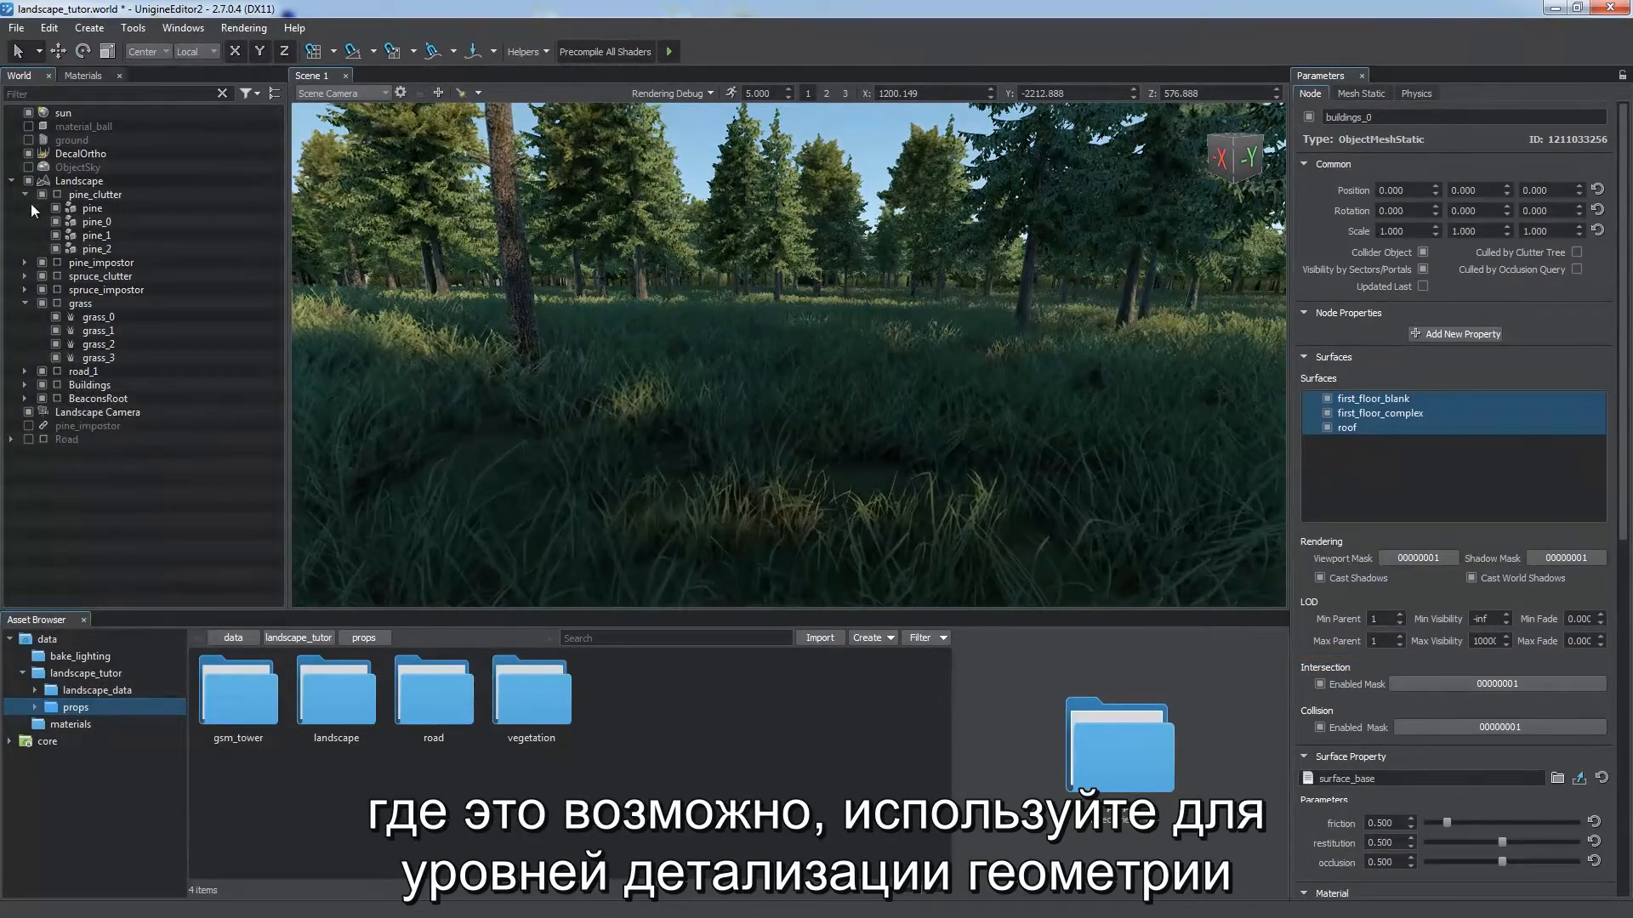
Step: Disable the pine_clutter node, enable the standalone pine_impostor node, and view the impostor tree up close from different angles
{"action": "left_click", "coordinate": [42, 194]}
{"action": "left_click", "coordinate": [28, 425]}
{"action": "left_click", "coordinate": [88, 425]}
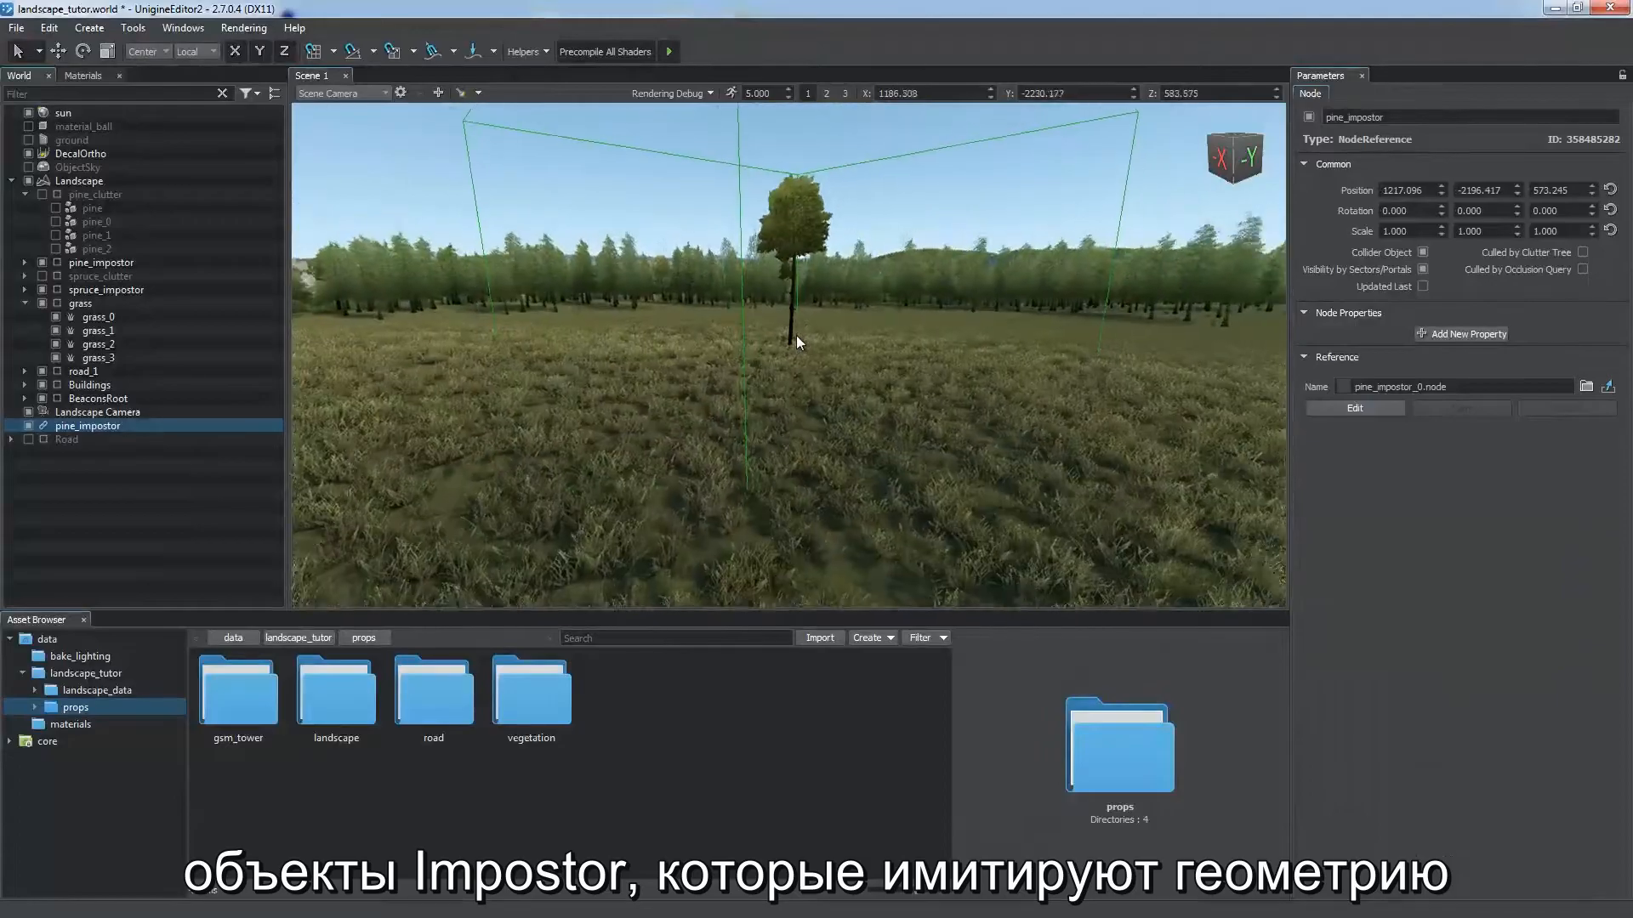
{"action": "right_click_drag", "start_coordinate": [855, 376], "coordinate": [943, 859], "text": "alt"}
{"action": "left_click_drag", "start_coordinate": [1023, 269], "coordinate": [233, 303], "text": "alt"}
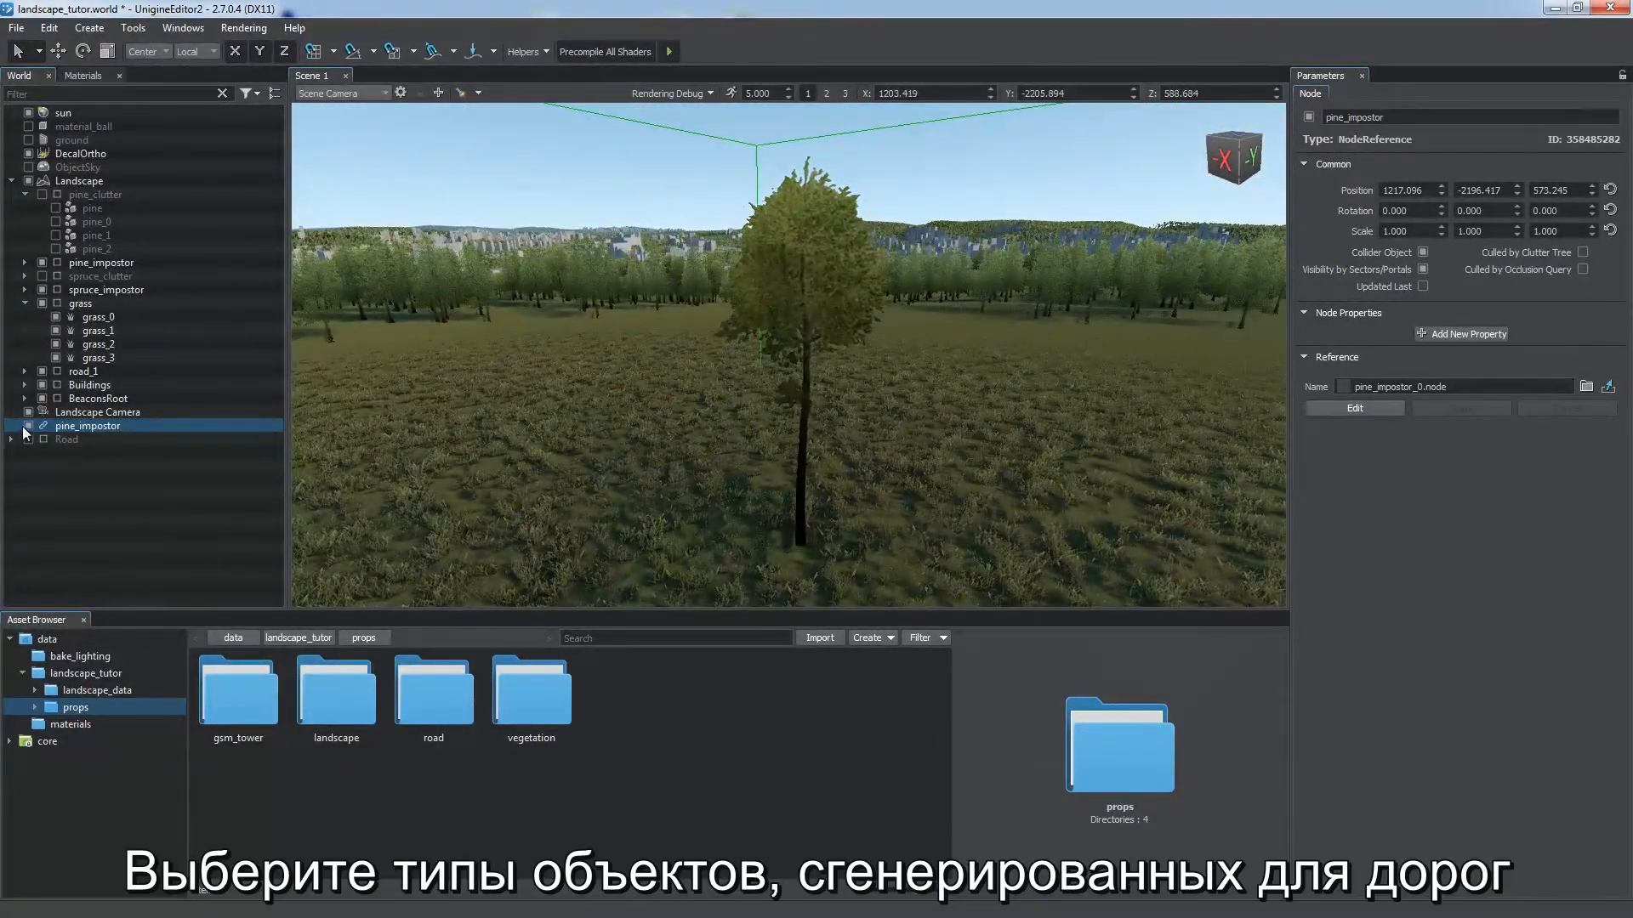
Step: Disable the standalone pine_impostor and grass nodes, and enable and expand the Road group
{"action": "left_click", "coordinate": [28, 425]}
{"action": "left_click", "coordinate": [42, 303]}
{"action": "left_click", "coordinate": [28, 439]}
{"action": "left_click", "coordinate": [11, 438]}
{"action": "scroll", "coordinate": [684, 340], "scroll_direction": "up", "scroll_amount": 2}
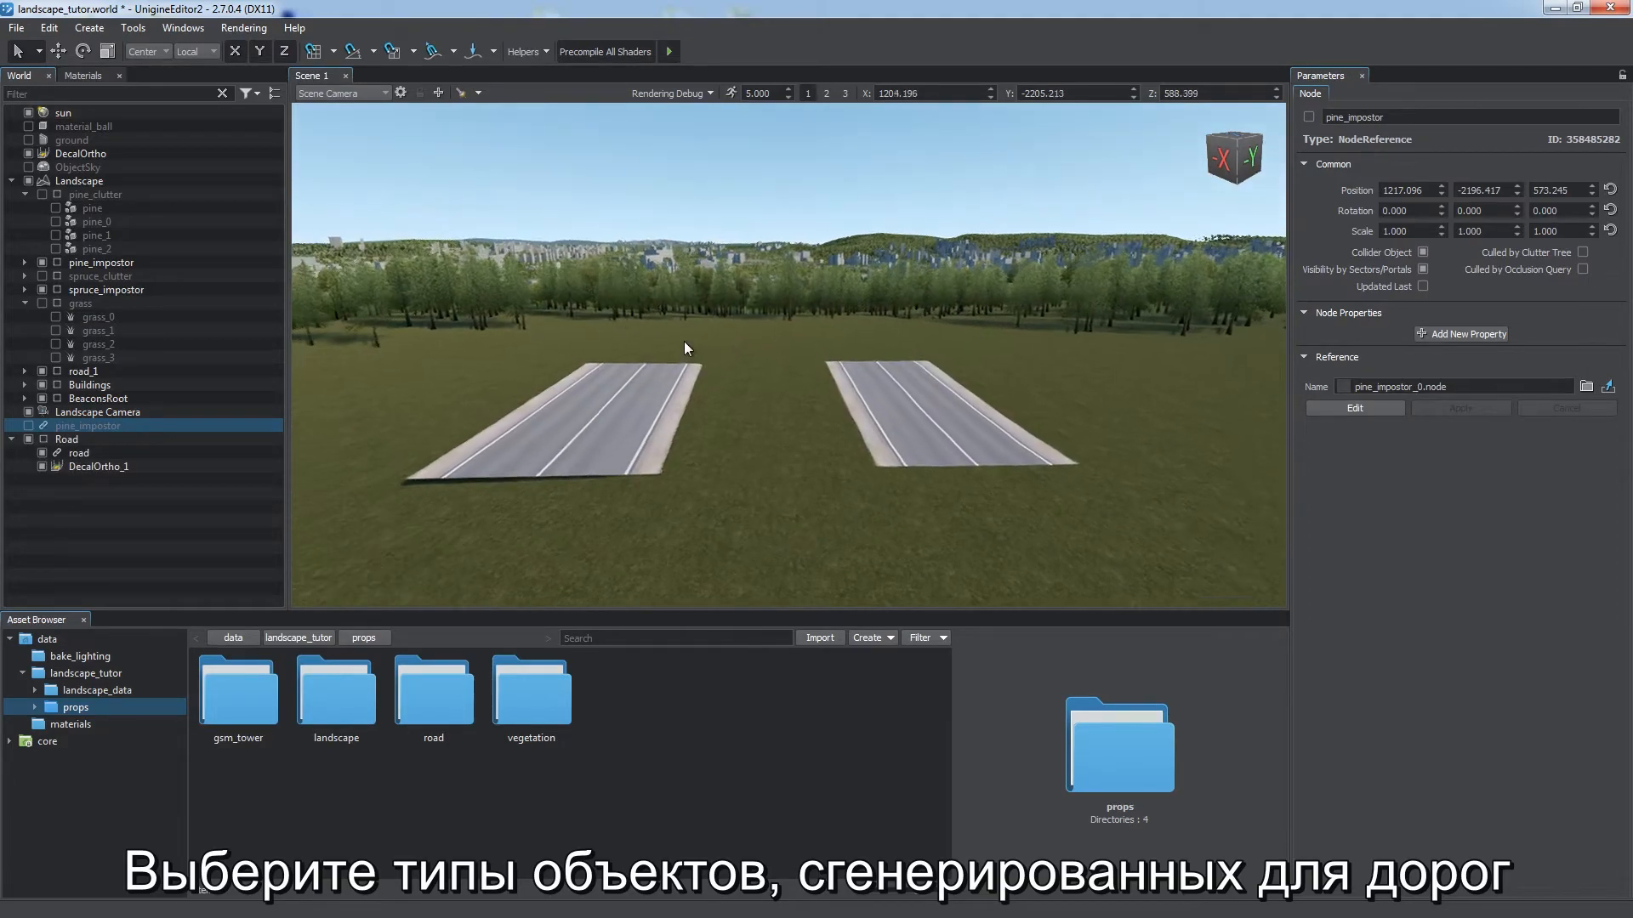
Step: Raise the road mesh above the terrain and shift the DecalOrtho_1 road decal vertically to compare both road types
{"action": "key", "text": "a"}
{"action": "left_click", "coordinate": [77, 452]}
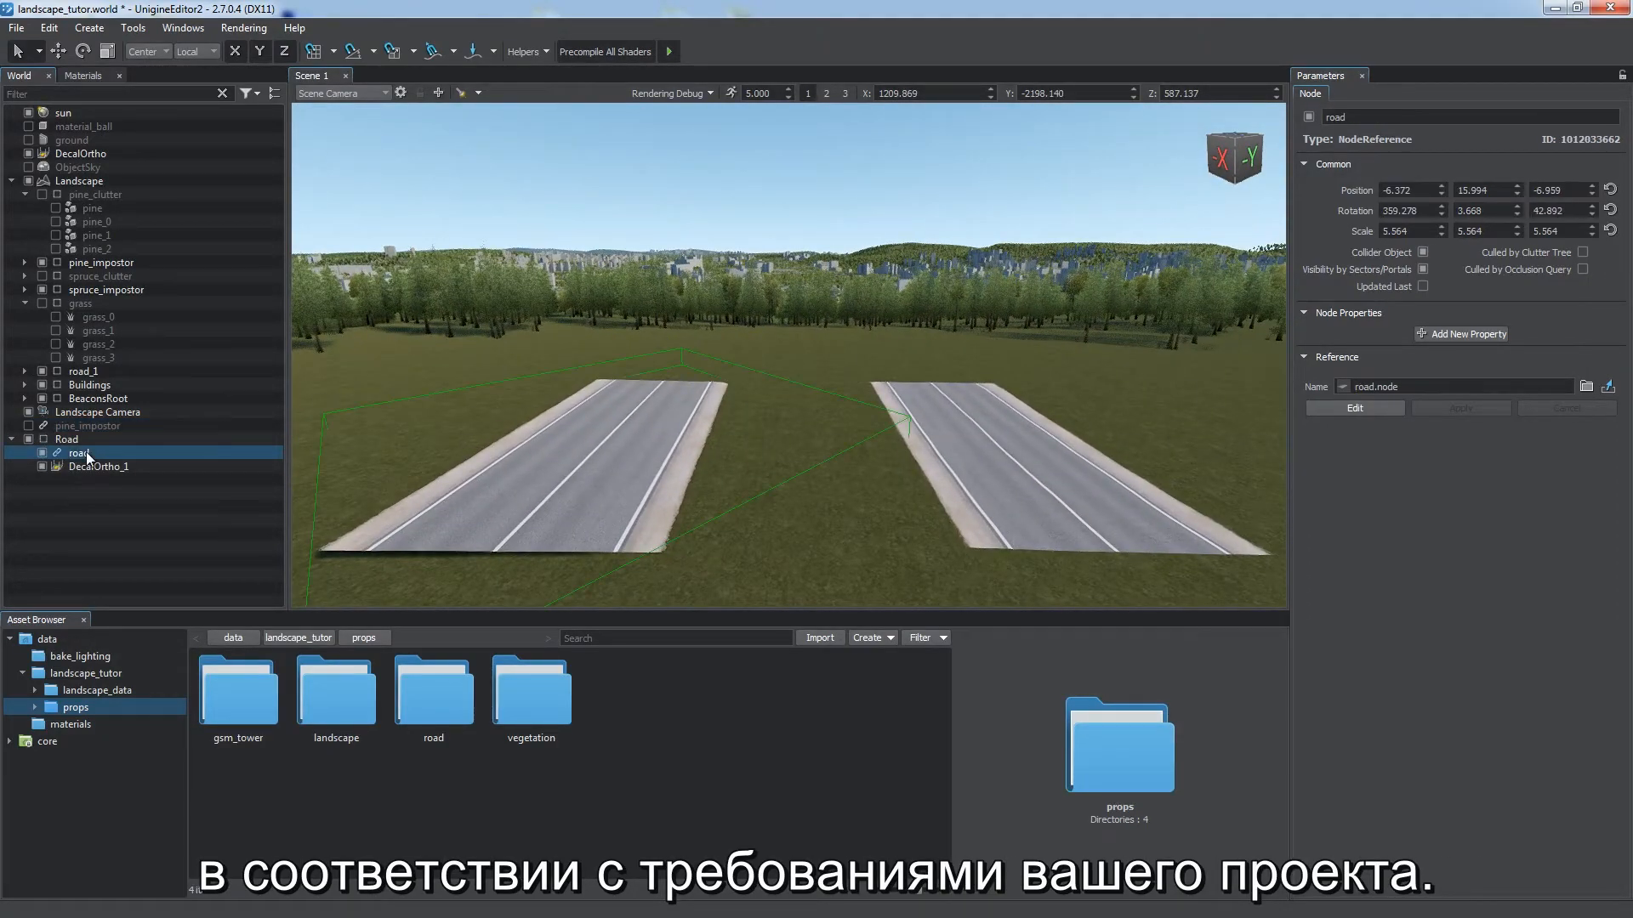
{"action": "left_click_drag", "start_coordinate": [558, 379], "coordinate": [623, 252]}
{"action": "left_click", "coordinate": [234, 466]}
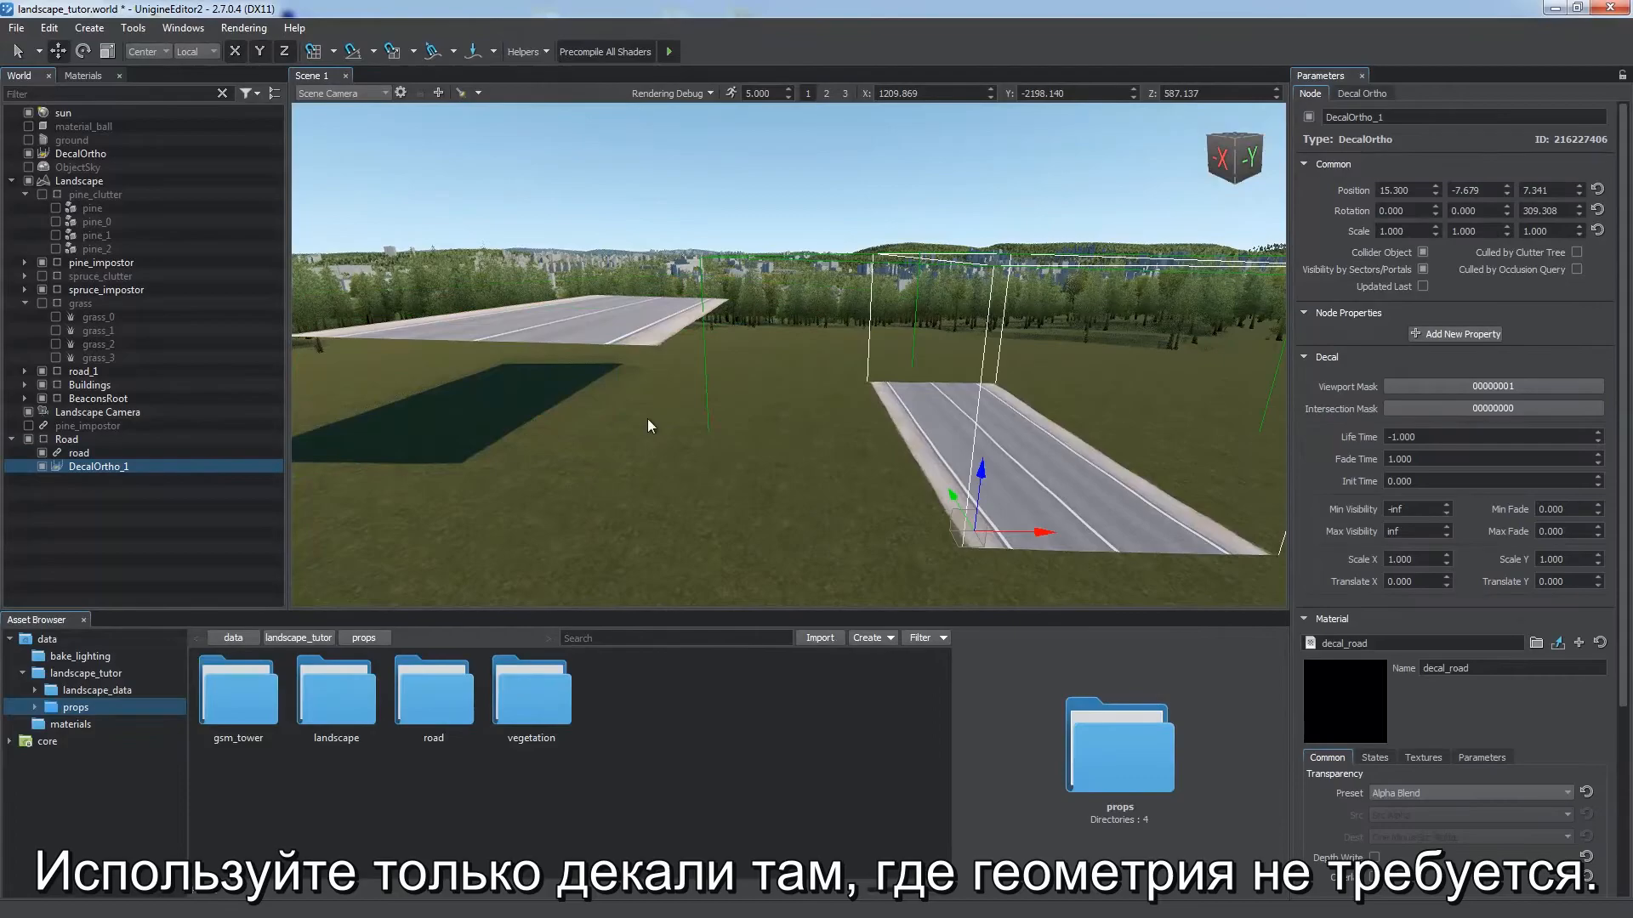
{"action": "mouse_move", "coordinate": [982, 476]}
{"action": "left_mouse_down"}
{"action": "mouse_move", "coordinate": [982, 425]}
{"action": "mouse_move", "coordinate": [978, 459]}
{"action": "left_mouse_up"}
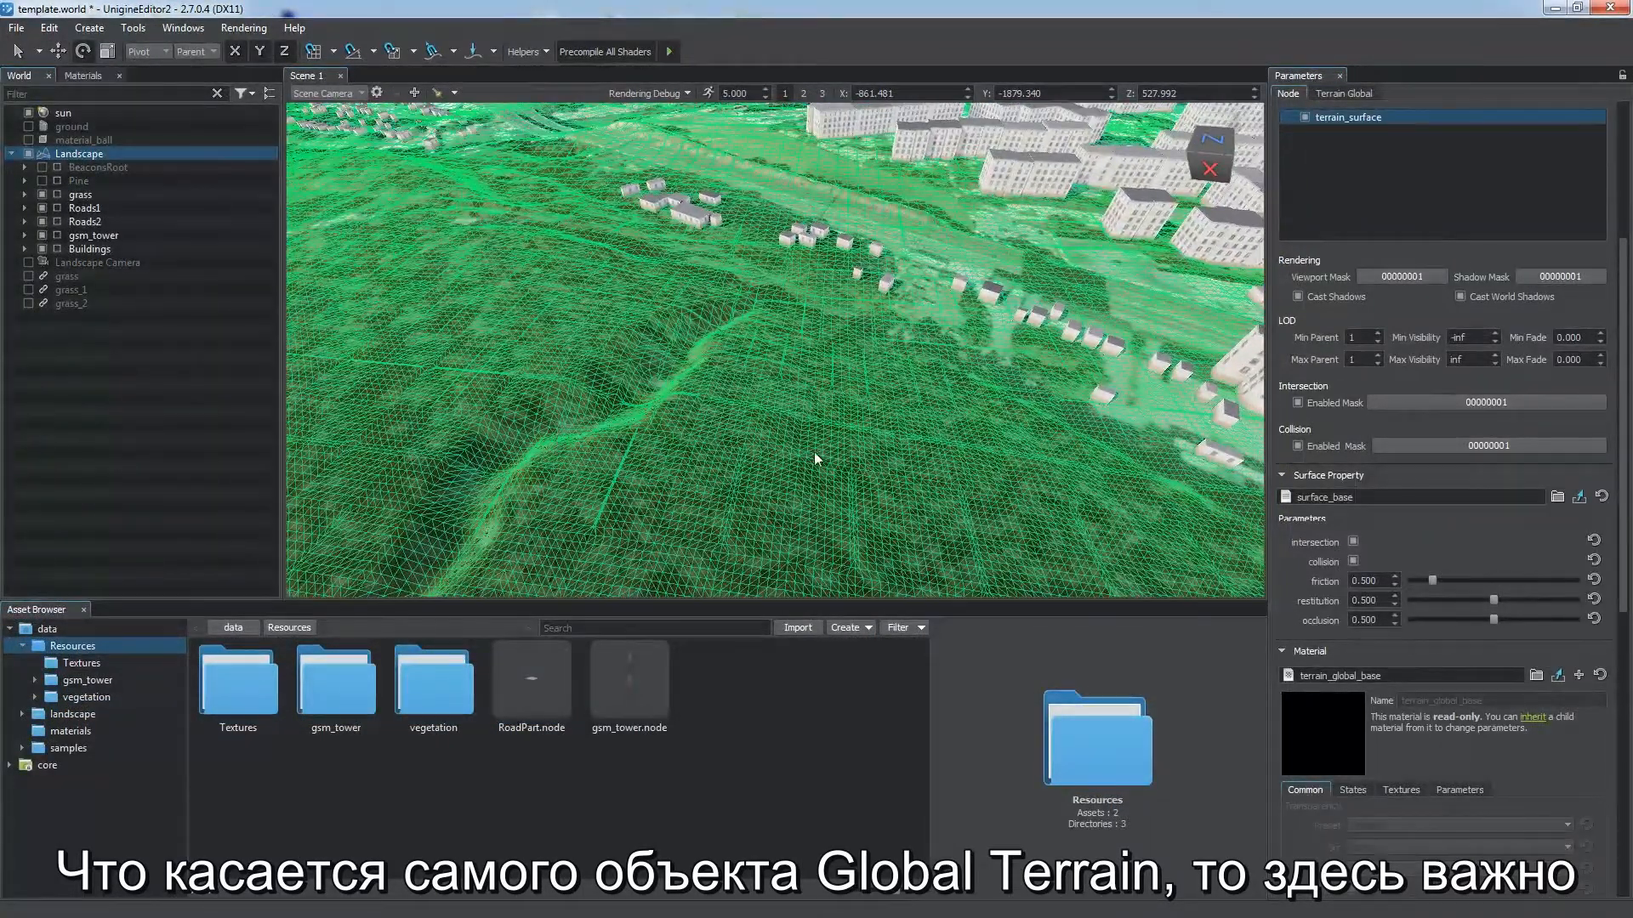
Step: Hide the grass, Roads1, Roads2, gsm_tower and Buildings nodes under Landscape to expose the terrain wireframe
{"action": "key", "text": "2"}
{"action": "key", "text": "w"}
{"action": "right_click_drag", "start_coordinate": [818, 441], "coordinate": [702, 380]}
{"action": "left_click_drag", "start_coordinate": [41, 249], "coordinate": [43, 196]}
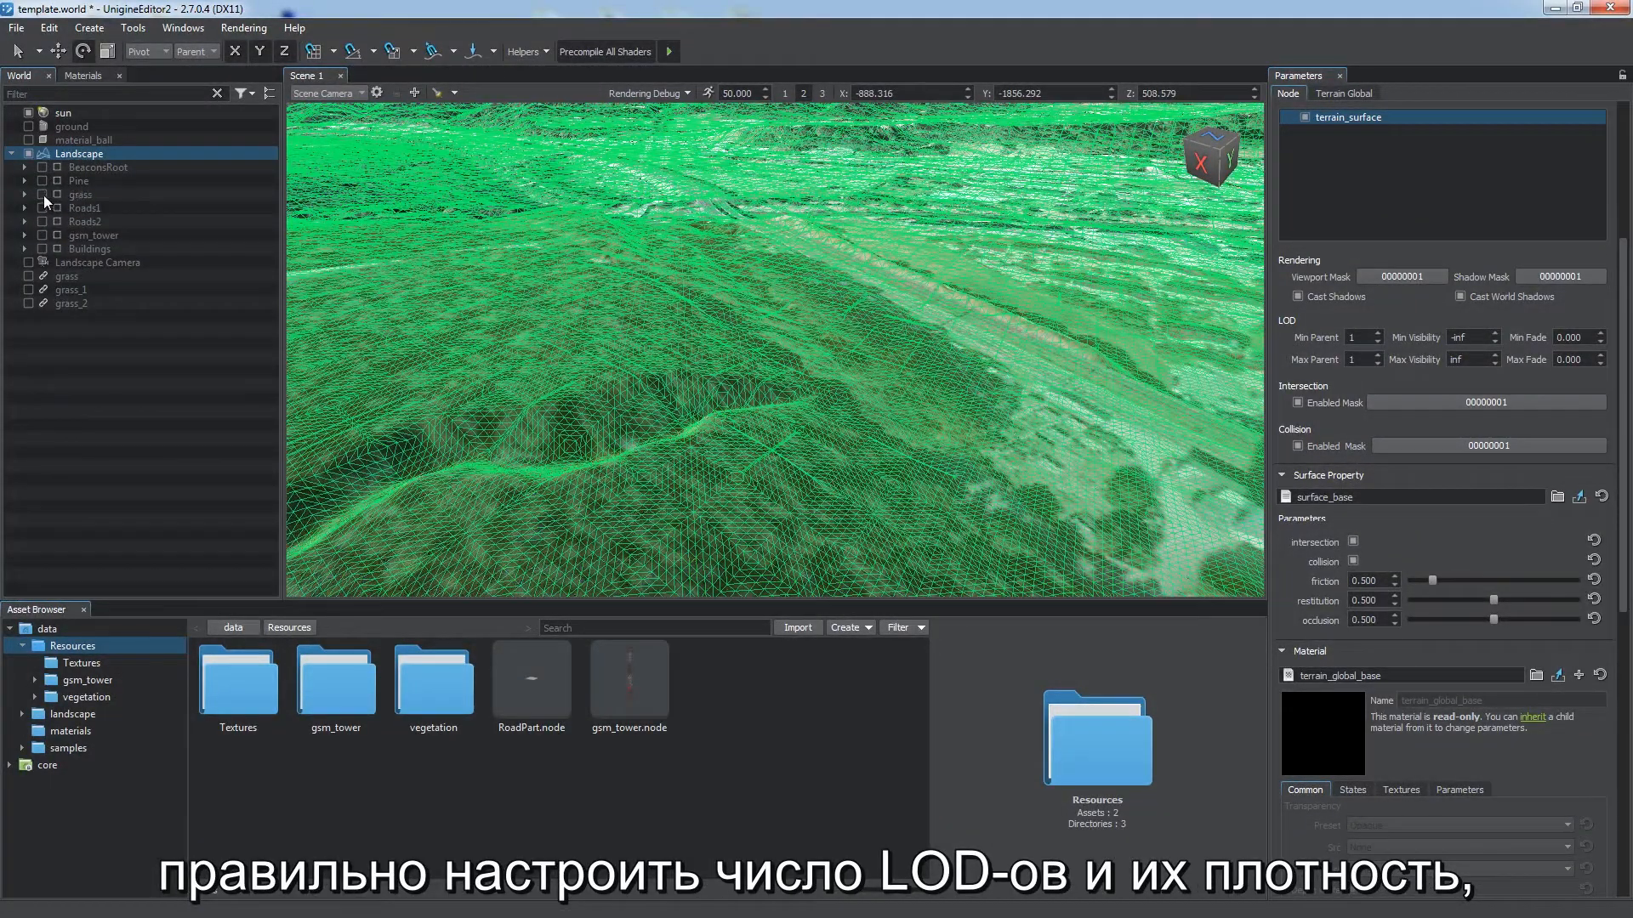
Step: Examine the Global Terrain's LOD settings, including the first two height LODs, against the wireframe in the scene
{"action": "left_click", "coordinate": [1341, 93]}
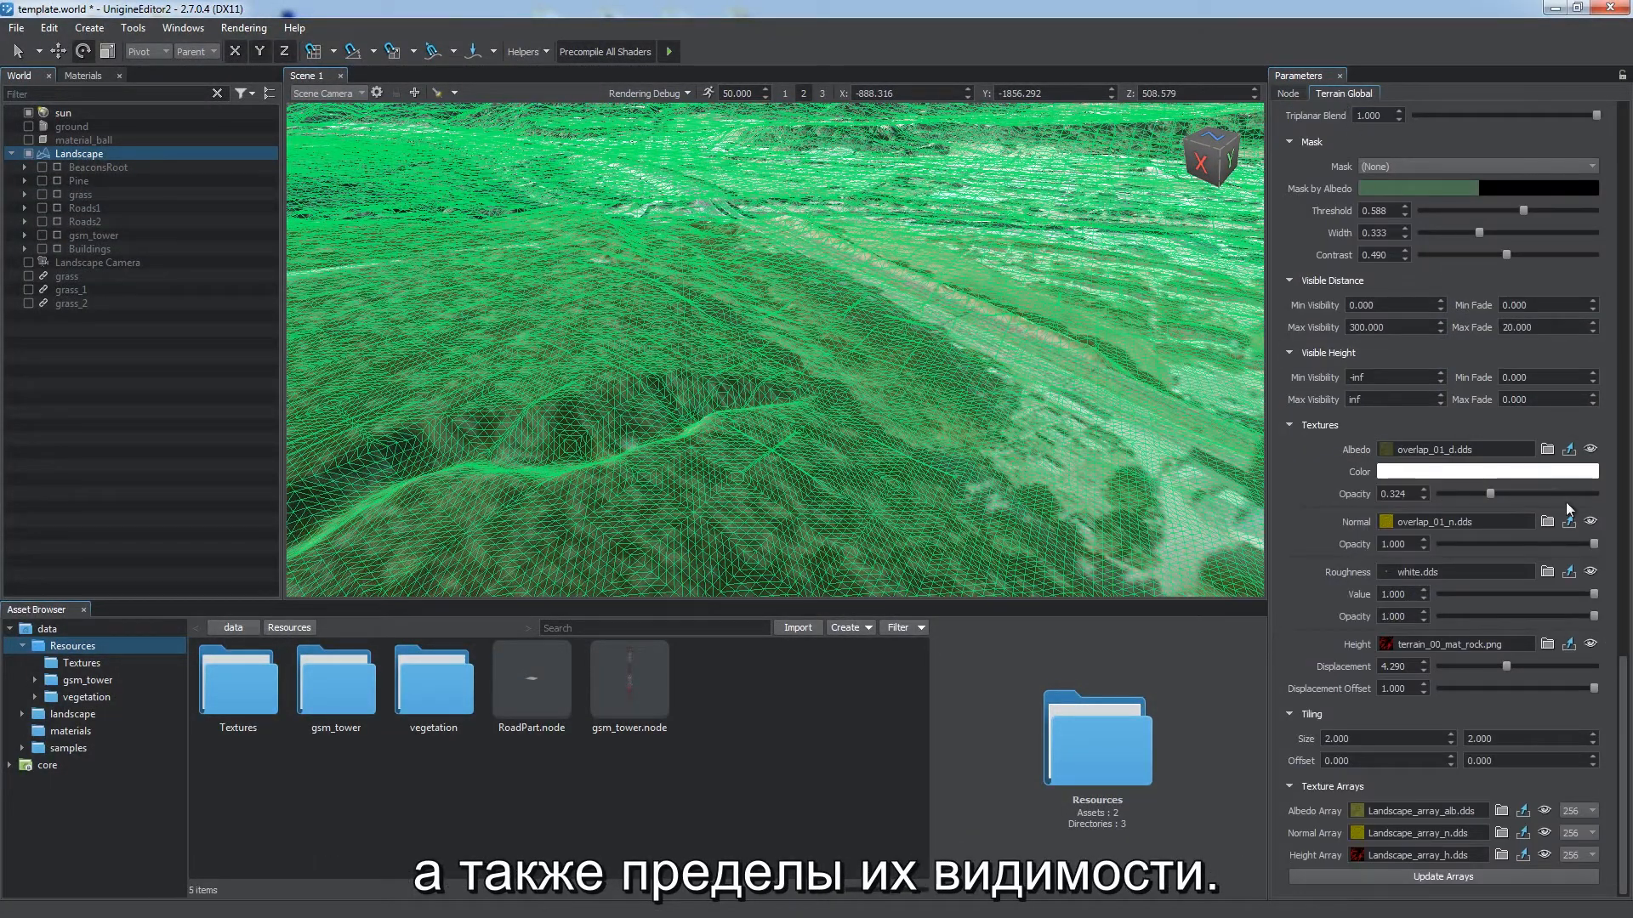
{"action": "scroll", "coordinate": [1577, 389], "scroll_direction": "down", "scroll_amount": 10}
{"action": "scroll", "coordinate": [1578, 357], "scroll_direction": "up", "scroll_amount": 10}
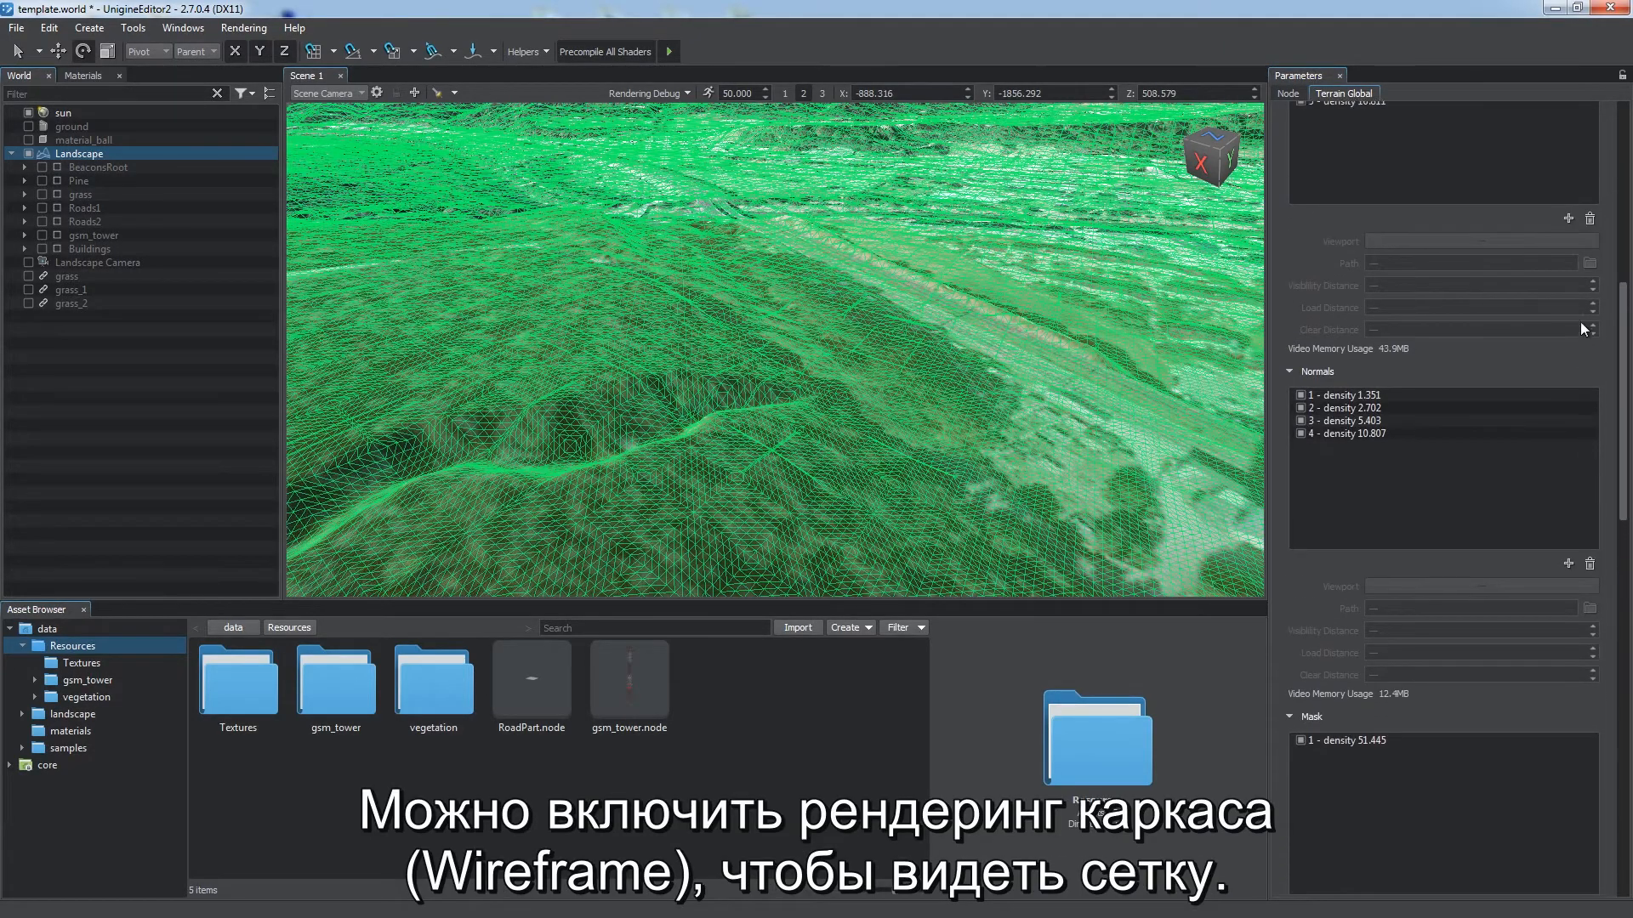
{"action": "left_click", "coordinate": [1364, 192]}
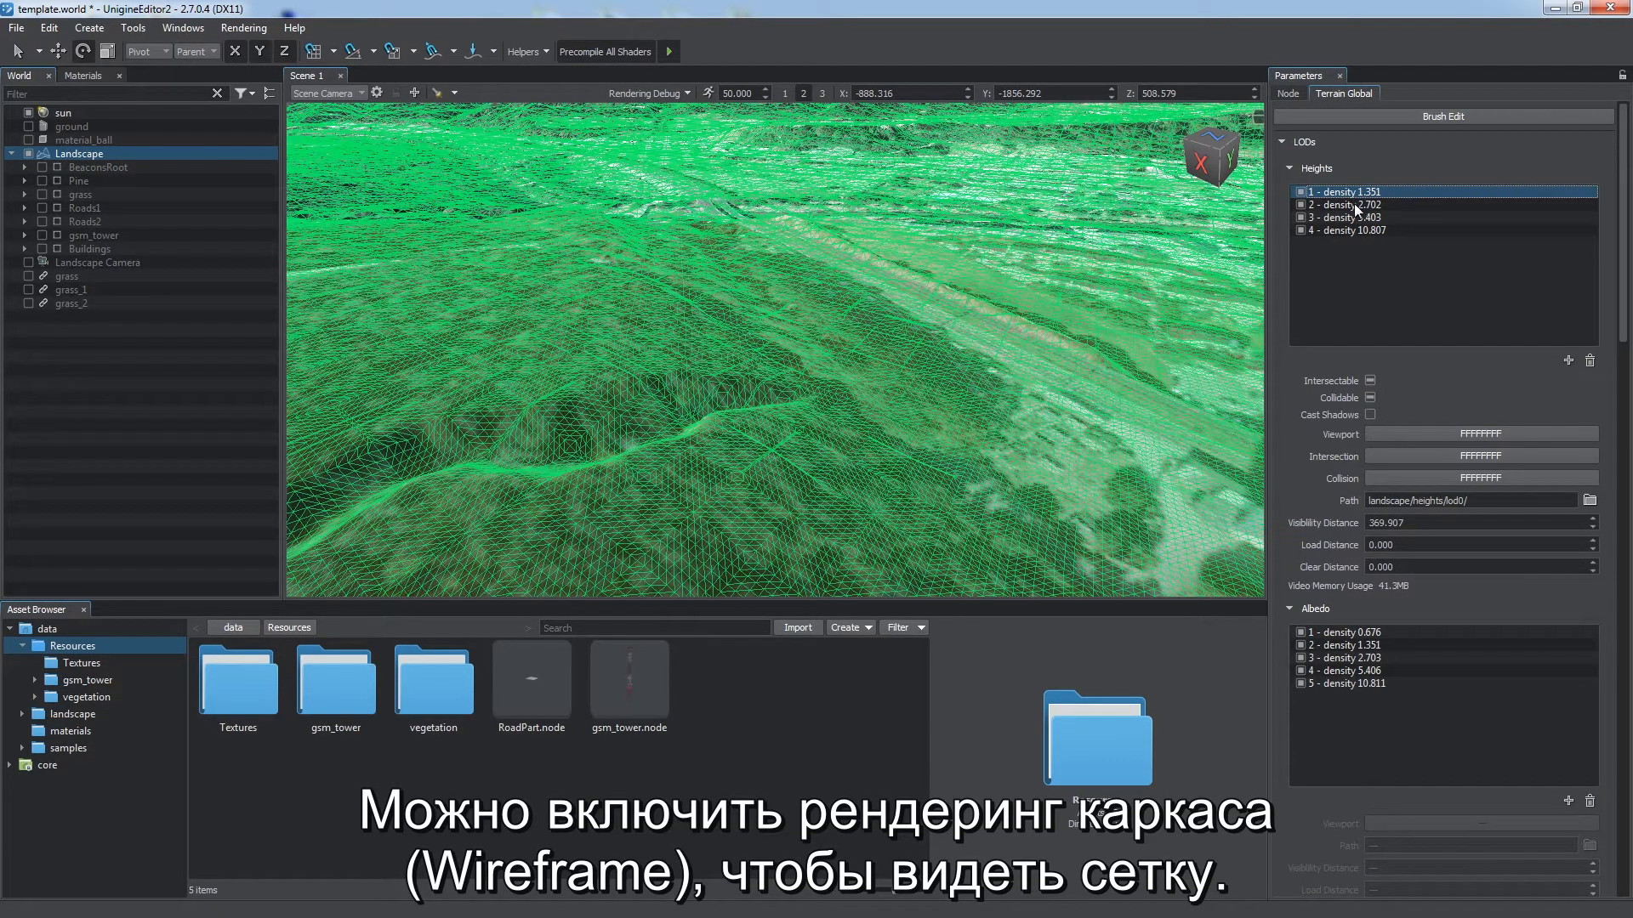
{"action": "left_click", "coordinate": [1357, 205]}
{"action": "key", "text": "s"}
{"action": "right_click_drag", "start_coordinate": [991, 334], "coordinate": [935, 376]}
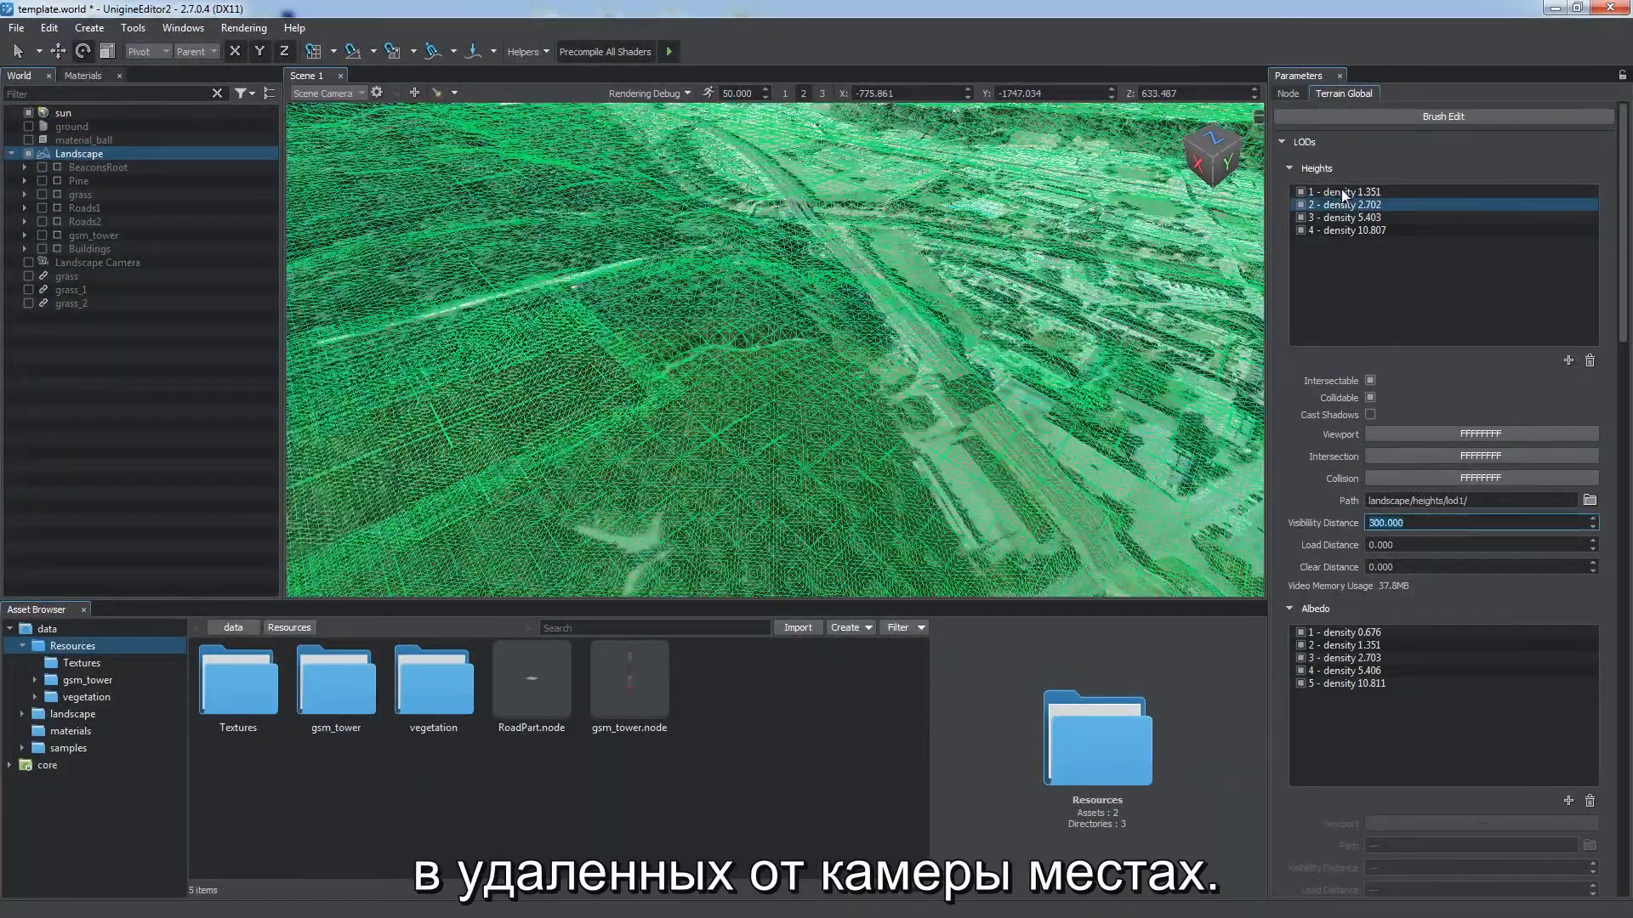
Step: Set the visibility distance of the first height LOD (density 1.351) to 50 and view the terrain mesh
{"action": "left_click", "coordinate": [1340, 191]}
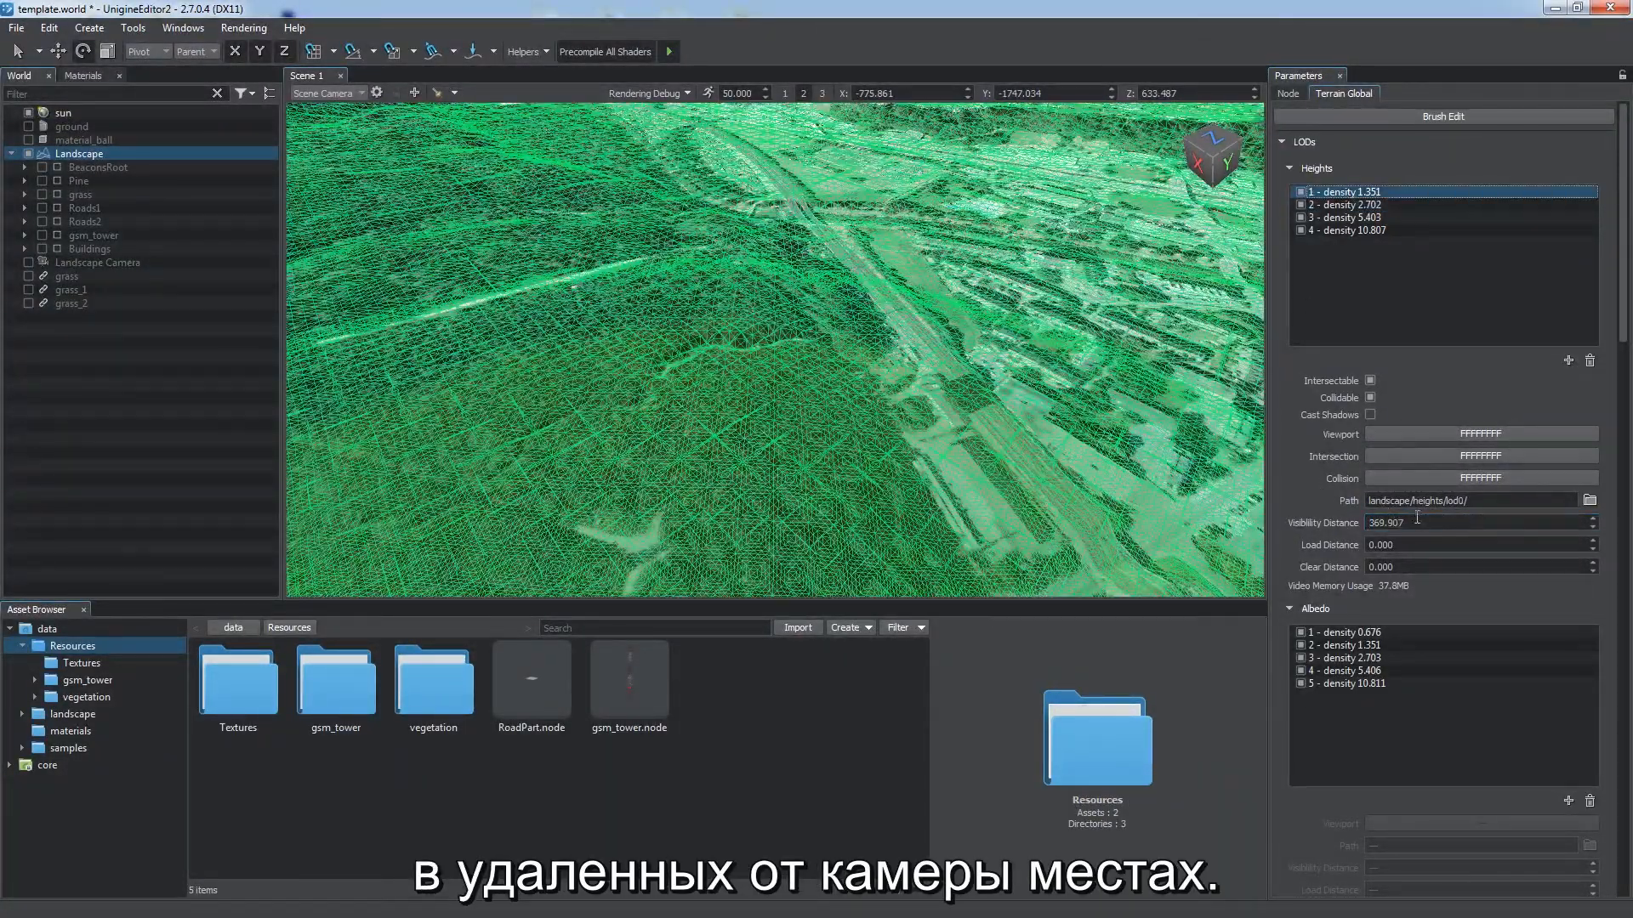
{"action": "left_click", "coordinate": [1418, 521]}
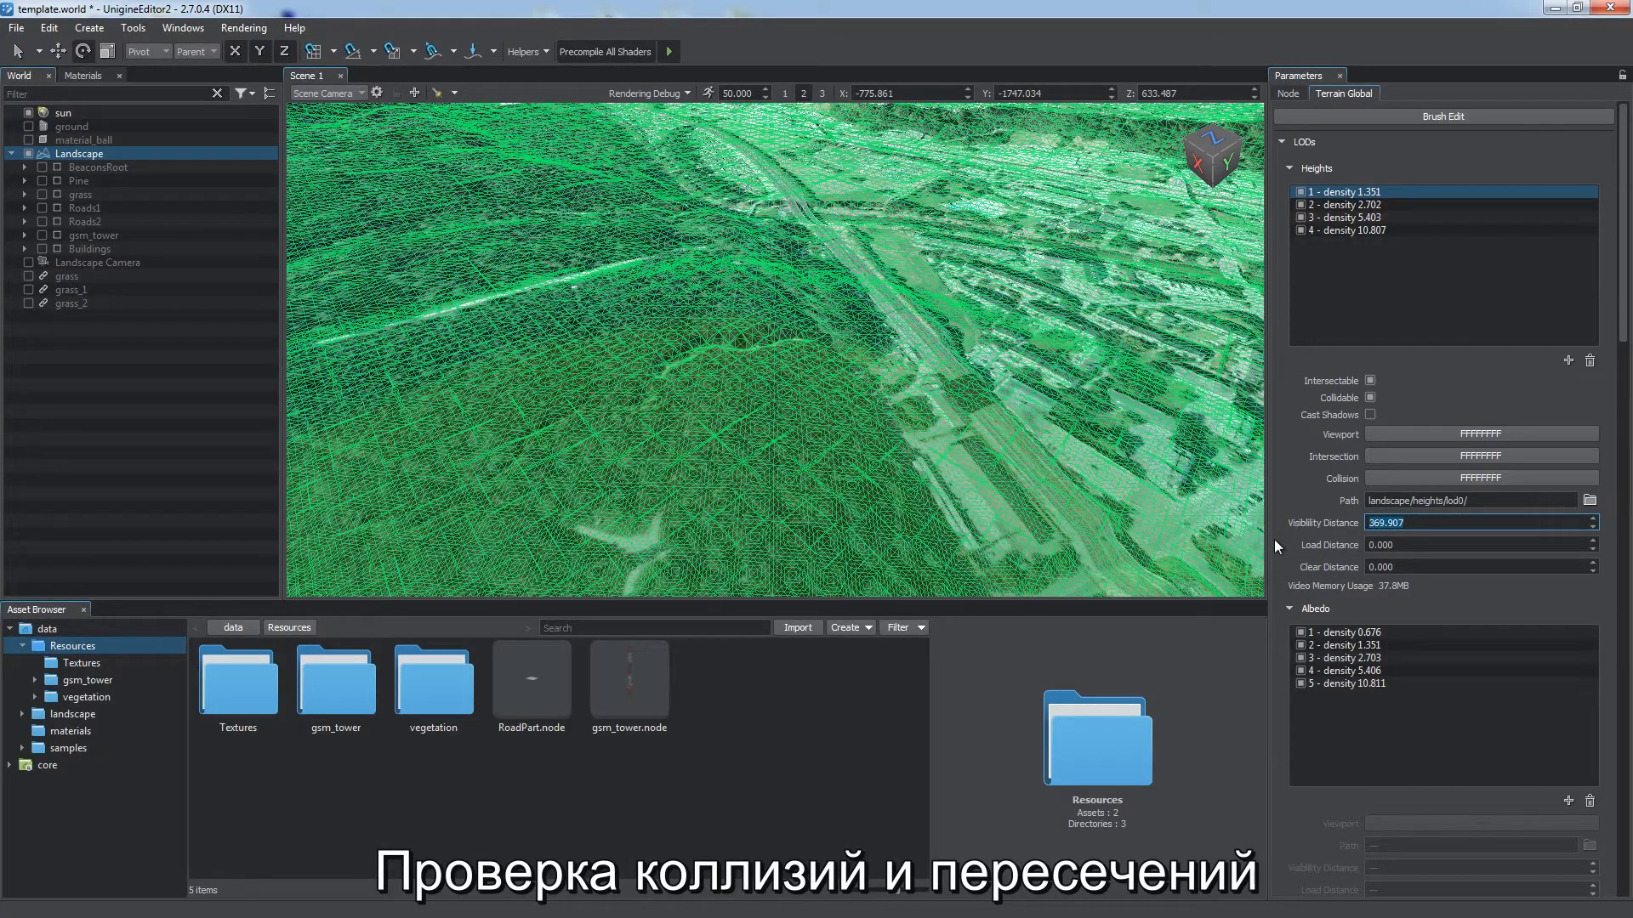
{"action": "type", "text": "50"}
{"action": "key", "text": "Return"}
{"action": "key", "text": "q"}
{"action": "right_click_drag", "start_coordinate": [917, 442], "coordinate": [874, 404]}
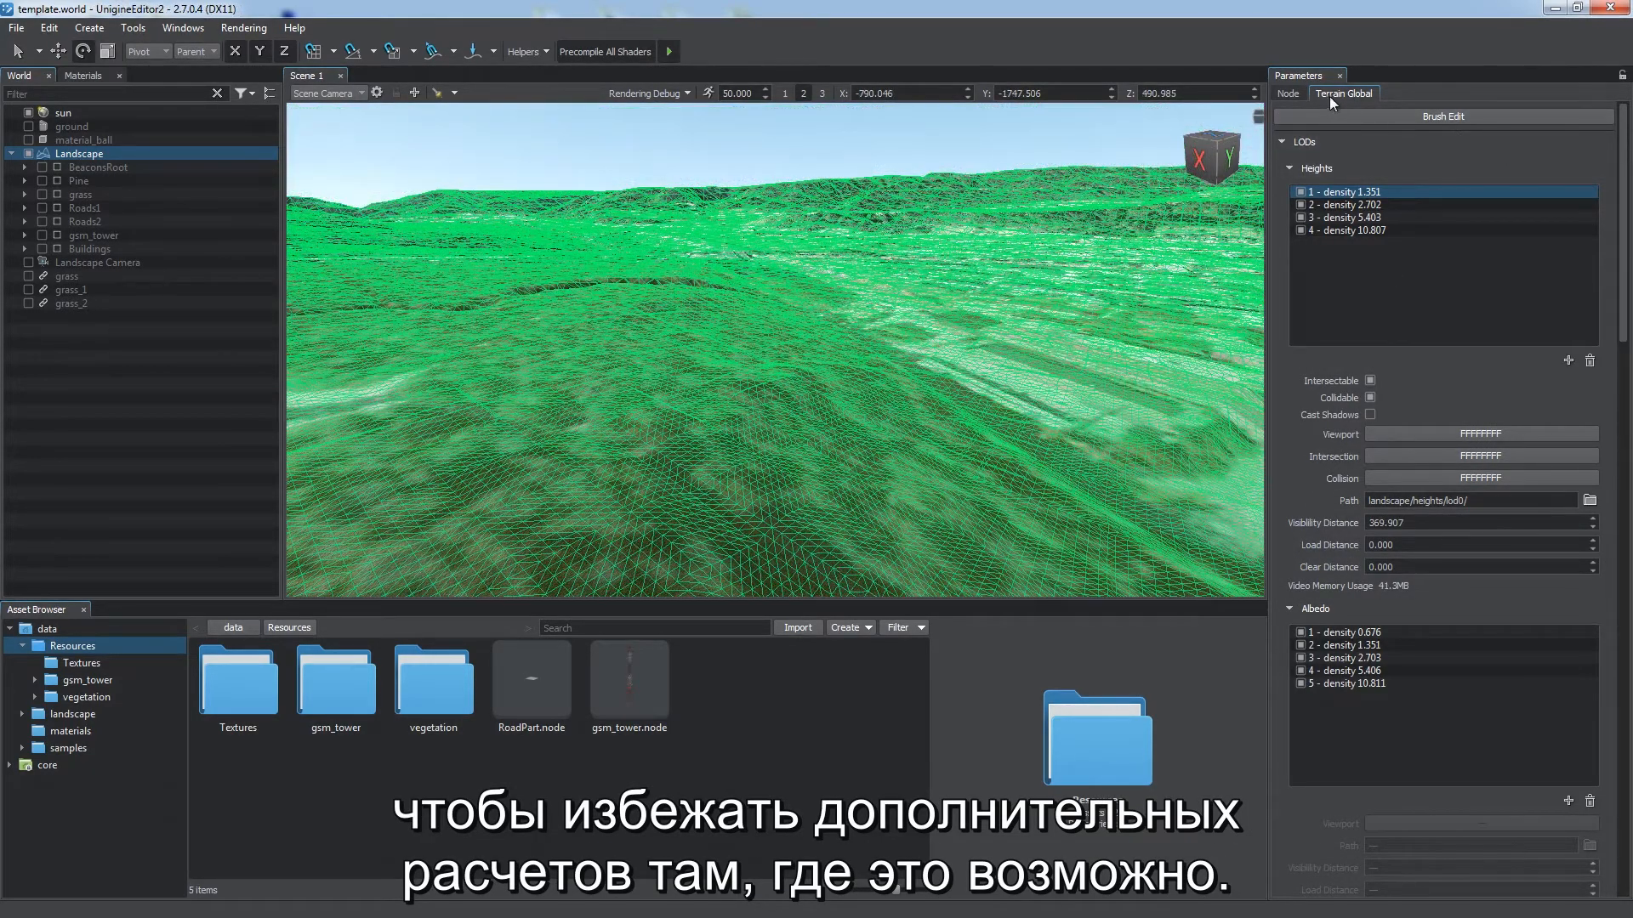
Step: Inherit a child material from terrain_global_base for the terrain surface and open its state settings
{"action": "left_click", "coordinate": [1303, 92]}
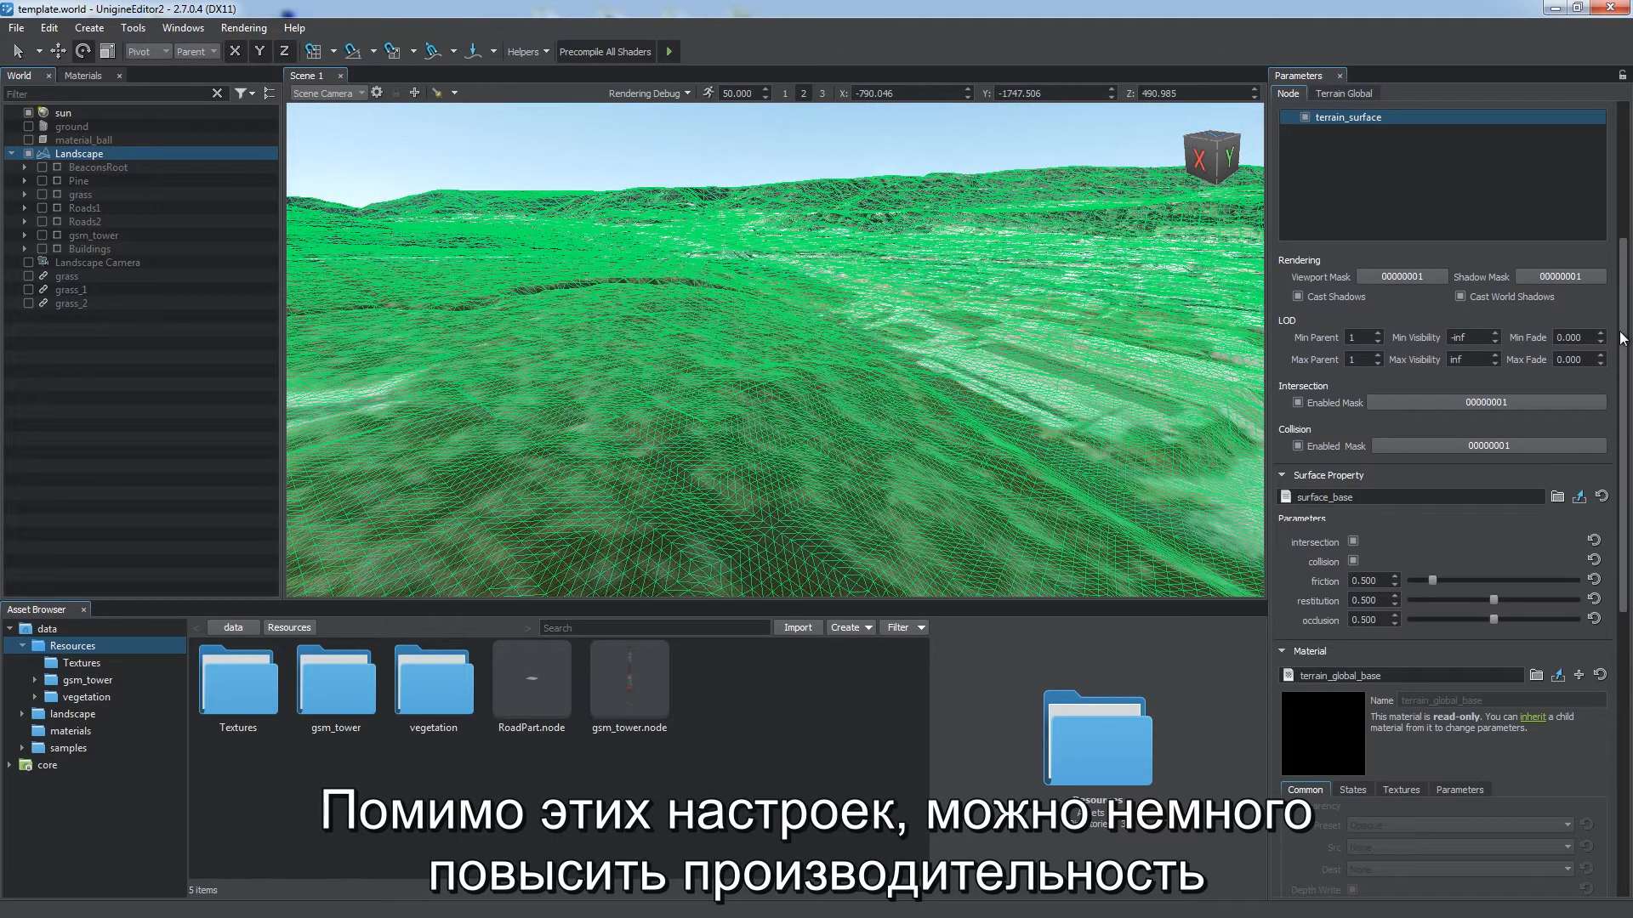
{"action": "scroll", "coordinate": [1615, 443], "scroll_direction": "down", "scroll_amount": 3}
{"action": "scroll", "coordinate": [1616, 443], "scroll_direction": "down", "scroll_amount": 3}
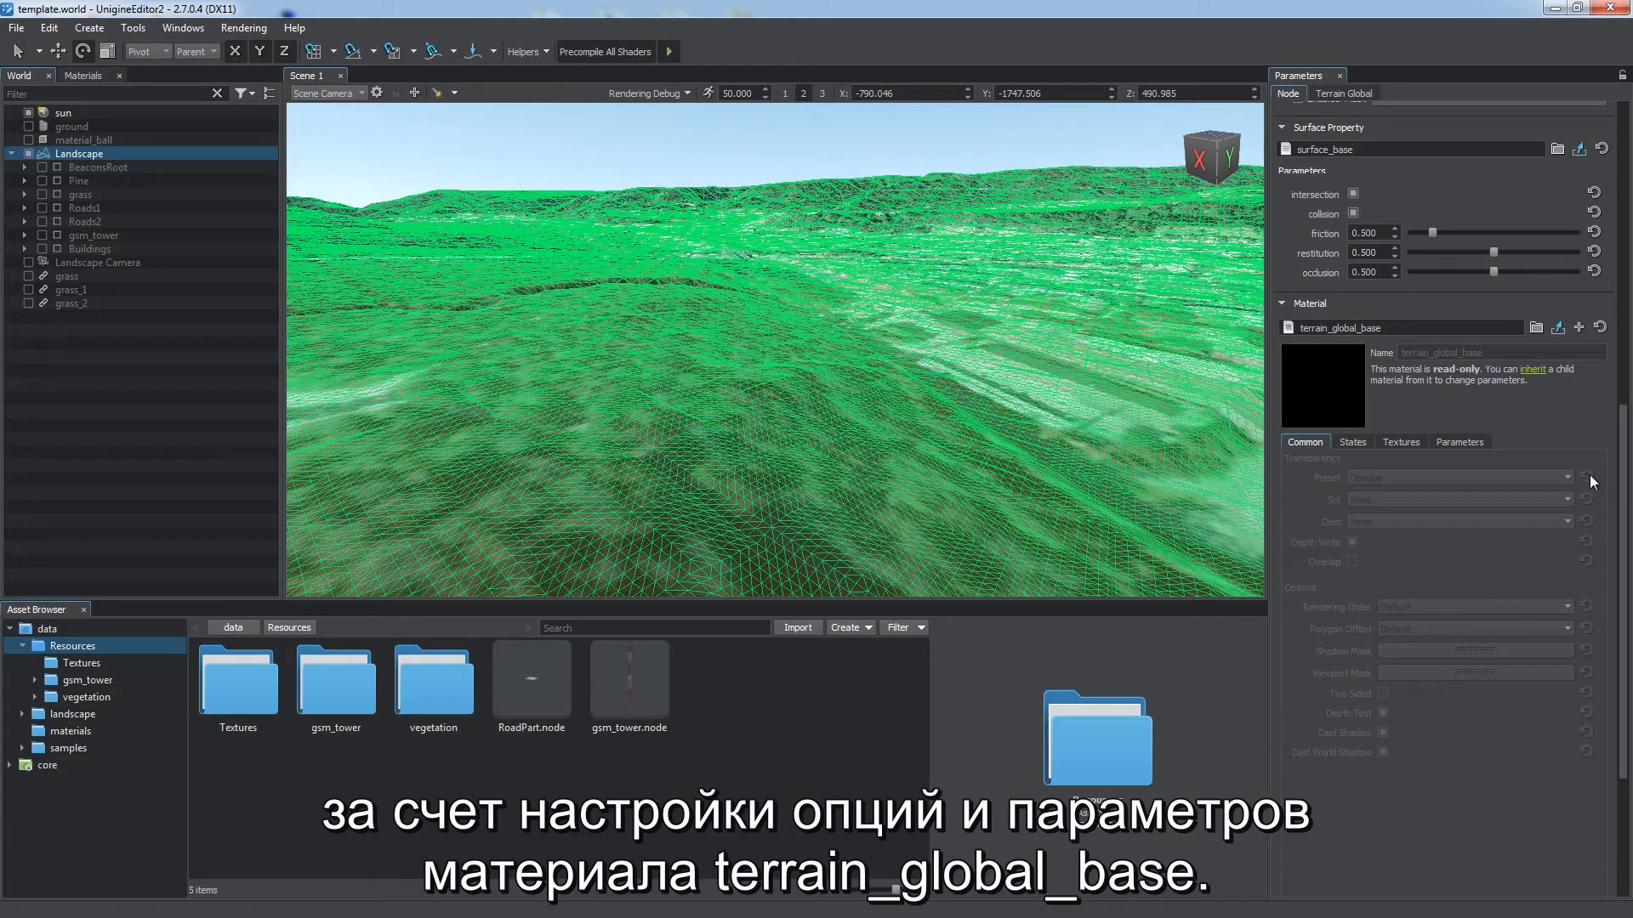
{"action": "left_click", "coordinate": [1532, 370]}
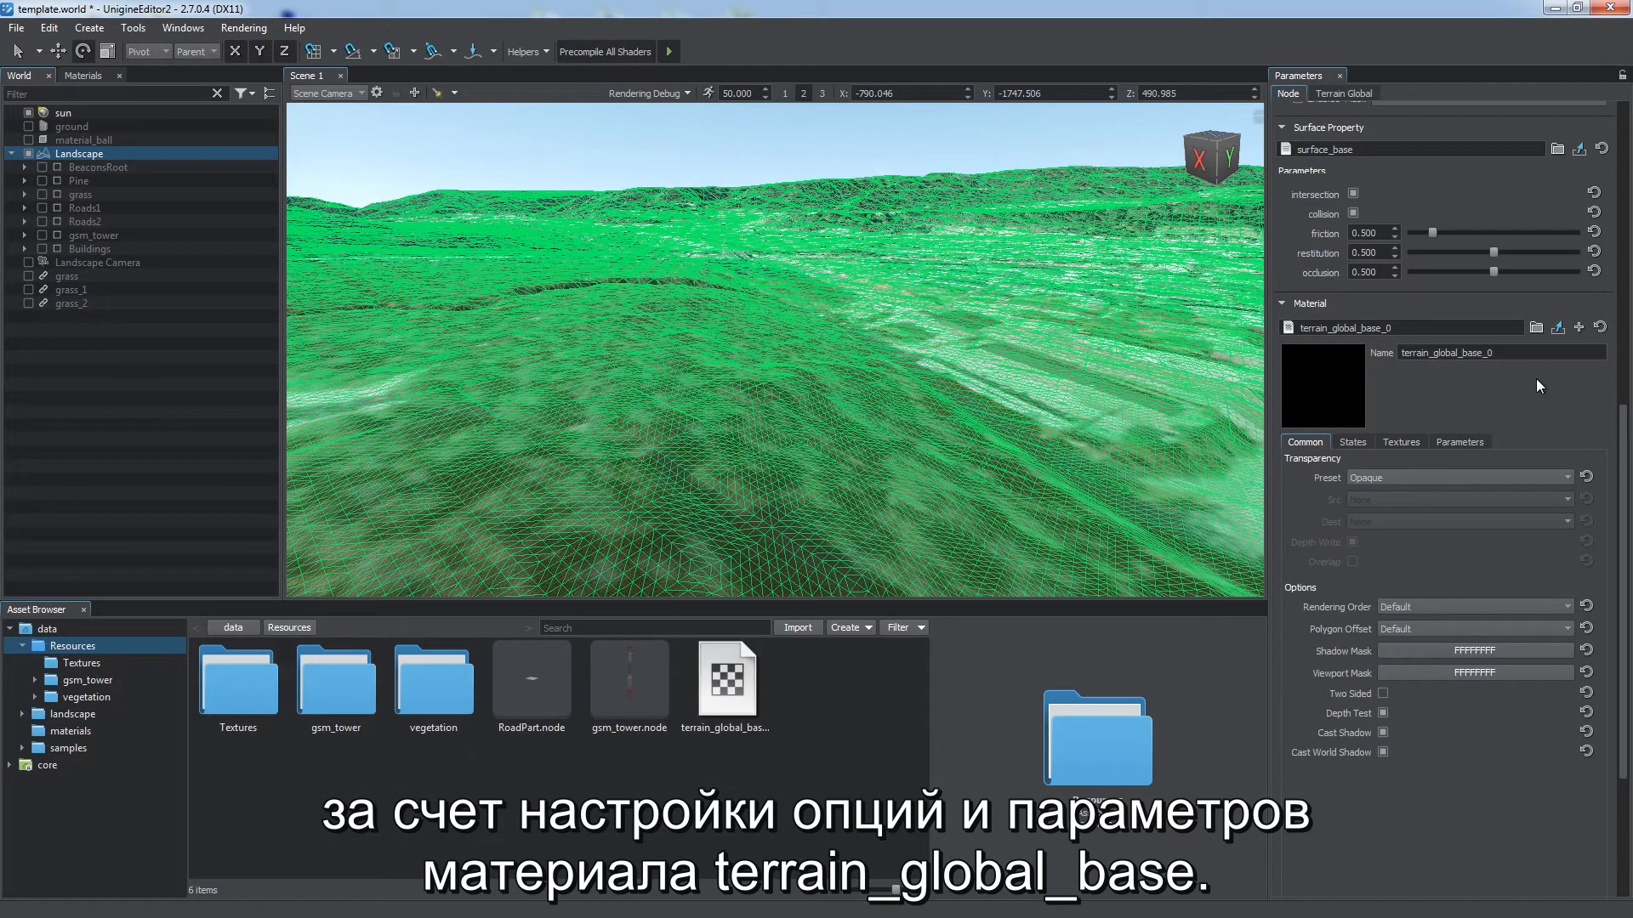
{"action": "left_click", "coordinate": [1352, 441]}
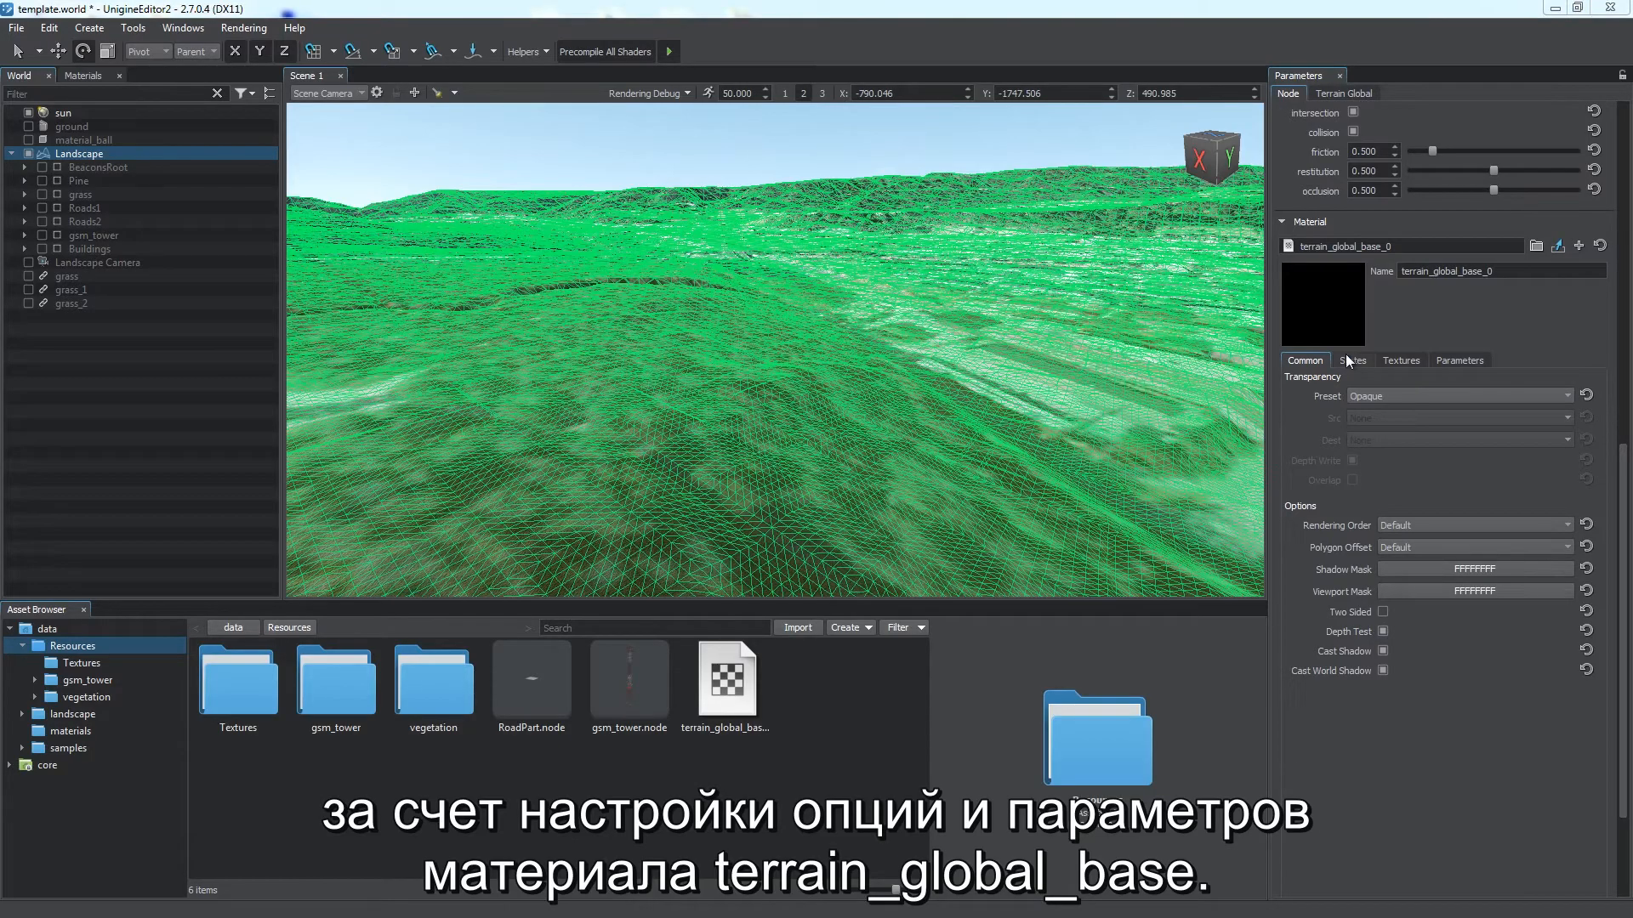
{"action": "scroll", "coordinate": [1348, 360], "scroll_direction": "up", "scroll_amount": 2}
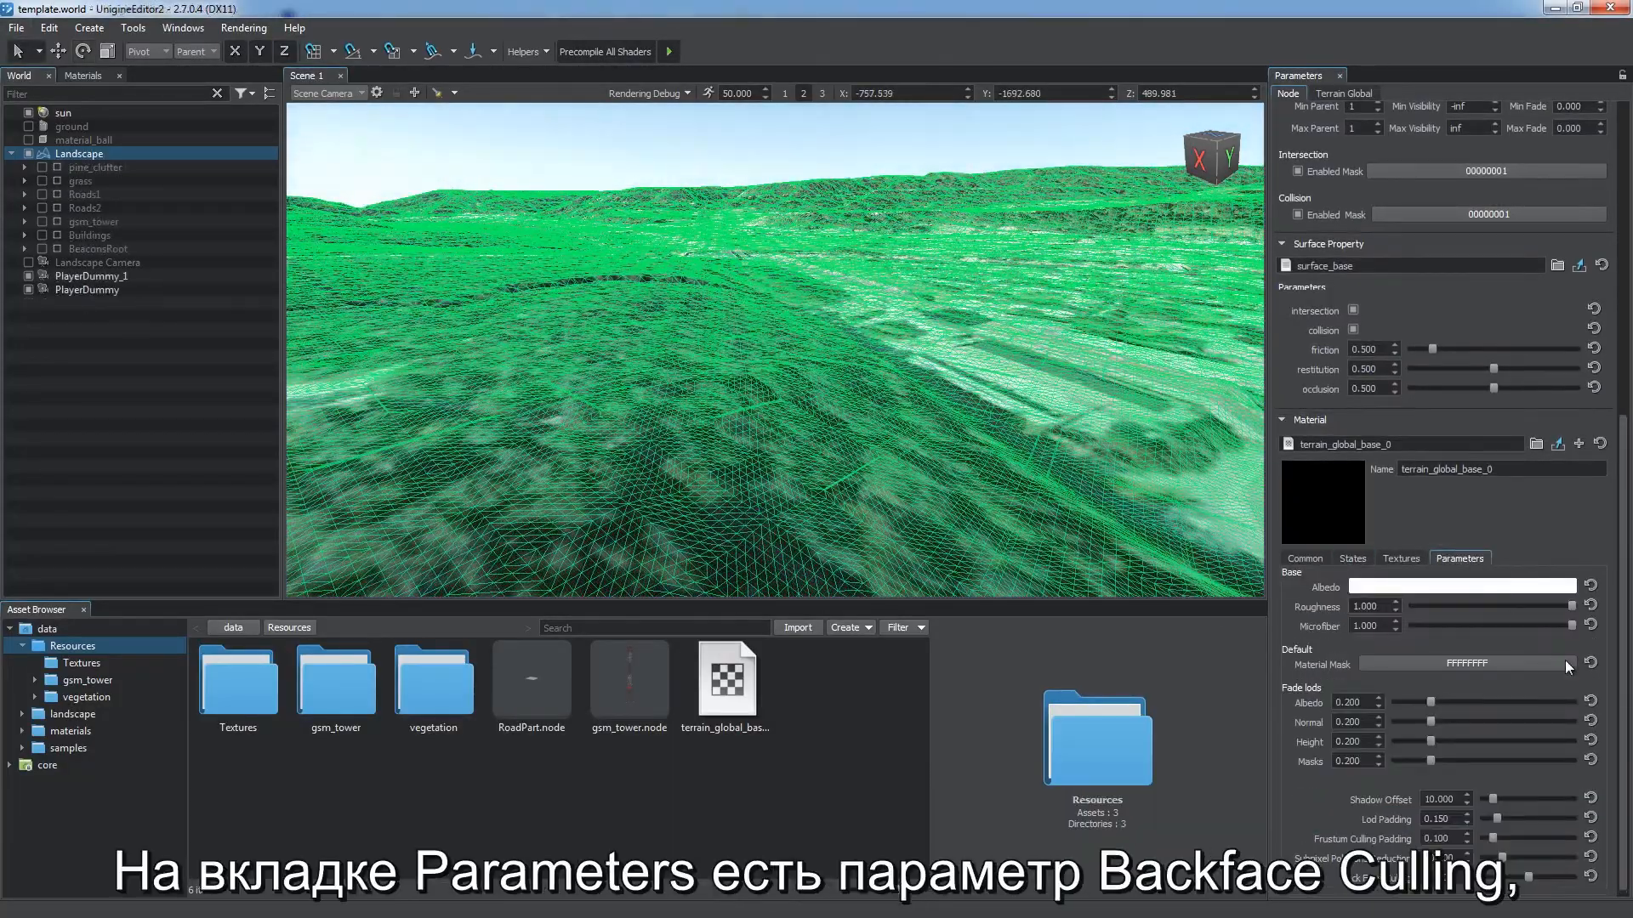
Step: Adjust Back Face Culling on the child terrain material and set Subpixel Polygons Reduction to about 10.5
{"action": "scroll", "coordinate": [1613, 772], "scroll_direction": "down", "scroll_amount": 1}
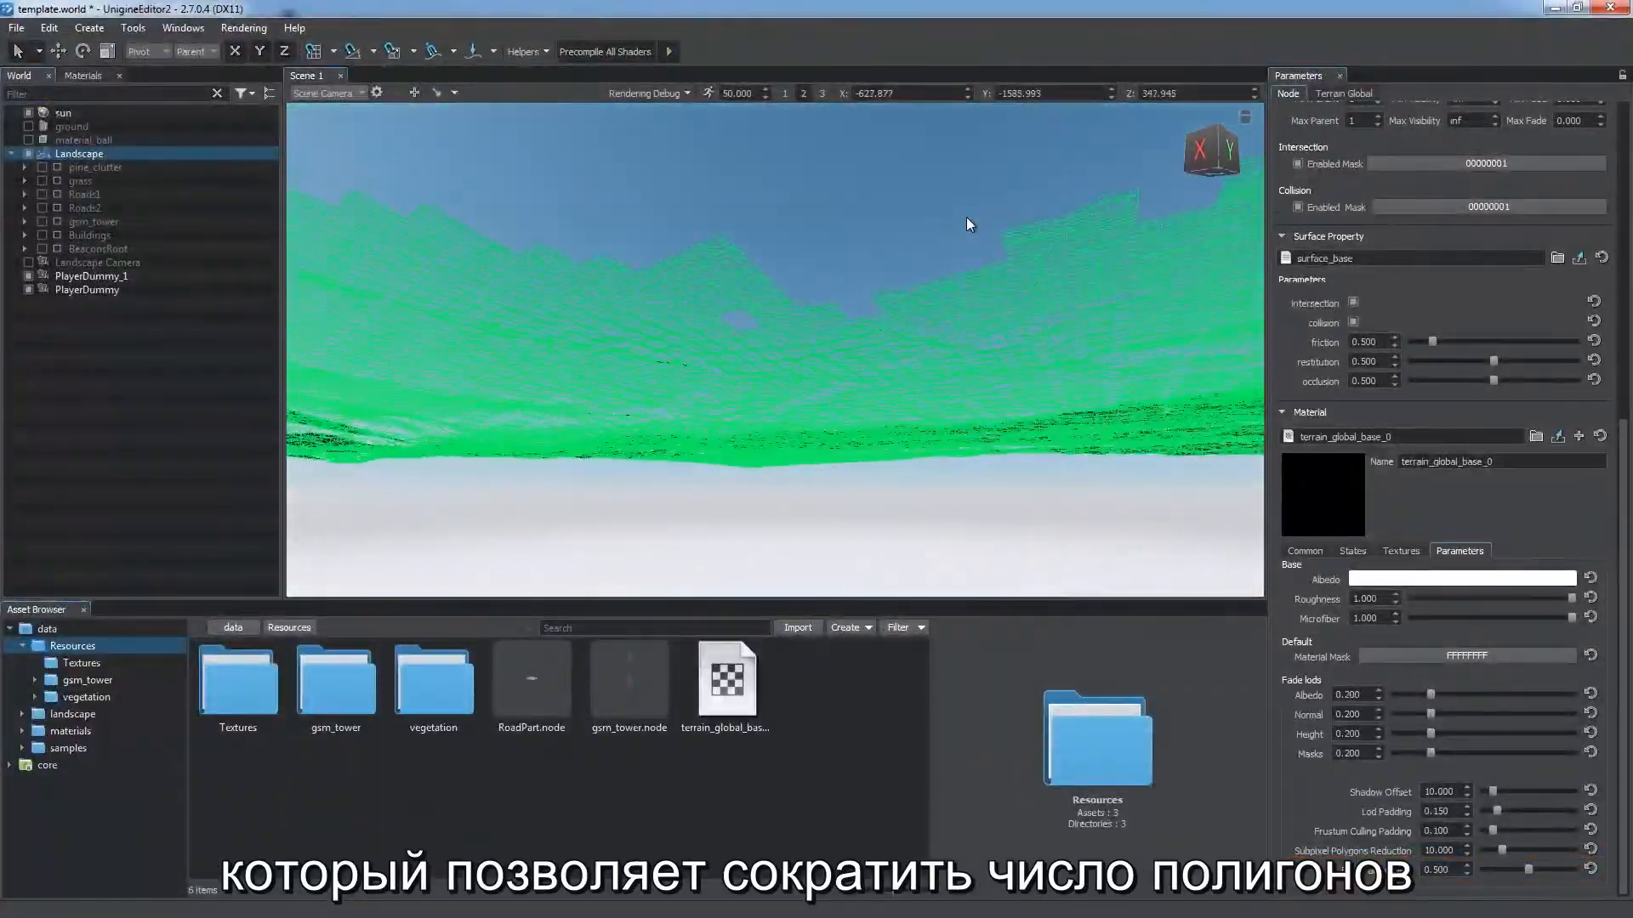
{"action": "mouse_move", "coordinate": [1527, 864]}
{"action": "left_mouse_down"}
{"action": "mouse_move", "coordinate": [1507, 862]}
{"action": "mouse_move", "coordinate": [1569, 855]}
{"action": "mouse_move", "coordinate": [1527, 861]}
{"action": "left_mouse_up"}
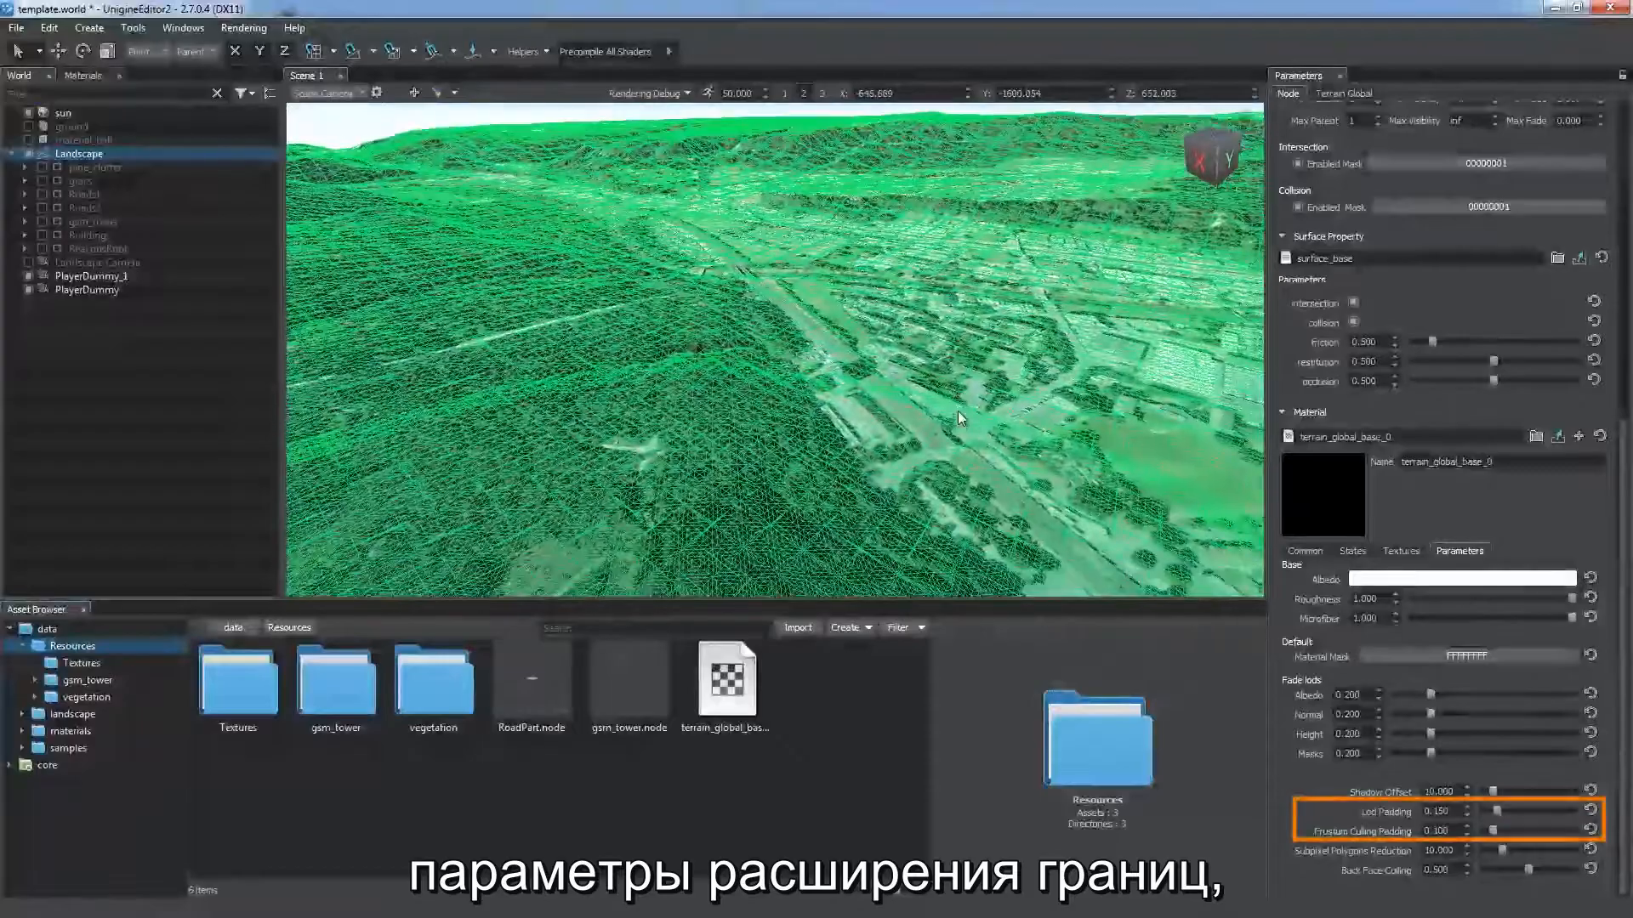
{"action": "left_click_drag", "start_coordinate": [1519, 847], "coordinate": [1562, 846]}
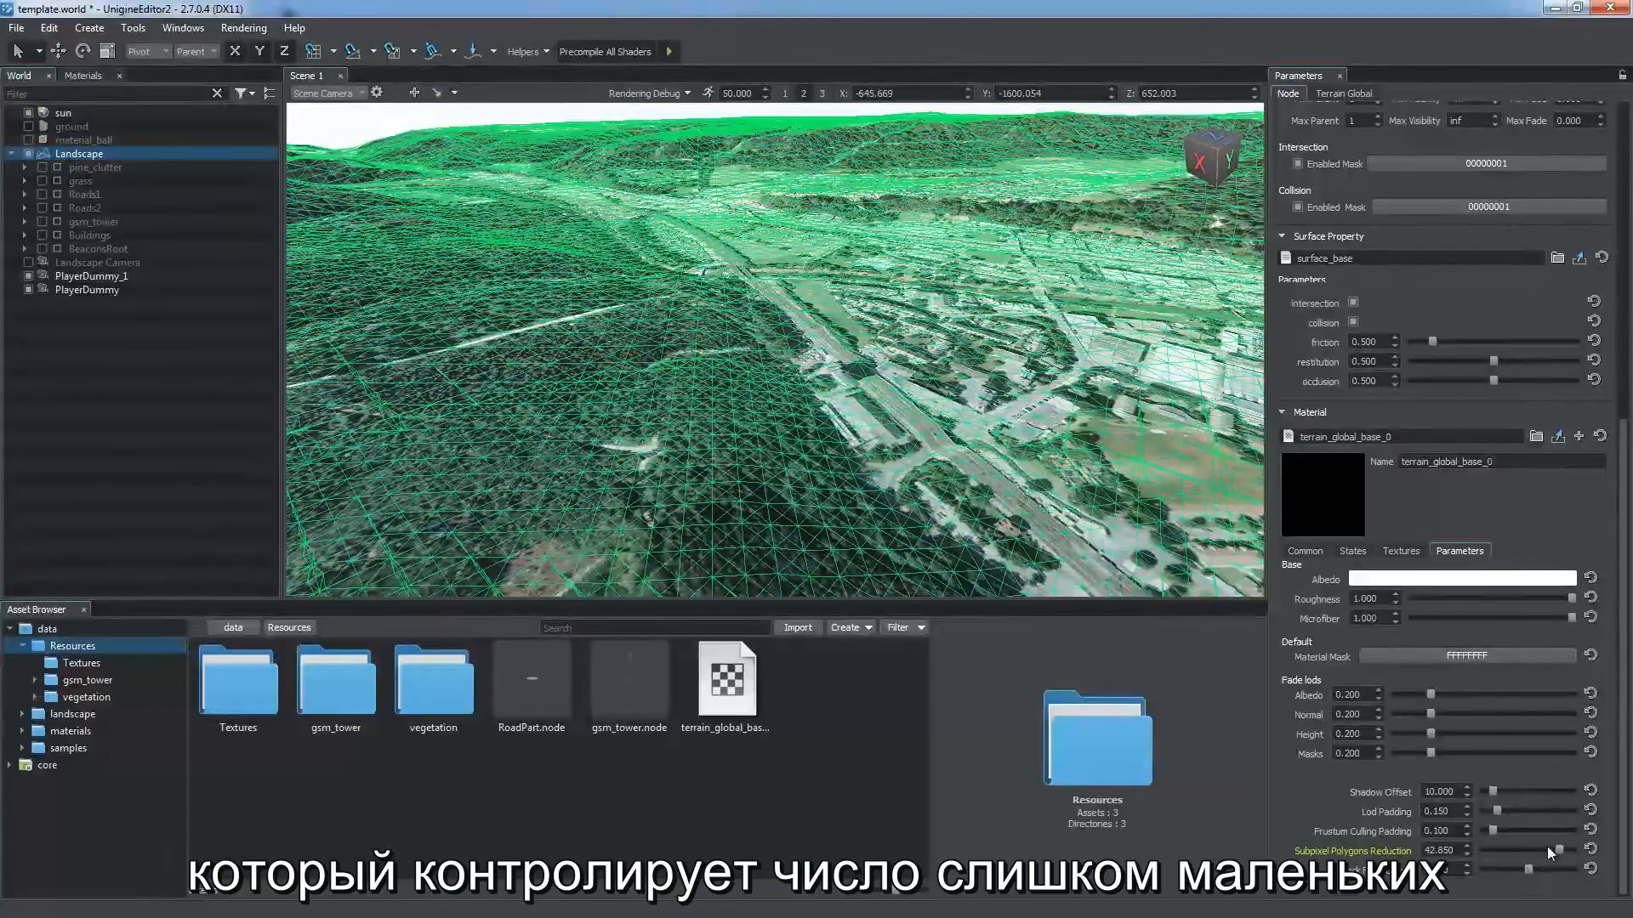
{"action": "left_click_drag", "start_coordinate": [1548, 846], "coordinate": [1512, 849]}
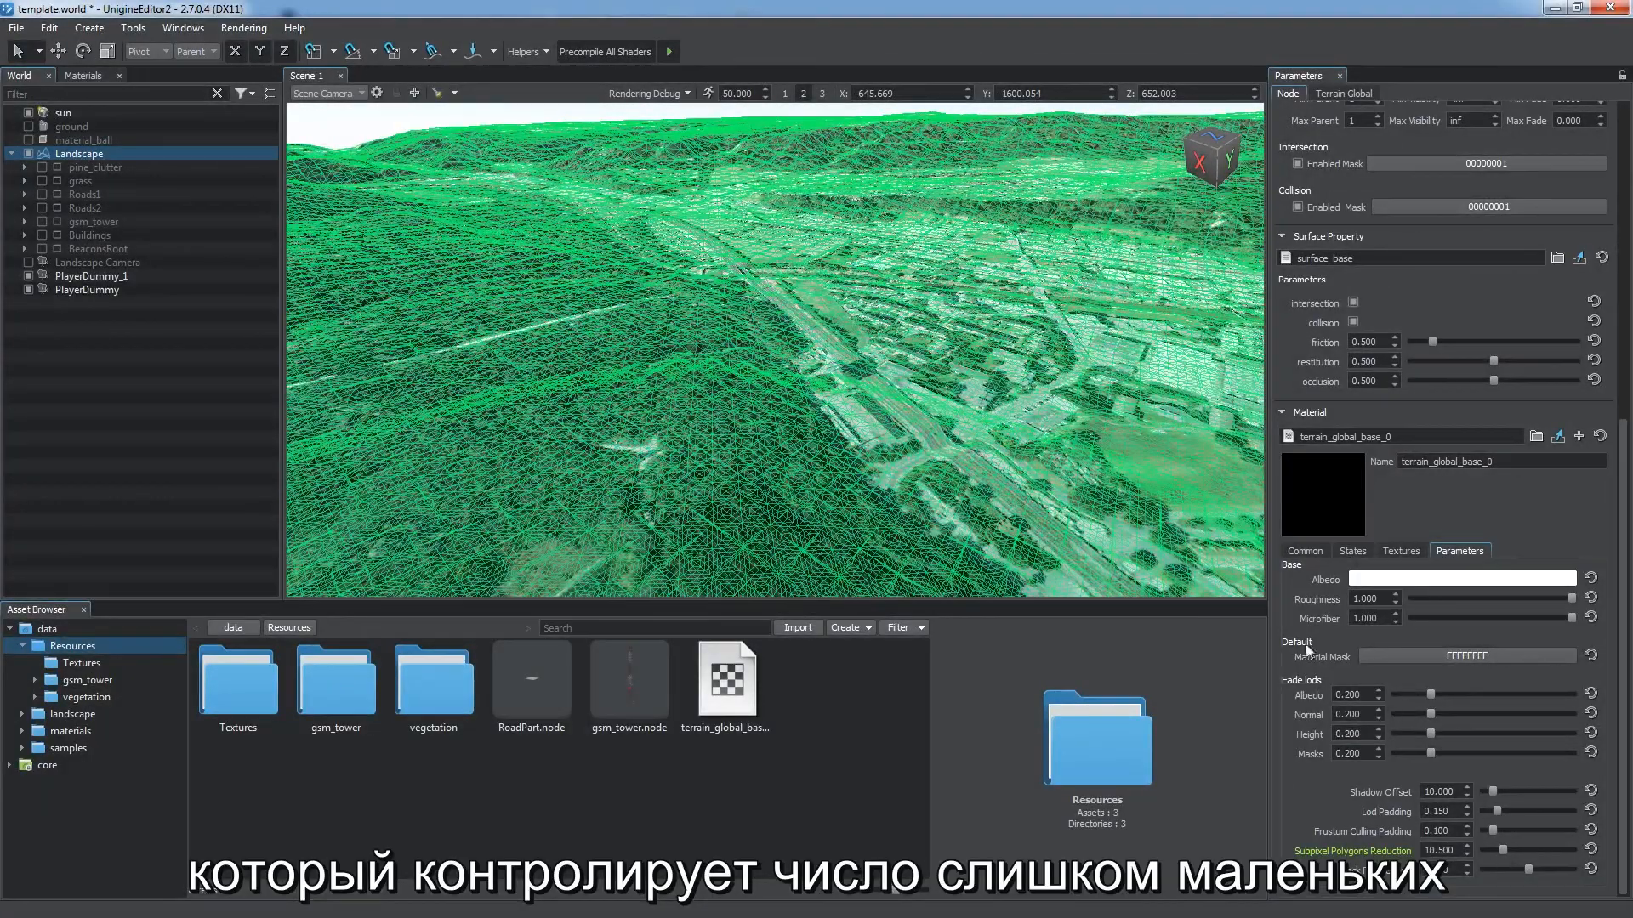